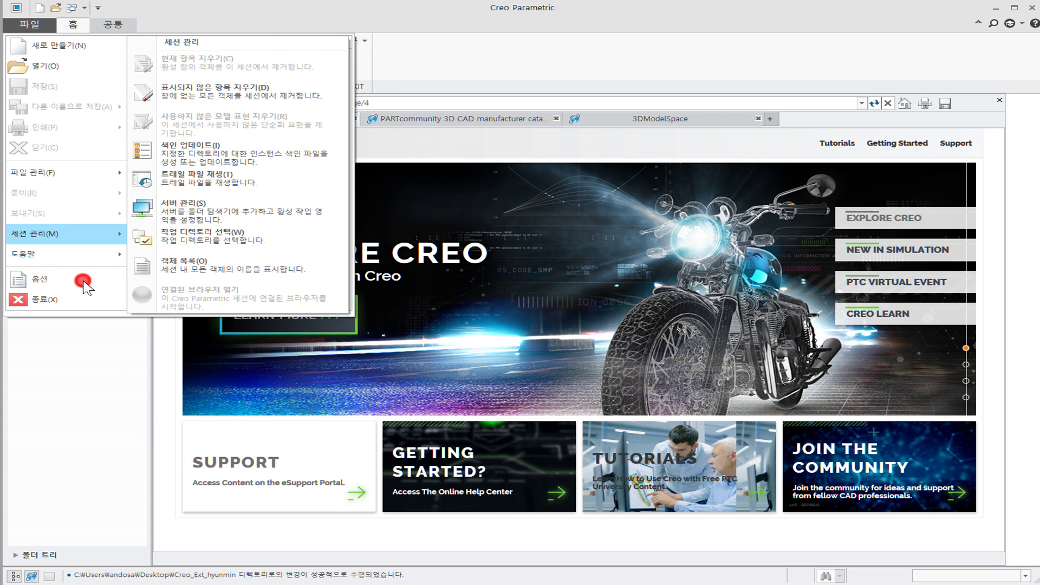
Step: Import the working directory's config.pro into the configuration editor of the Creo Parametric options
left_click(84, 282)
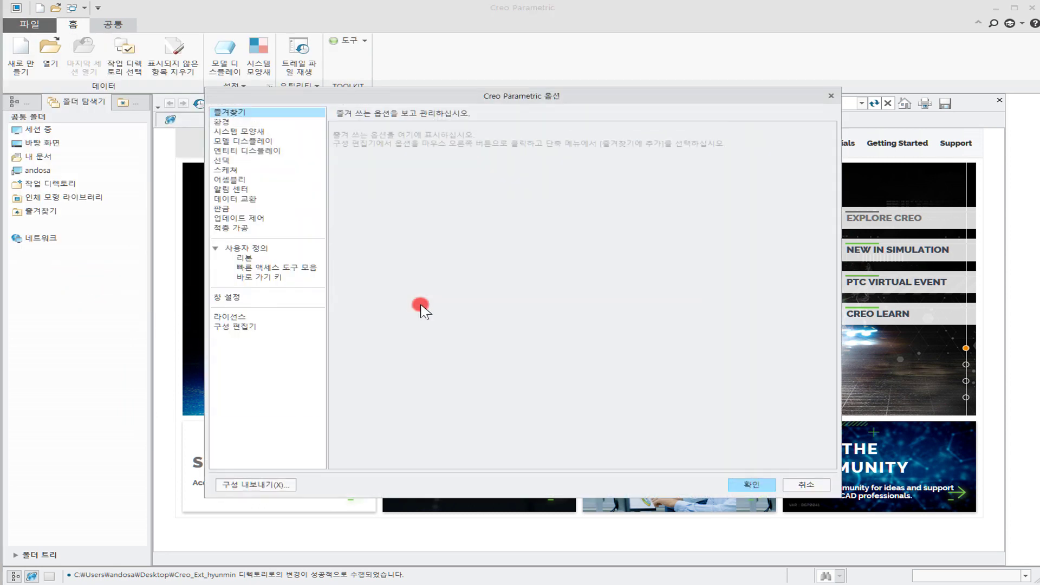
left_click(266, 327)
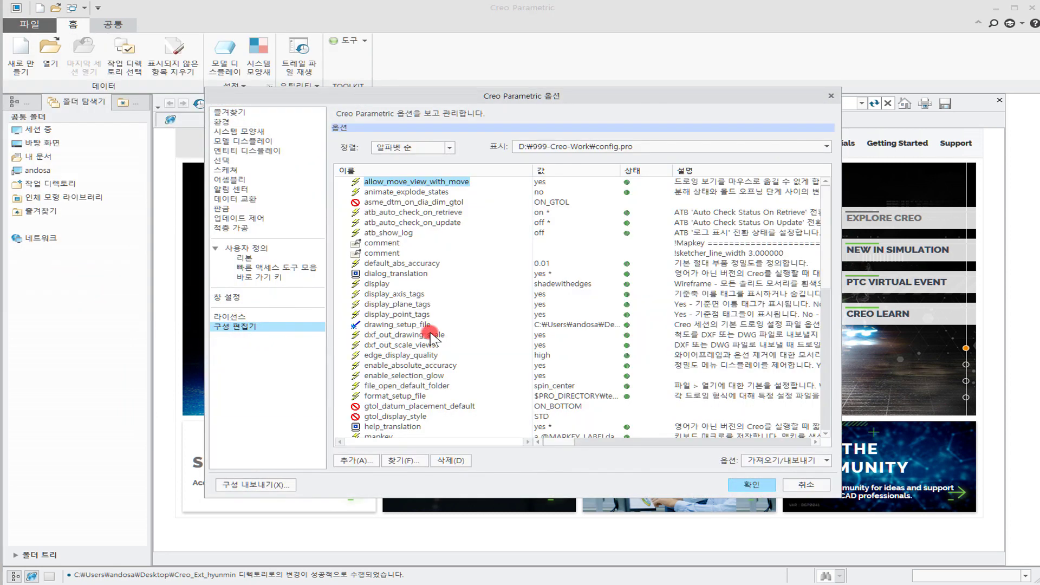
left_click(800, 461)
left_click(800, 483)
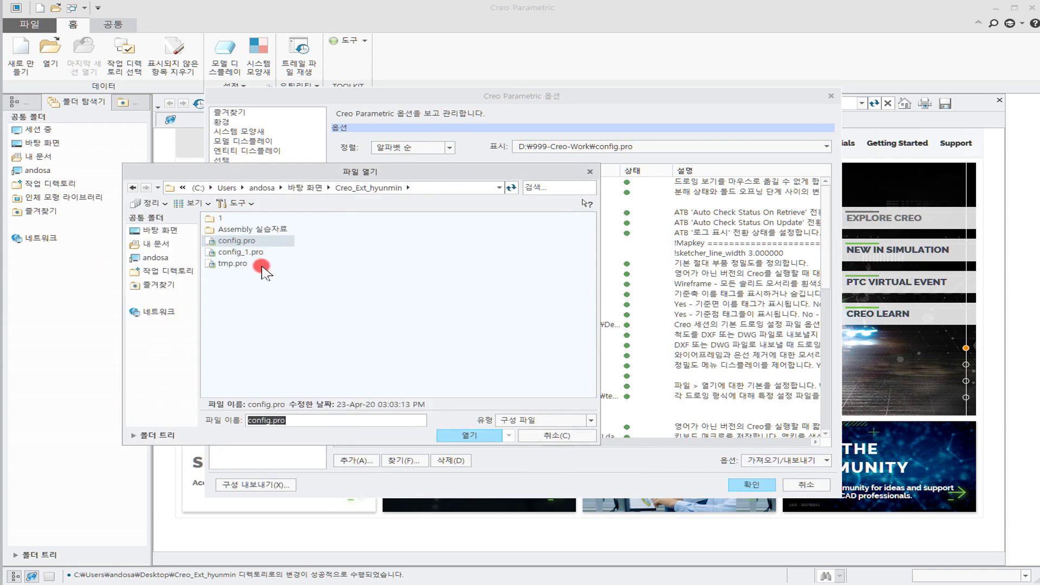
left_click(478, 434)
left_click(761, 488)
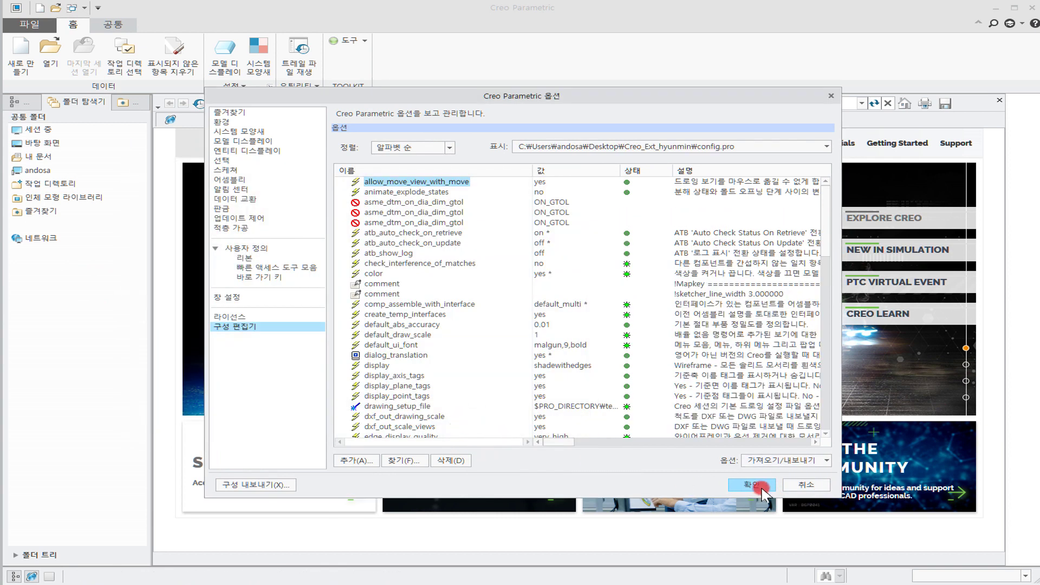
Step: Delete the three invalid asme_dtm_on_dia_dim_gtol entries from the configuration list
left_click(420, 203)
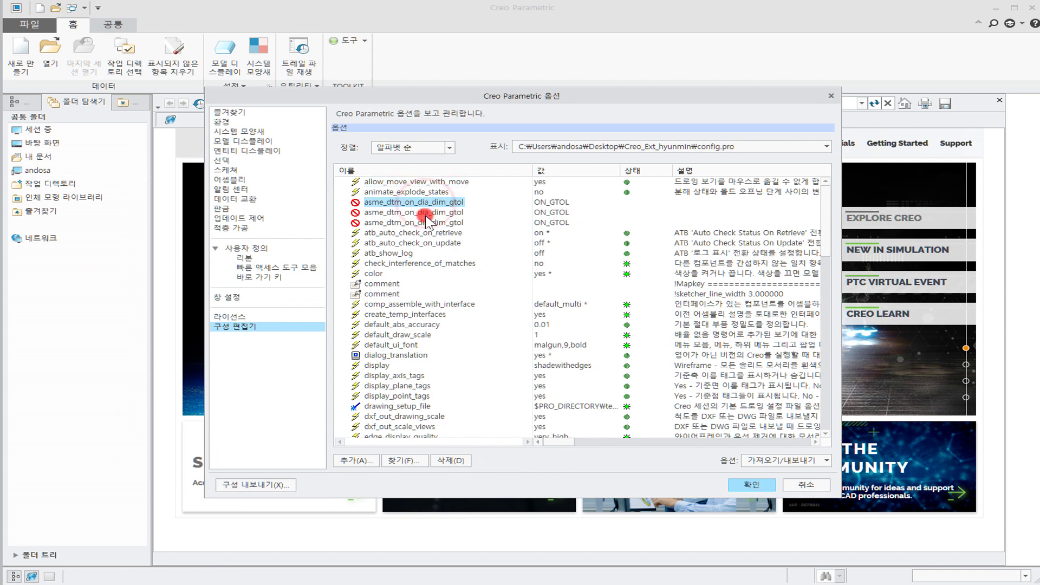
right_click(431, 215)
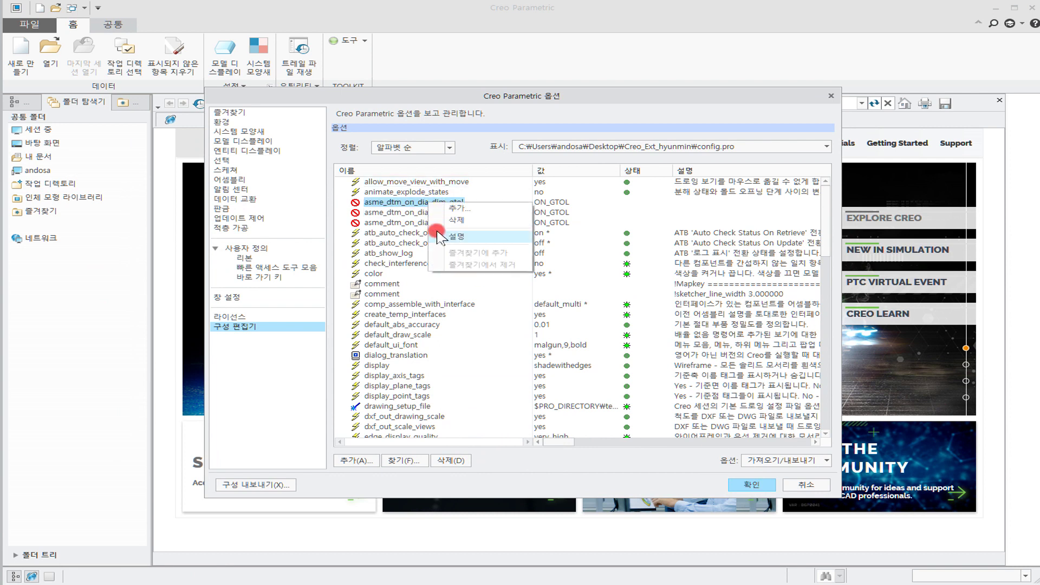
left_click(445, 222)
right_click(441, 205)
left_click(398, 248)
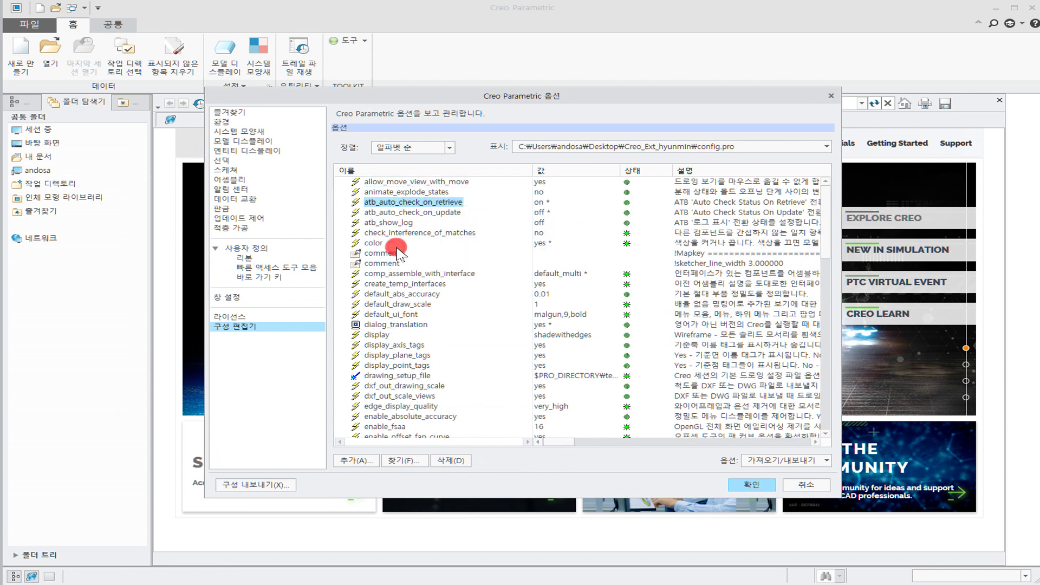
Step: Delete the invalid gtol_datum_placement_default and gtol_display_style entries from the configuration list
scroll(435, 314, "down", 15)
scroll(435, 314, "up", 8)
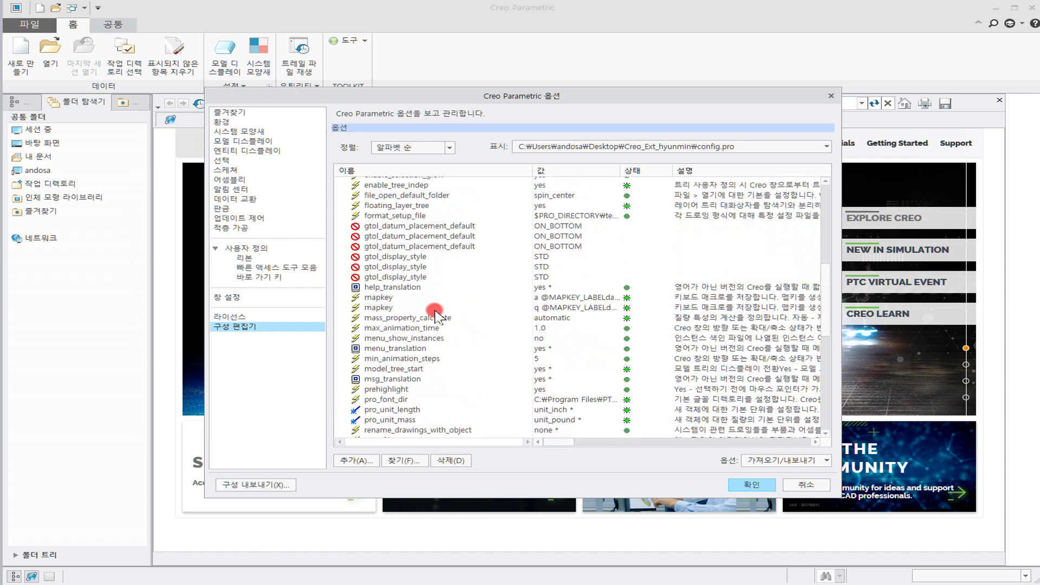
right_click(442, 228)
left_click(460, 241)
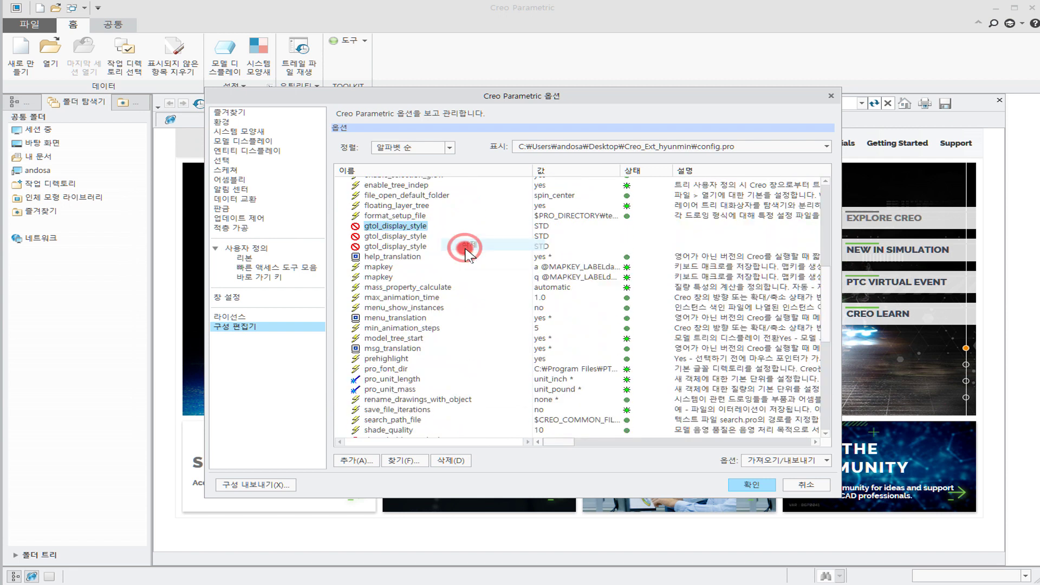
right_click(432, 227)
left_click(449, 240)
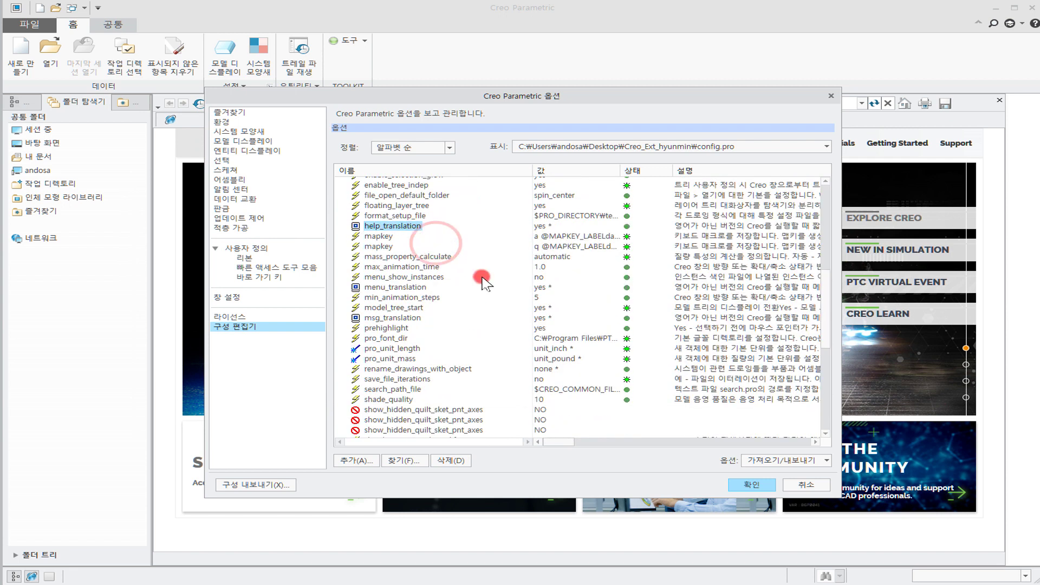
Step: Delete the invalid show_hidden_quilt_sket_pnt_axes and text_antialias entries from the configuration list
scroll(455, 320, "down", 4)
right_click(457, 305)
left_click(474, 318)
scroll(486, 328, "down", 4)
right_click(428, 371)
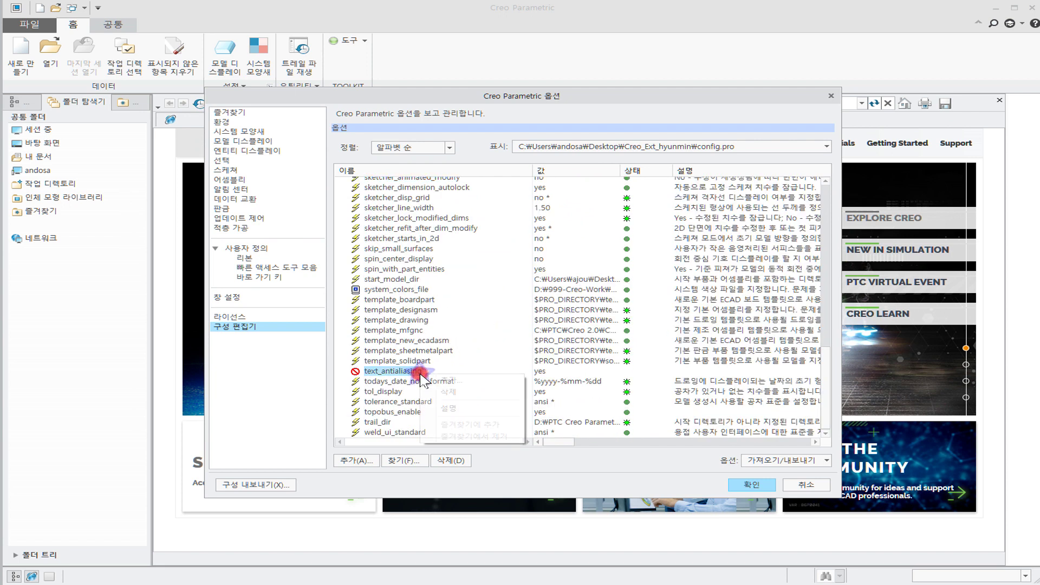
left_click(445, 384)
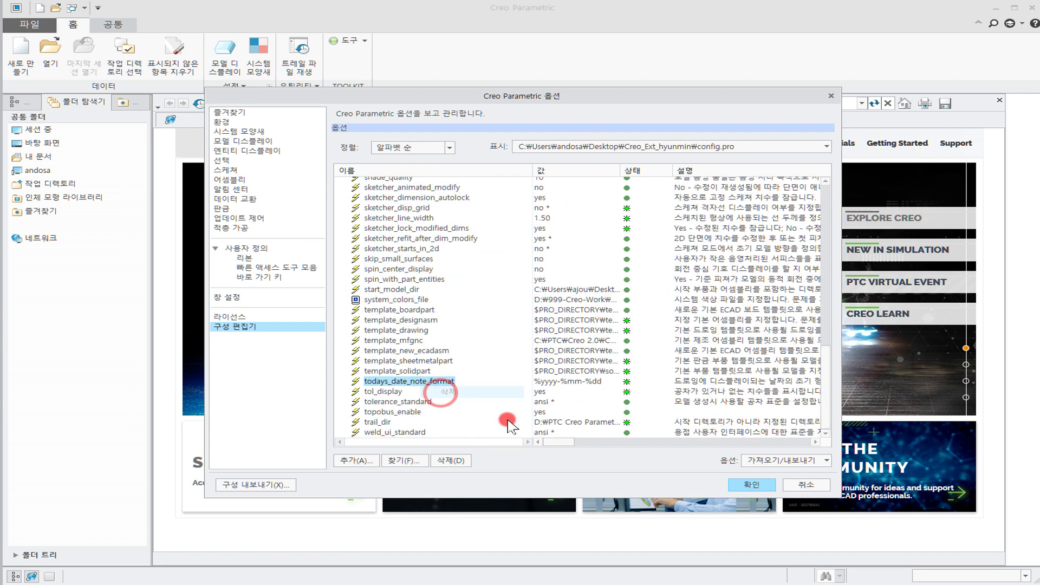
Step: Apply the edited configuration options and close the options dialog
left_click(752, 486)
left_click(162, 347)
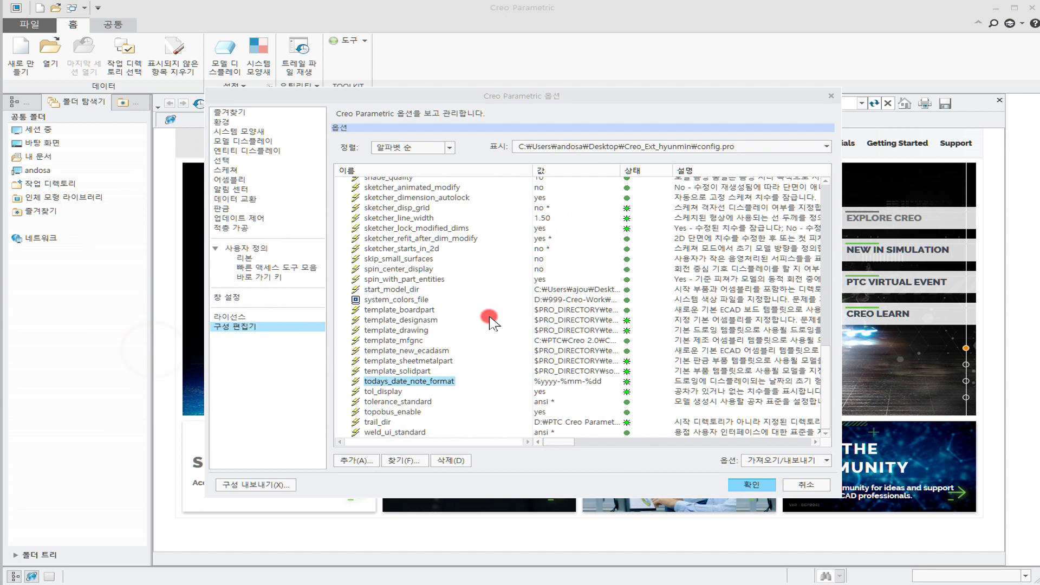
left_click(476, 426)
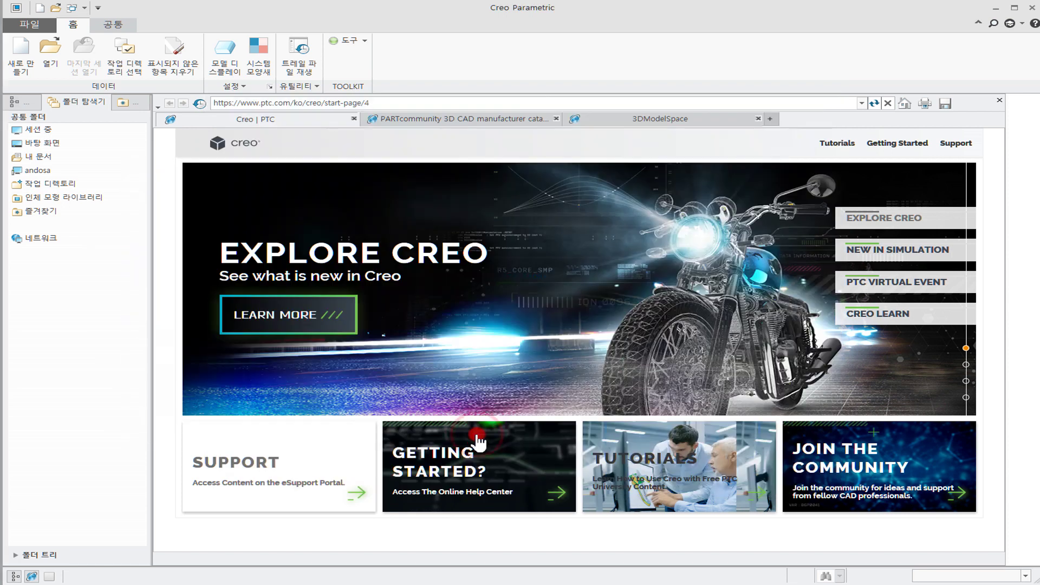
Step: Create a new solid part named T1 from the default template
left_click(21, 57)
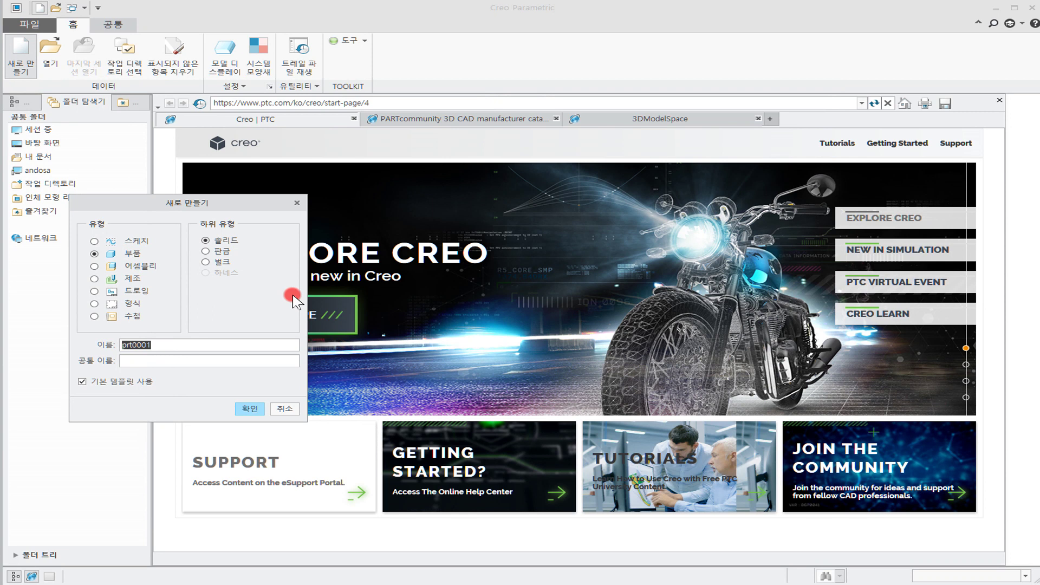
left_click(247, 410)
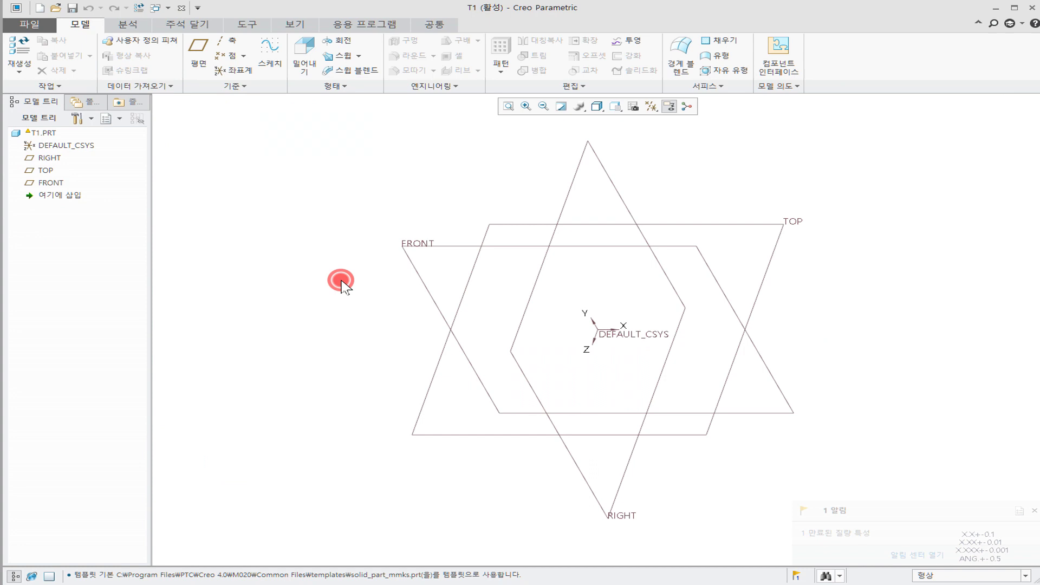
Step: Start a Helical Sweep and define its helix profile sketch on the FRONT plane, viewed square to the sketch
left_click(360, 56)
left_click(364, 81)
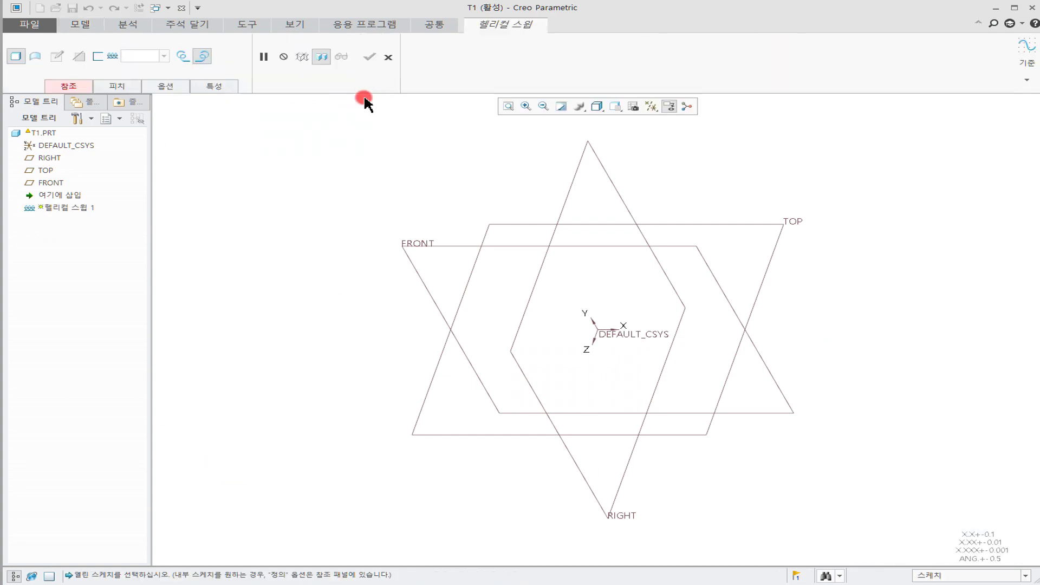
left_click(69, 86)
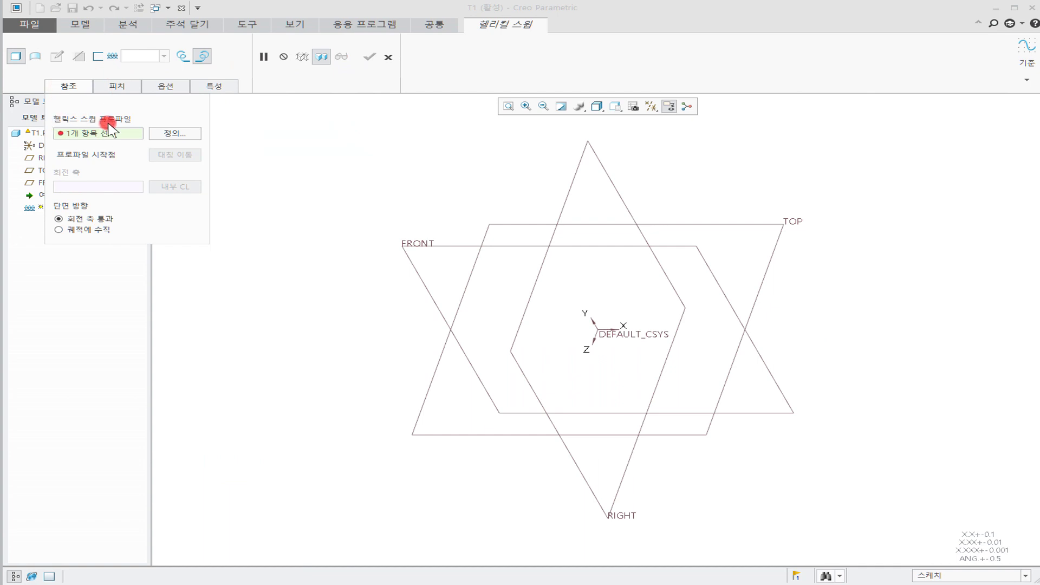
left_click(166, 136)
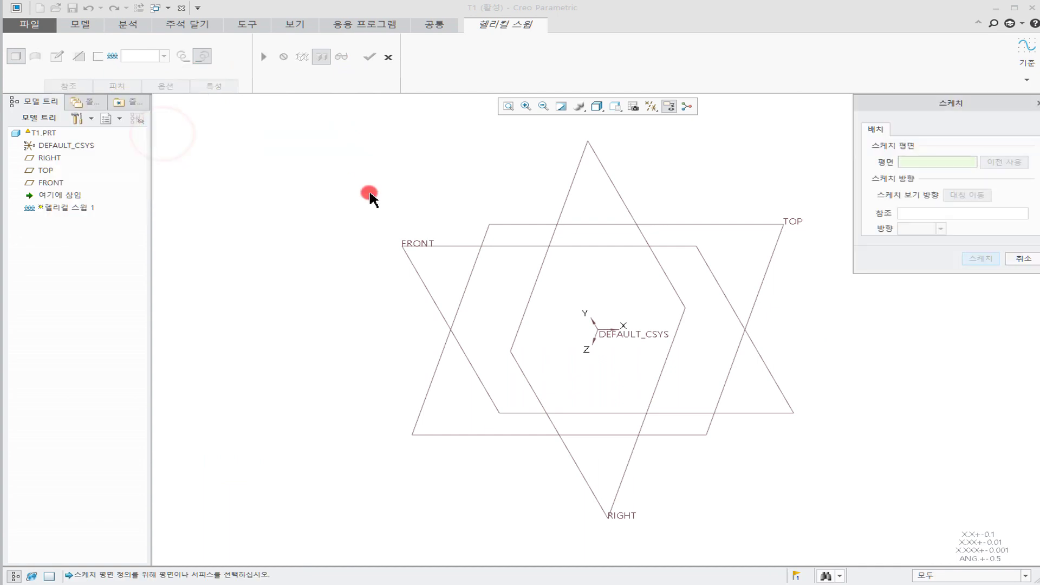
left_click(418, 244)
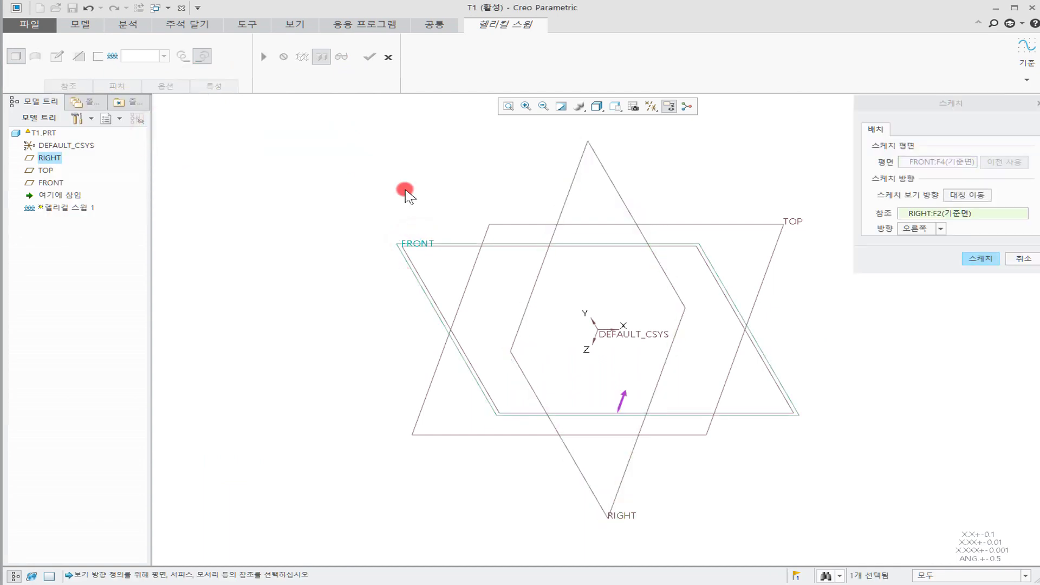
middle_click(405, 191)
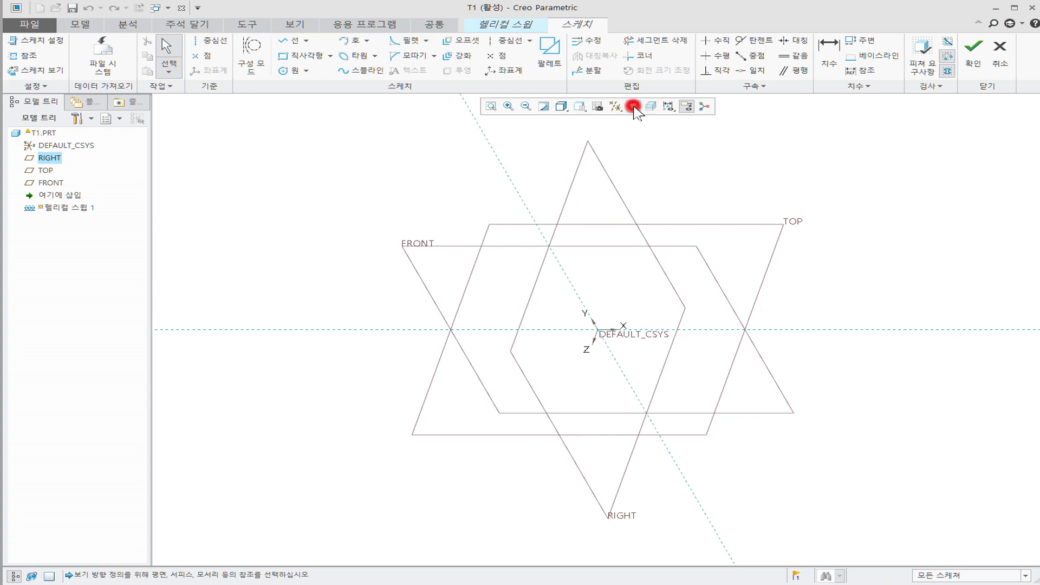
left_click(633, 107)
Step: Place a vertical datum centerline through the origin as the sweep's axis of revolution
middle_click_drag(528, 266, 407, 318, "shift")
left_click(213, 48)
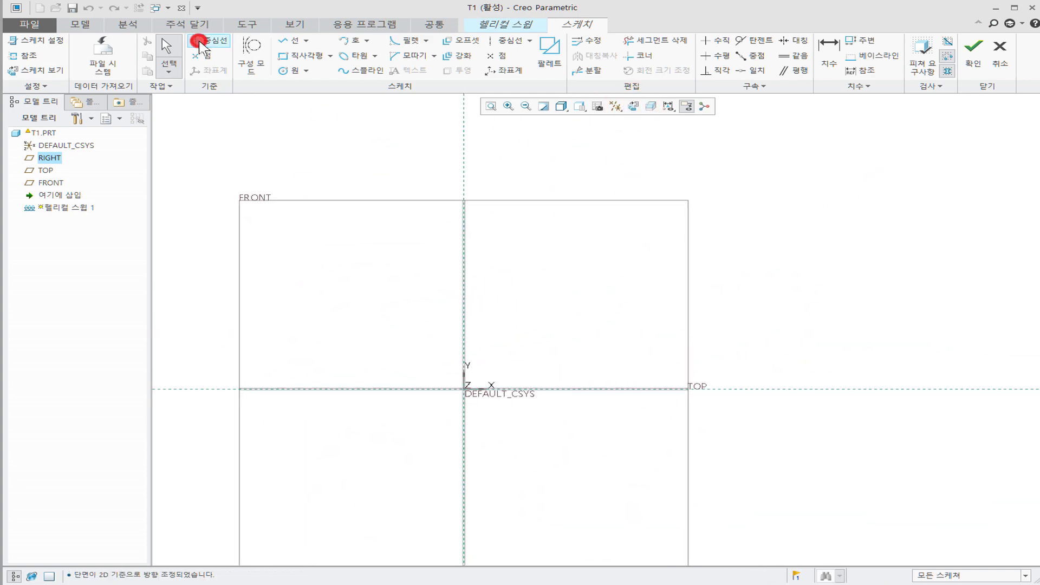
left_click(467, 297)
left_click(466, 410)
middle_click(557, 336)
left_click(474, 286)
Step: Sketch a vertical line about 228 mm long, starting on the horizontal reference about 75 mm to the right of the centerline
left_click(283, 40)
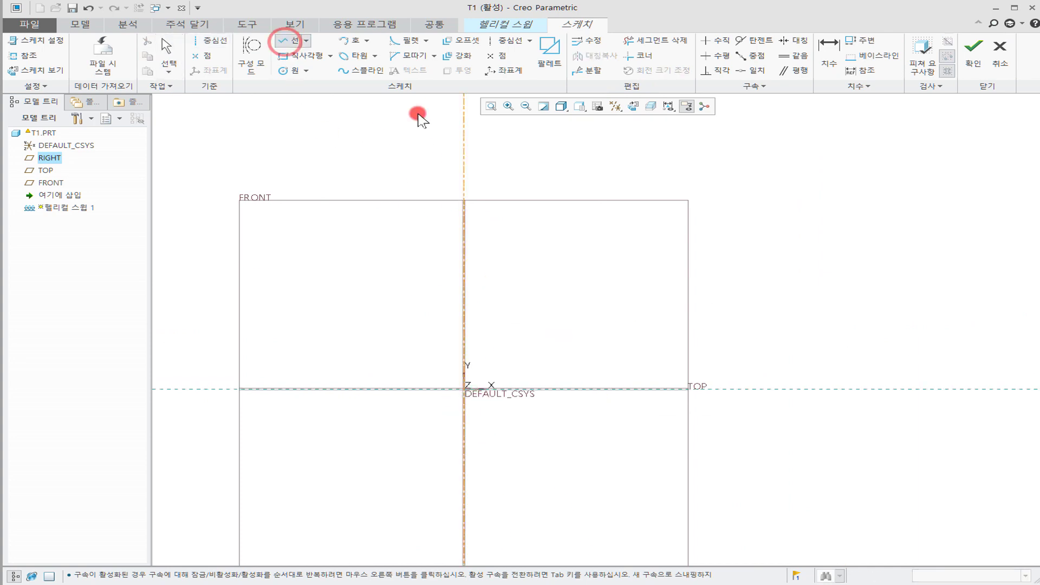
left_click(529, 389)
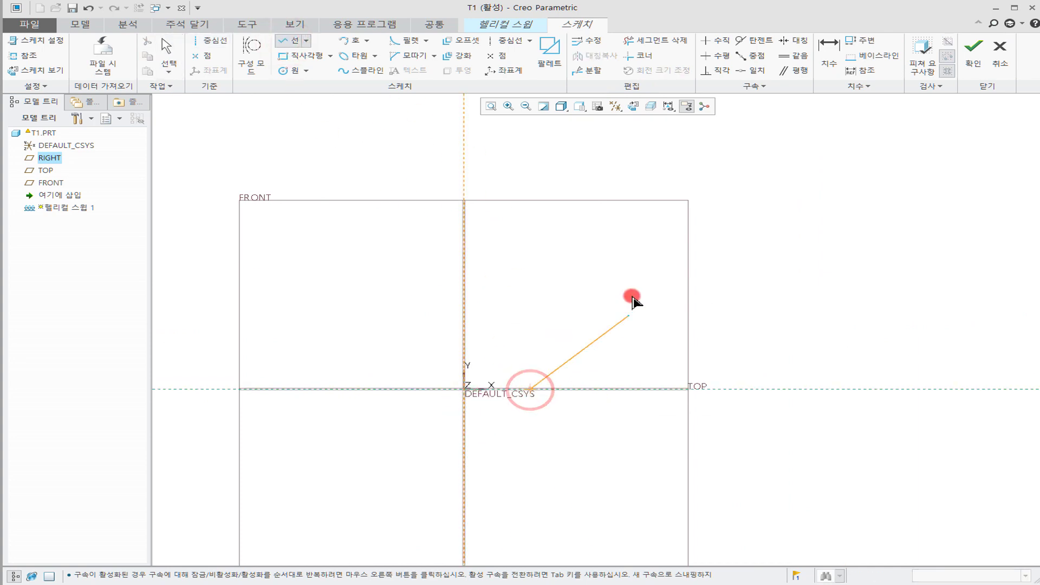
left_click(529, 221)
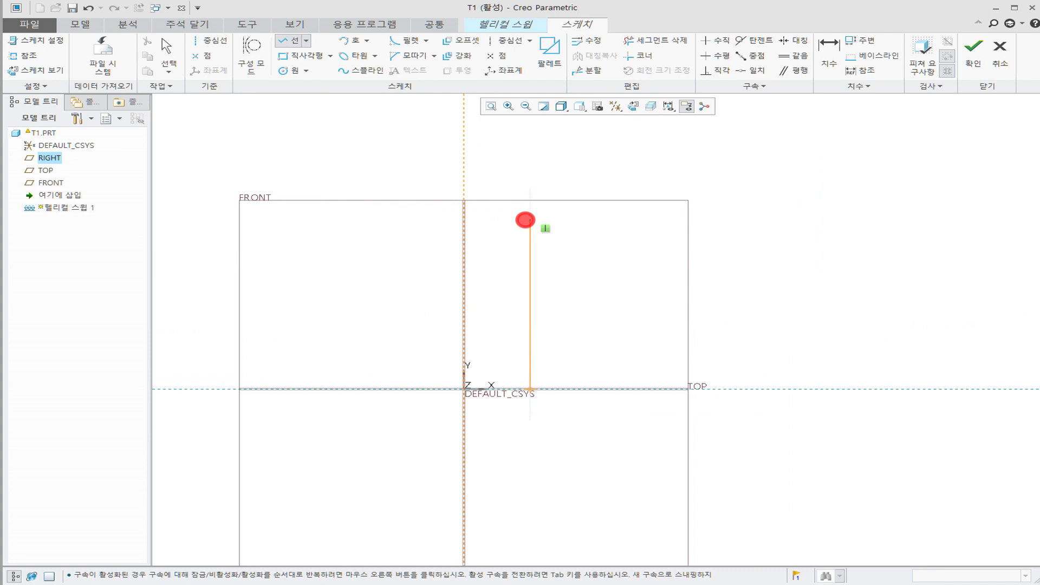
middle_click(582, 291)
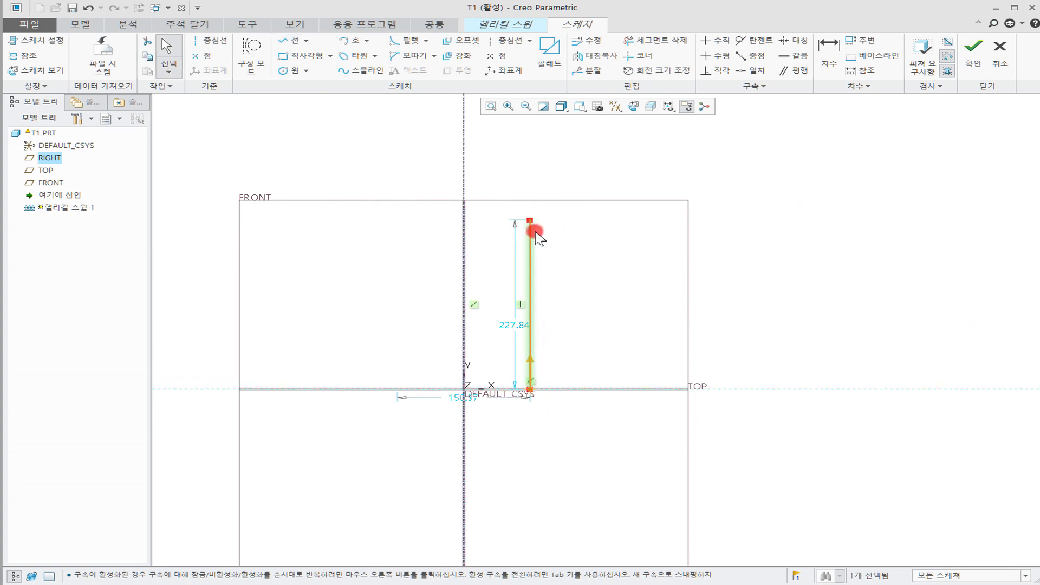
Step: Move the length dimension to the right of the profile line and the diameter dimension below the horizontal reference
left_click_drag(515, 325, 594, 324)
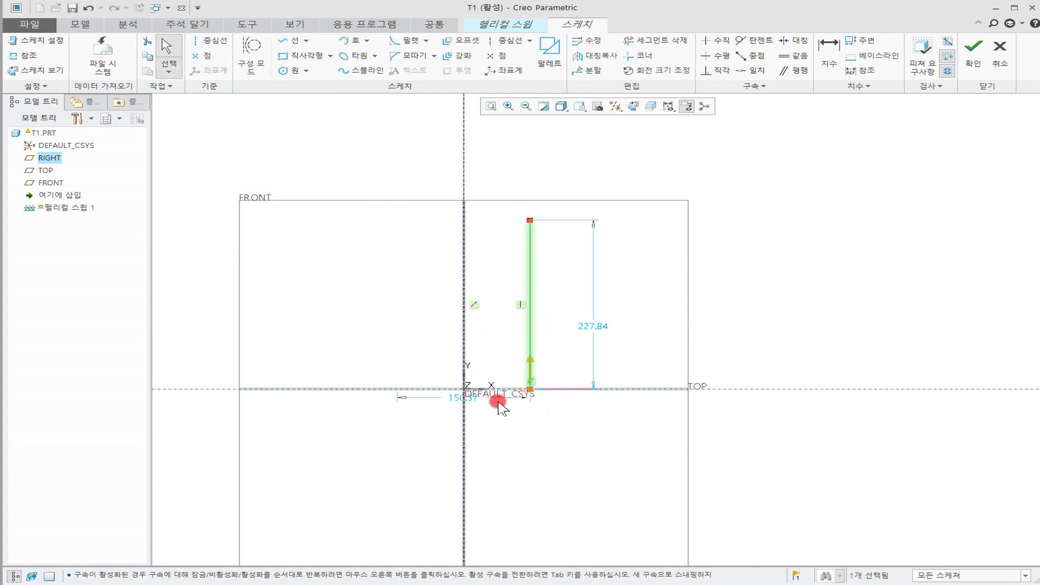
left_click_drag(475, 400, 478, 442)
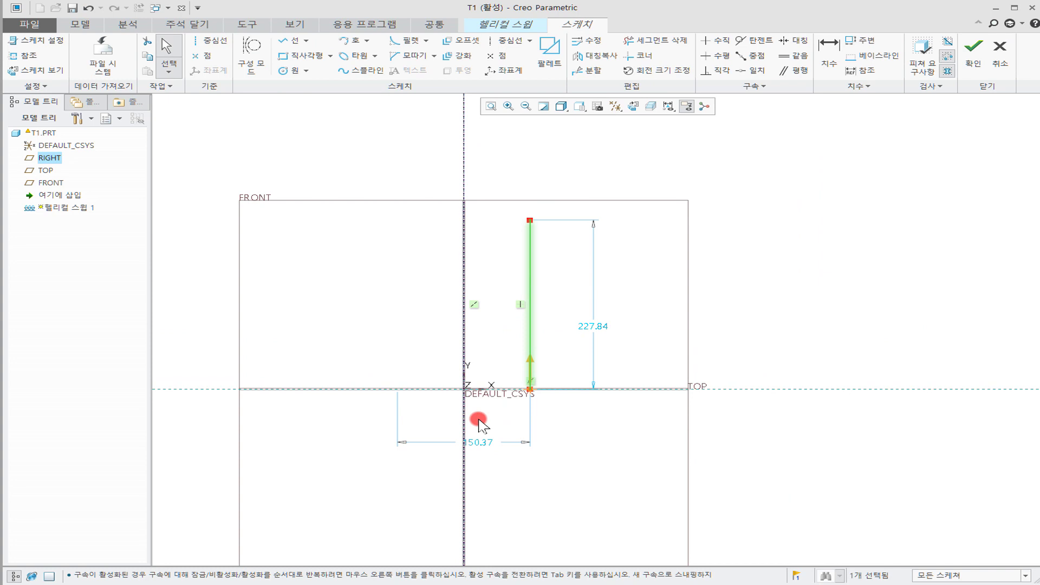
left_click(479, 443)
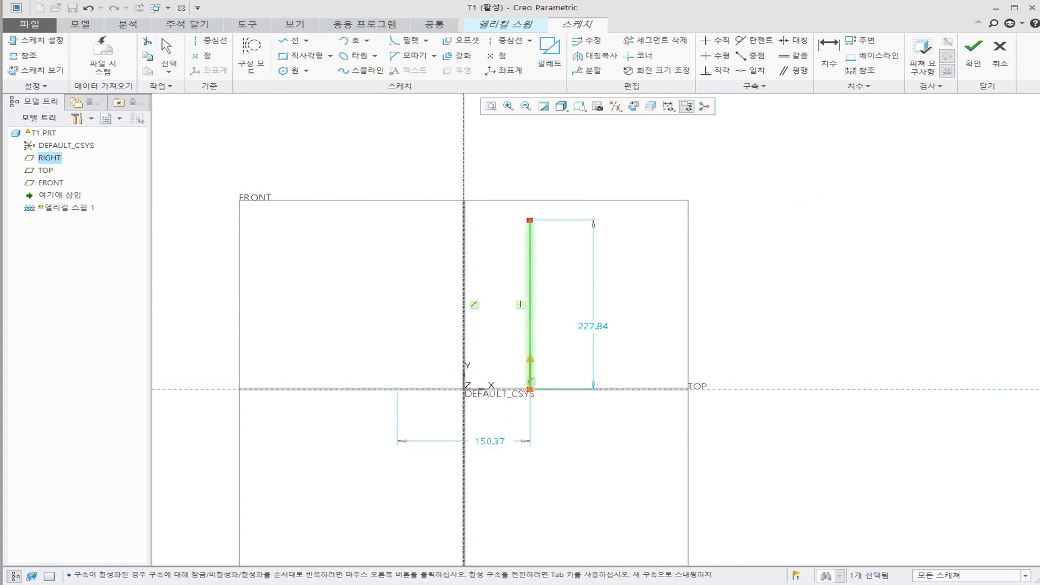
Step: Set the helix profile's diameter dimension to 50 mm and the vertical line's length to 150 mm
double_click(490, 443)
type("30")
key("Return")
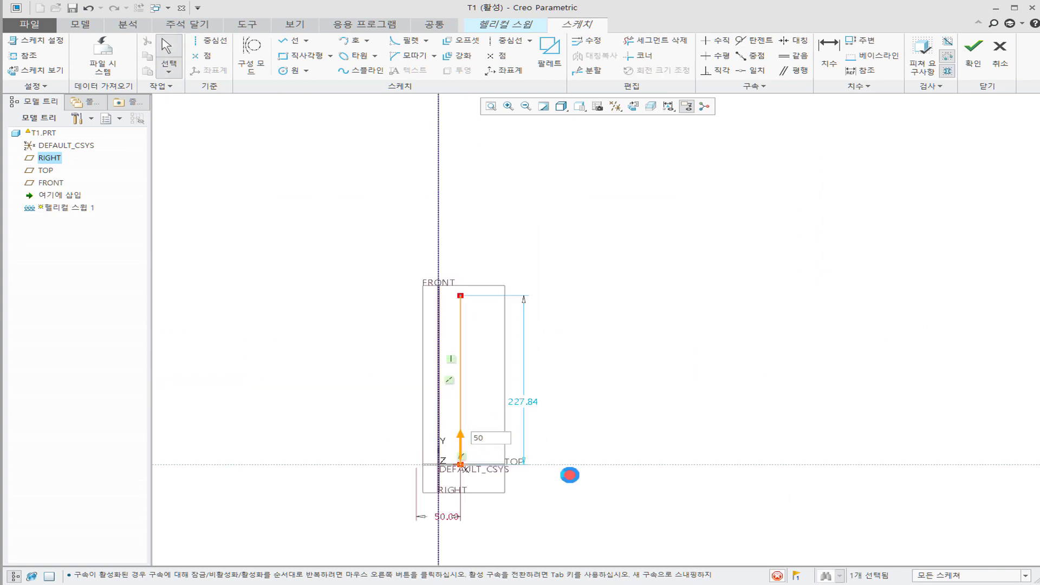
left_click_drag(569, 519, 567, 495)
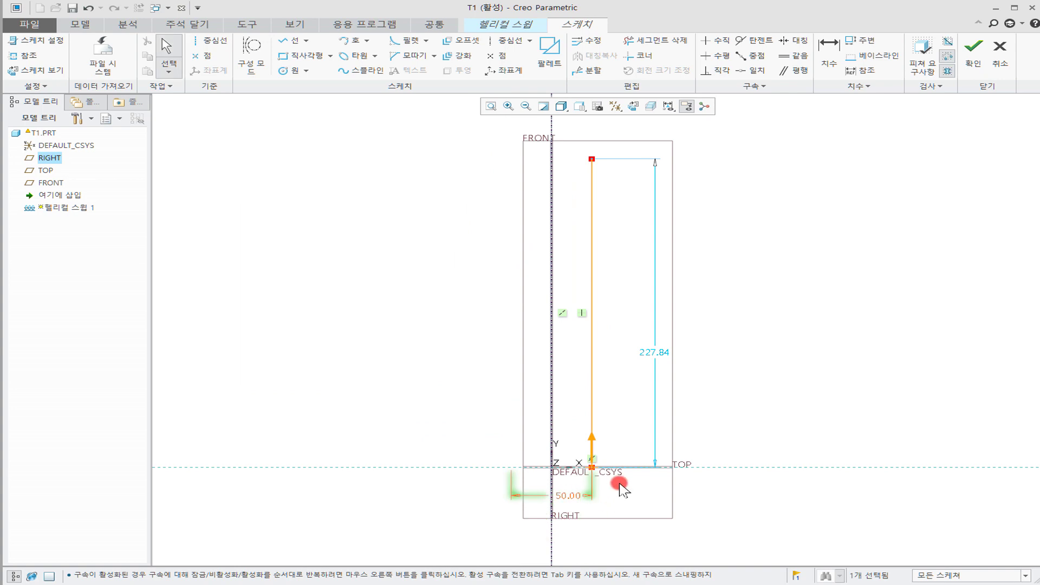
middle_click_drag(582, 400, 521, 351, "shift")
double_click(607, 319)
type("150")
key("Return")
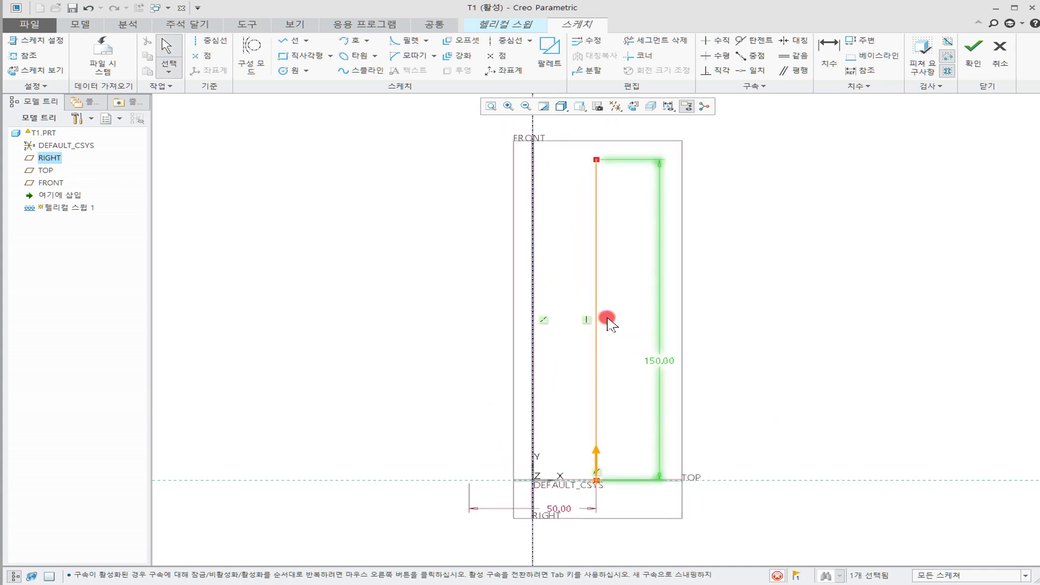
left_click(747, 443)
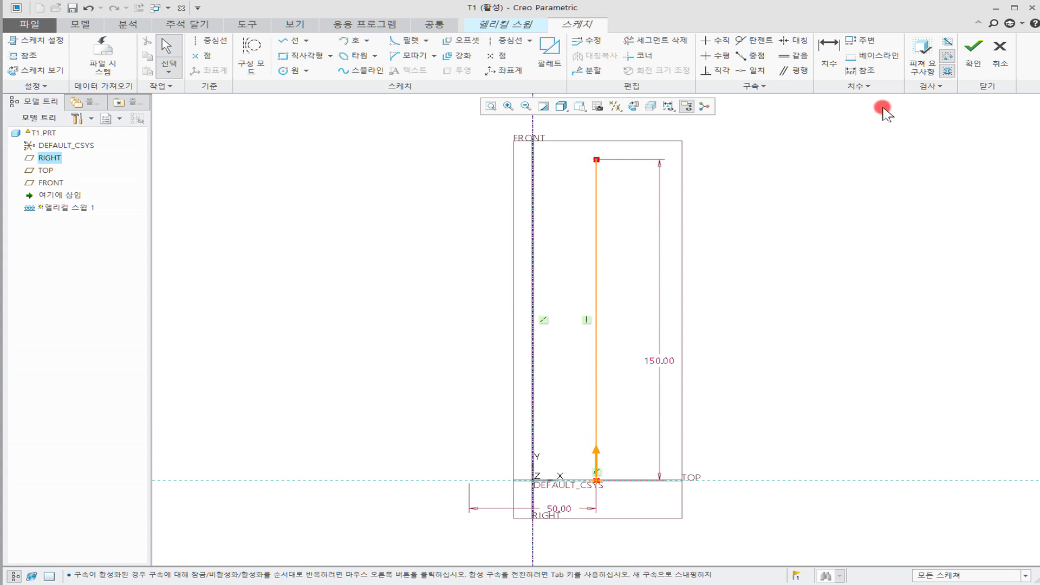
Step: Accept the helix profile sketch and return to the helical sweep in a tilted 3D view
left_click(973, 48)
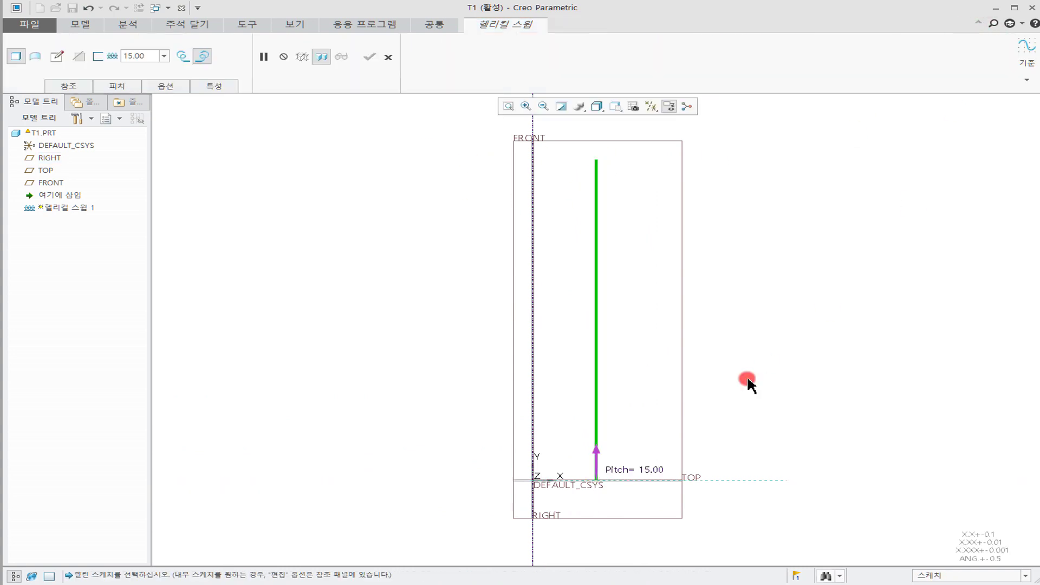
scroll(748, 383, "up", 2)
middle_click_drag(731, 355, 779, 374)
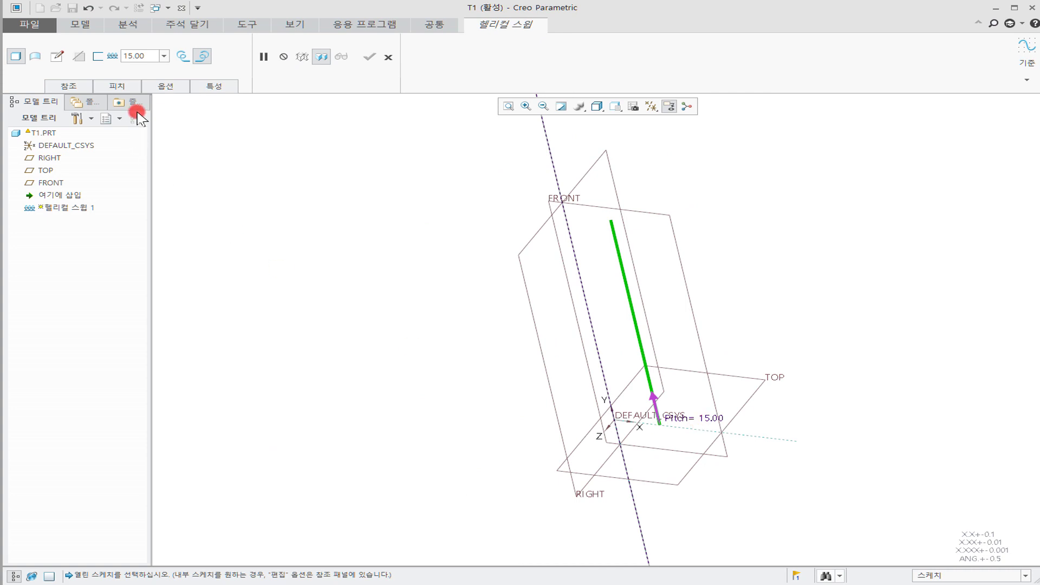
Step: Open the helical sweep's section sketch and orient the sketch plane parallel to the screen
double_click(152, 55)
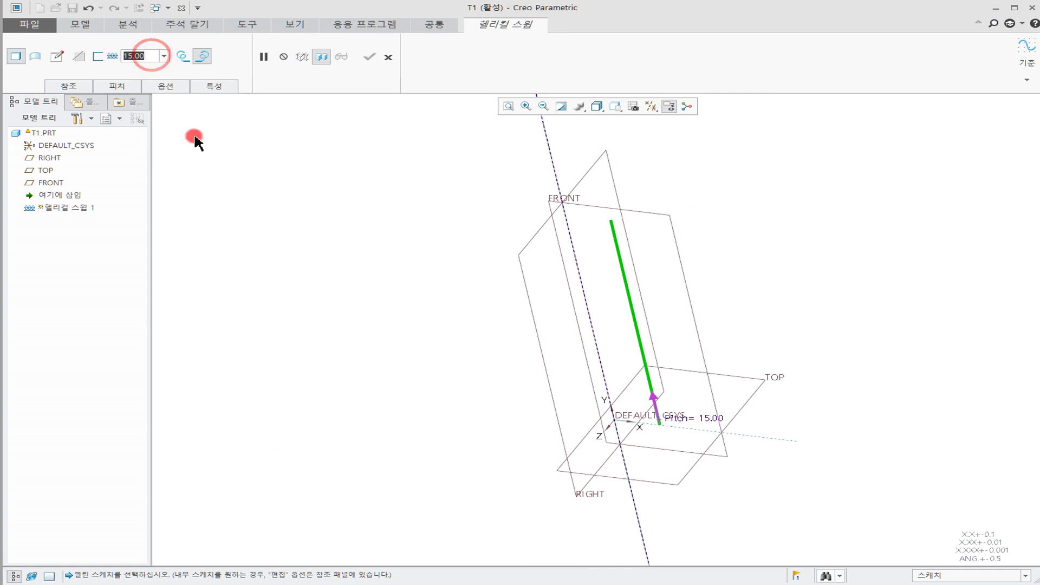
left_click(290, 332)
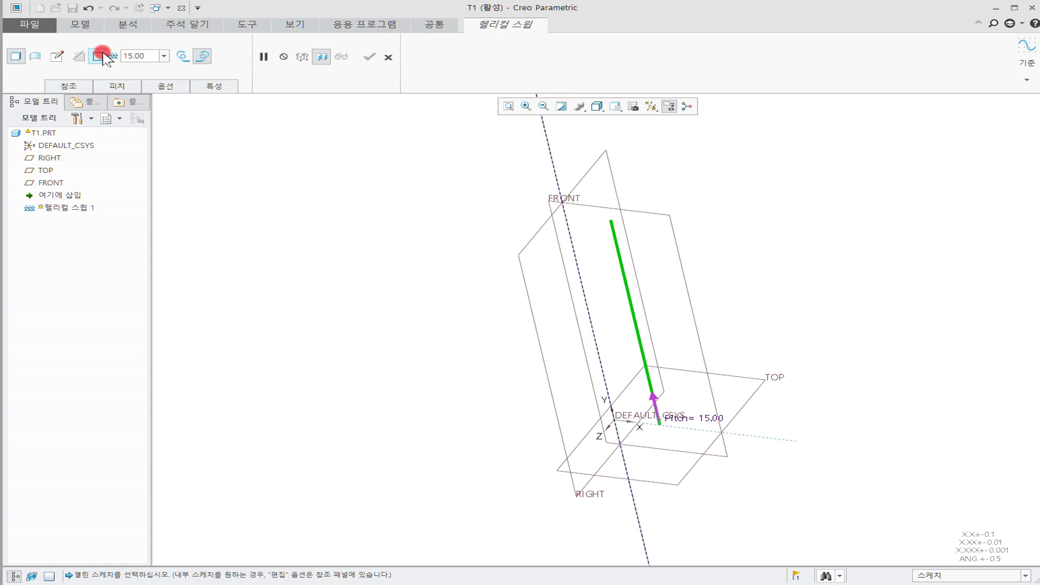
left_click(60, 56)
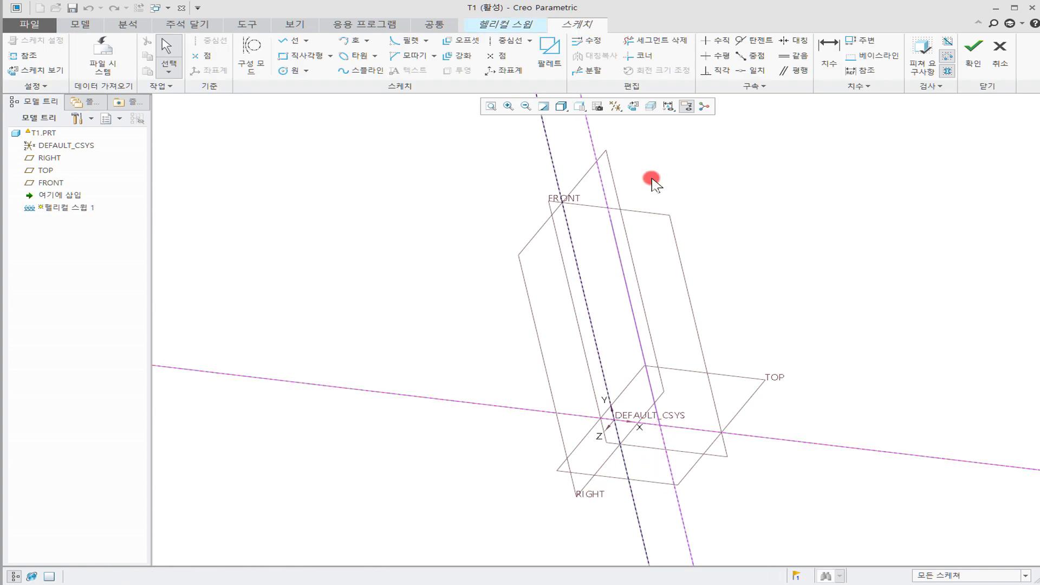
left_click(634, 106)
middle_click_drag(718, 418, 628, 196, "shift")
Step: Hide all datum planes, axes, points and coordinate systems in the section sketch
left_click(614, 106)
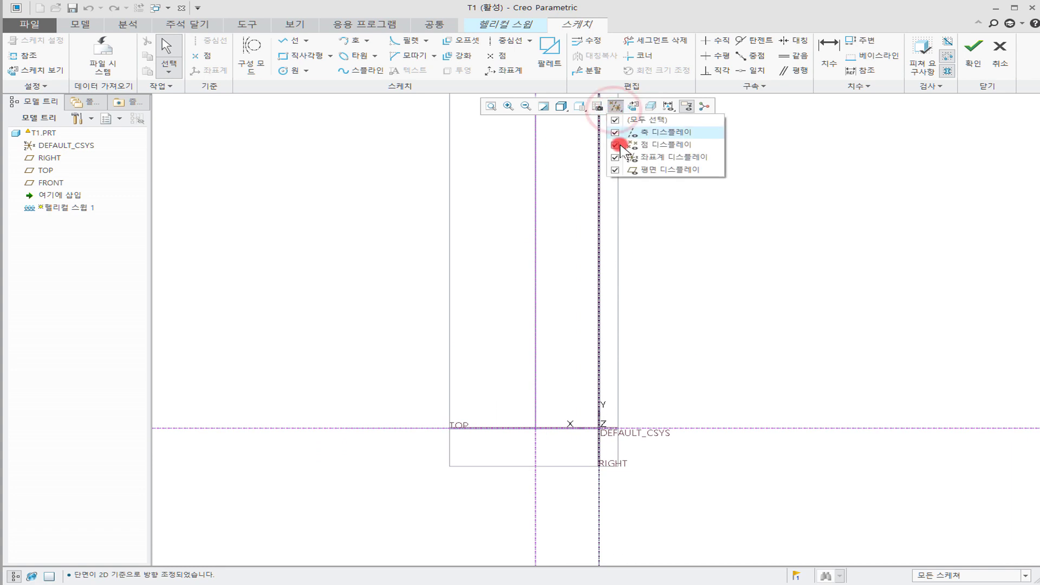
left_click(616, 170)
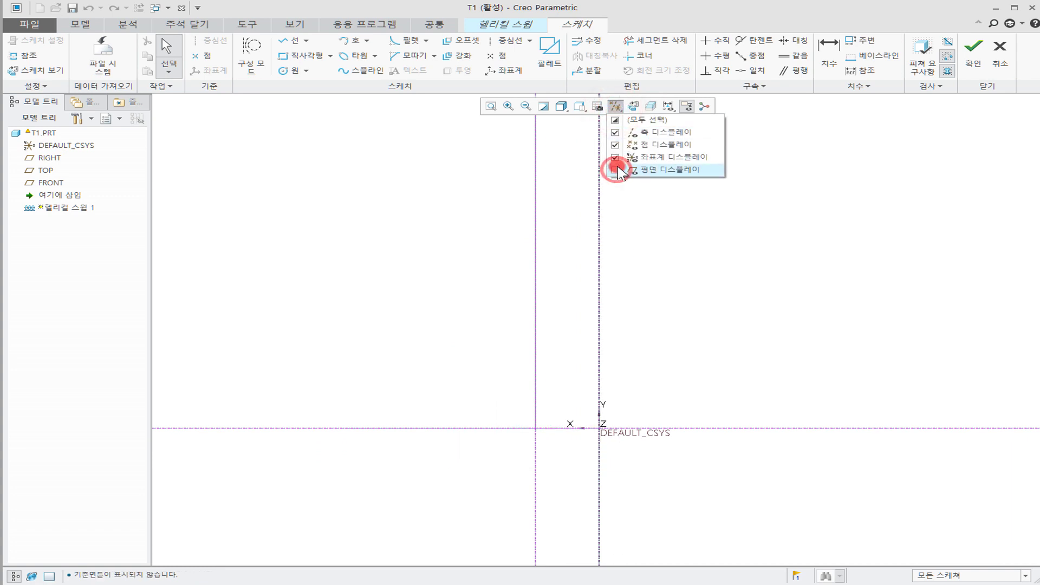
left_click(618, 121)
left_click(618, 121)
left_click(755, 237)
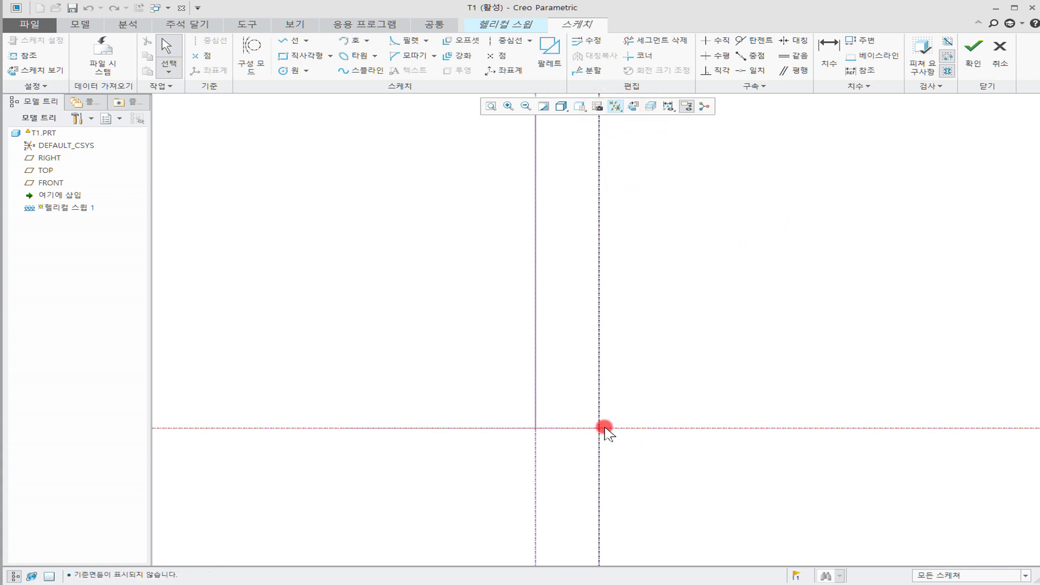
Step: Start the Circle tool and turn the display of all datum features back on
left_click(282, 71)
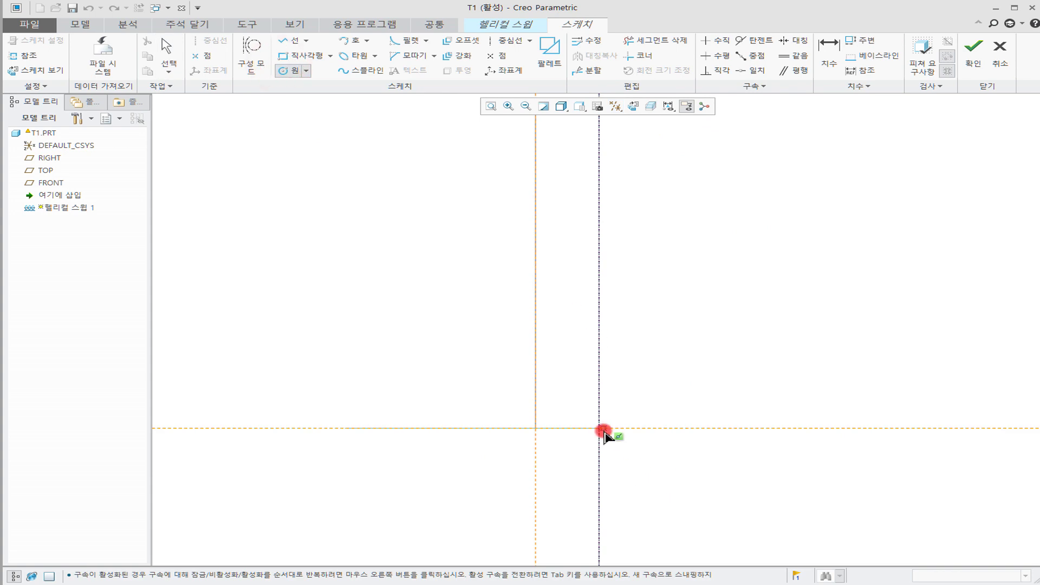
middle_click_drag(639, 443, 625, 457)
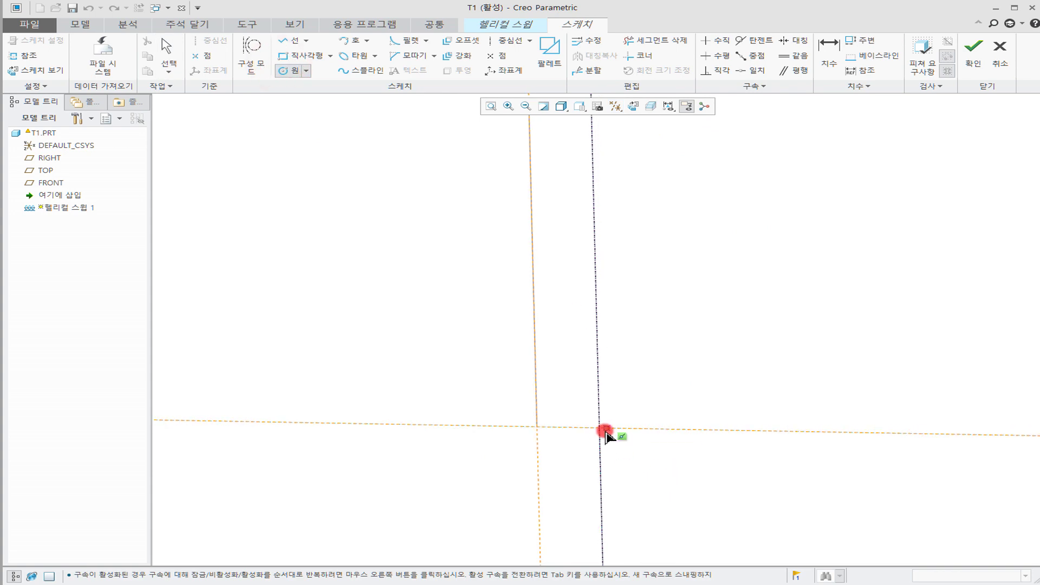
left_click(615, 107)
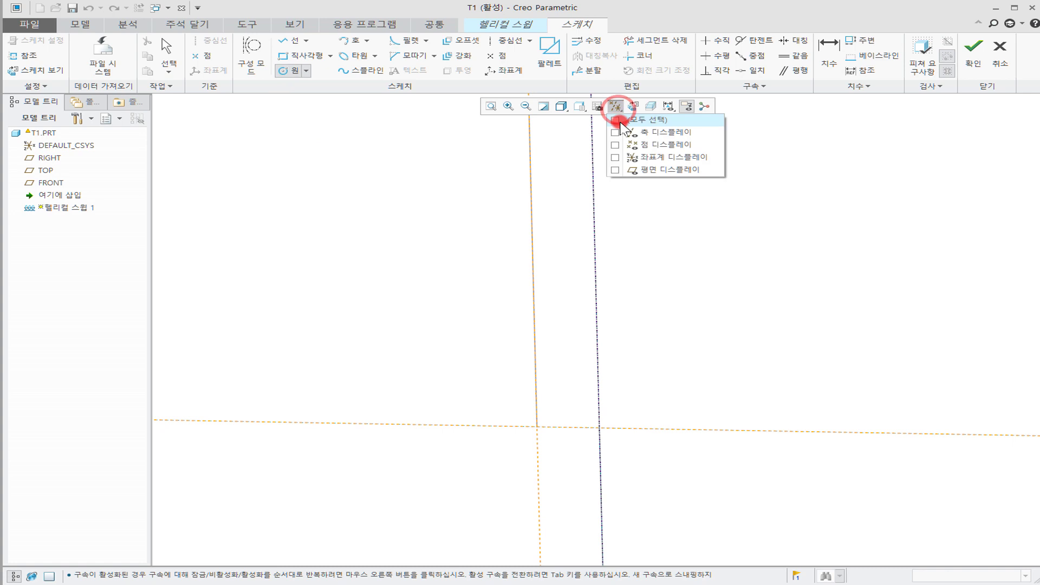
left_click(616, 120)
left_click(615, 133)
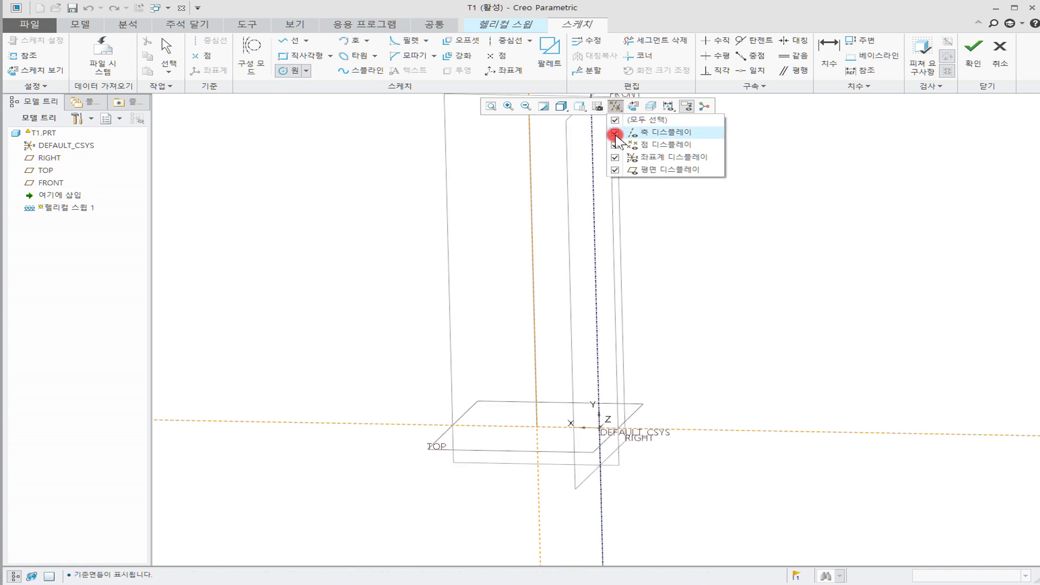
left_click(650, 481)
Step: Sketch a circle about 18 mm in diameter centred on the default coordinate system's origin
left_click(601, 426)
left_click(619, 450)
middle_click(670, 465)
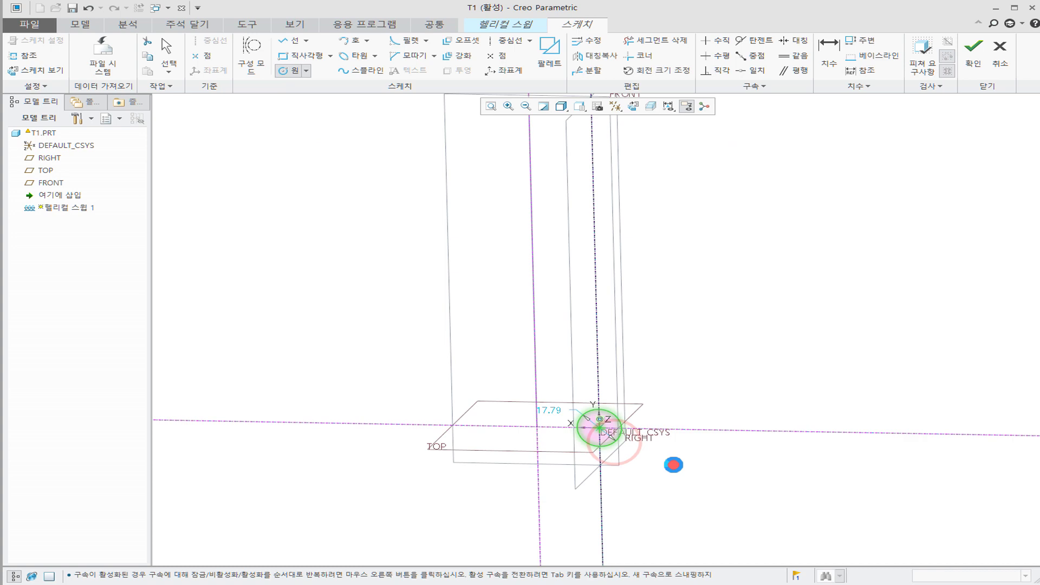
Step: Hide the datum axes, coordinate systems and planes, leaving only datum points displayed
left_click(622, 110)
left_click(616, 120)
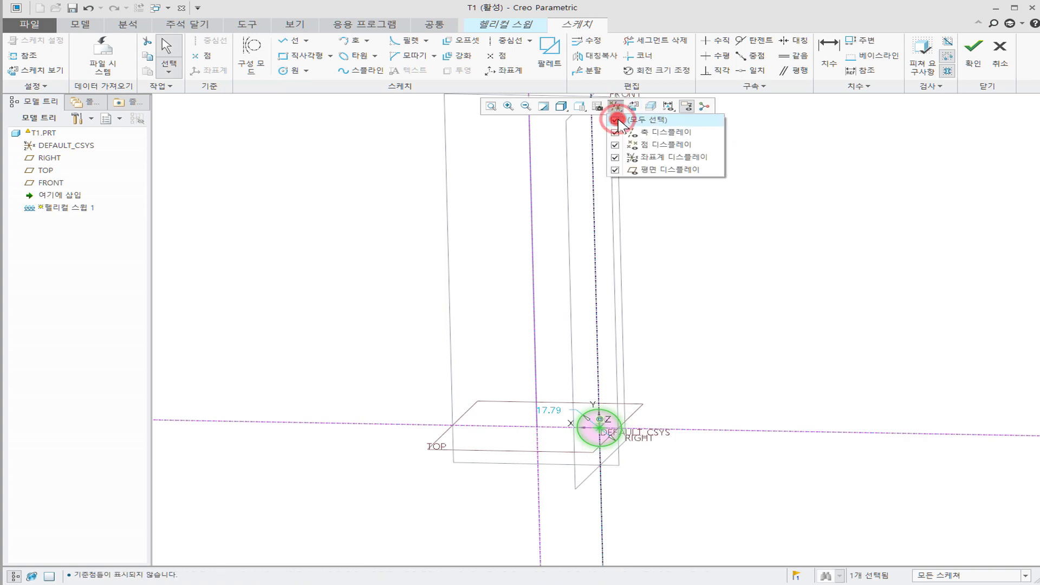
left_click(616, 134)
left_click(670, 272)
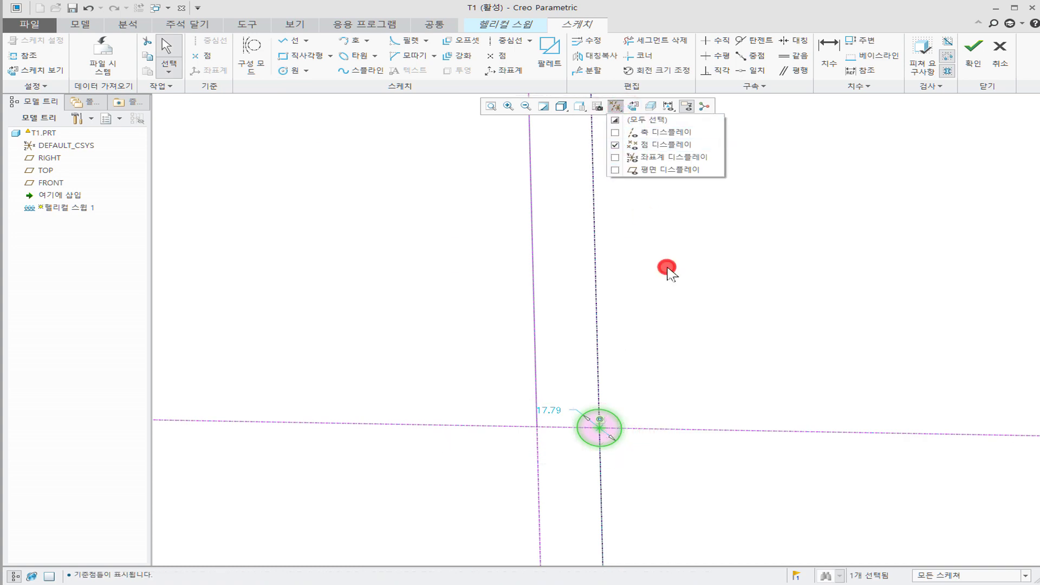
Step: Set the section circle's diameter to 5 mm
middle_click_drag(685, 309, 691, 364)
double_click(556, 407)
type("5")
key("Return")
middle_click_drag(633, 386, 657, 430, "shift")
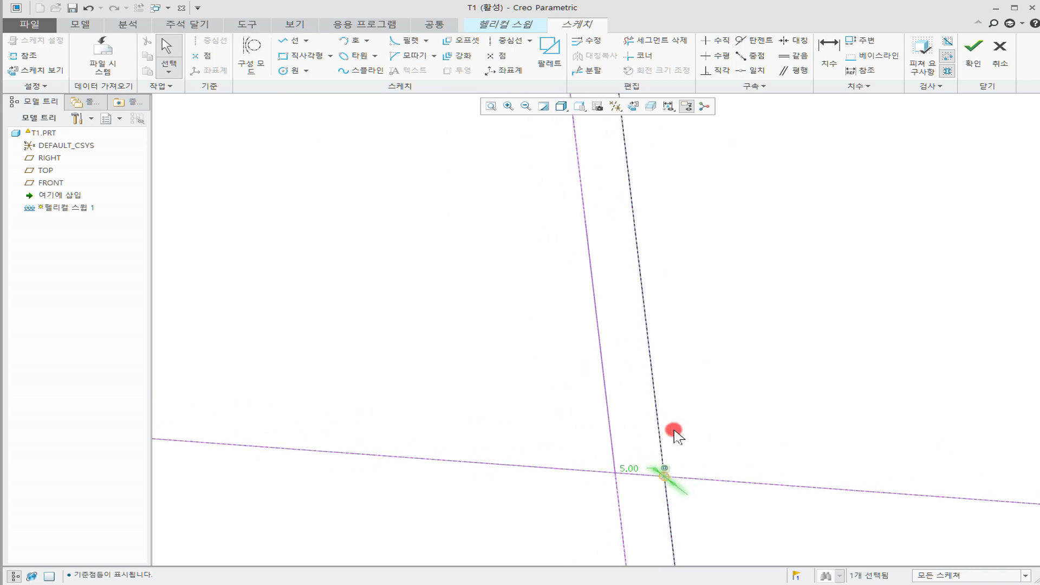
mouse_move(678, 440)
middle_mouse_down("shift")
mouse_move(639, 374)
mouse_move(614, 386)
middle_mouse_up("shift")
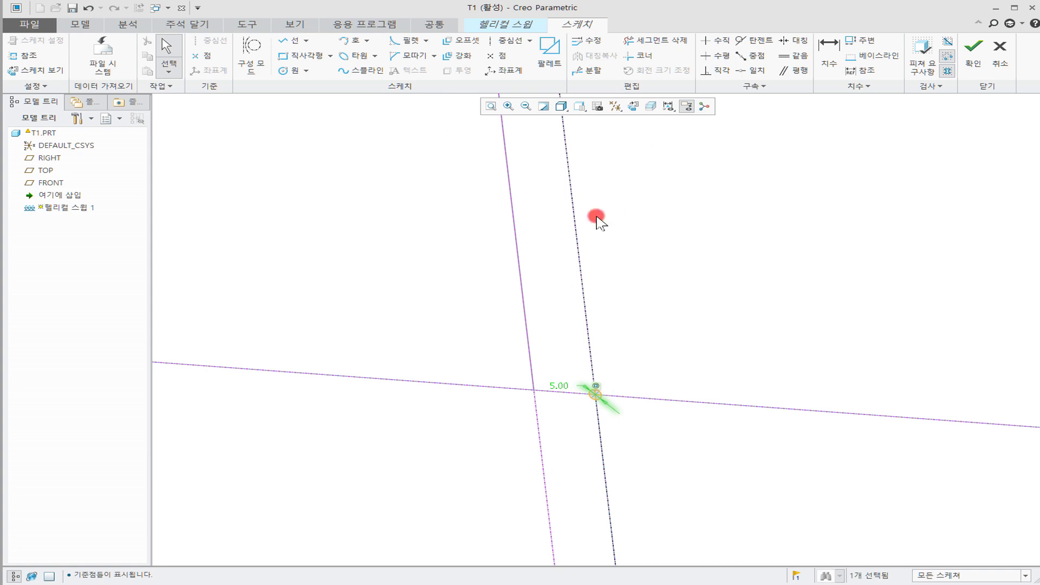
middle_click_drag(638, 241, 636, 238, "ctrl")
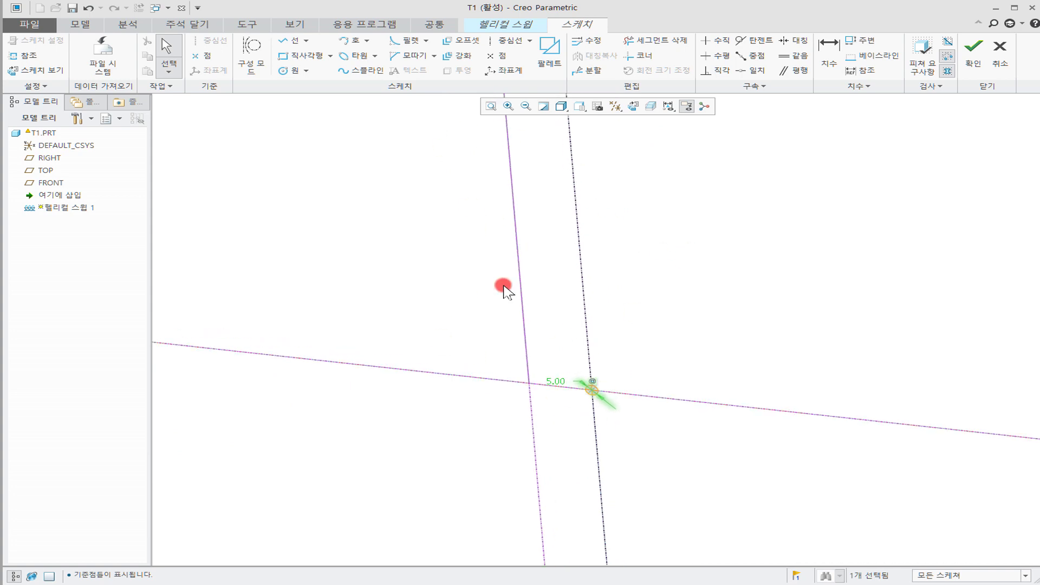
Step: Accept the section sketch and examine the helical sweep preview along the axis from several angles
left_click(974, 57)
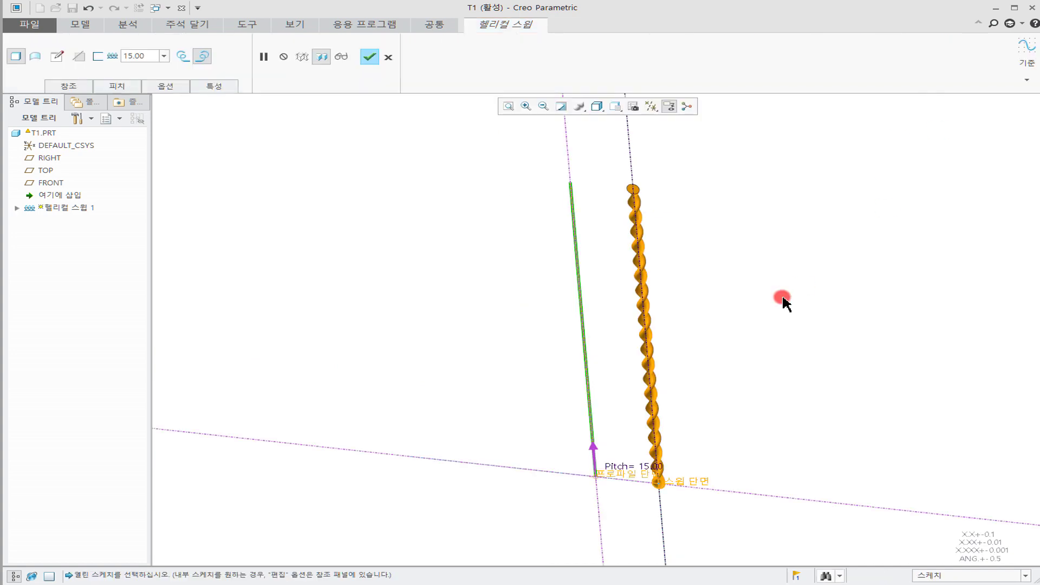
middle_click_drag(704, 399, 732, 378)
scroll(684, 490, "down", 5)
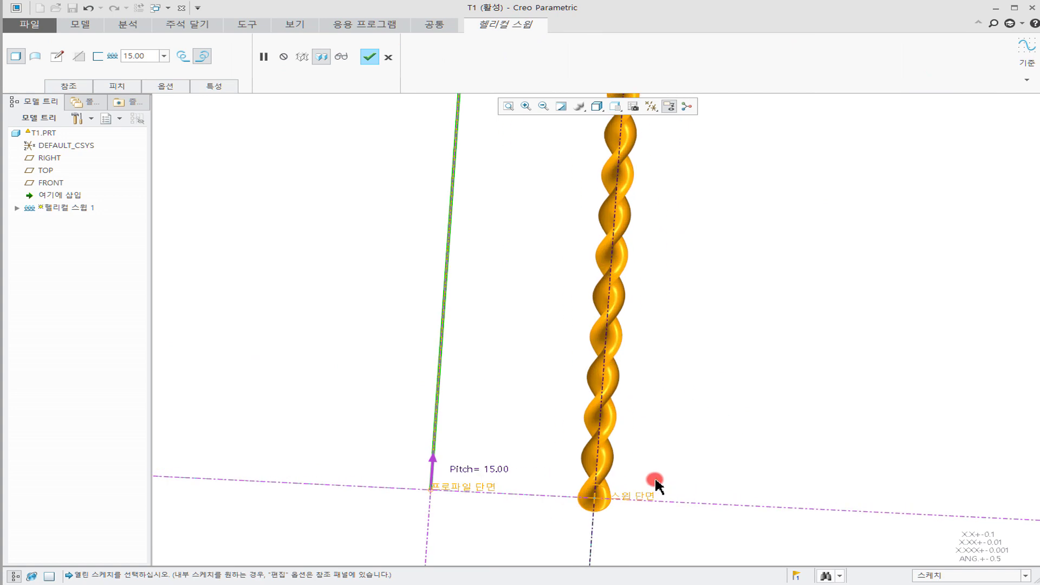
scroll(645, 480, "down", 2)
scroll(643, 481, "up", 8)
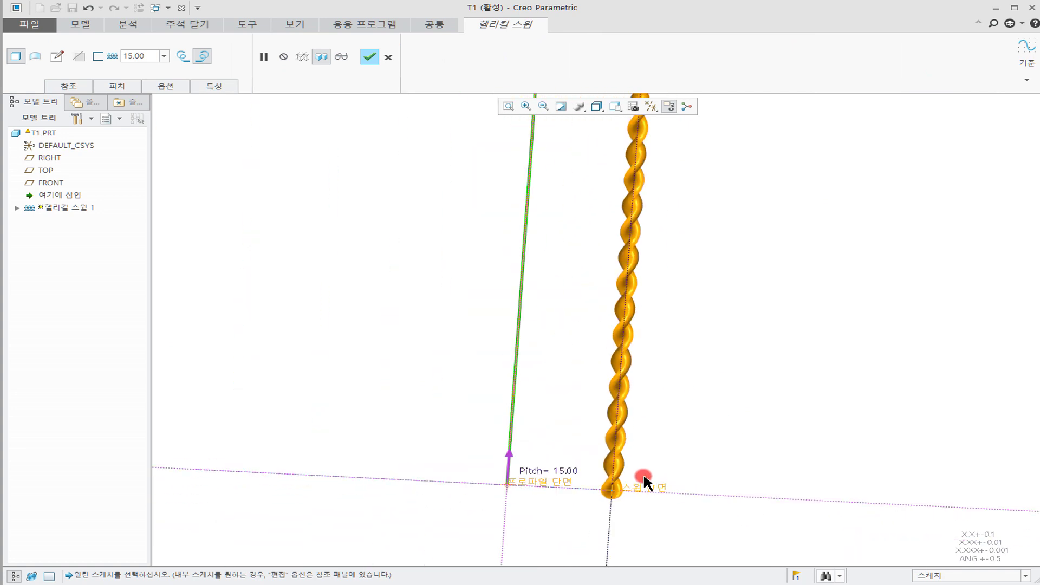
middle_click_drag(637, 449, 640, 443)
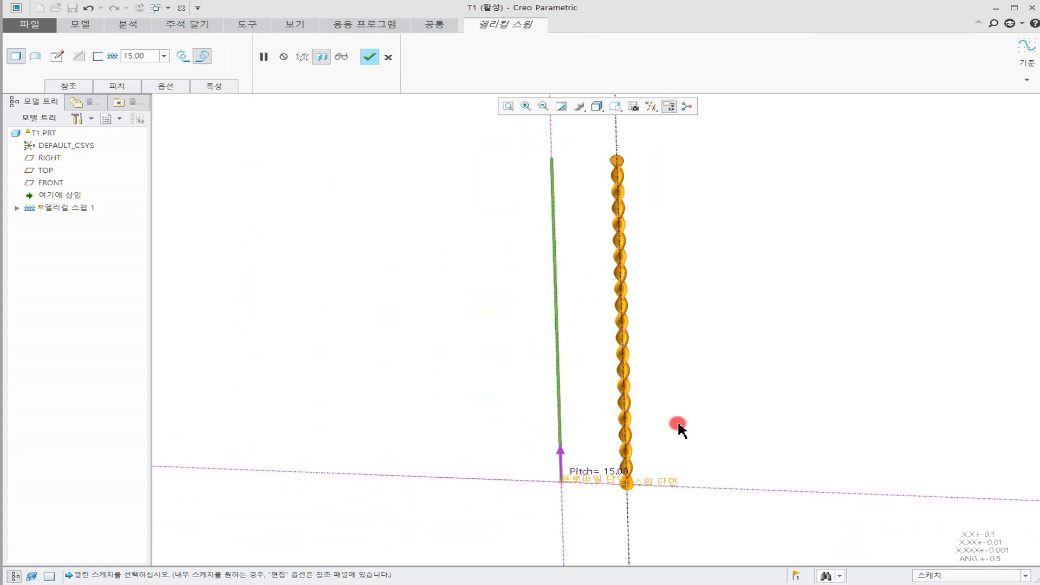
Step: Undo the last change and cancel the helical sweep, discarding its profile and section
left_click(89, 10)
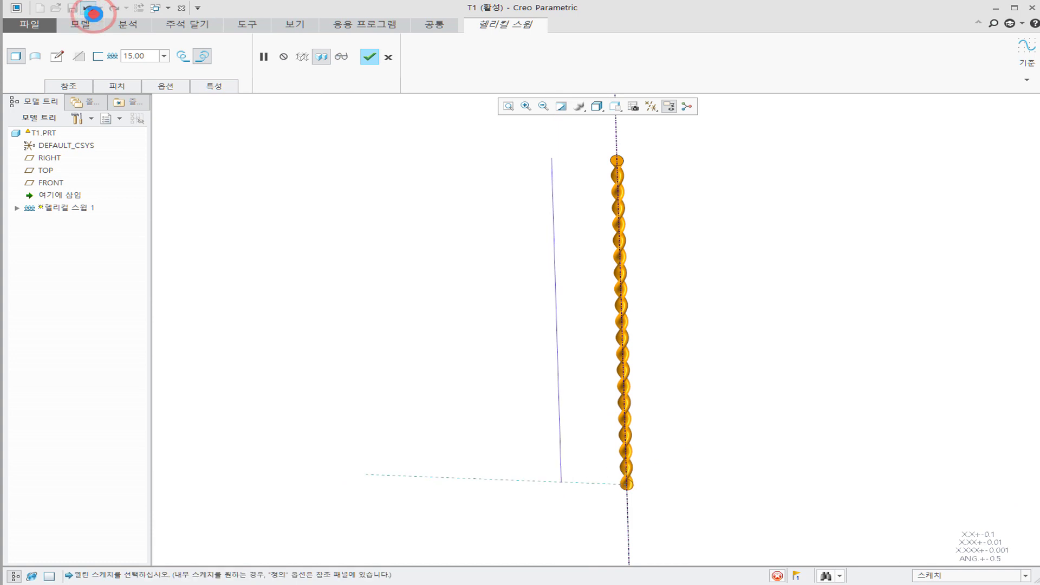
left_click(388, 56)
left_click(168, 322)
left_click(748, 320)
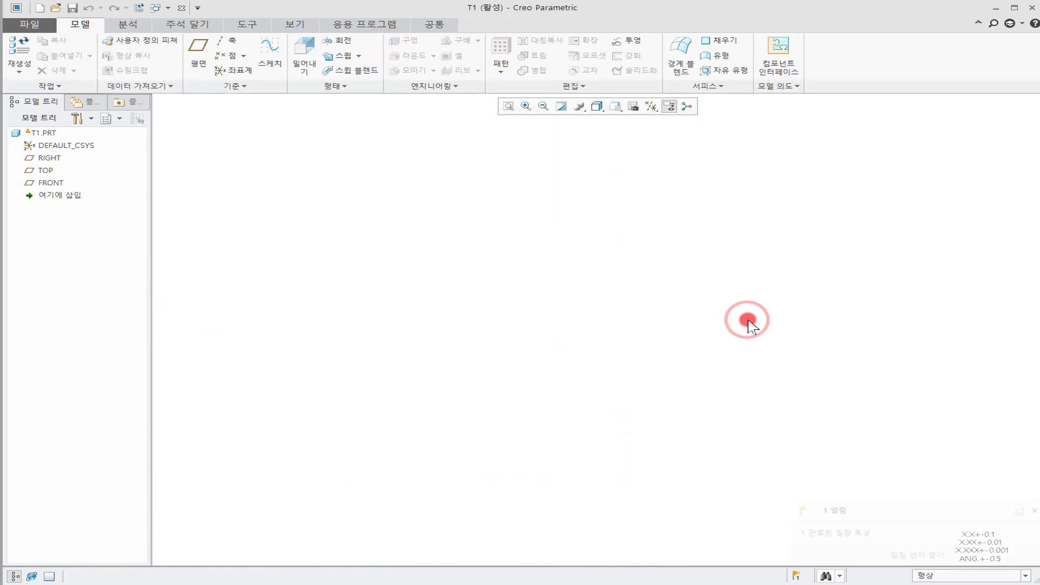
Step: Show all datum features of the empty part again
left_click(656, 106)
left_click(652, 119)
left_click(415, 184)
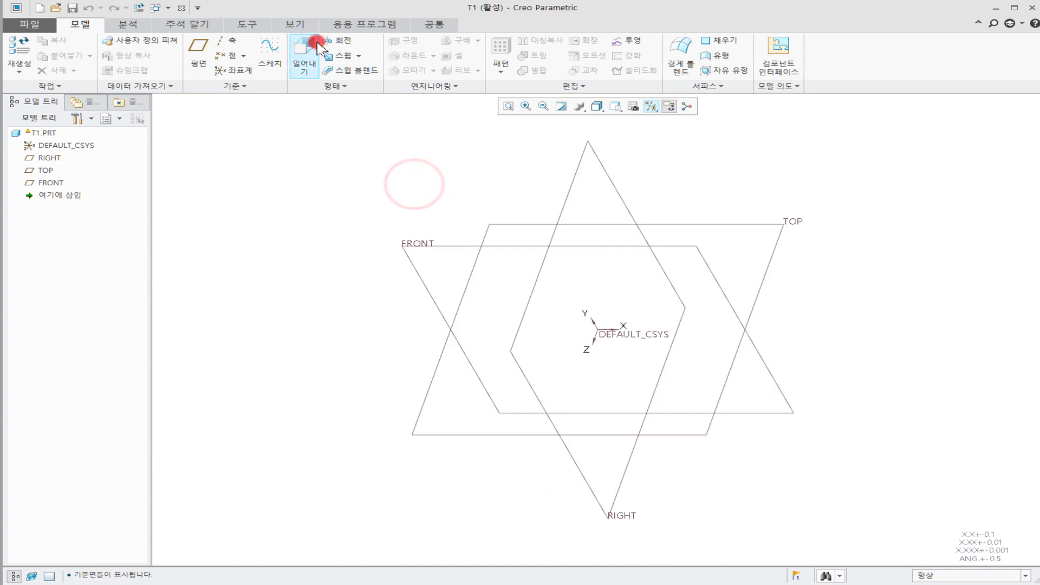
Step: Start a new helical sweep and define its profile sketch on the FRONT plane, with the sketch plane oriented parallel to the screen
left_click(359, 55)
left_click(356, 82)
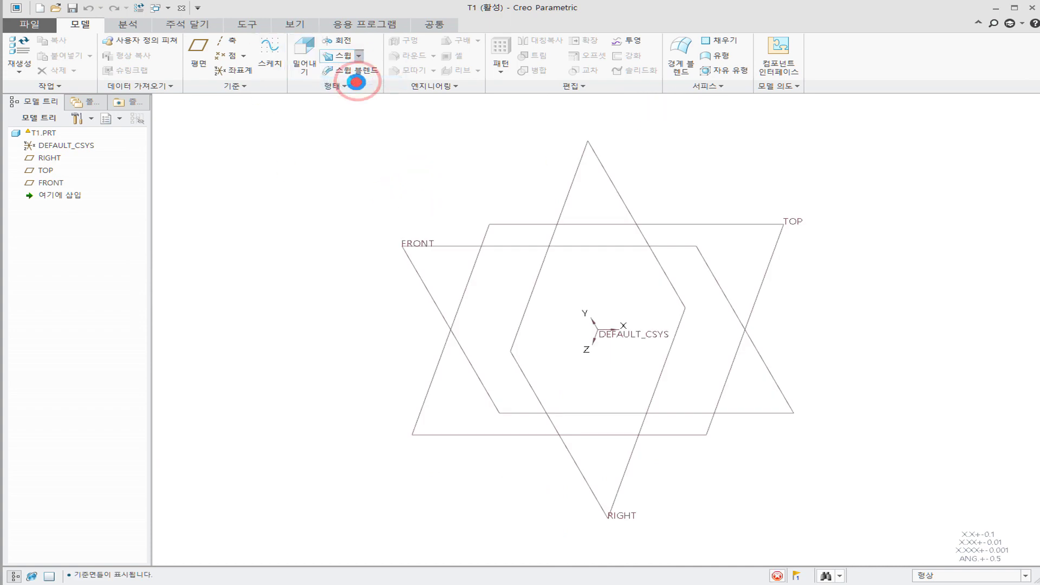
left_click(69, 86)
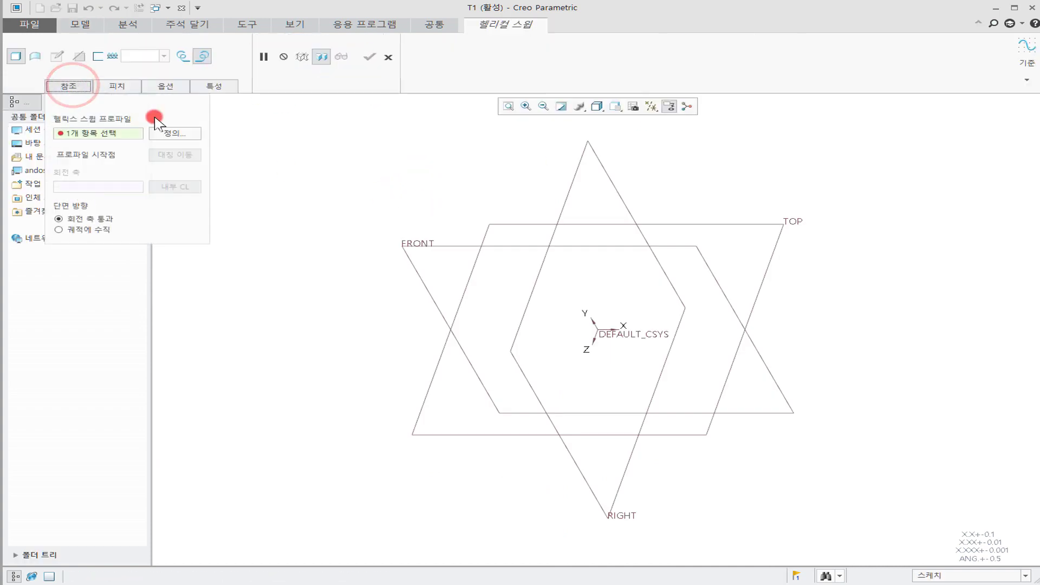
left_click(157, 130)
left_click(422, 244)
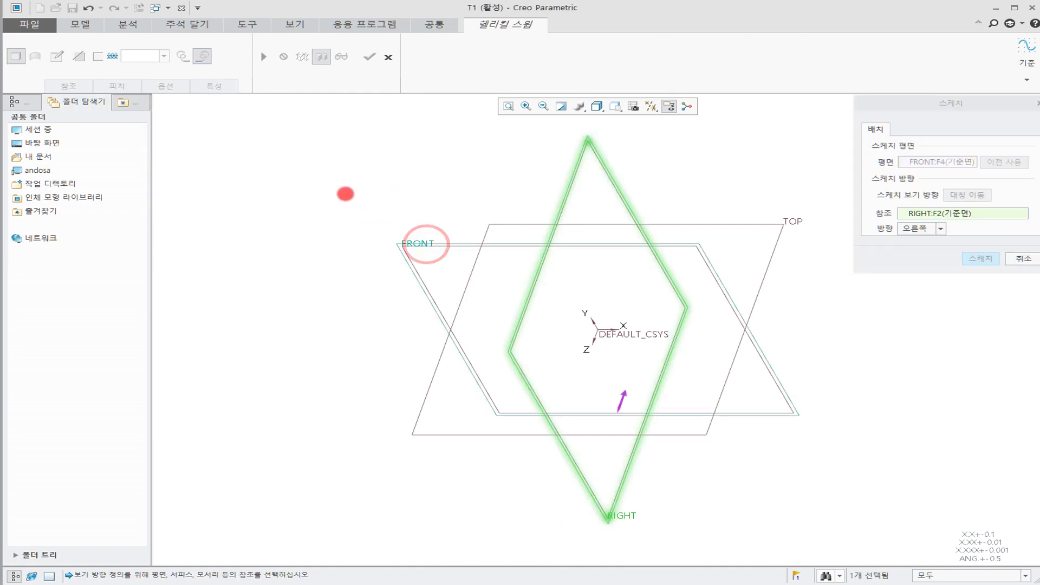
middle_click(345, 194)
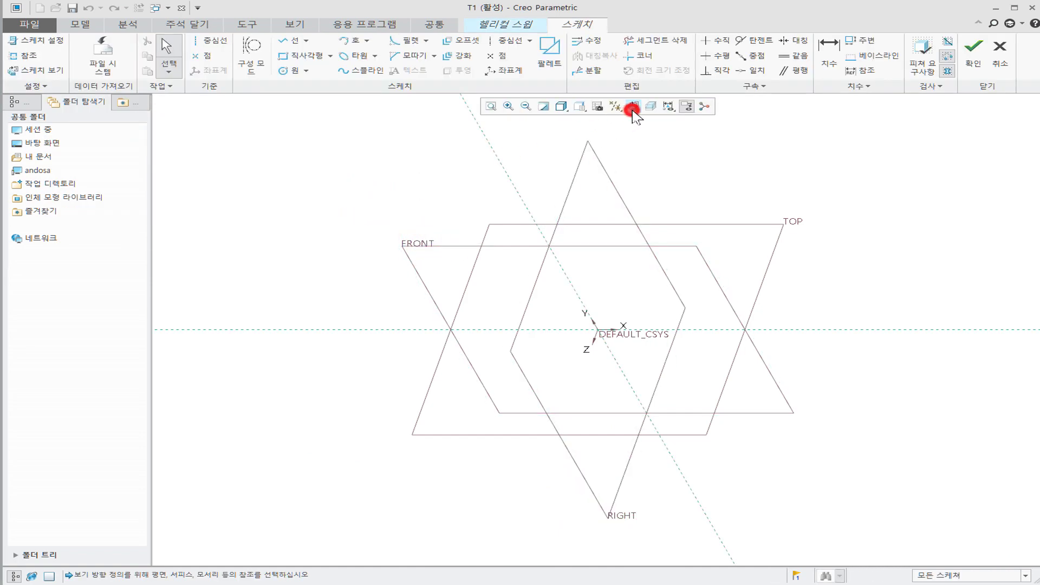
left_click(633, 107)
Step: Draw a vertical geometry centerline through the origin along the vertical reference as the helix axis
left_click(211, 40)
left_click(515, 298)
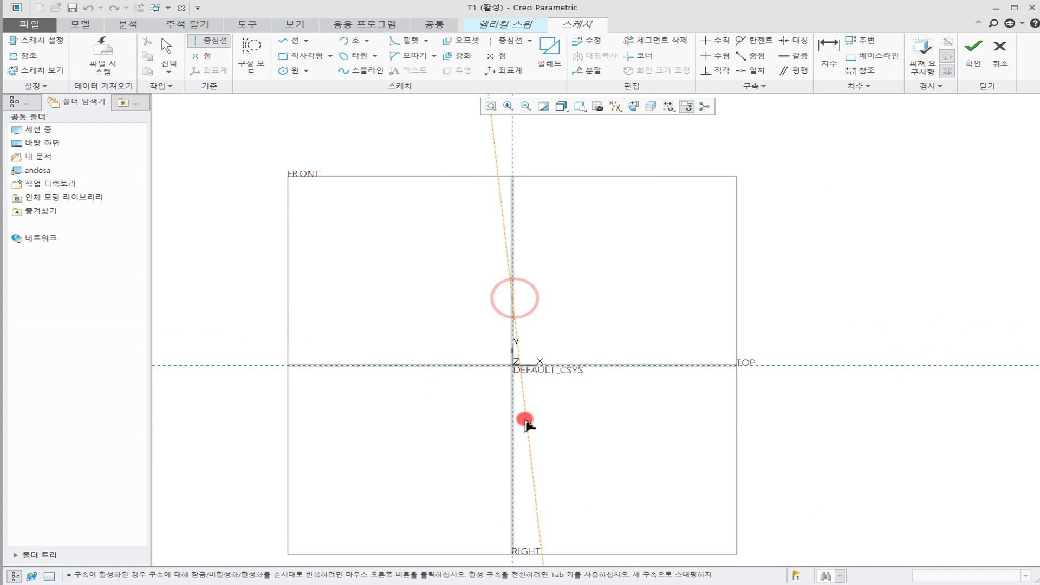
left_click(515, 422)
Step: Sketch a slightly slanted line upward from the horizontal reference, starting about 51 mm to the right of the centerline
left_click(282, 40)
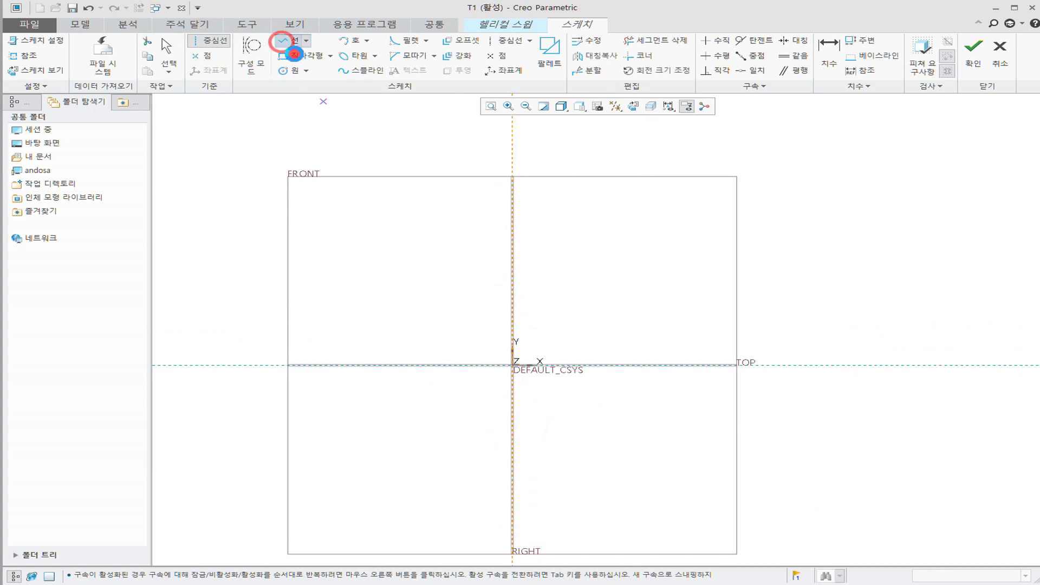
left_click(558, 365)
left_click(547, 220)
middle_click(602, 287)
middle_click(600, 289)
Step: Apply a vertical constraint to the slanted profile line
left_click(558, 300)
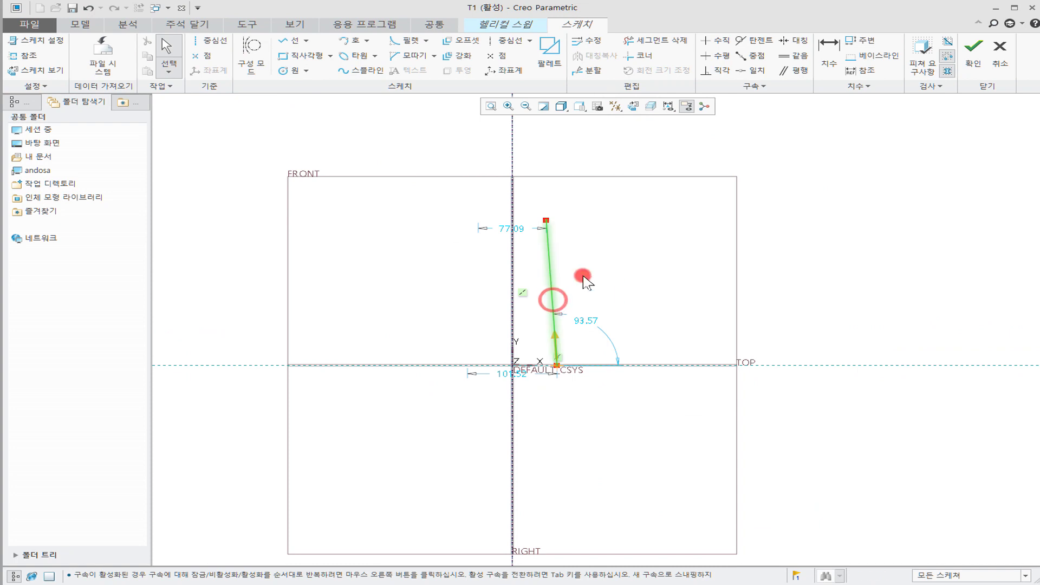
left_click(718, 41)
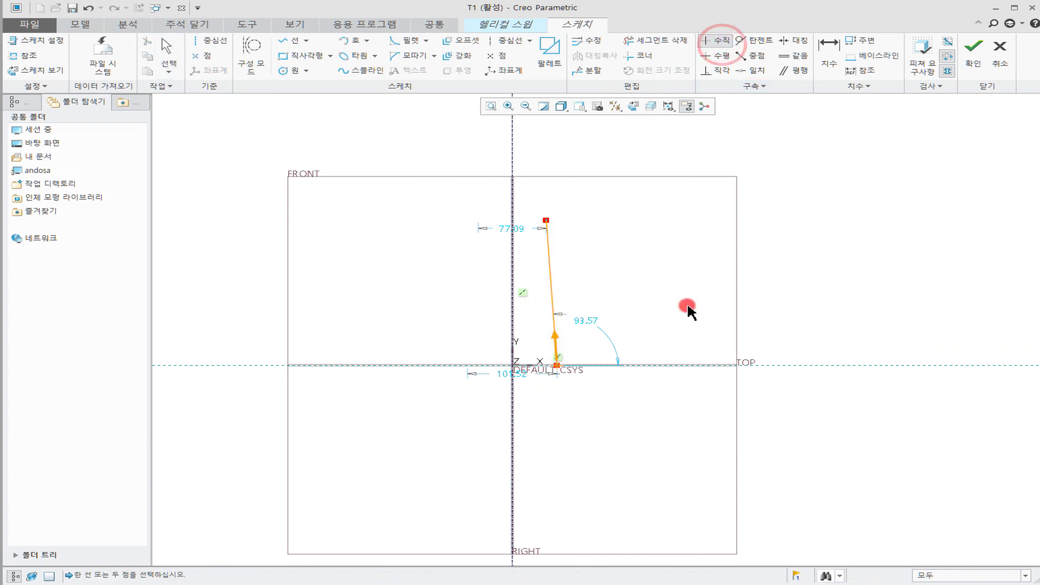
left_click(552, 295)
middle_click(623, 292)
Step: Move the length dimension to the right of the profile line and set it to 200 mm
left_click_drag(536, 309, 601, 309)
double_click(601, 308)
type("200")
key("Return")
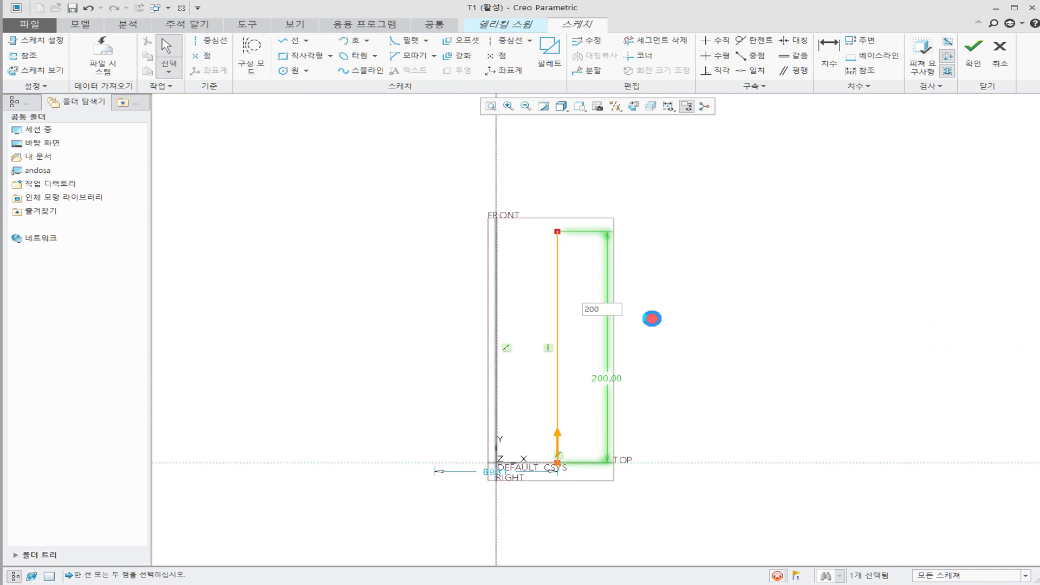
Step: Move the helix diameter dimension below the horizontal reference and set it to 100 mm
left_click_drag(515, 502, 563, 538)
double_click(572, 535)
type("100")
key("Return")
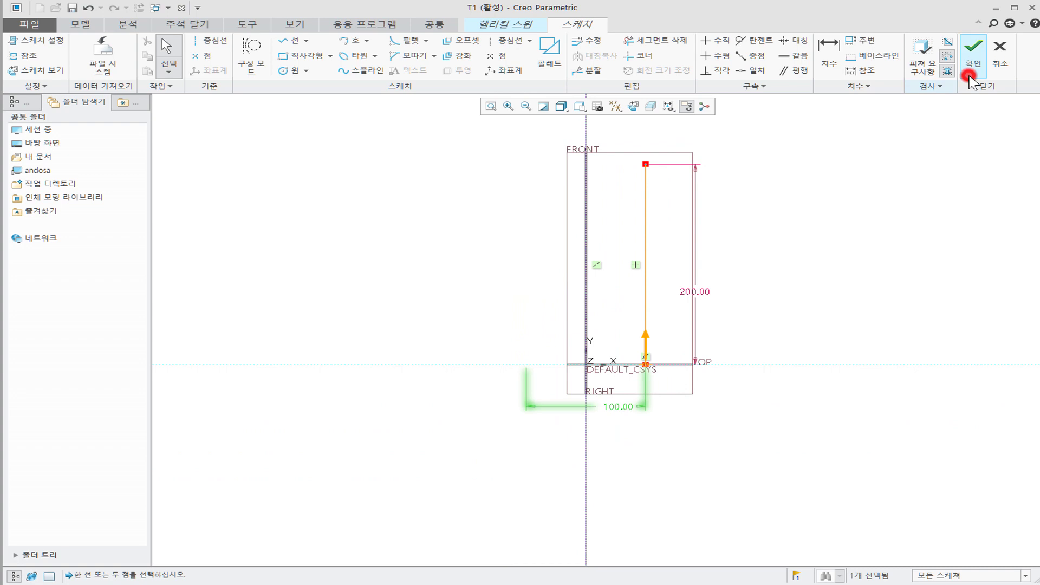
Step: Accept the helix profile sketch and open the section sketch in a tilted 3D view
left_click(974, 54)
middle_click_drag(748, 256, 701, 422)
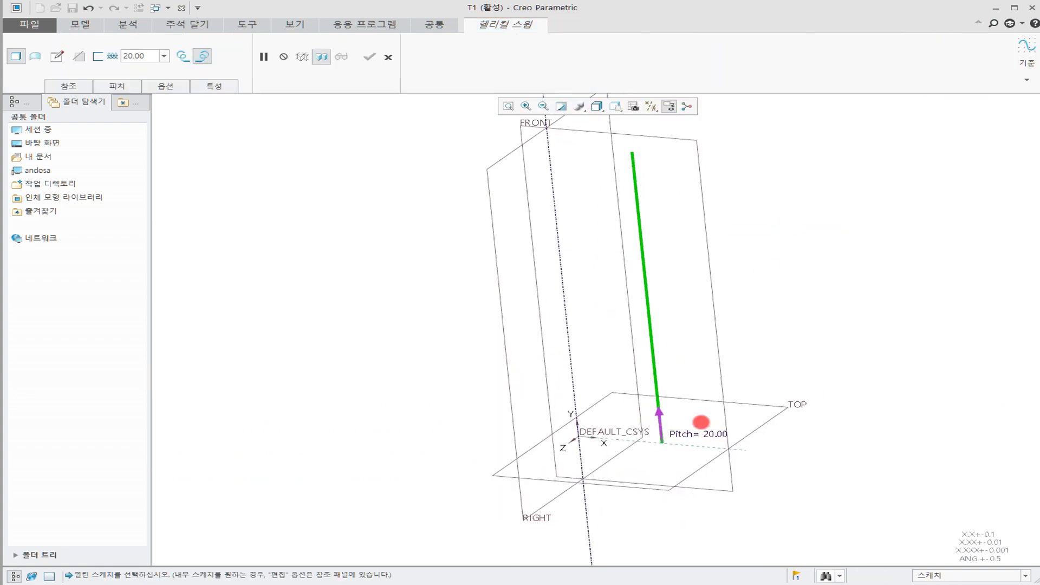
left_click(56, 56)
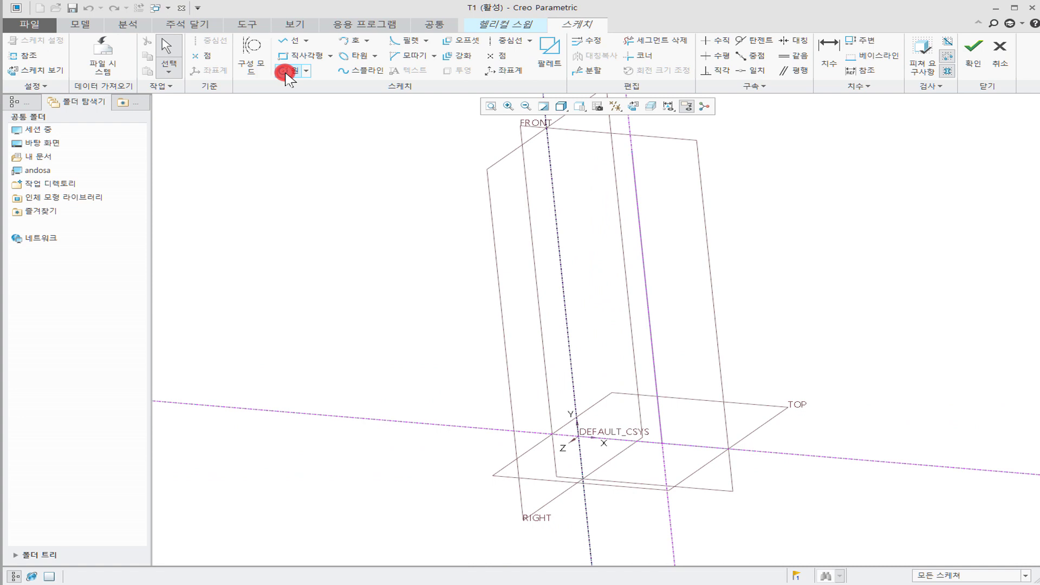
Step: Sketch a circle section centred on the lower end of the profile line, set its diameter to 10 mm, and accept the sketch
left_click(283, 70)
left_click(662, 443)
left_click(681, 460)
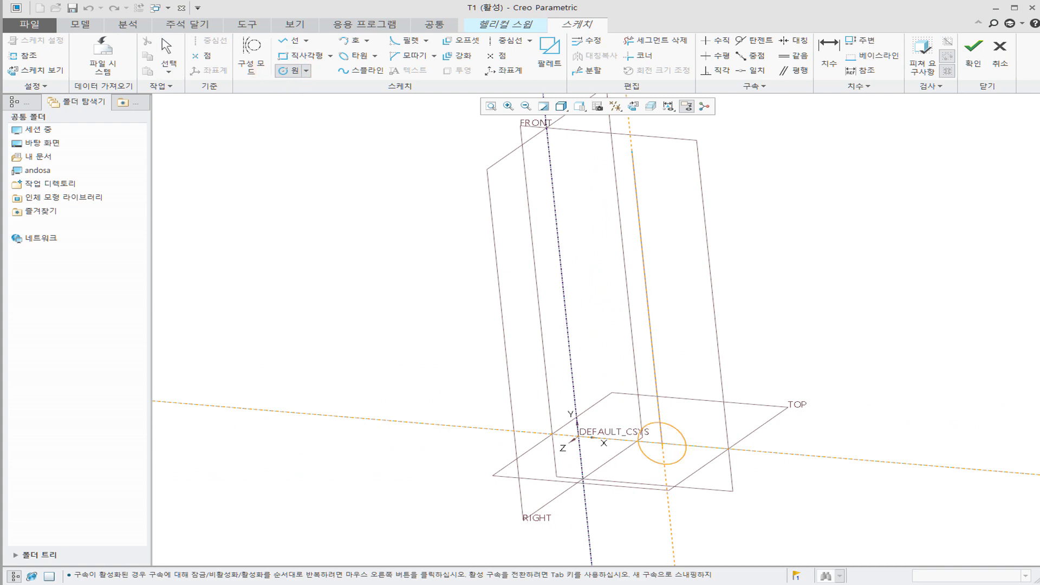
middle_click(764, 480)
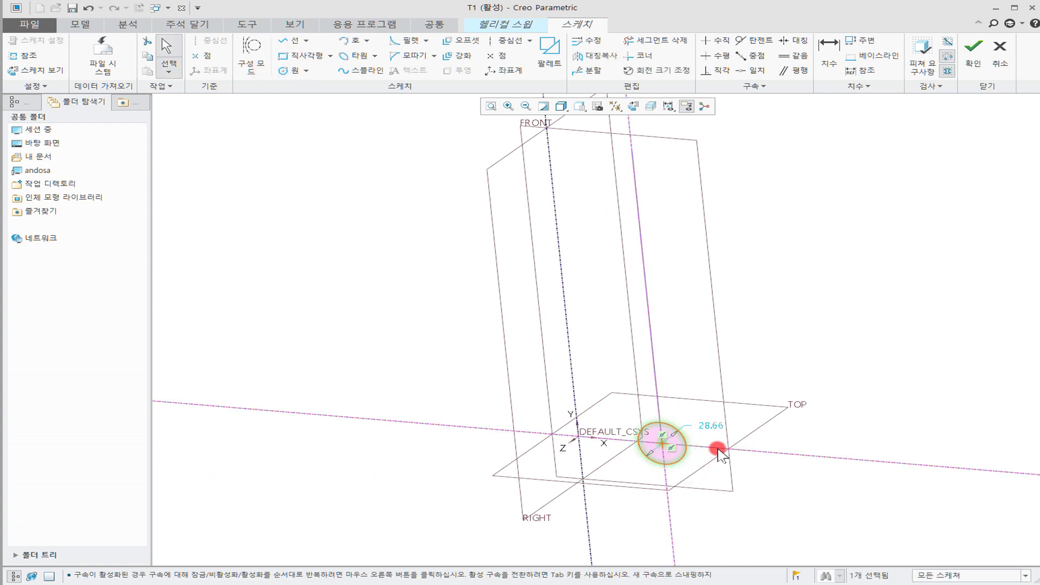
double_click(711, 425)
type("10")
key("Return")
left_click(974, 51)
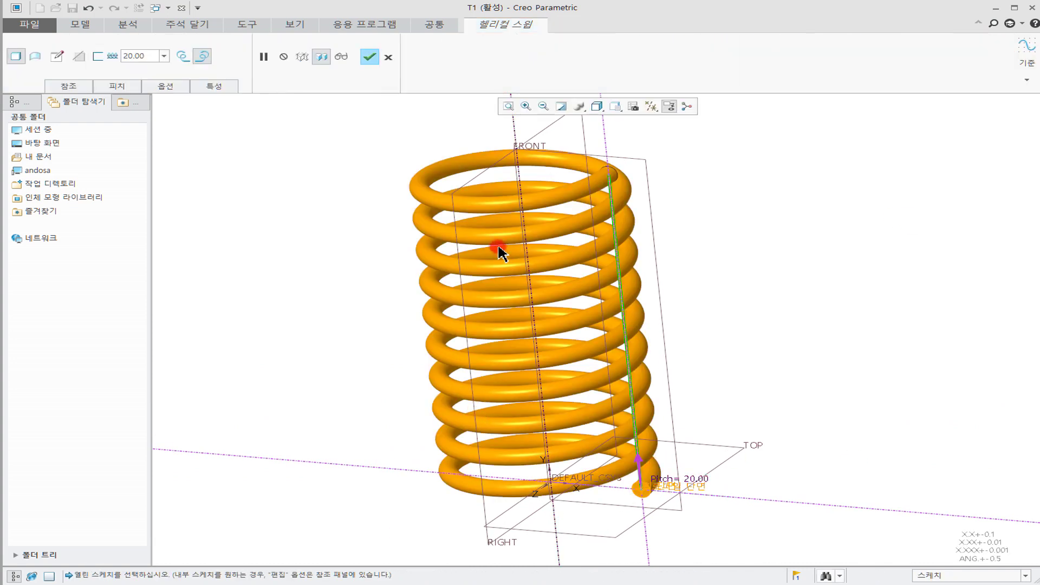
scroll(499, 252, "up", 2)
middle_click_drag(497, 246, 471, 209, "shift")
middle_click_drag(685, 310, 648, 419)
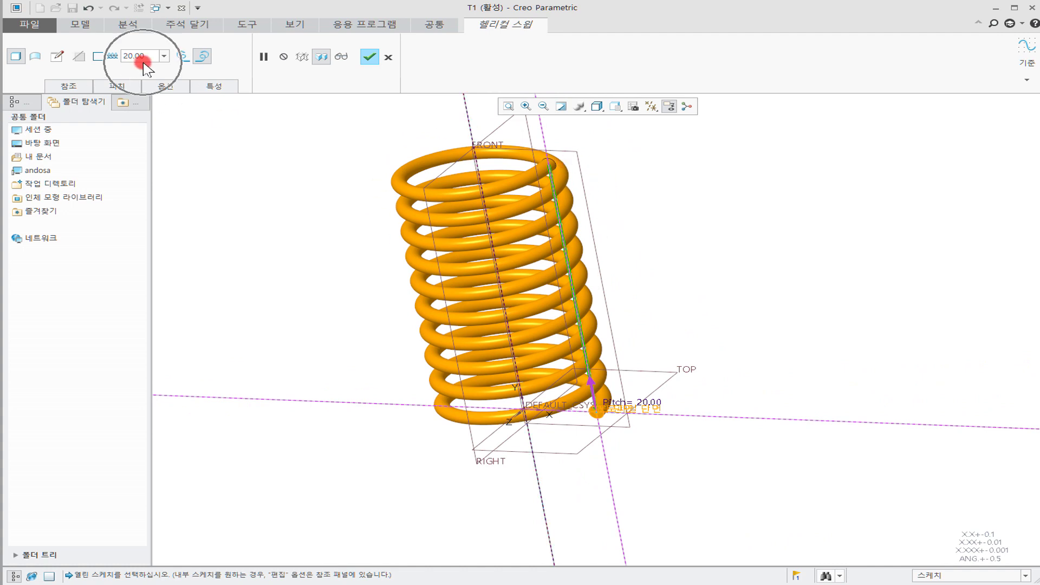
mouse_move(721, 297)
middle_mouse_down()
mouse_move(721, 287)
mouse_move(739, 292)
middle_mouse_up()
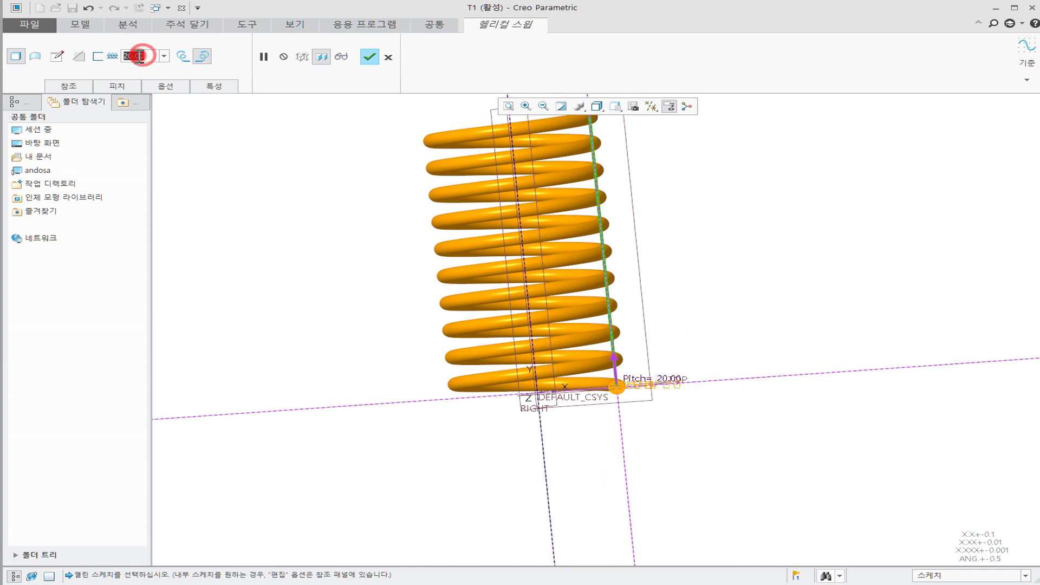
left_click(269, 228)
middle_click_drag(726, 328, 676, 417)
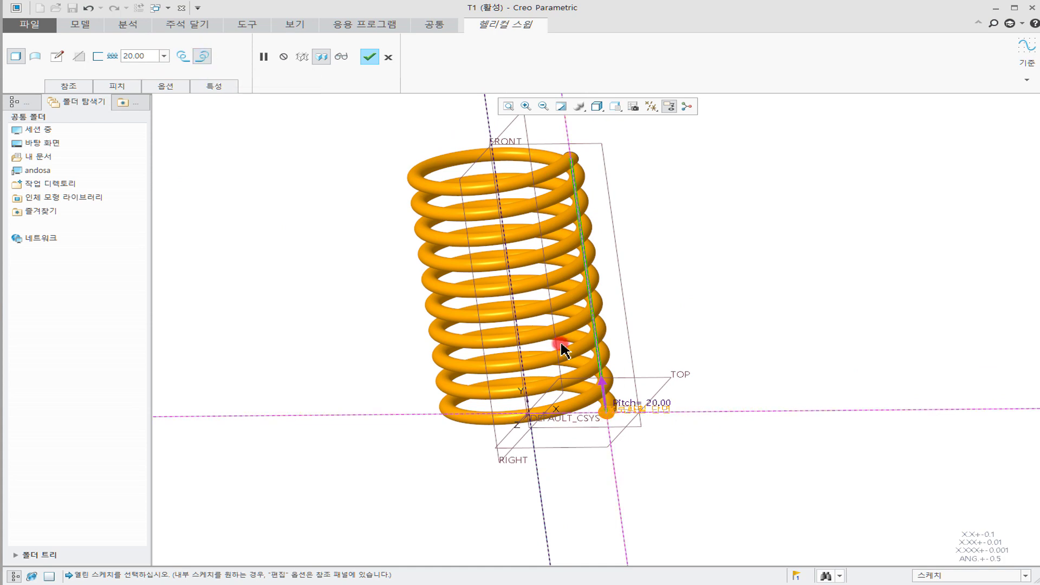
Step: Compare the coil preview under the left-handed and right-handed rules, finishing on the right-handed rule
left_click(183, 56)
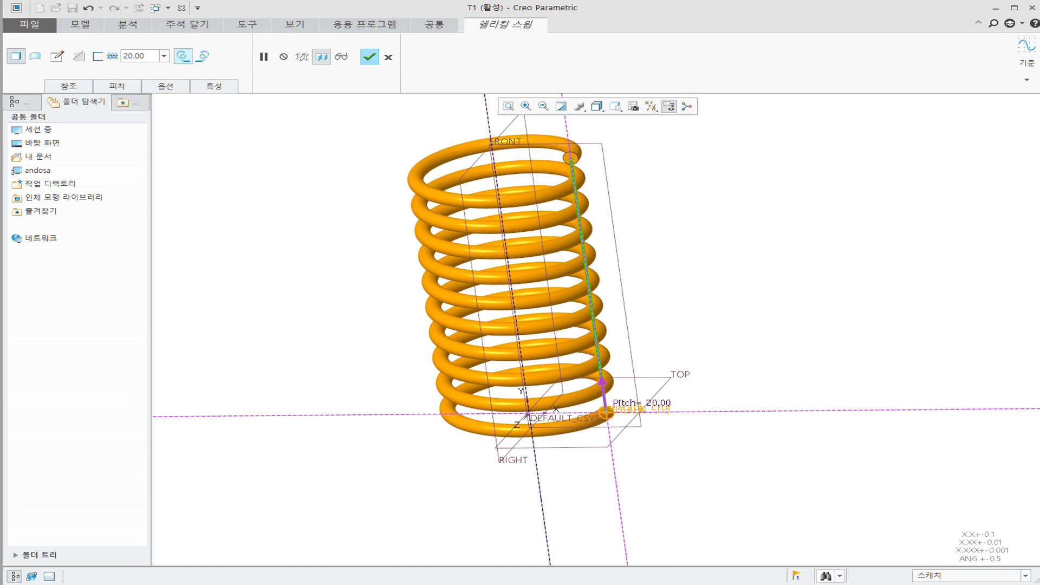
left_click(204, 57)
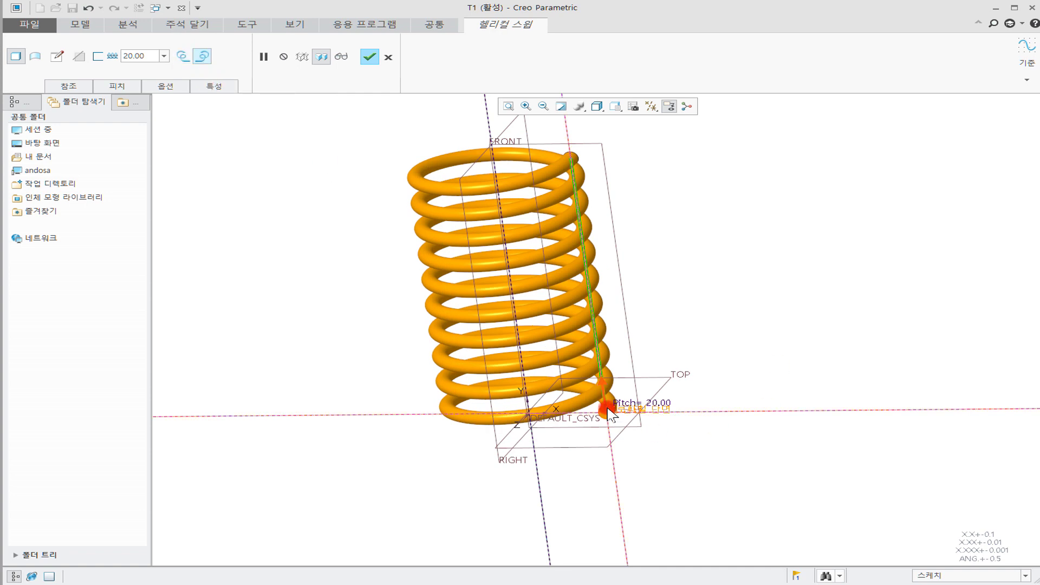
left_click(183, 55)
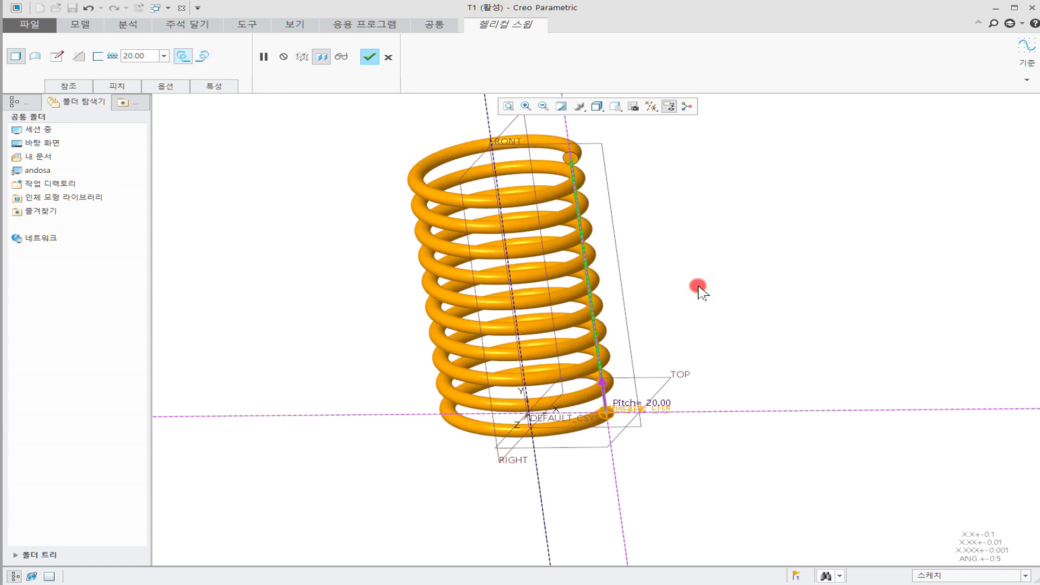
left_click(202, 55)
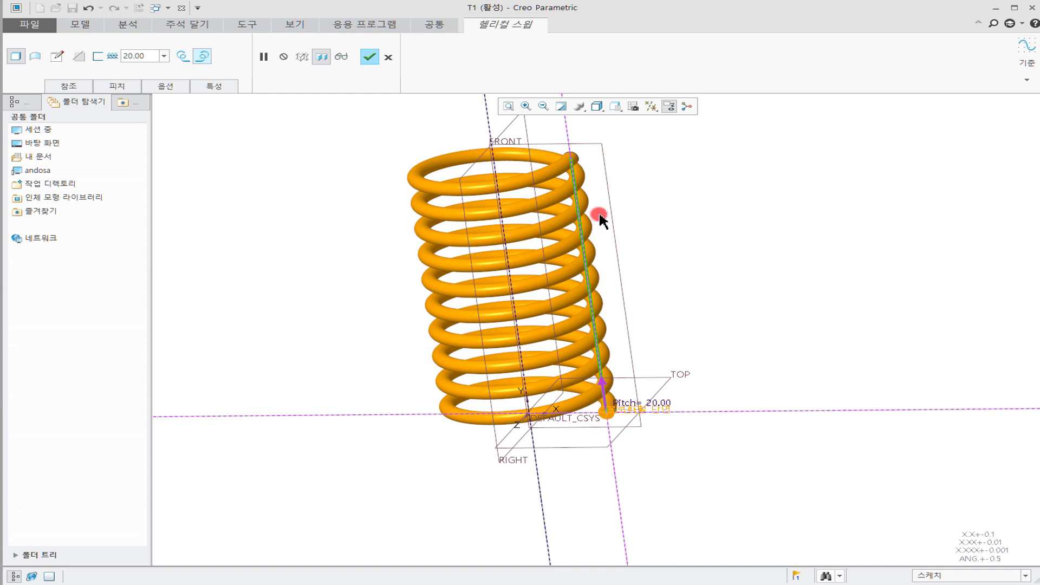
left_click(183, 56)
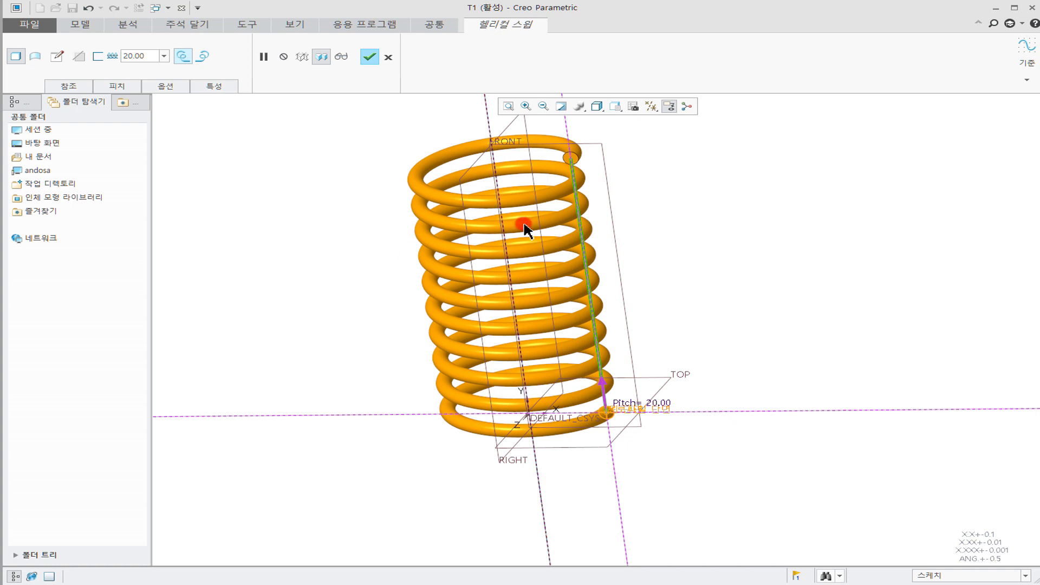
left_click(209, 56)
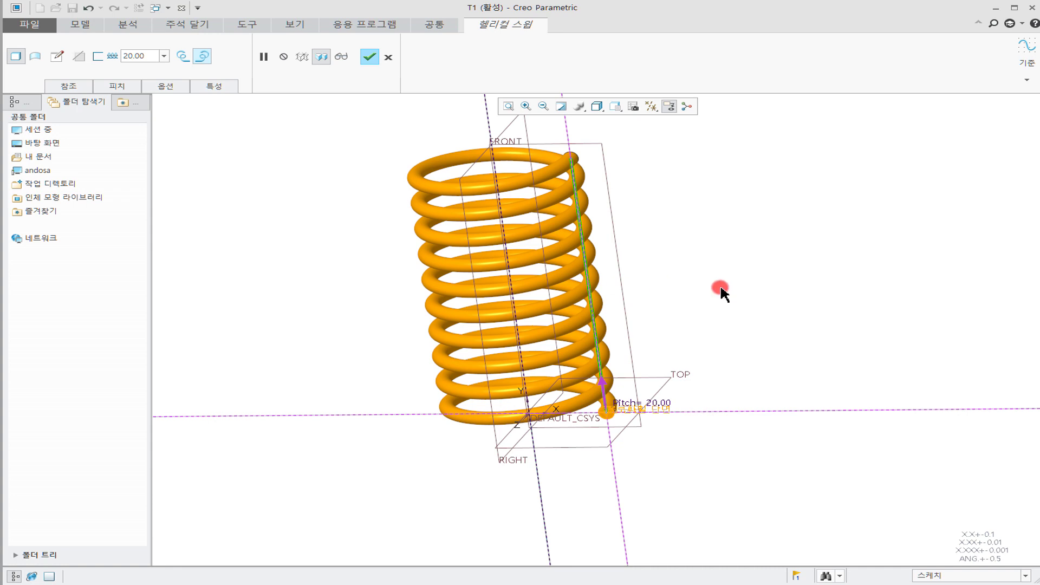
Step: Complete the helical sweep, accept a part density of 1 kg/mm^3, and view the finished spring from different angles
middle_click_drag(719, 288, 707, 286)
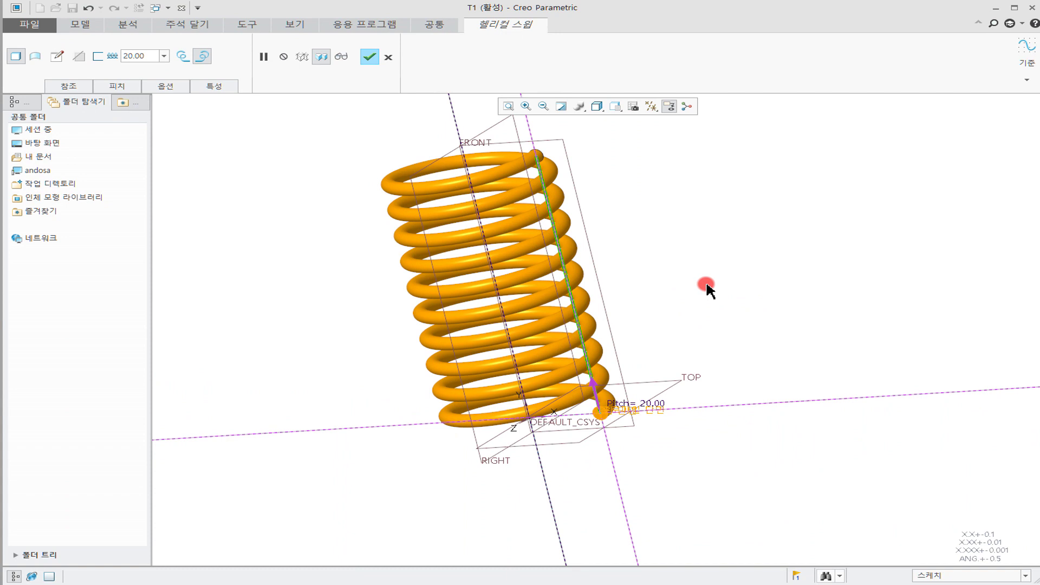
mouse_move(645, 312)
middle_mouse_down()
mouse_move(641, 294)
mouse_move(681, 263)
mouse_move(775, 276)
mouse_move(665, 246)
mouse_move(658, 288)
mouse_move(621, 307)
mouse_move(634, 293)
middle_mouse_up()
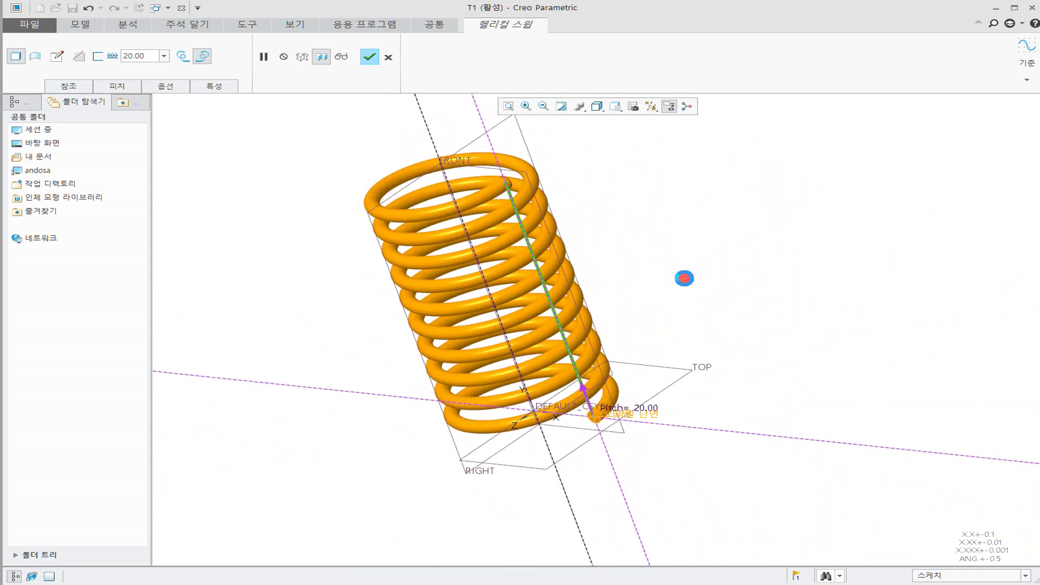
middle_click(684, 278)
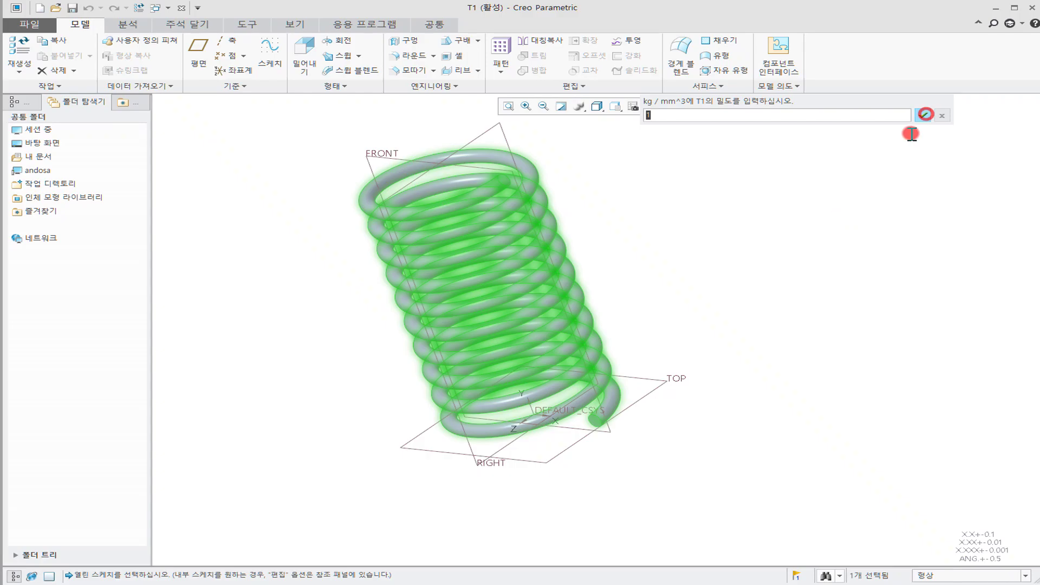
left_click(922, 115)
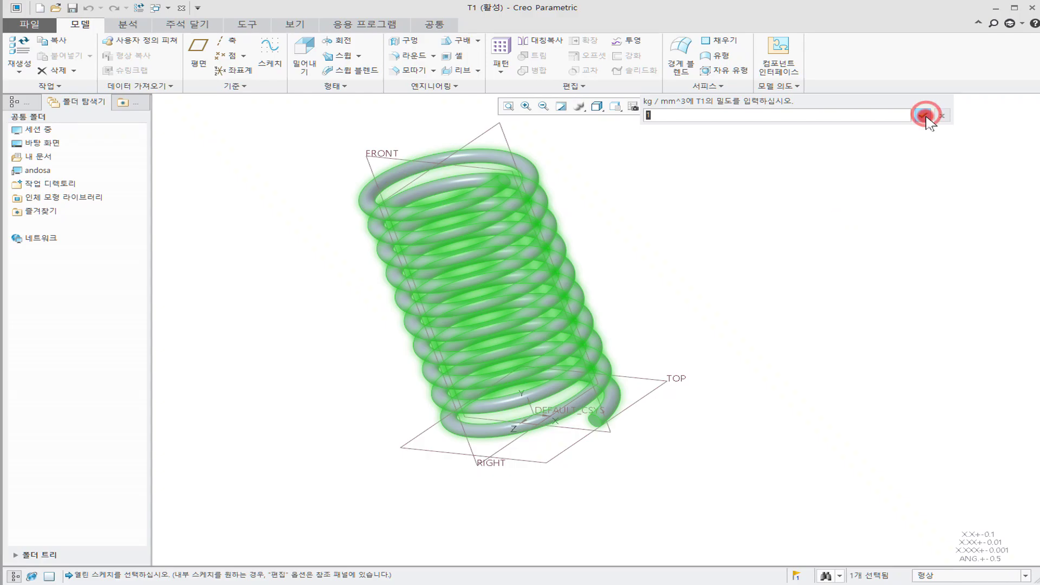
left_click(824, 262)
middle_click_drag(691, 292, 761, 347)
middle_click_drag(804, 402, 765, 340)
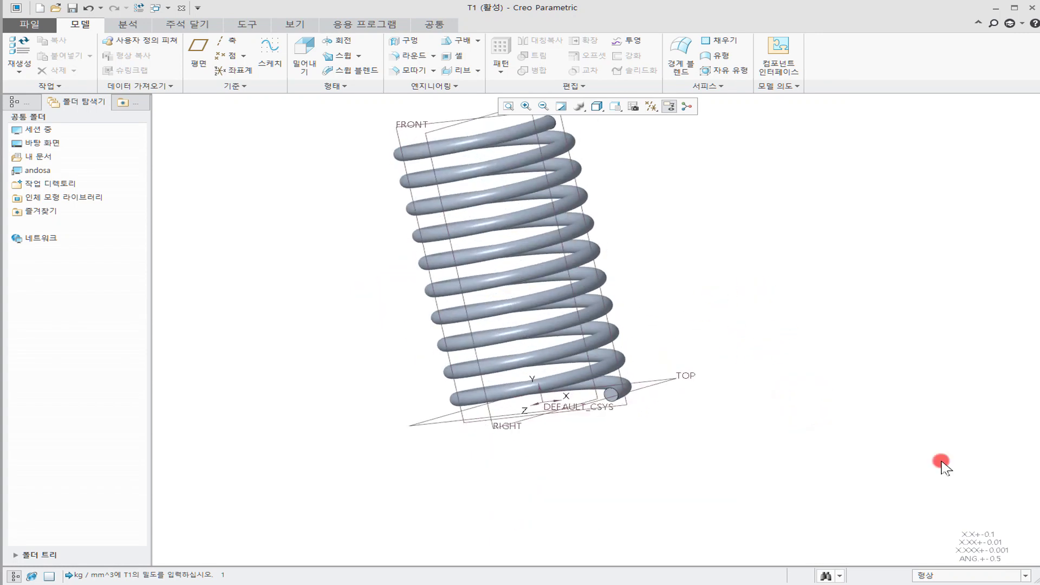
mouse_move(746, 230)
middle_mouse_down()
mouse_move(722, 276)
mouse_move(723, 258)
mouse_move(616, 353)
mouse_move(627, 332)
mouse_move(242, 546)
middle_mouse_up()
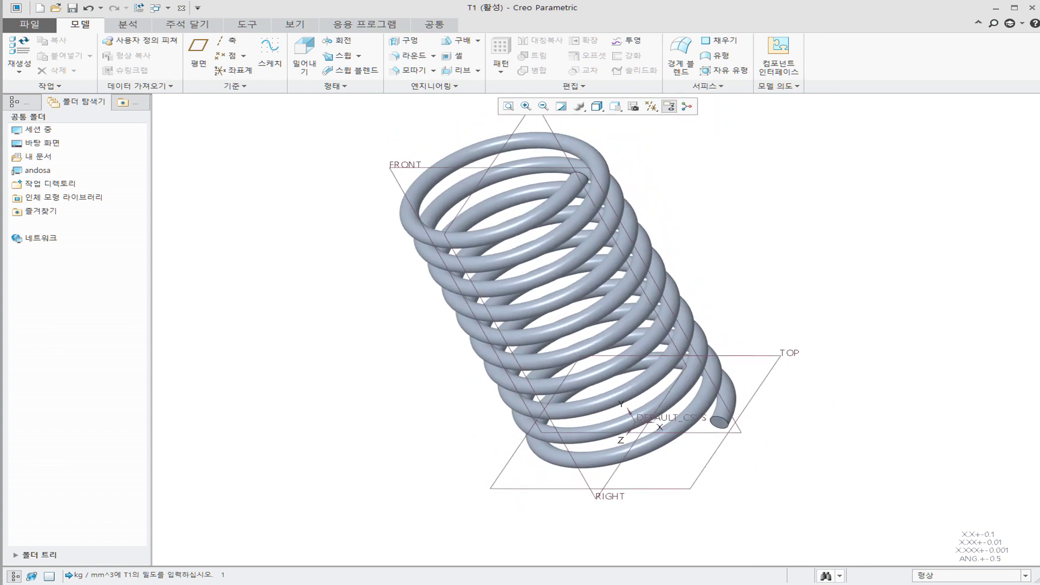
Step: Switch to the lecture PDF in ezPDF Editor and examine the helical sweep examples on pages 4 to 6
left_click(102, 584)
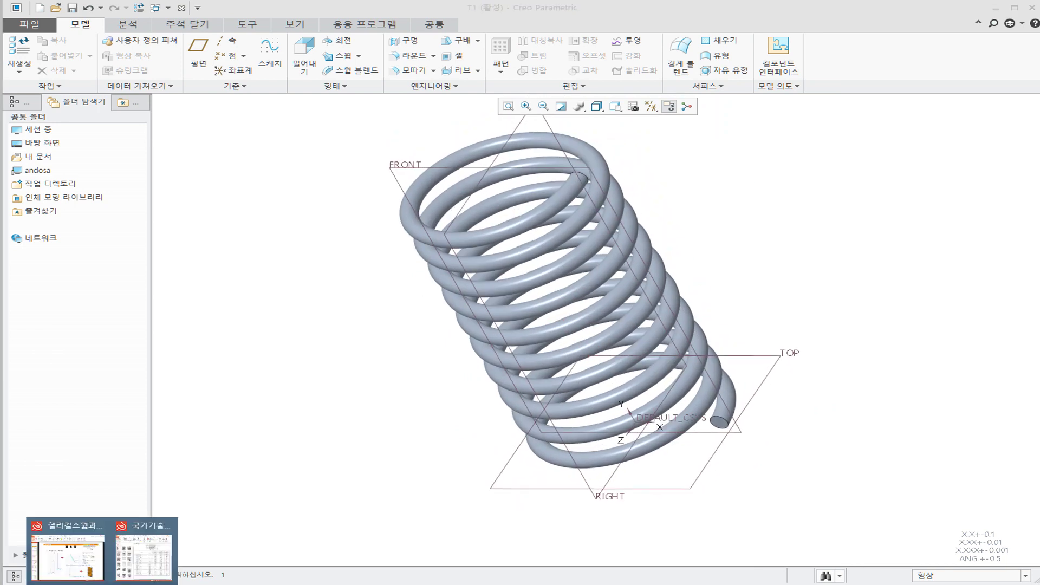
left_click(91, 579)
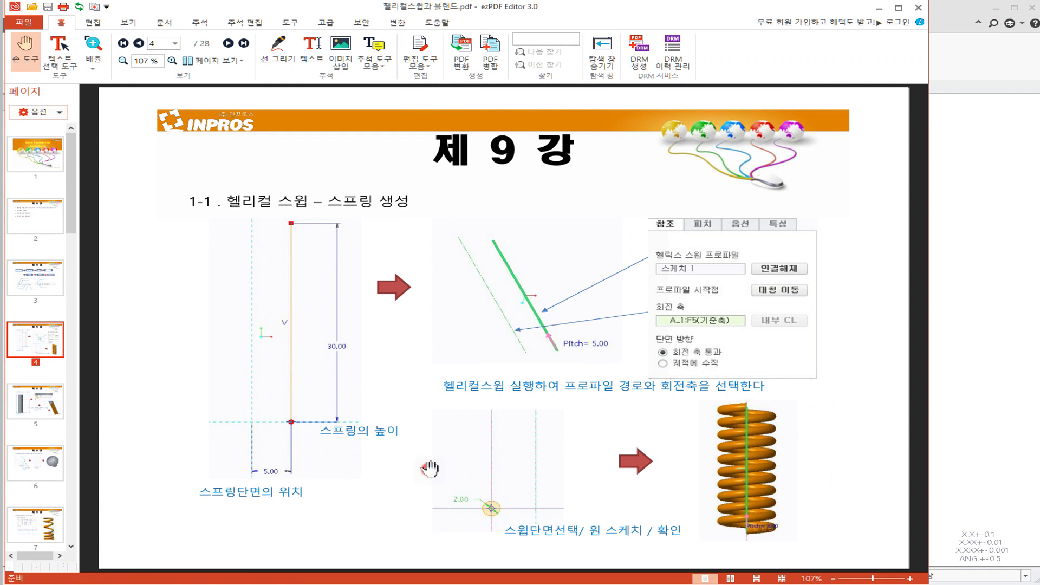
scroll(80, 410, "down", 6)
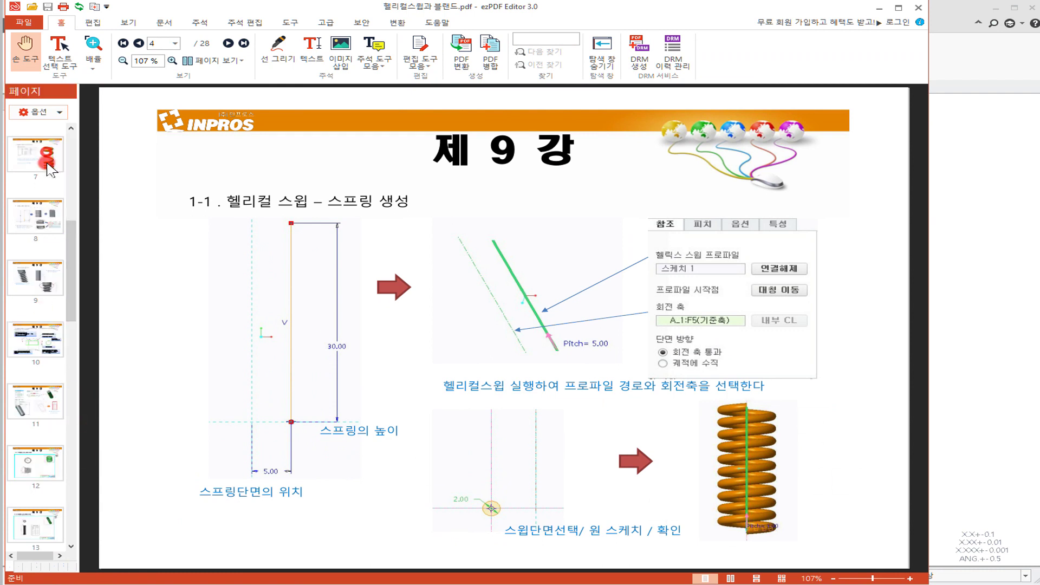
left_click(46, 181)
scroll(46, 184, "up", 4)
left_click(38, 192)
left_click(42, 271)
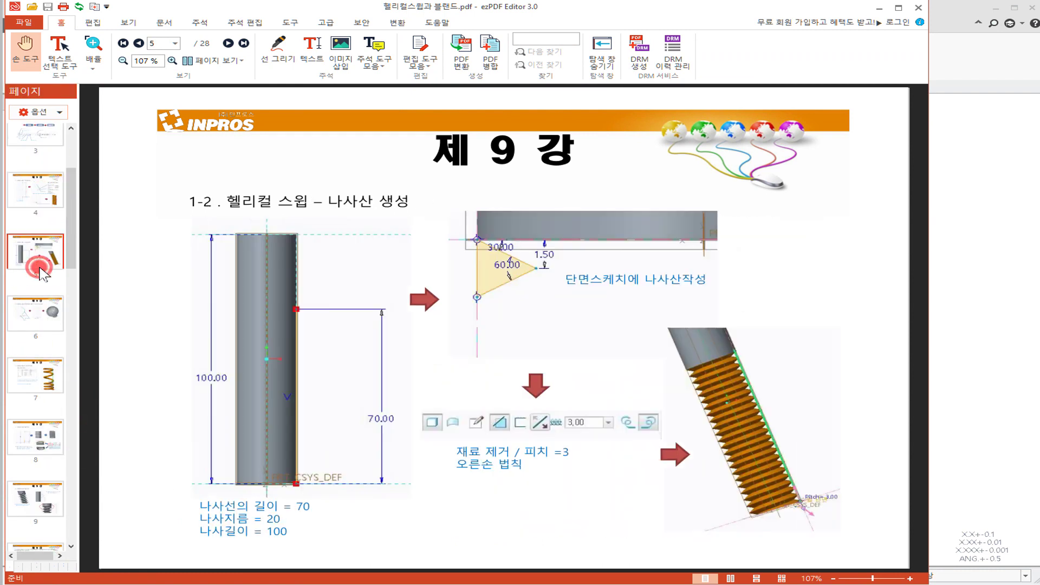
left_click(50, 194)
left_click(40, 138)
left_click(42, 284)
left_click(39, 227)
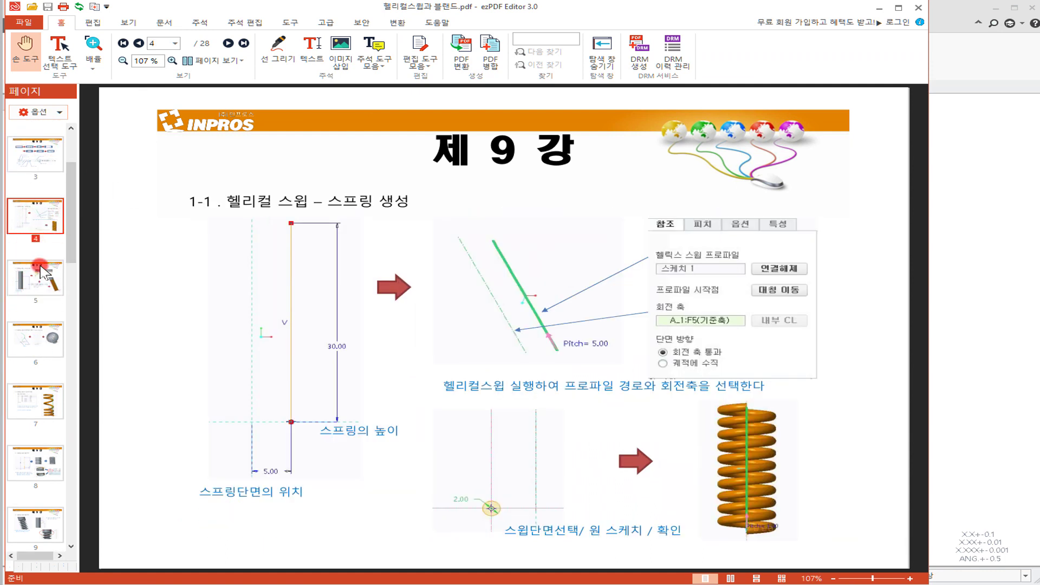
left_click(43, 292)
left_click(37, 334)
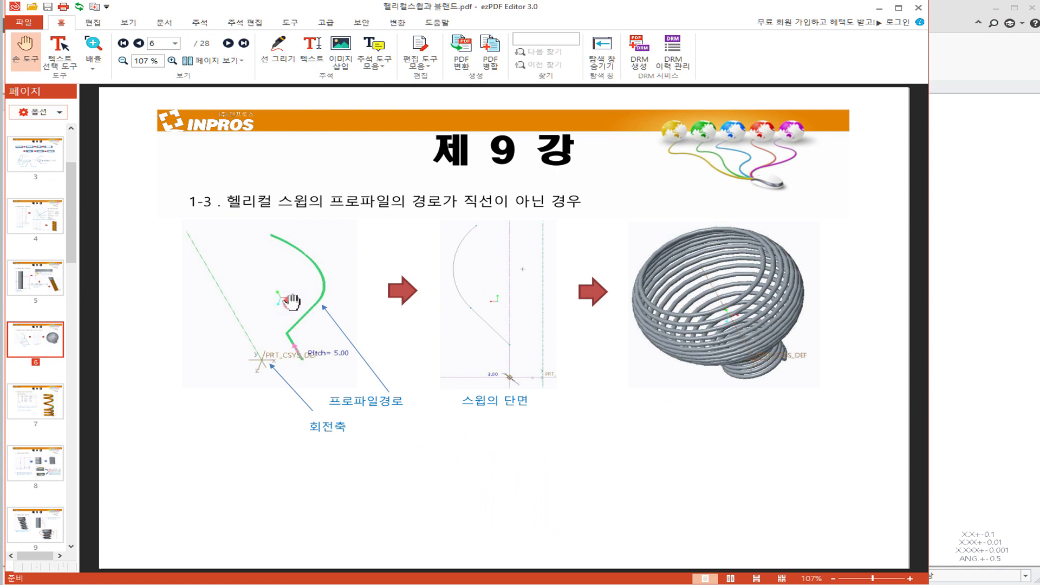
Step: Move the PDF window aside to uncover the model and return to Creo Parametric
left_click_drag(580, 7, 0, 37)
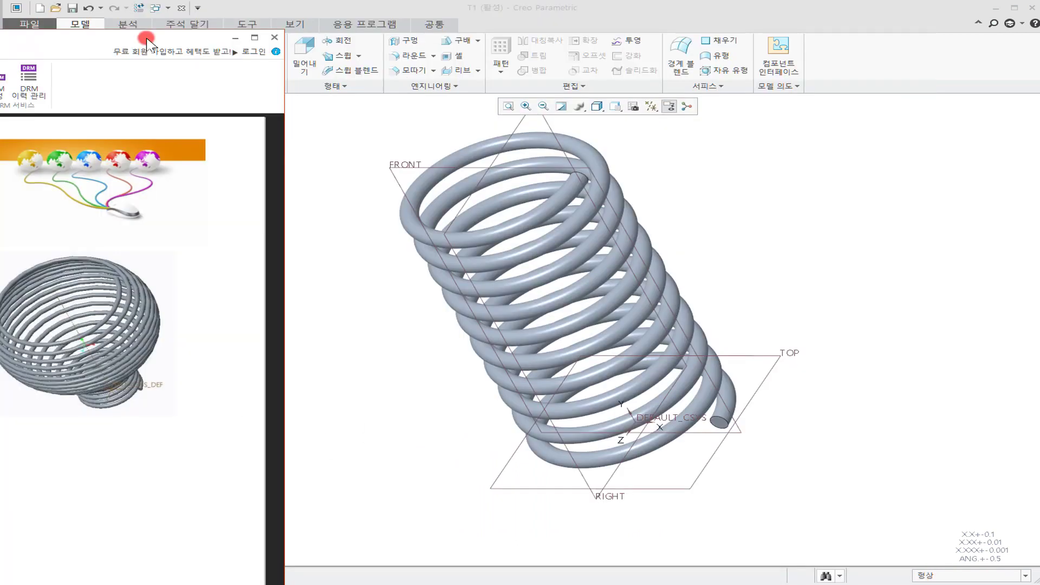
left_click_drag(284, 28, 285, 70)
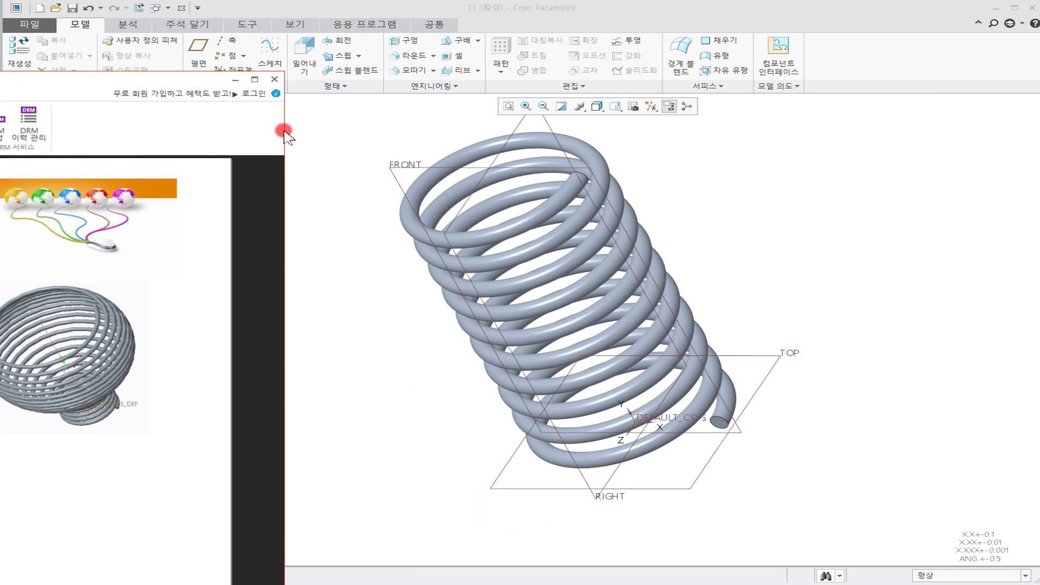
left_click_drag(284, 134, 284, 135)
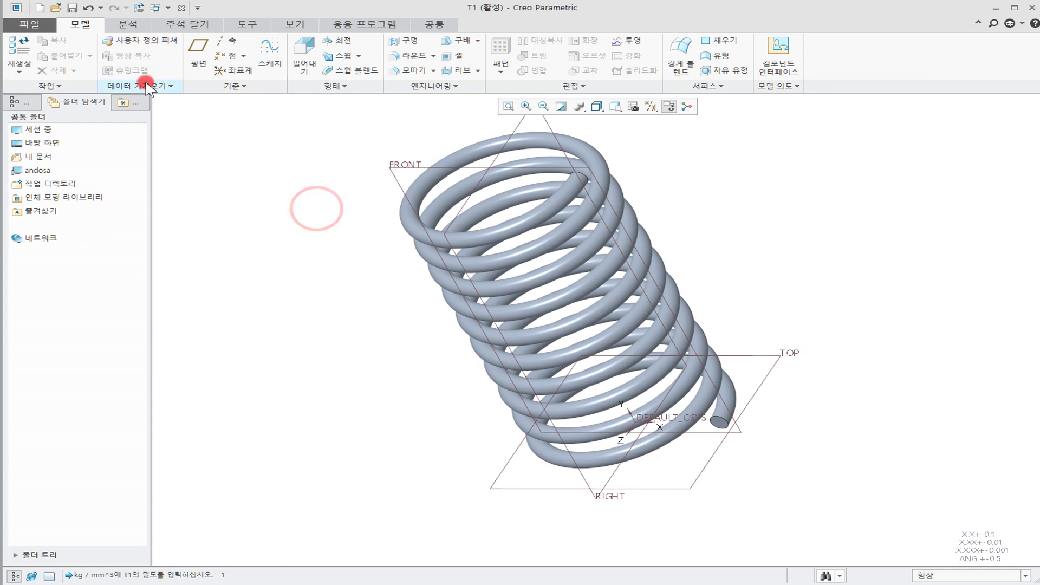
Step: Close part T1 and create a new solid part named TTT from the default template
left_click(181, 8)
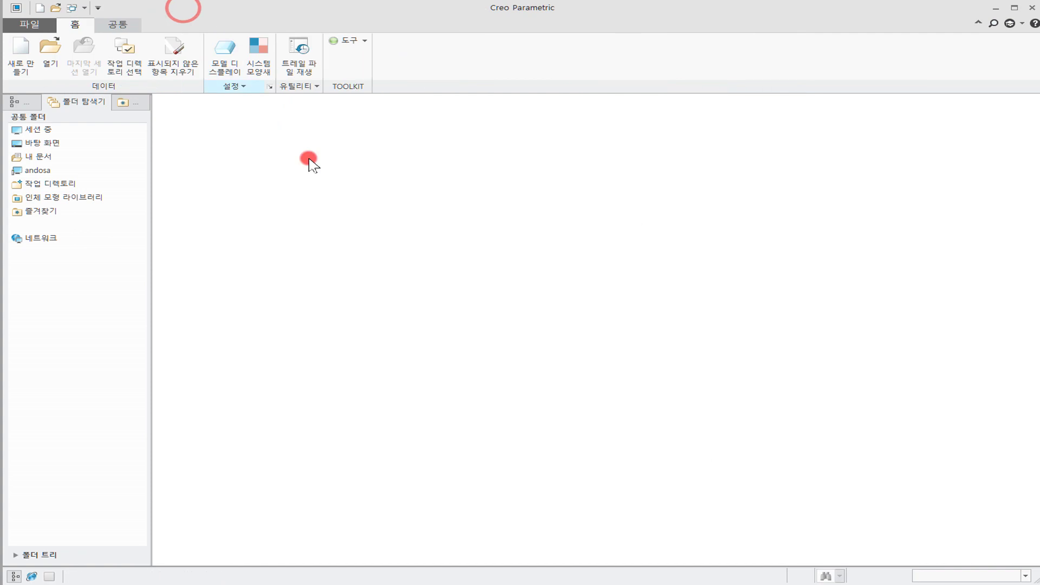
left_click(488, 162)
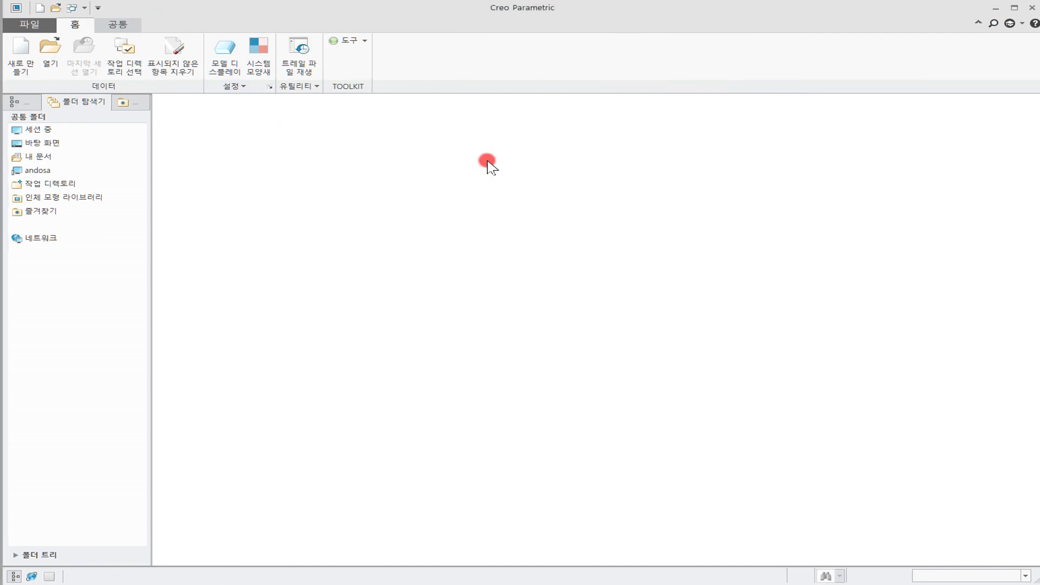
left_click(16, 52)
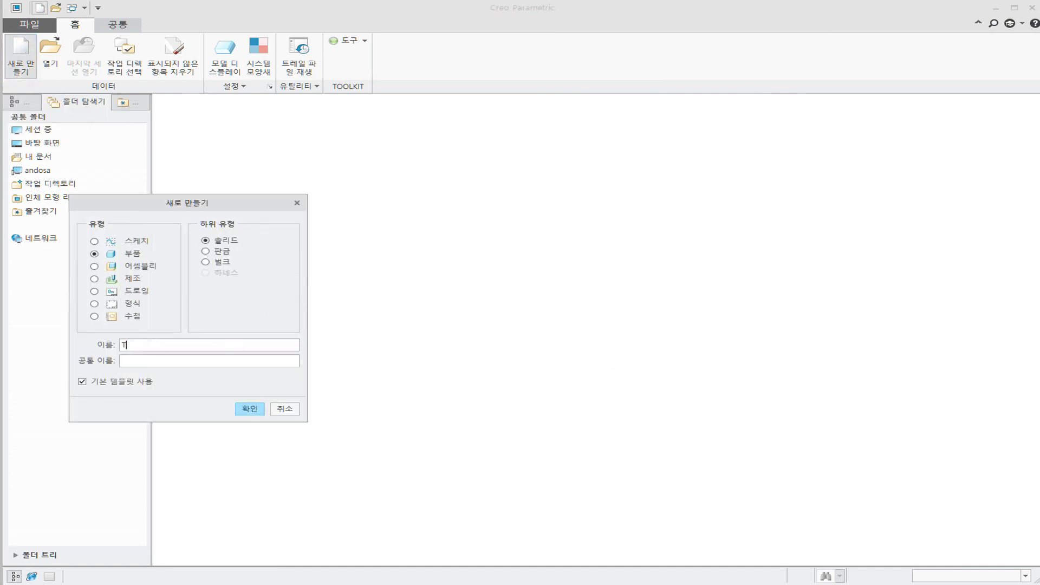
left_click(251, 409)
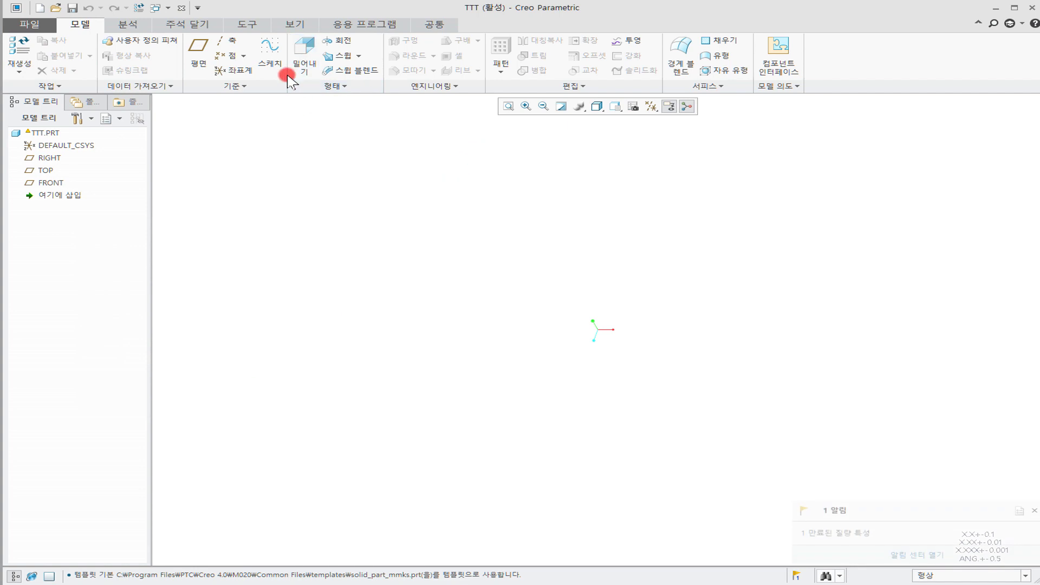
Step: Turn on the display of all datum axes, points, coordinate systems and planes
left_click(650, 106)
left_click(651, 119)
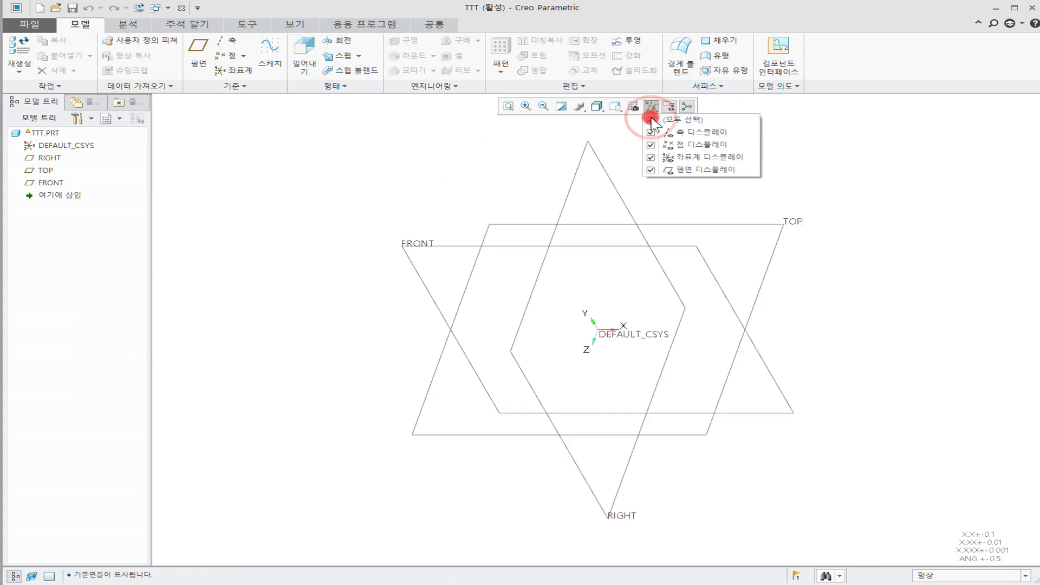
left_click(332, 130)
Step: Start a helical sweep and define its profile sketch on the FRONT plane, viewed straight on
left_click(360, 84)
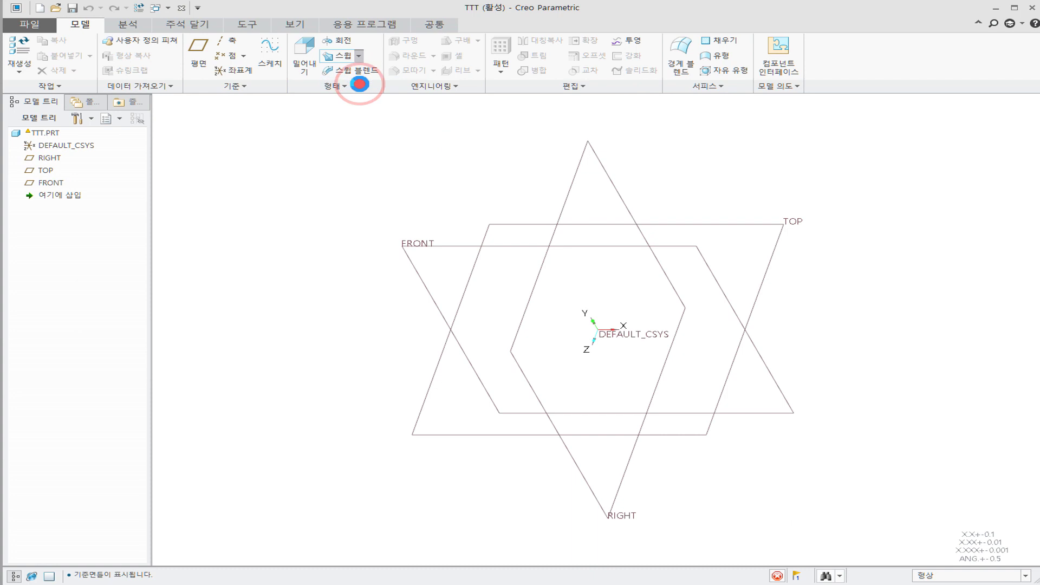
left_click(65, 90)
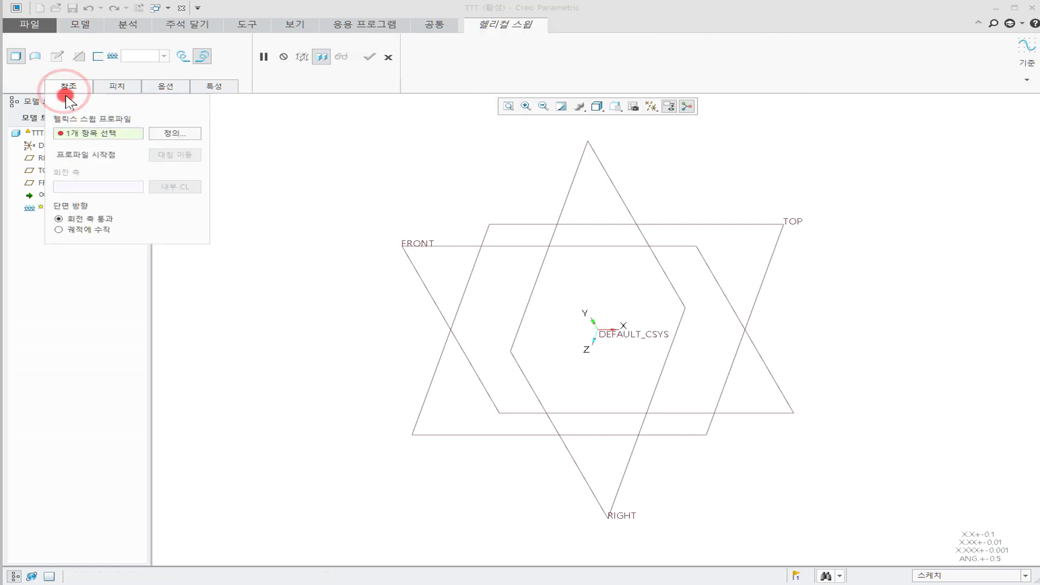
left_click(157, 135)
left_click(407, 242)
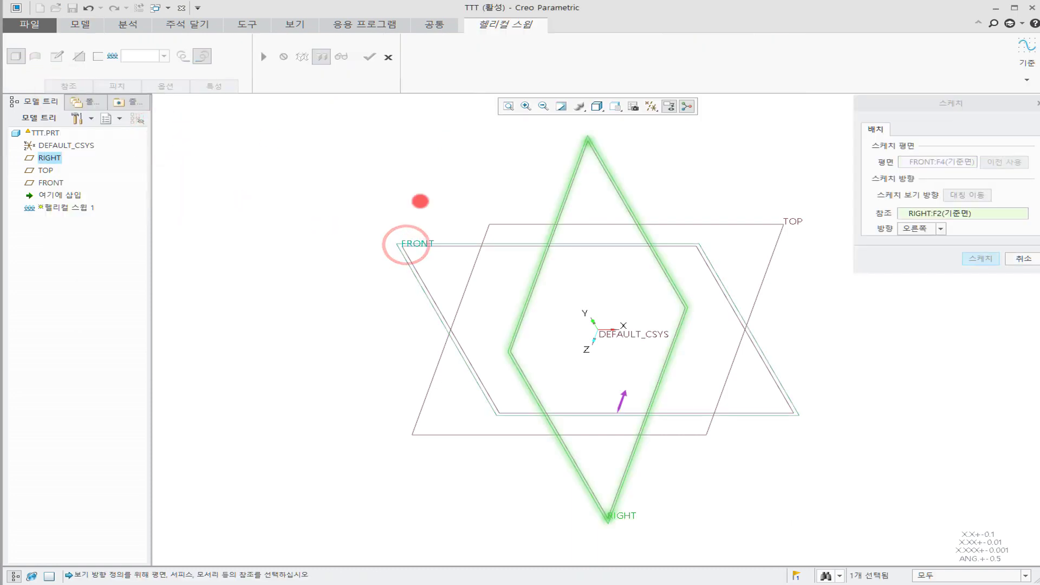
key("Return")
left_click(634, 106)
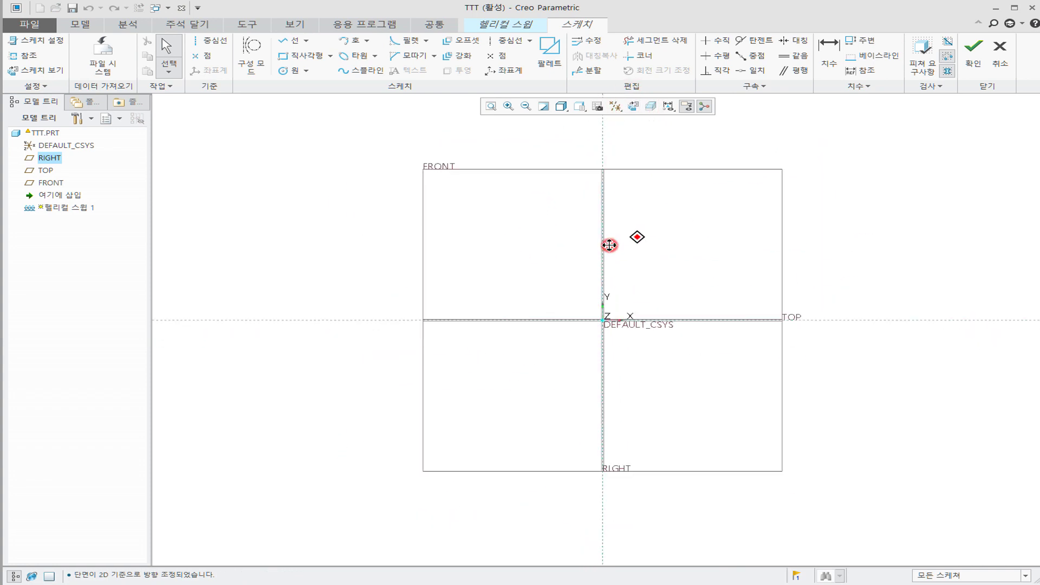
Step: Draw a vertical centerline along the RIGHT plane as the helix axis
left_click(209, 40)
left_click(549, 385)
left_click(553, 274)
middle_click(595, 287)
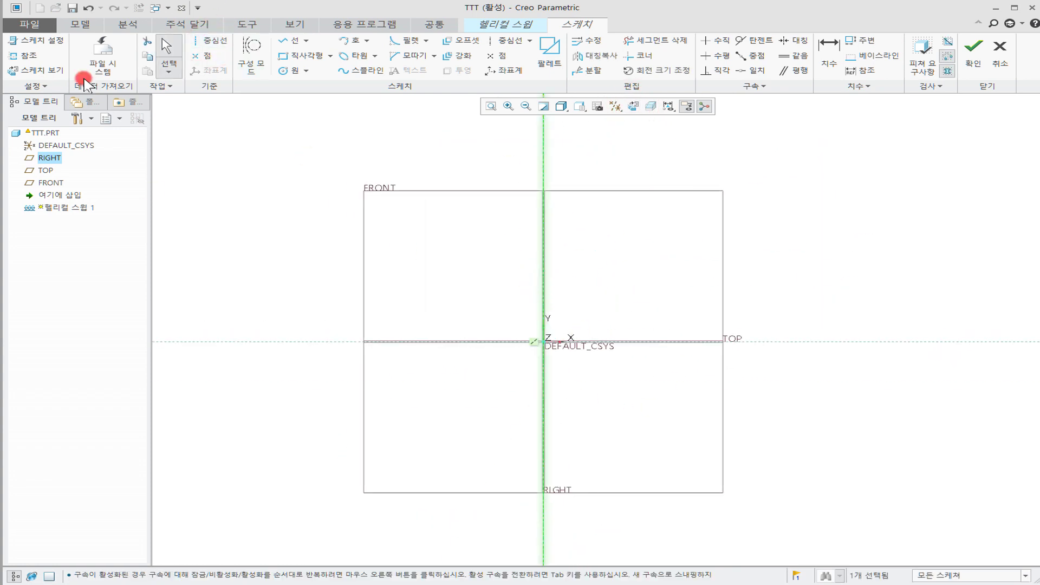
left_click(290, 44)
left_click(614, 342)
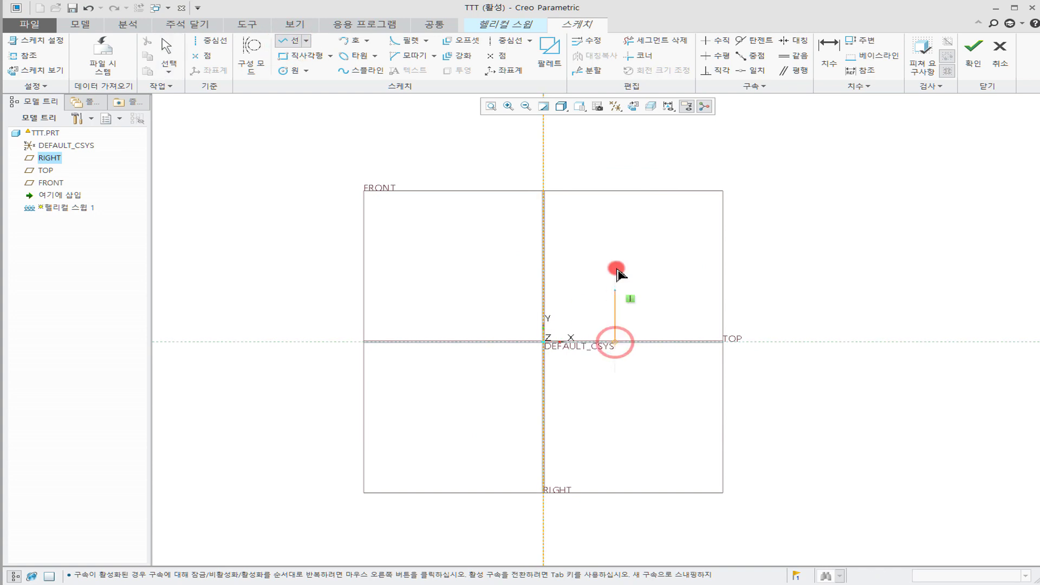
left_click(615, 264)
middle_click(681, 281)
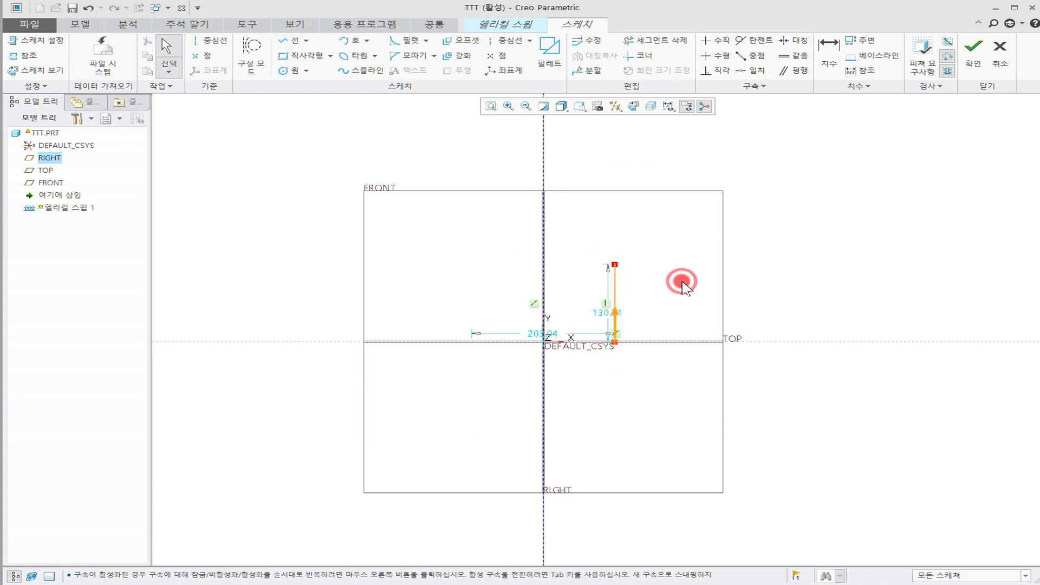
mouse_move(682, 288)
middle_mouse_down("shift")
mouse_move(658, 285)
mouse_move(598, 312)
middle_mouse_up("shift")
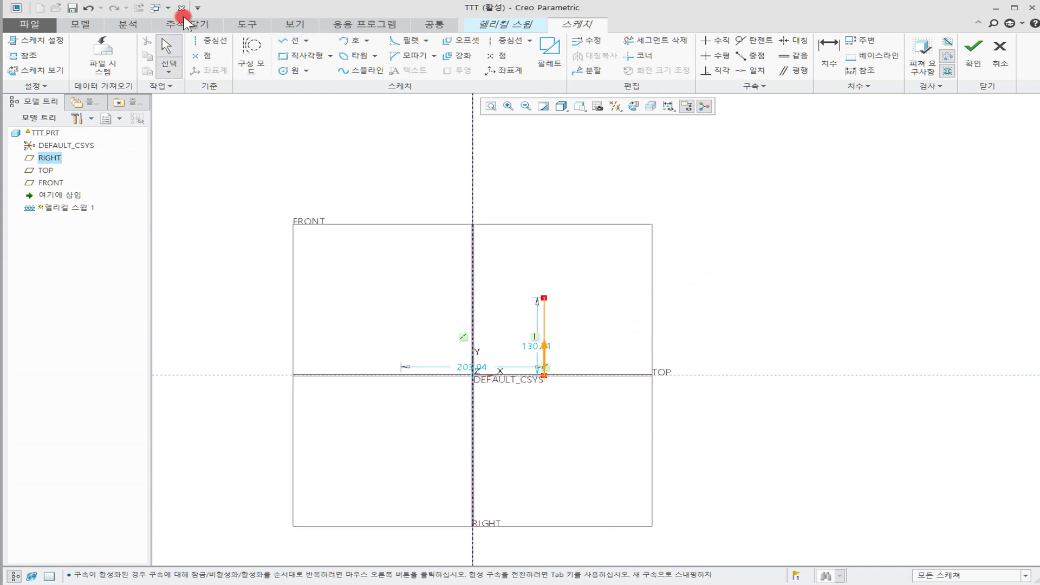
left_click(87, 9)
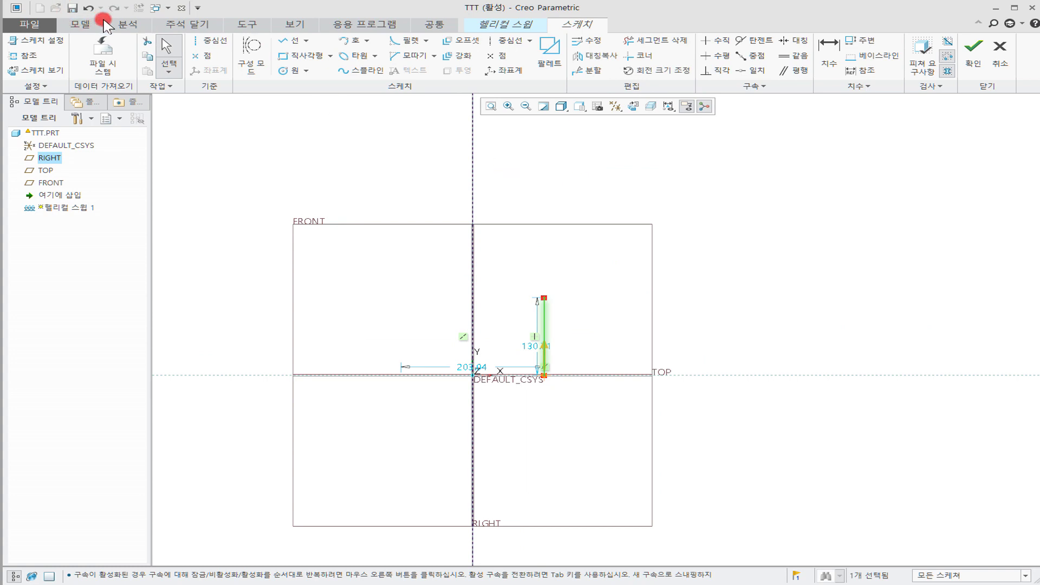
left_click(90, 9)
left_click(347, 71)
left_click(542, 376)
left_click(531, 353)
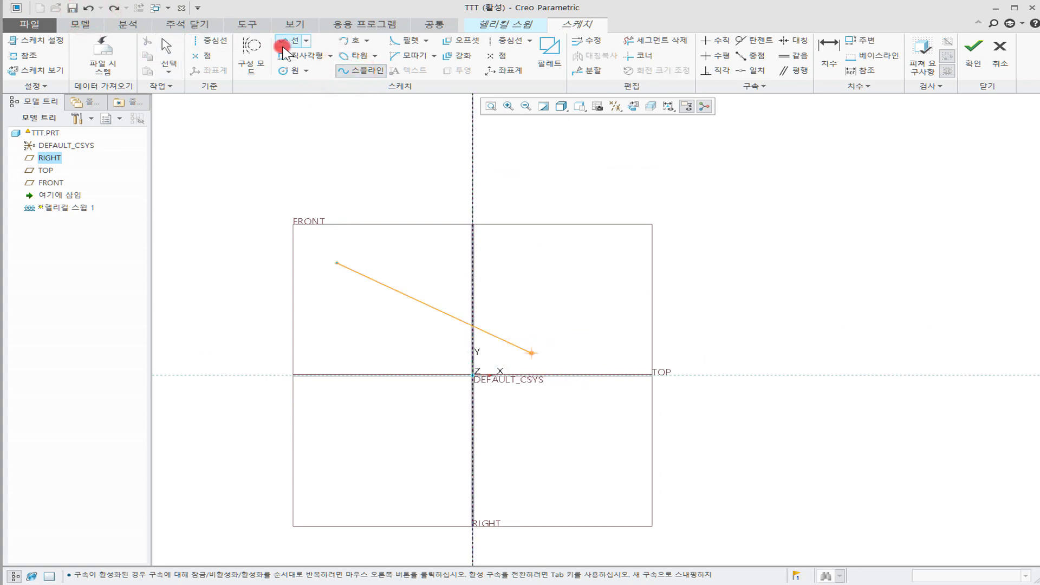
Step: Draw an S-shaped five-point spline from the TOP reference, flaring from about 176 to 1020 in diameter and rising about 398
left_click(347, 71)
left_click(535, 376)
left_click(537, 340)
left_click(597, 301)
left_click(693, 281)
left_click(833, 140)
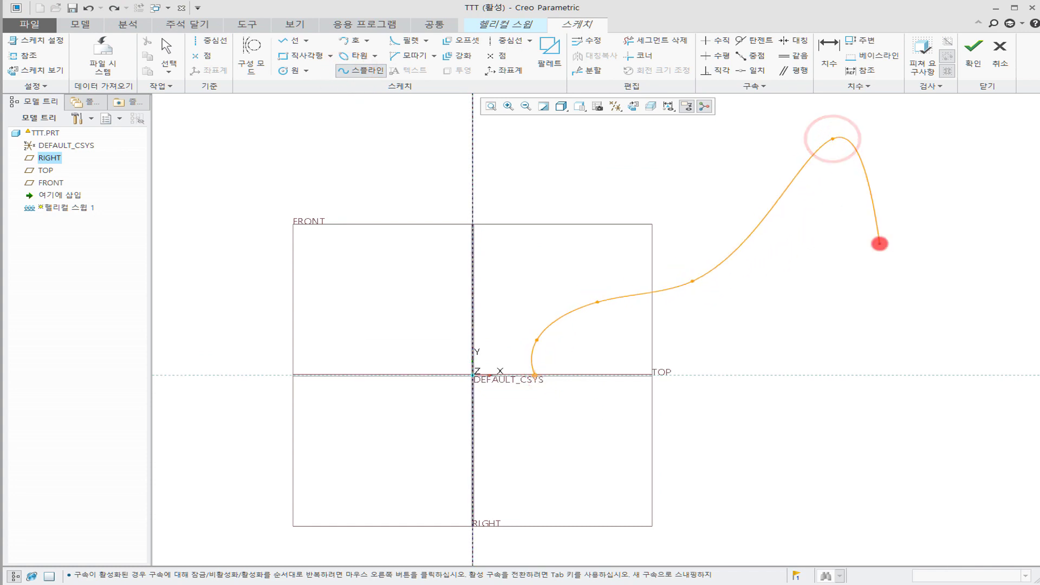
middle_click(881, 247)
middle_click(880, 245)
middle_click(879, 246)
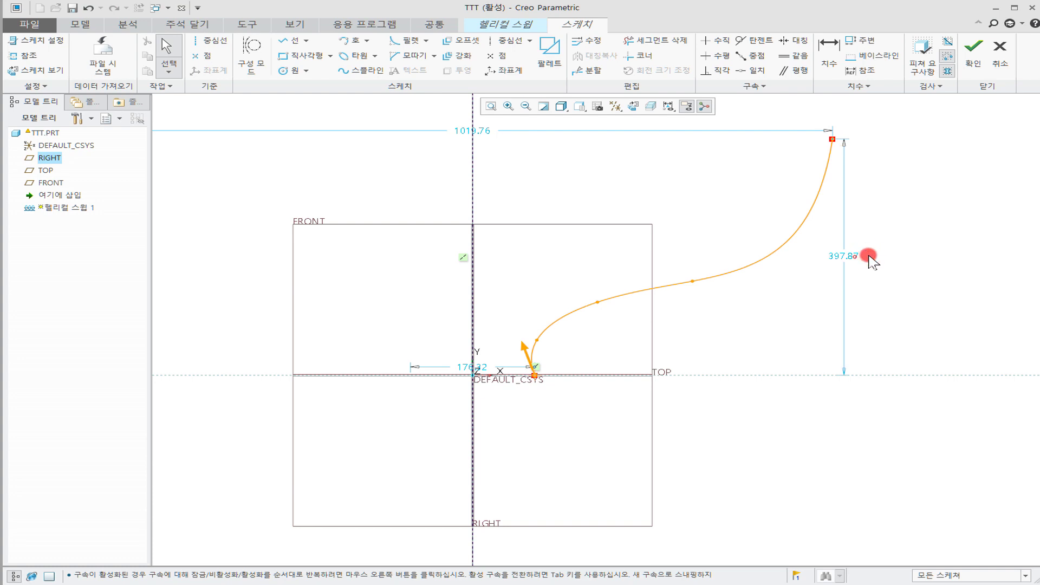
Step: Set the spline's height to 400 and the diameter at its upper end to 700
left_click(855, 257)
double_click(855, 257)
type("400")
key("Return")
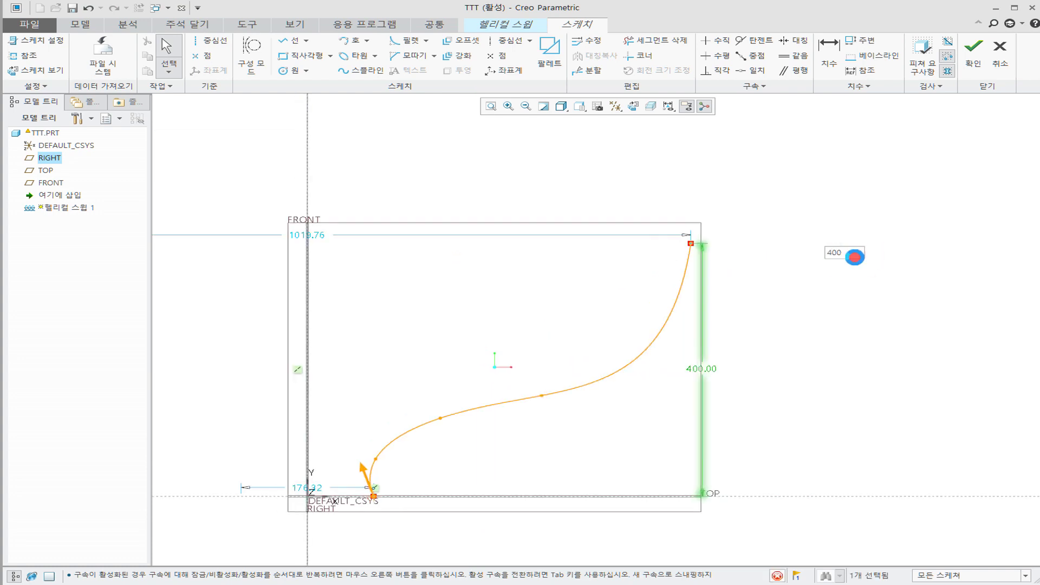
left_click(412, 160)
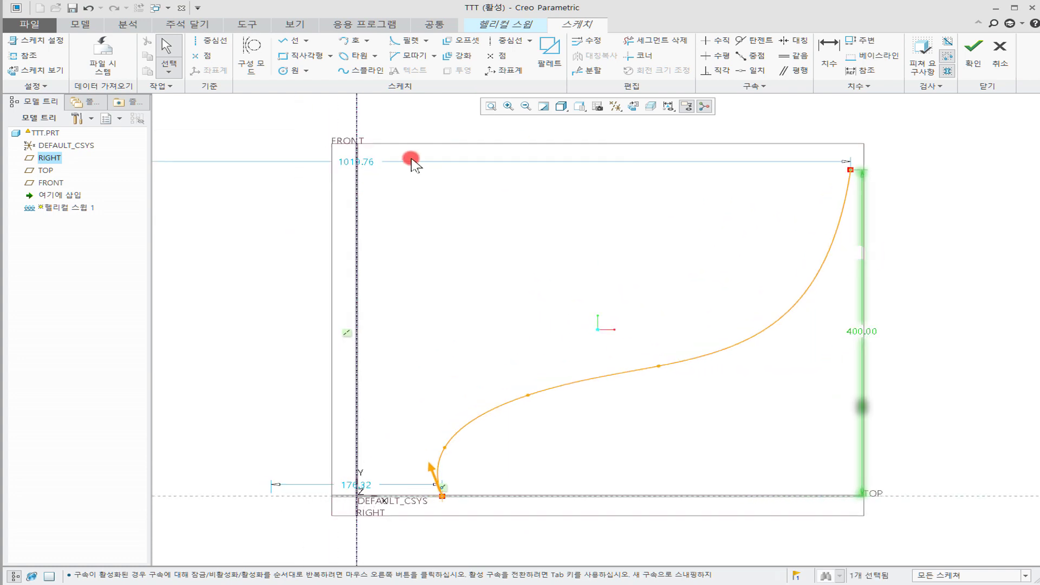
double_click(371, 161)
type("700")
key("Return")
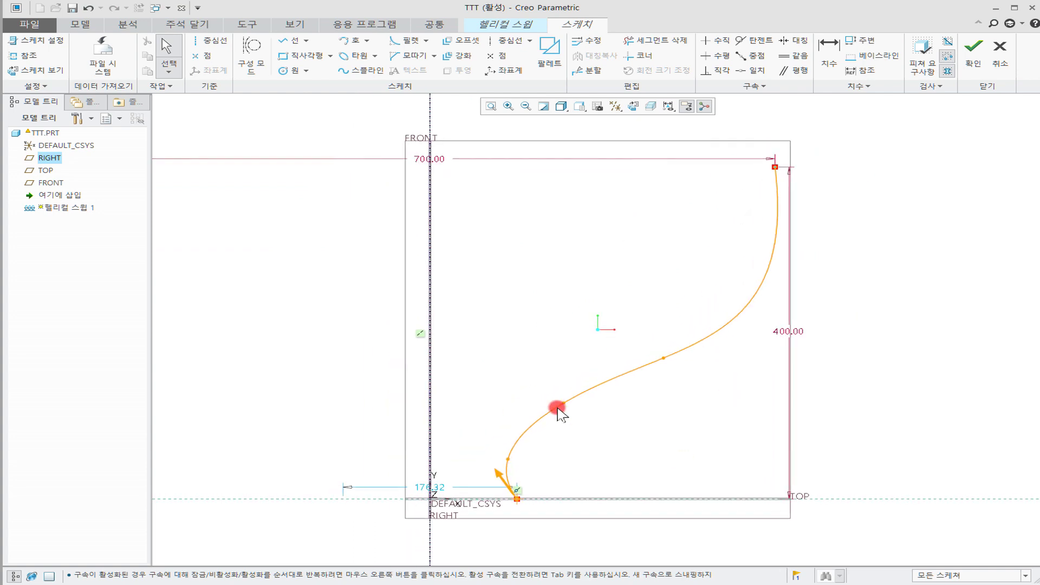
Step: Set the diameter at the spline's lower end to 100
double_click(430, 486)
type("100")
key("Return")
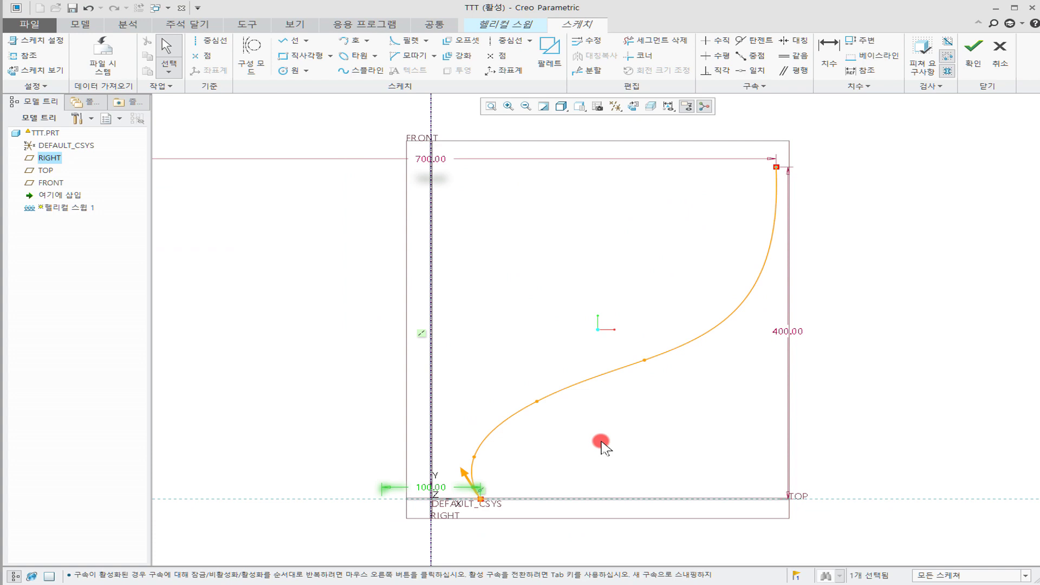
Step: Change the diameter at the spline's lower end to 150
left_click(602, 445)
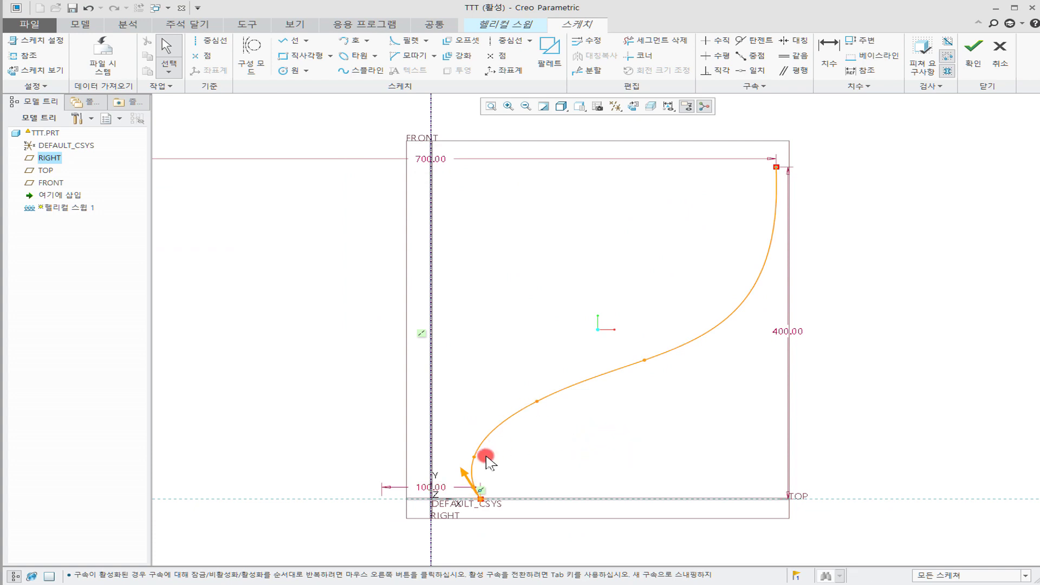
double_click(439, 487)
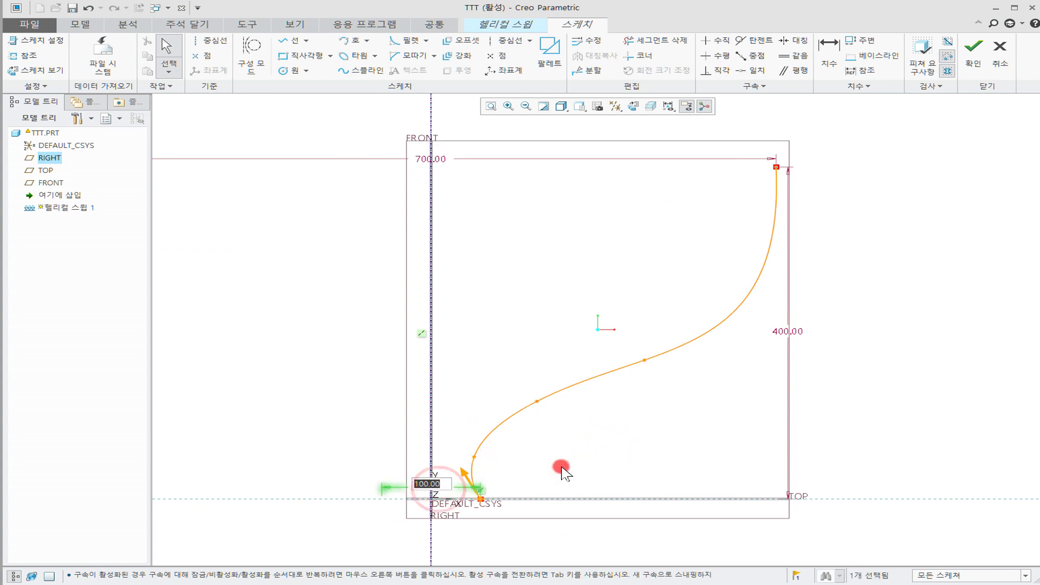
key("Return")
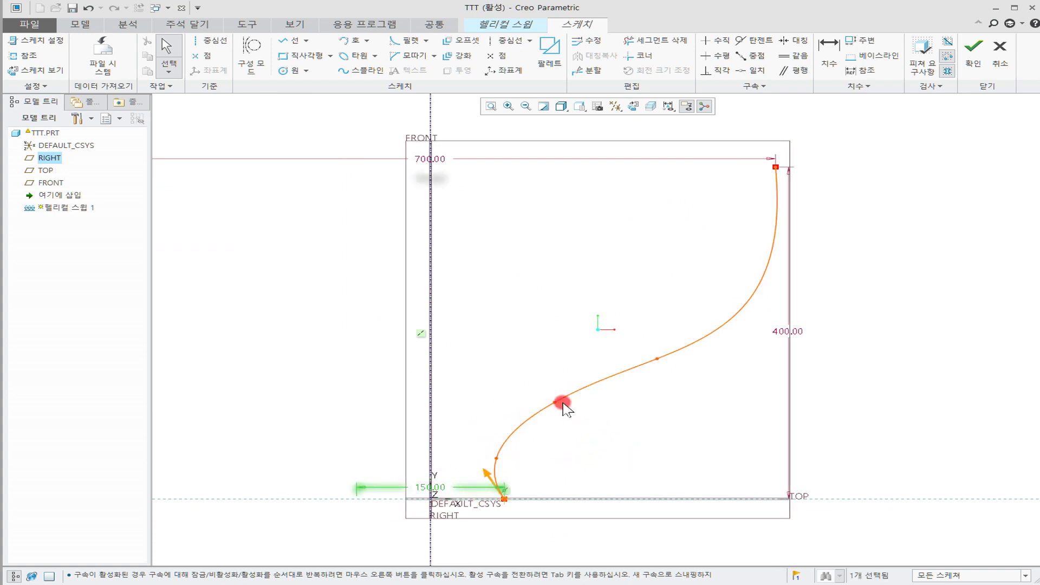
Step: Reshape the spline by moving its interior points into a smoother S-curve and finish the profile sketch
left_click_drag(556, 401, 651, 320)
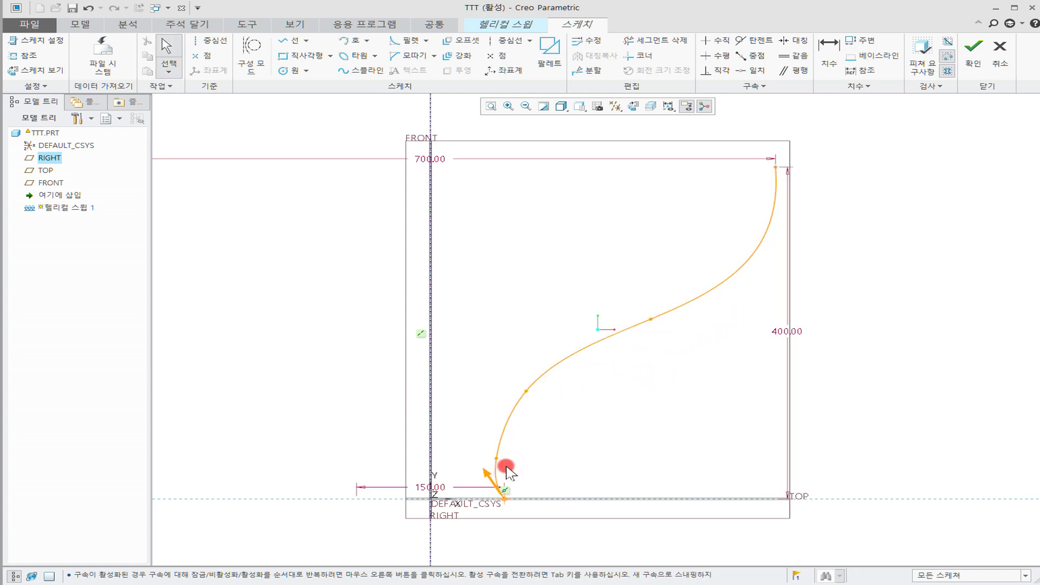
left_click_drag(497, 457, 485, 460)
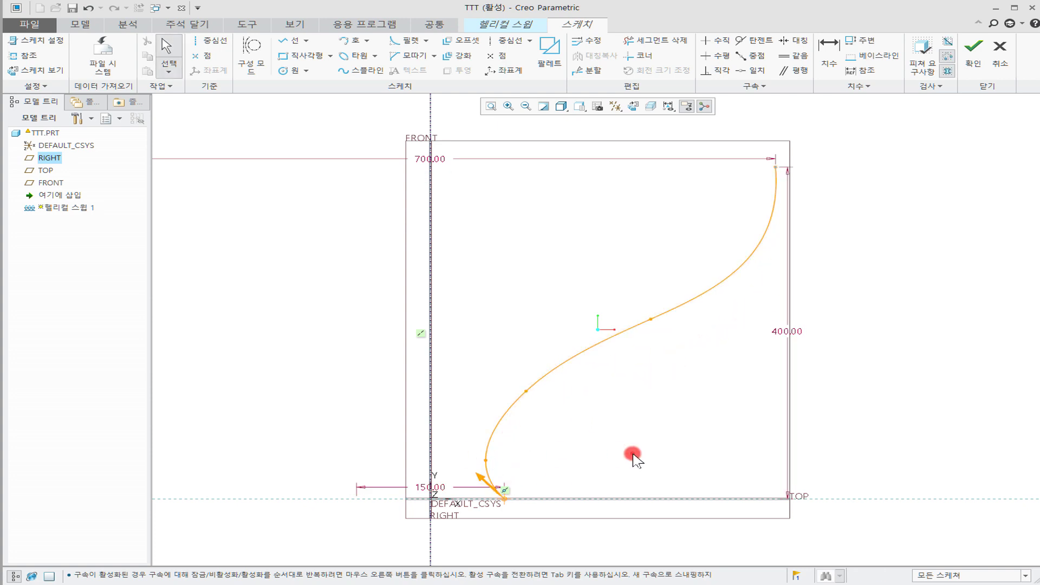
key("ctrl+d")
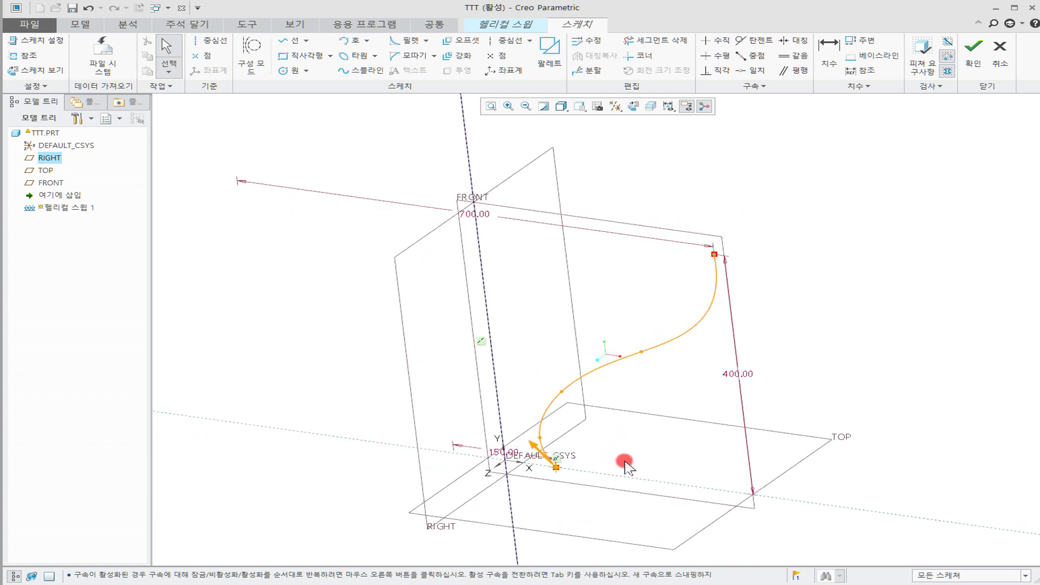
left_click(974, 54)
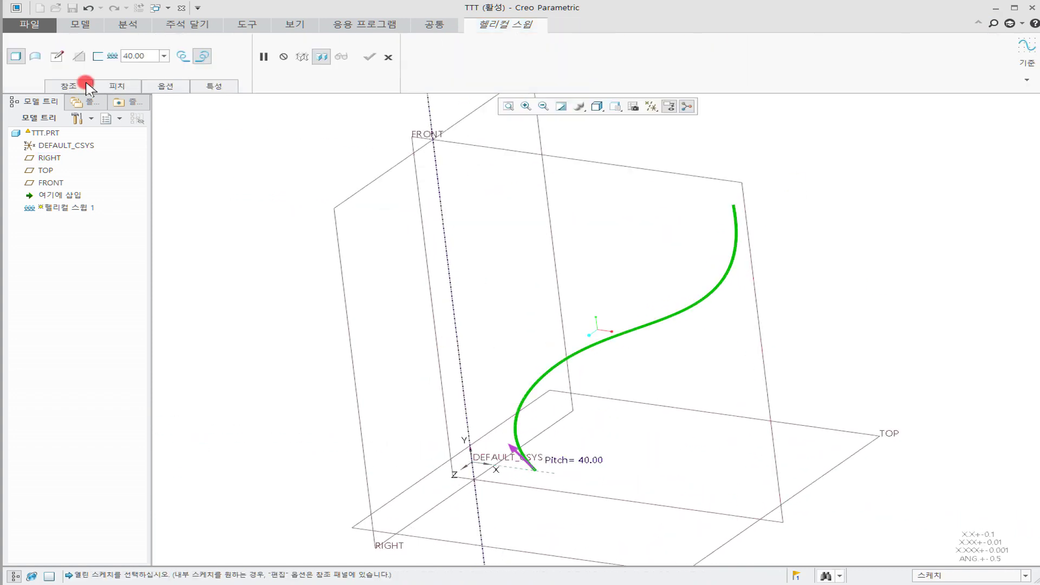
Step: Open the sweep's section sketch and insert a five-sided polygon from the sketcher palette
left_click(56, 57)
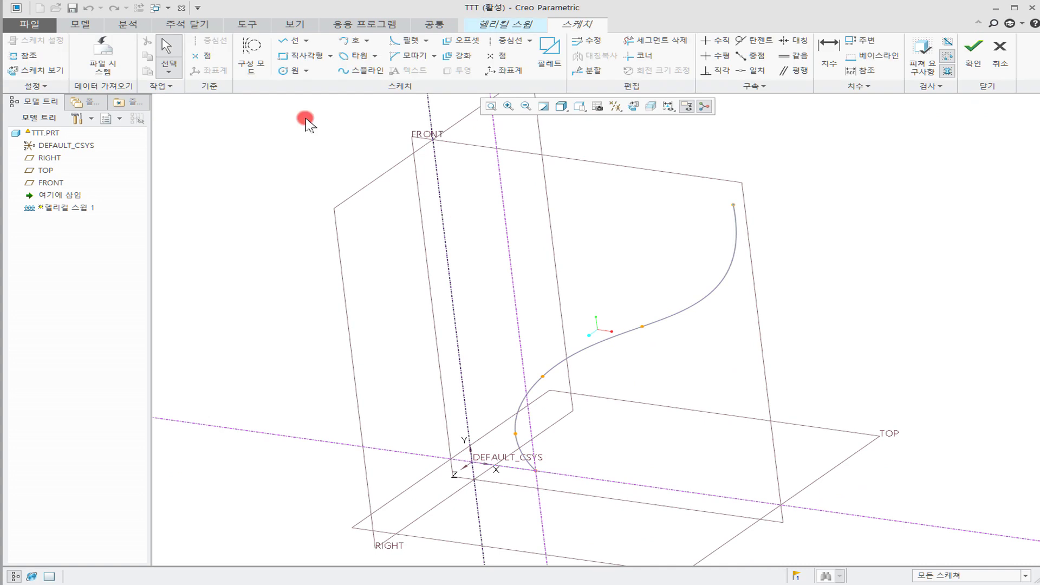
left_click(633, 107)
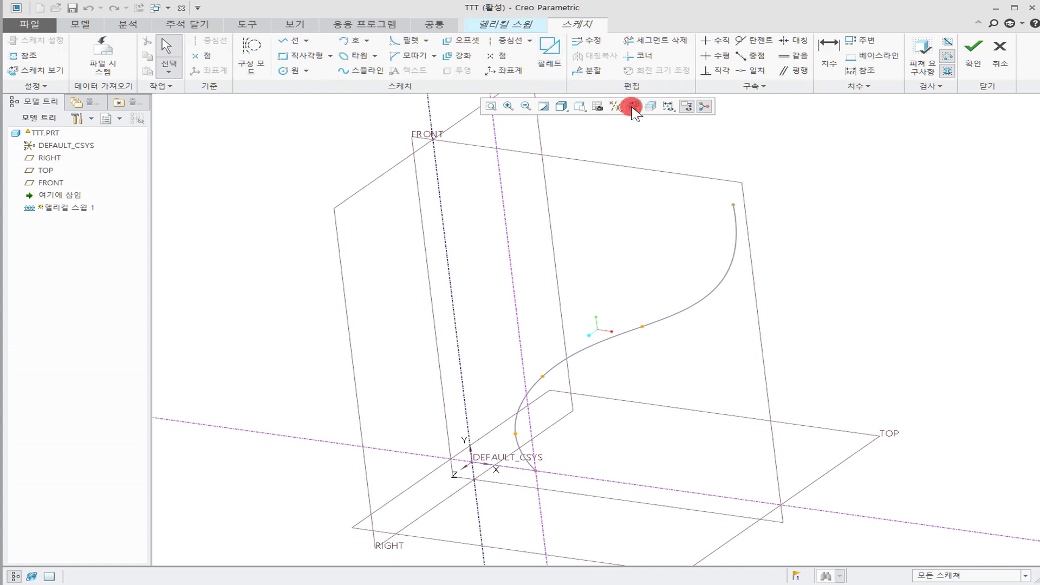
left_click(537, 66)
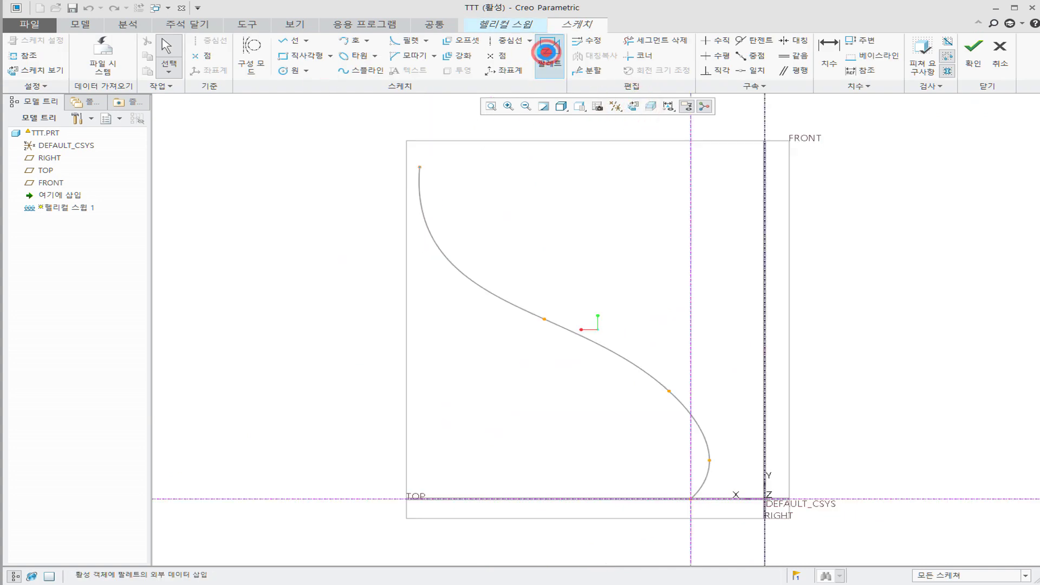
left_click_drag(838, 379, 878, 225)
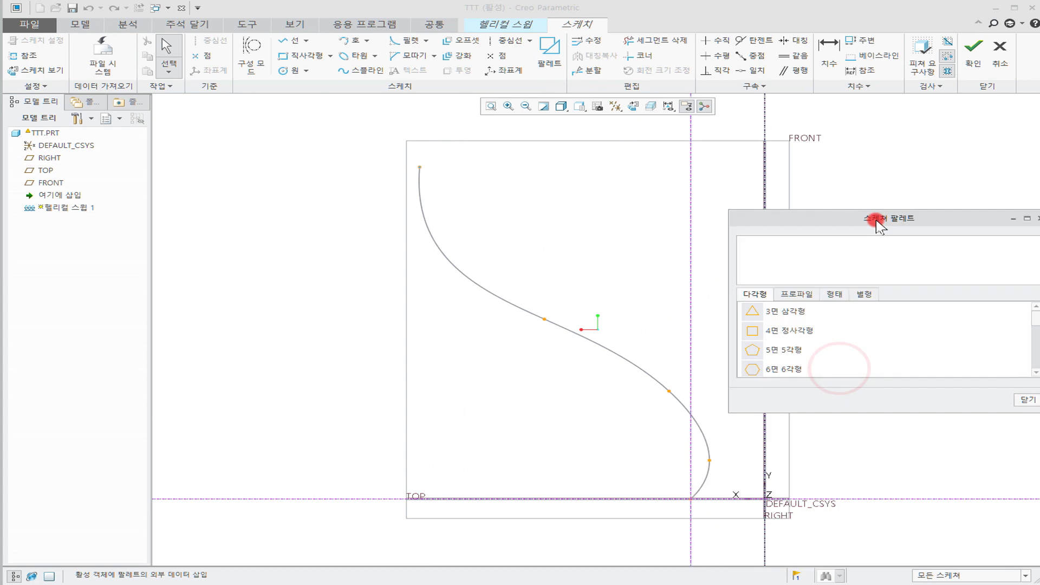
left_click(754, 351)
left_click(610, 431)
left_click(1027, 400)
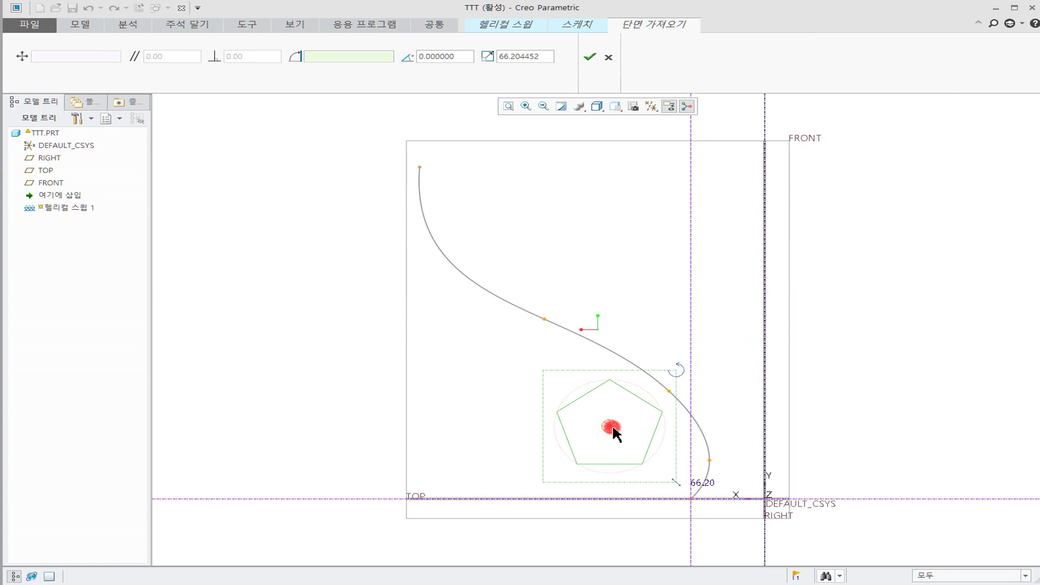
Step: Center the pentagon on the profile's start point, scale it to about 18.19 and finish the section sketch
left_click_drag(610, 426, 691, 499)
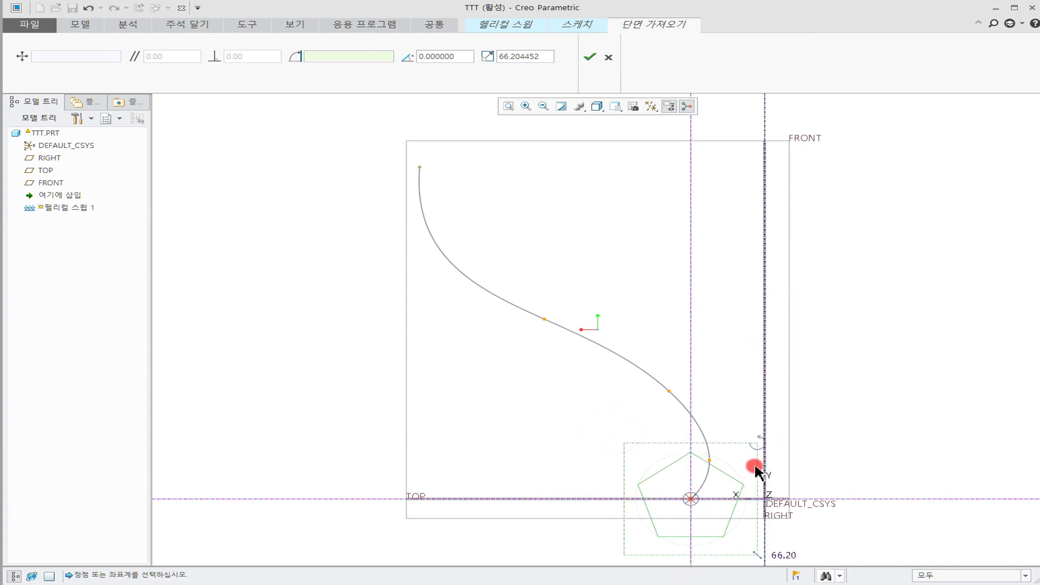
left_click_drag(769, 563, 723, 514)
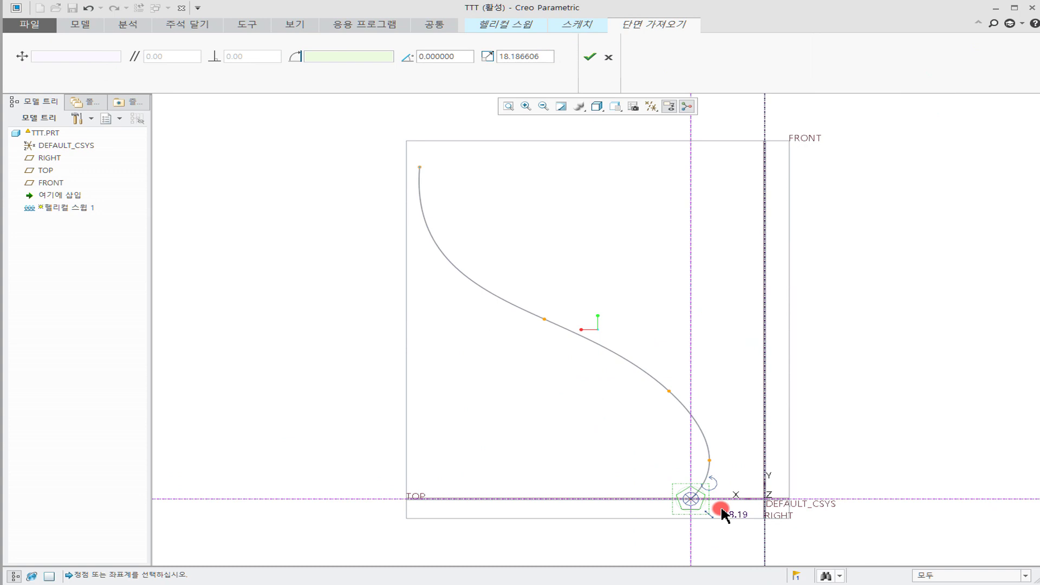
middle_click(862, 446)
left_click(974, 54)
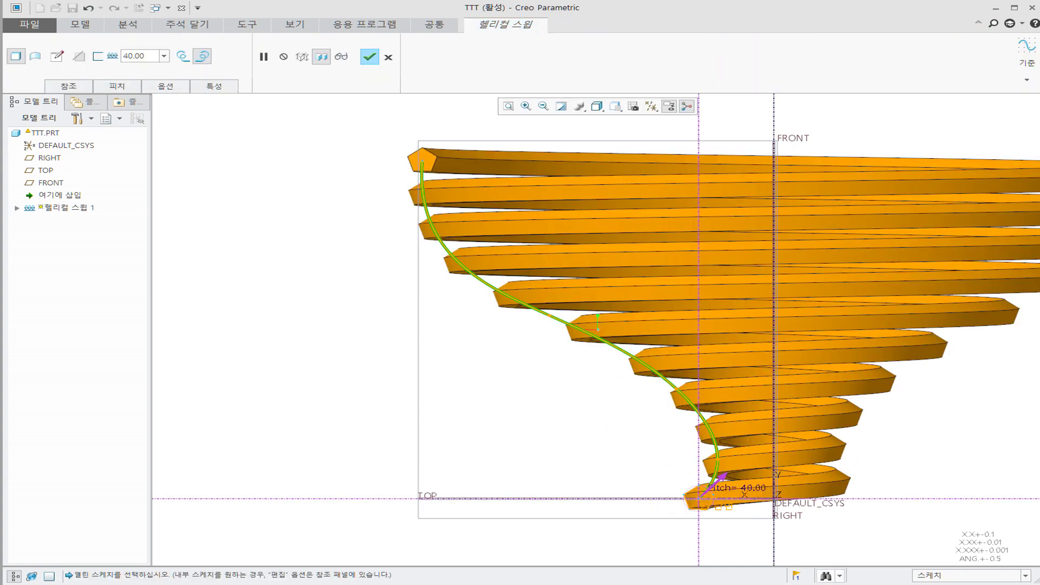
Step: Set the helical pitch to 20 and complete the helical sweep feature
middle_click_drag(753, 352, 677, 325)
type("20")
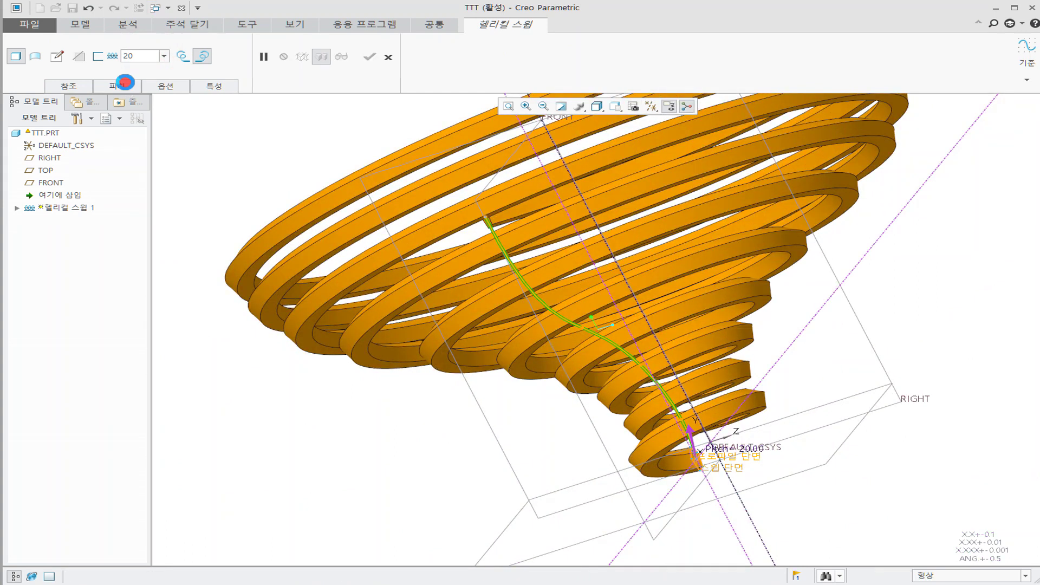
left_click(125, 82)
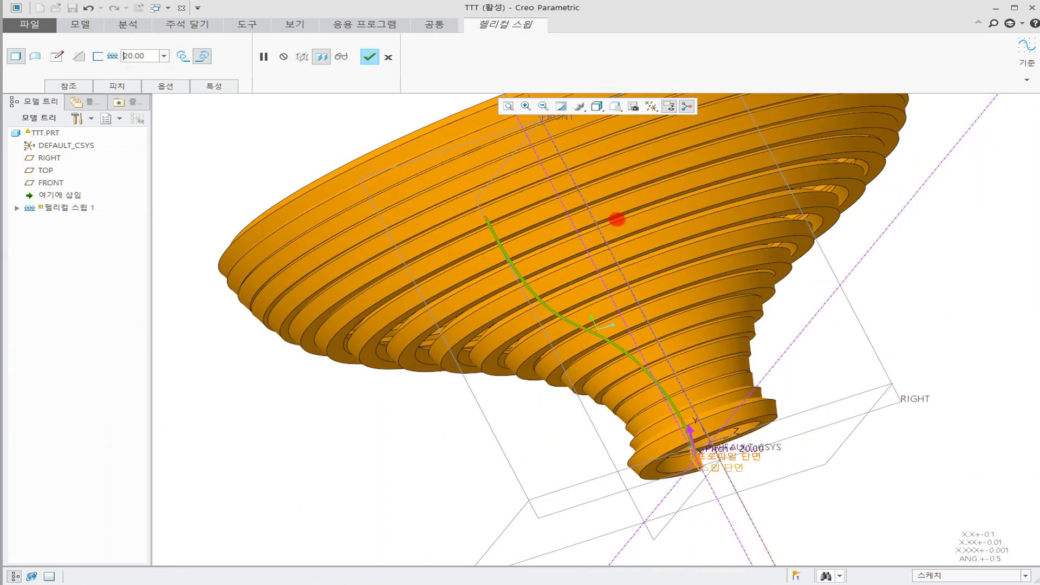
middle_click_drag(633, 230, 635, 135)
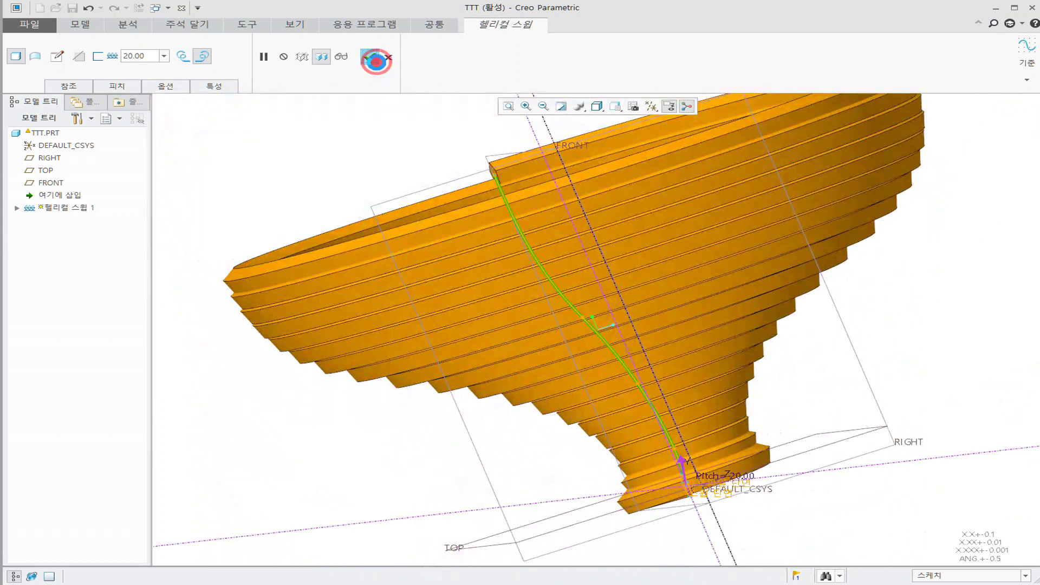
left_click(377, 61)
middle_click(380, 146)
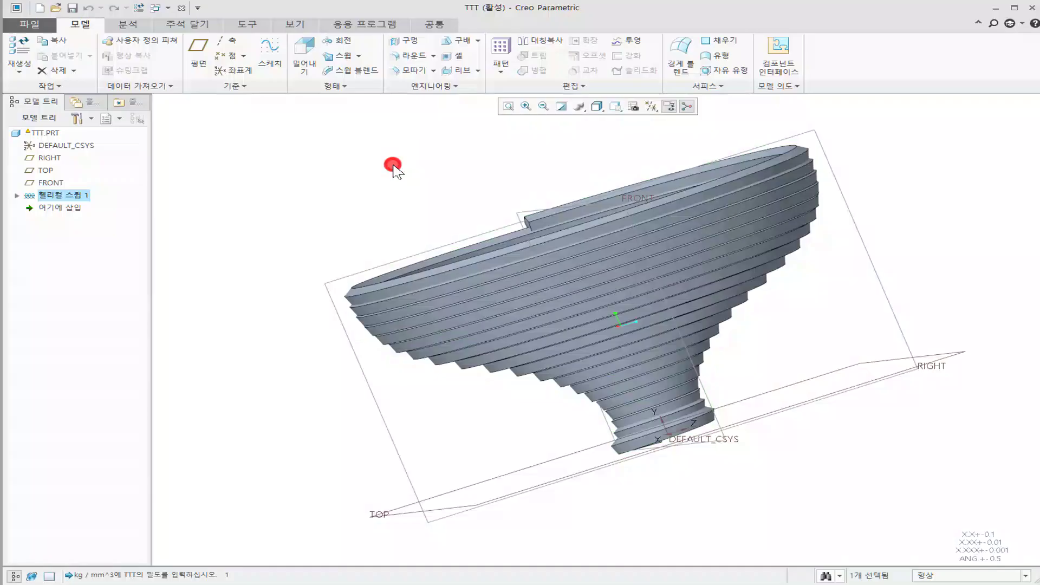
Step: Deselect the helical sweep and hide all datum planes, axes, points and coordinate systems in the graphics area
left_click(393, 165)
middle_click_drag(393, 165, 622, 149)
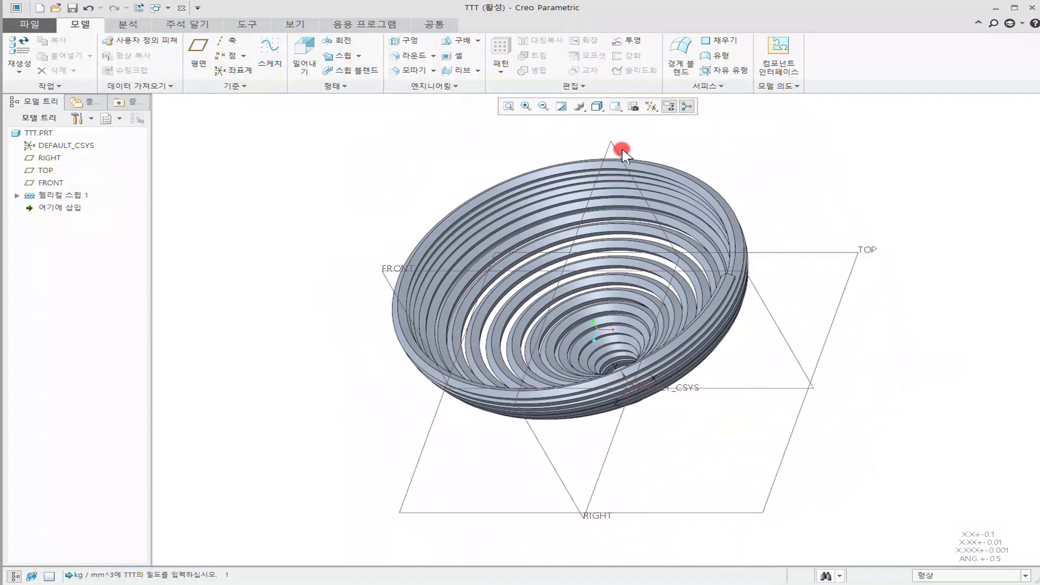
left_click(653, 113)
left_click(651, 120)
left_click(442, 157)
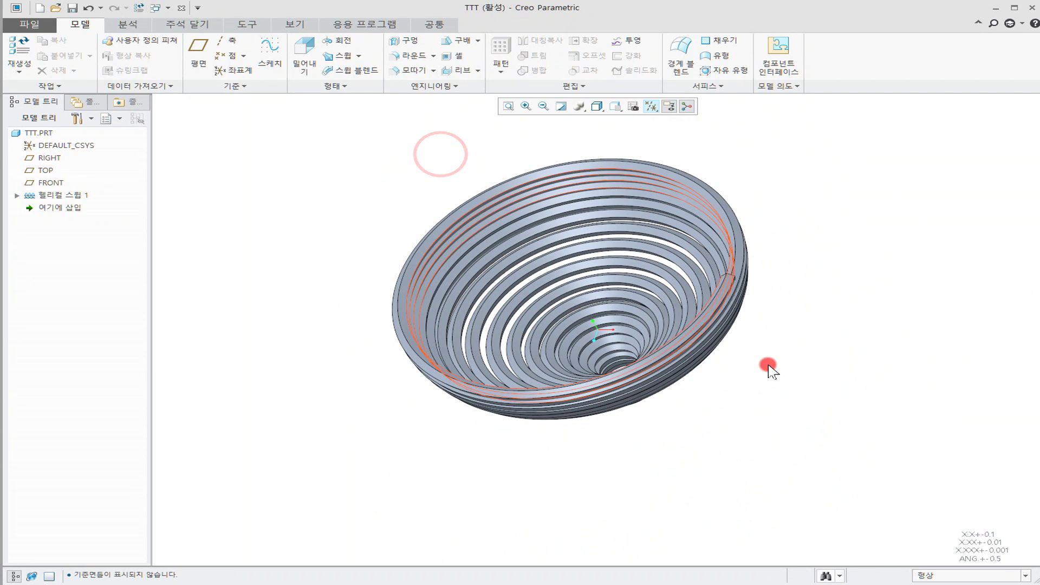
Step: Apply the red appearance from My Appearances to the whole TTT part
middle_click_drag(770, 369, 762, 330)
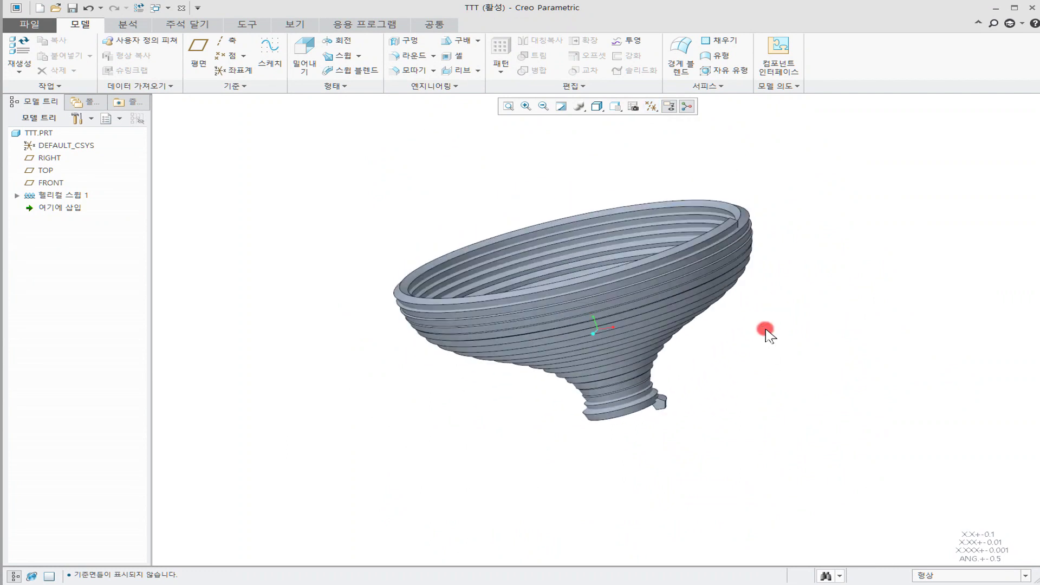
scroll(762, 330, "up", 3)
scroll(672, 337, "down", 2)
mouse_move(656, 344)
middle_mouse_down()
mouse_move(618, 365)
mouse_move(670, 351)
middle_mouse_up()
left_click(295, 24)
left_click(126, 64)
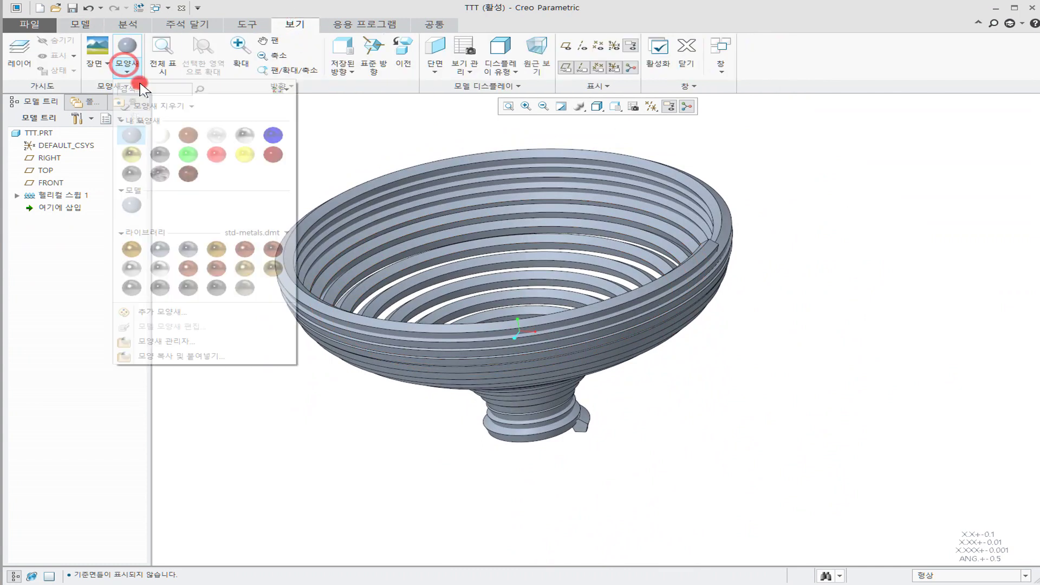
left_click(217, 155)
left_click(33, 133)
middle_click(251, 150)
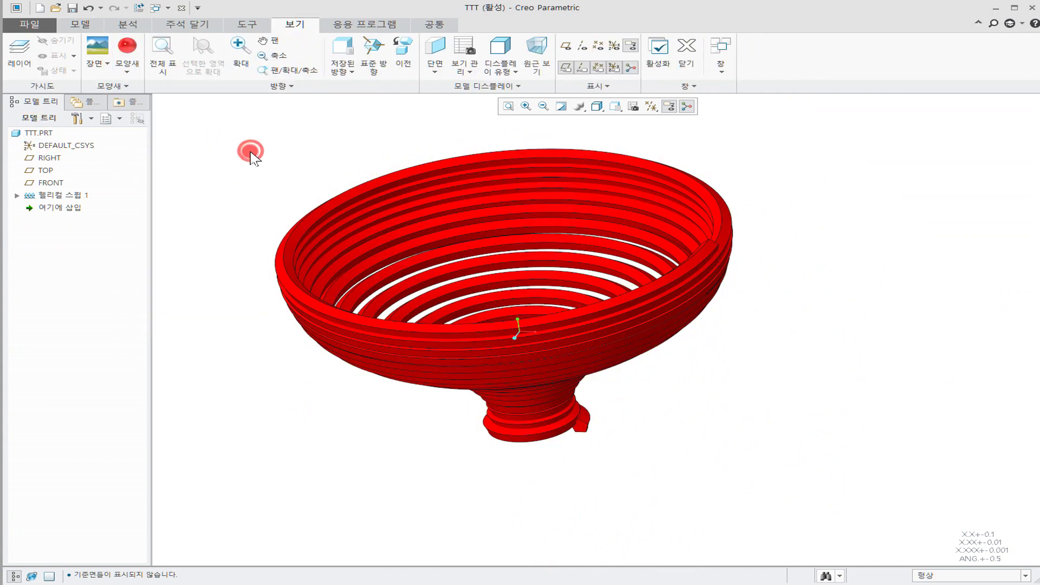
Step: Inspect the red helical sweep from several angles, examining its rim coils, curved wall and lower end
mouse_move(302, 168)
middle_mouse_down()
mouse_move(295, 222)
mouse_move(300, 162)
mouse_move(356, 153)
mouse_move(356, 163)
mouse_move(308, 171)
mouse_move(313, 181)
middle_mouse_up()
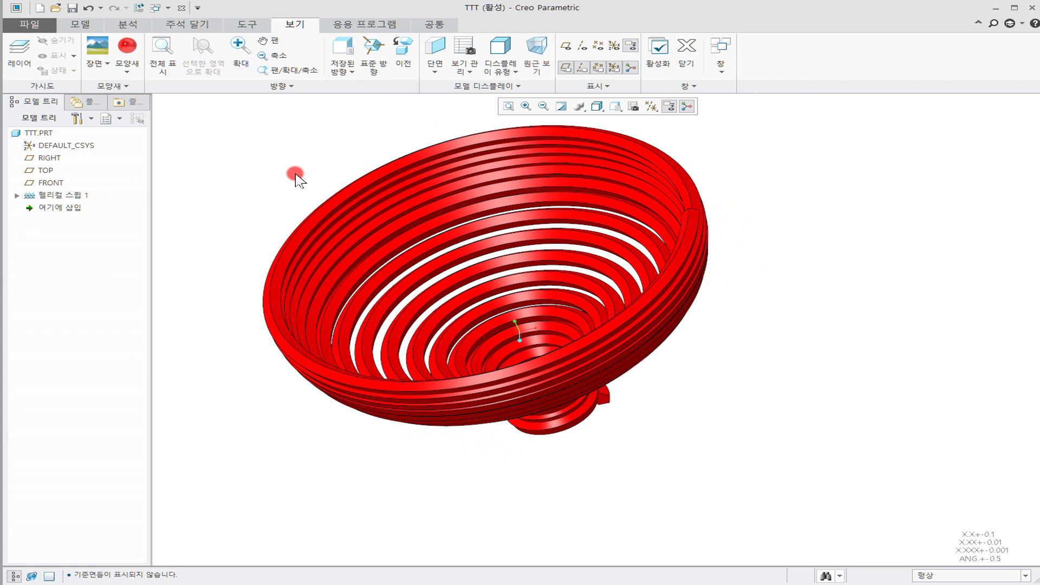
mouse_move(598, 253)
middle_mouse_down()
mouse_move(599, 295)
mouse_move(595, 217)
mouse_move(547, 293)
middle_mouse_up()
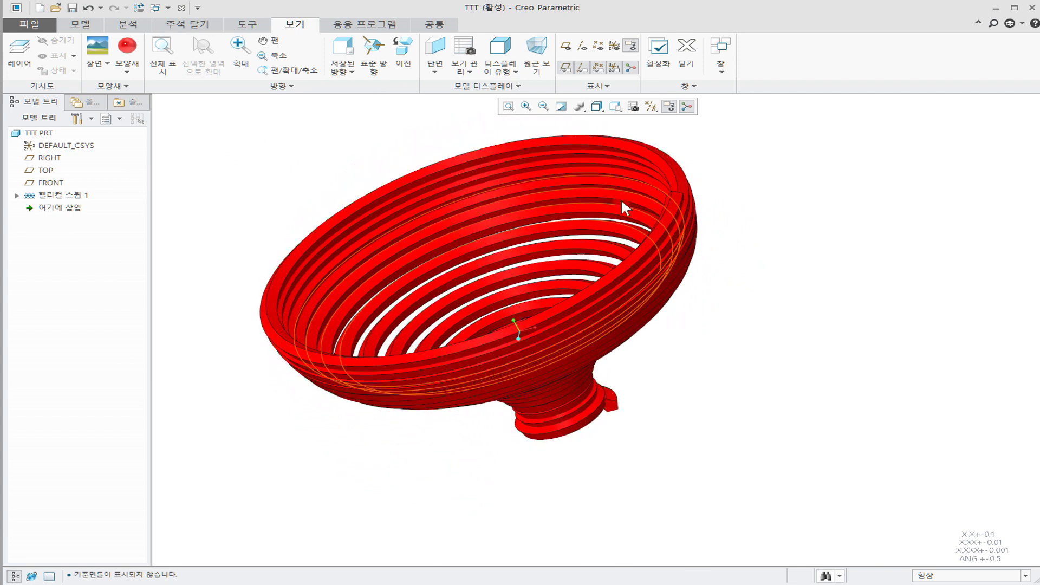
scroll(660, 217, "up", 3)
middle_click_drag(766, 233, 775, 242)
left_click(720, 228)
scroll(800, 260, "down", 2)
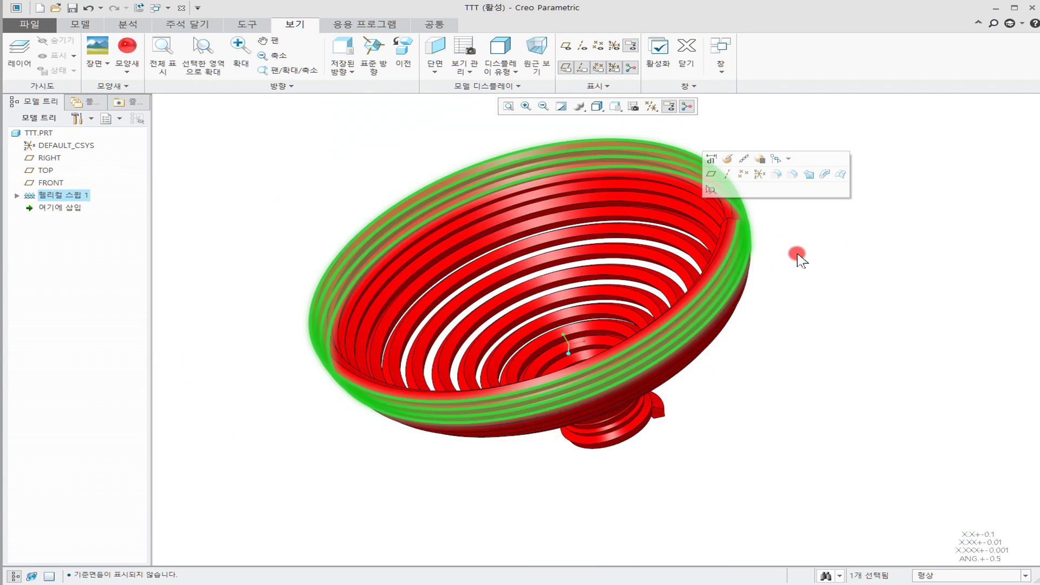
scroll(797, 259, "up", 1)
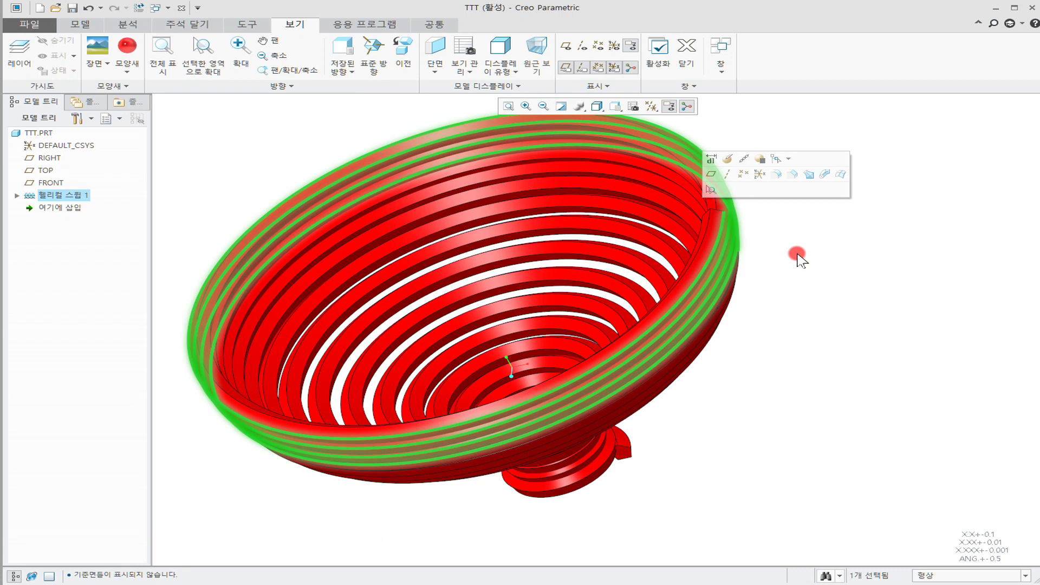
middle_click_drag(779, 375, 762, 381)
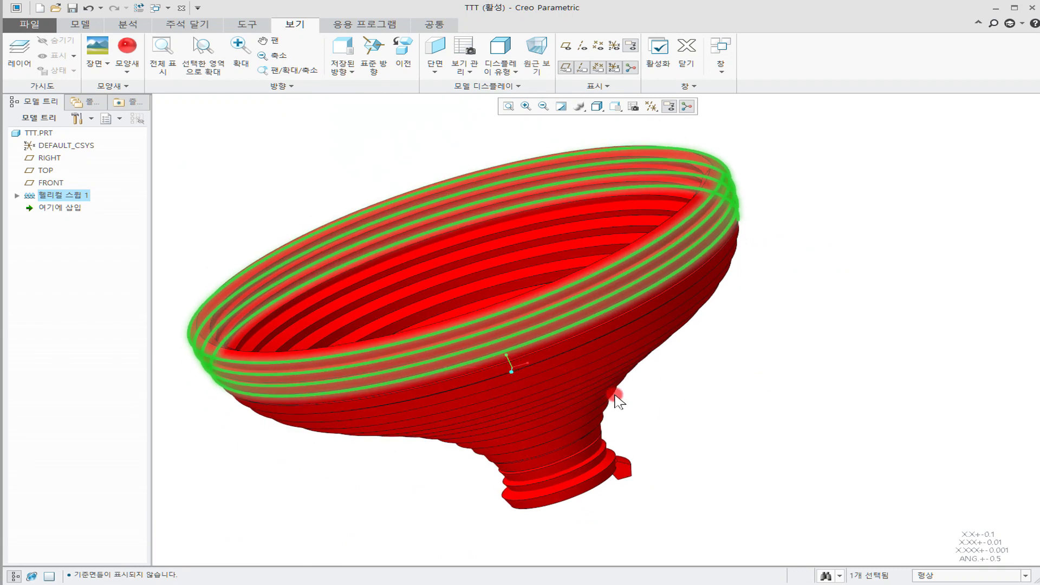
left_click(725, 379)
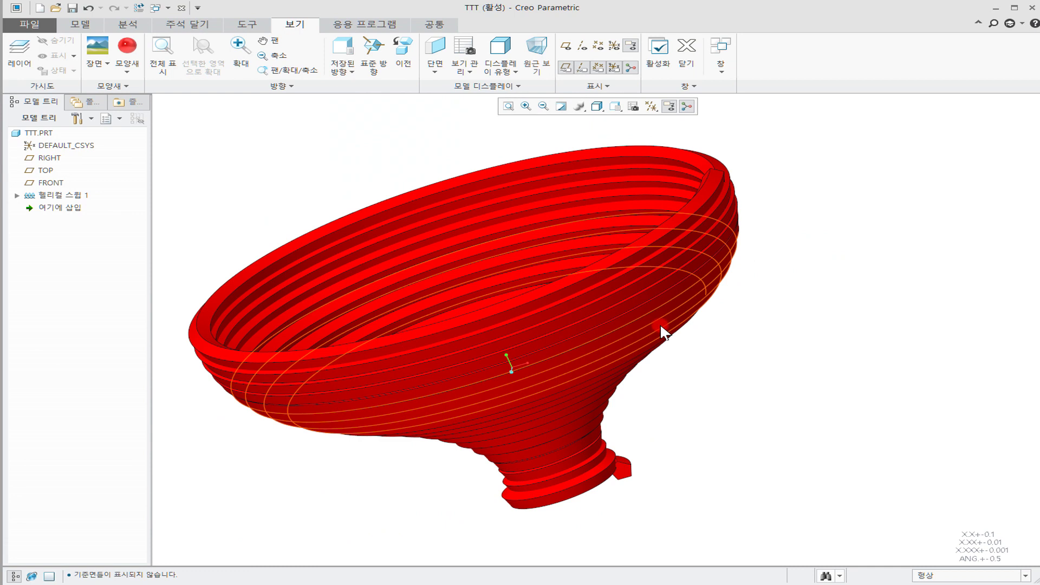
left_click(691, 218)
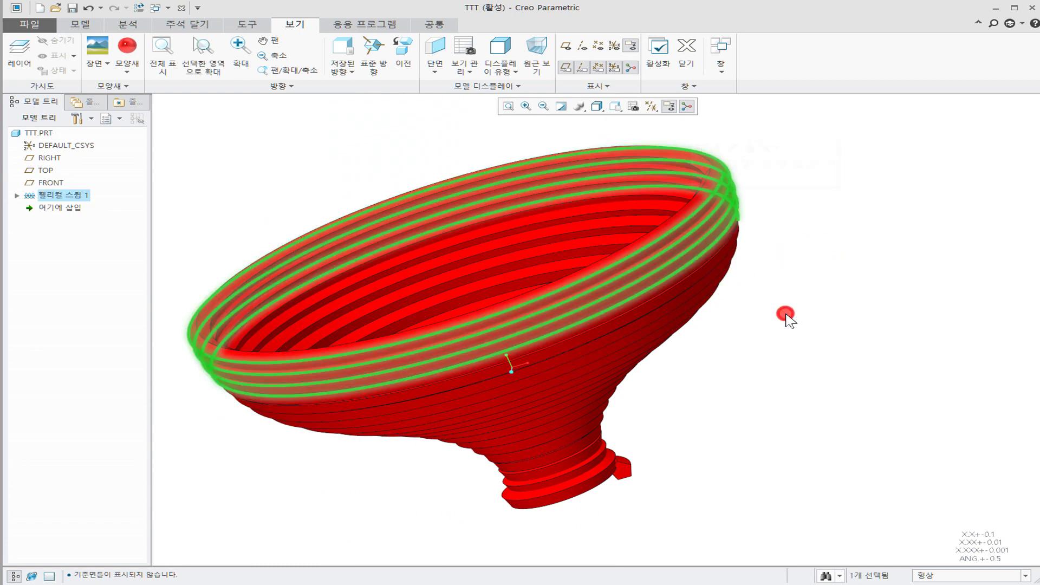
left_click(787, 315)
middle_click_drag(789, 314, 762, 327)
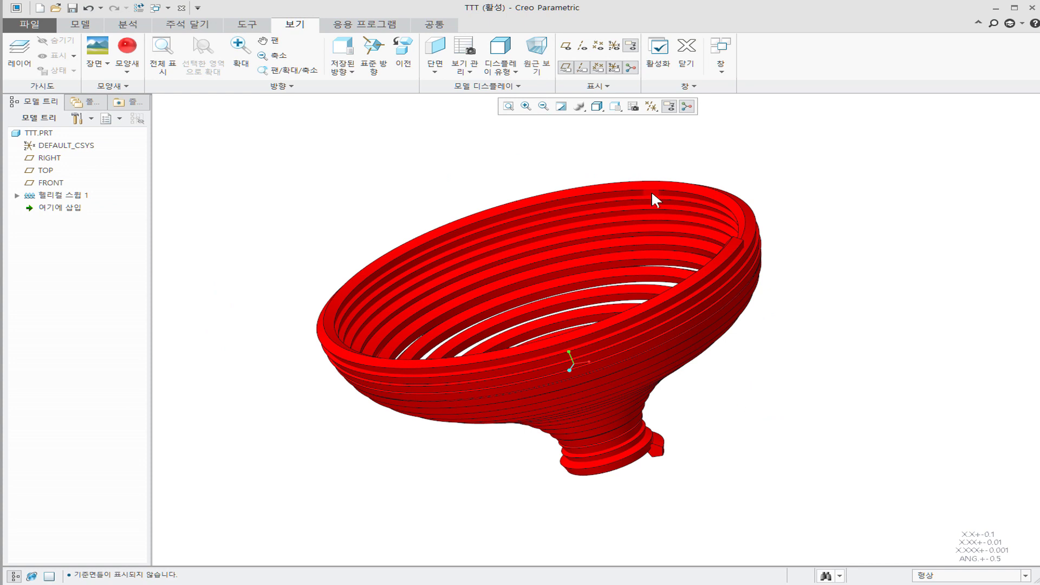
middle_click_drag(612, 147, 645, 225)
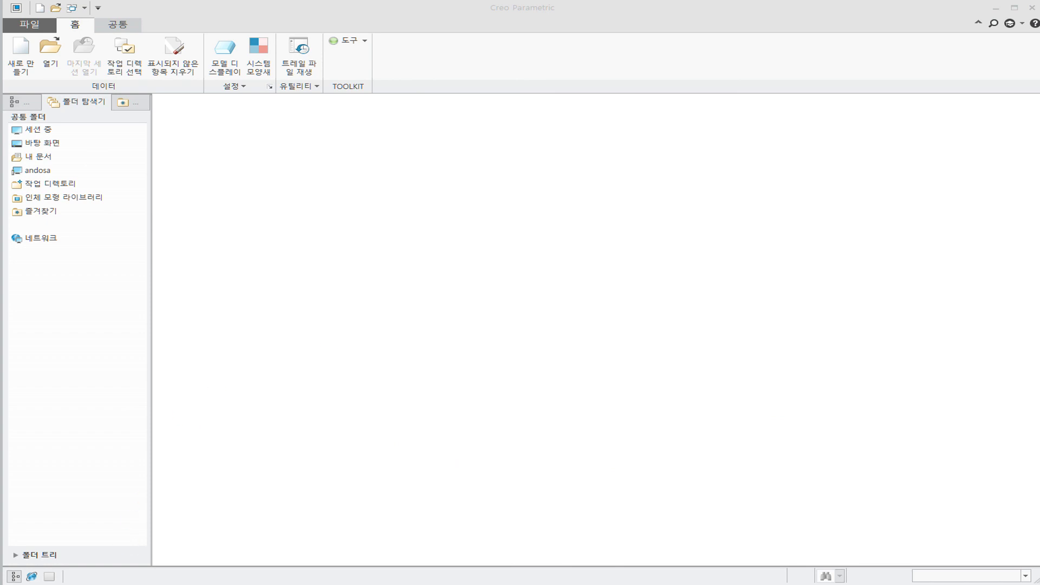
Step: Switch to ezPDF Editor and review the lecture pages on thread creation, non-straight profiles, helical end treatment and the sweep workflow
mouse_move(102, 584)
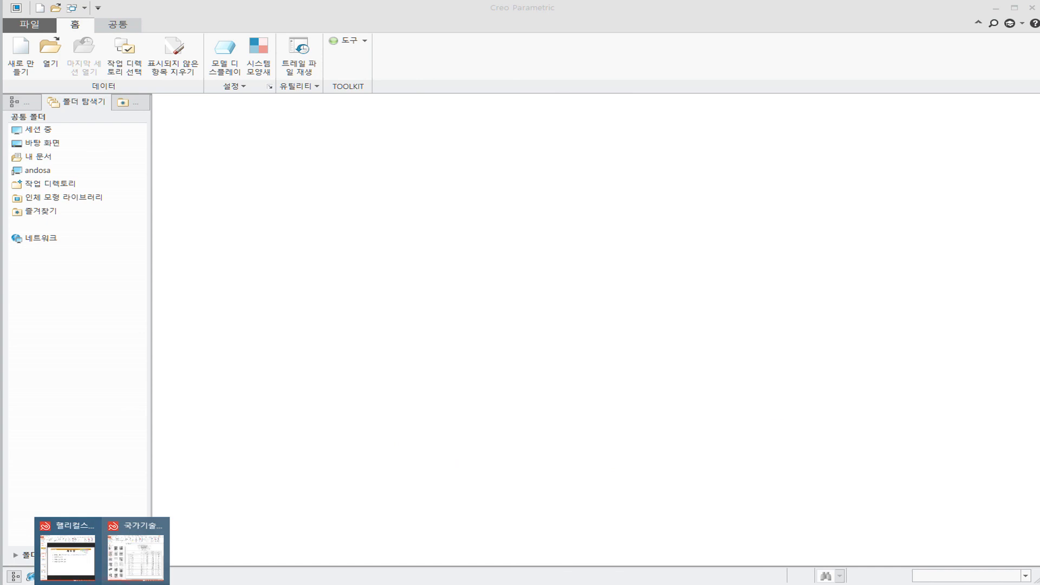
left_click_drag(0, 40, 479, 37)
left_click_drag(793, 535, 873, 540)
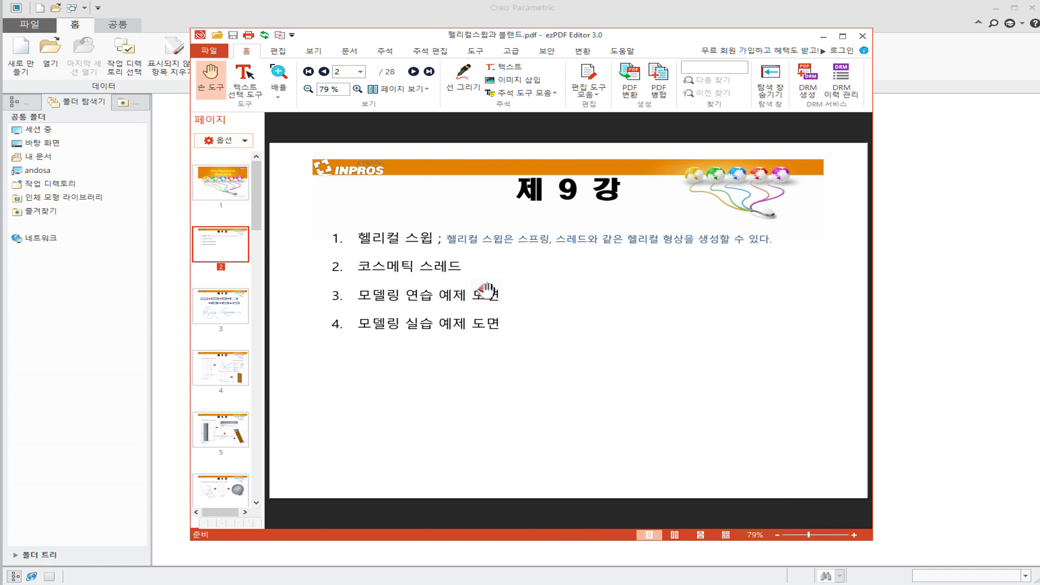
left_click(213, 436)
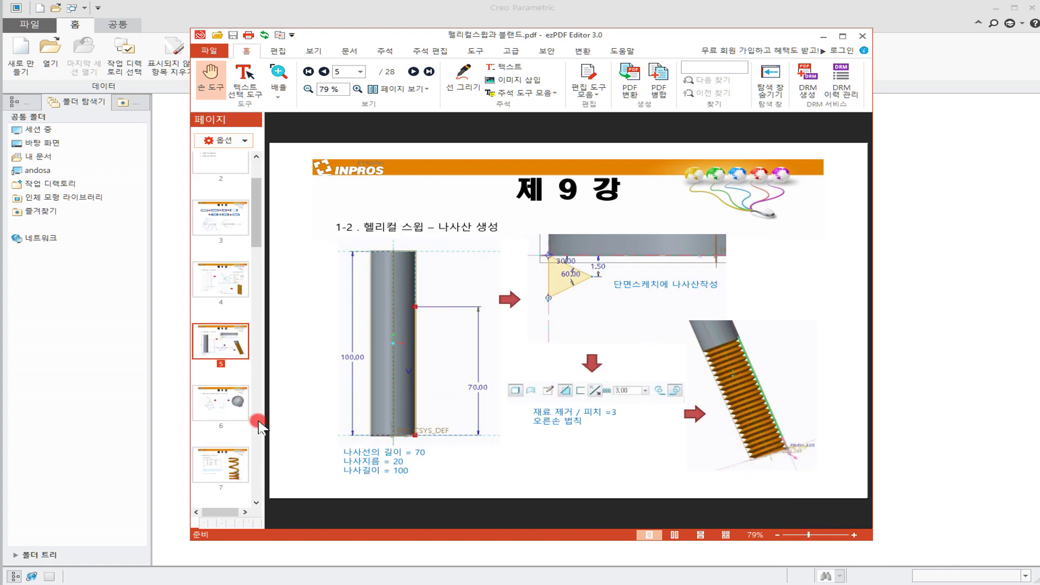
left_click(239, 416)
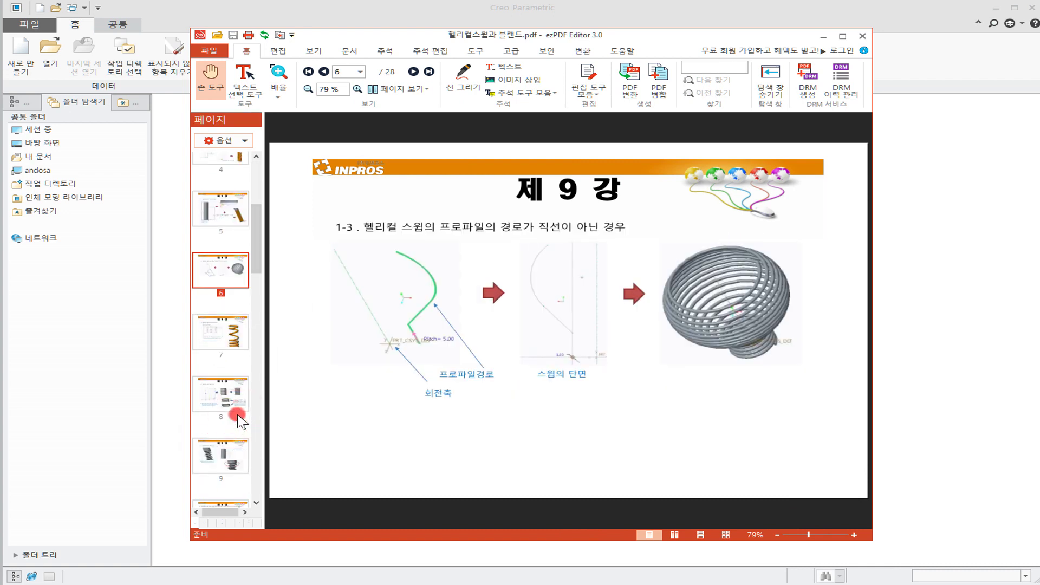
left_click(238, 415)
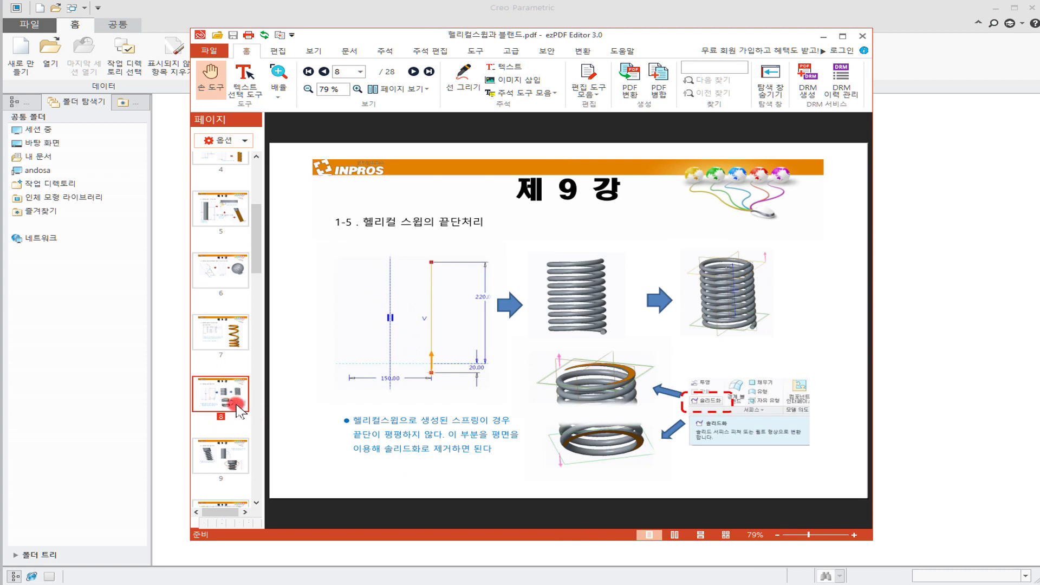
left_click(238, 415)
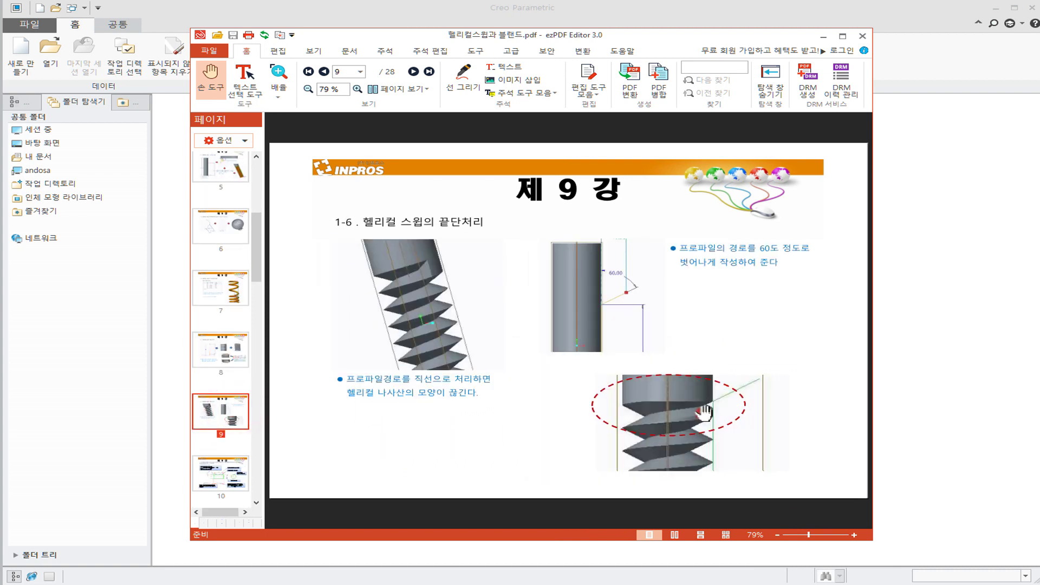
left_click(240, 362)
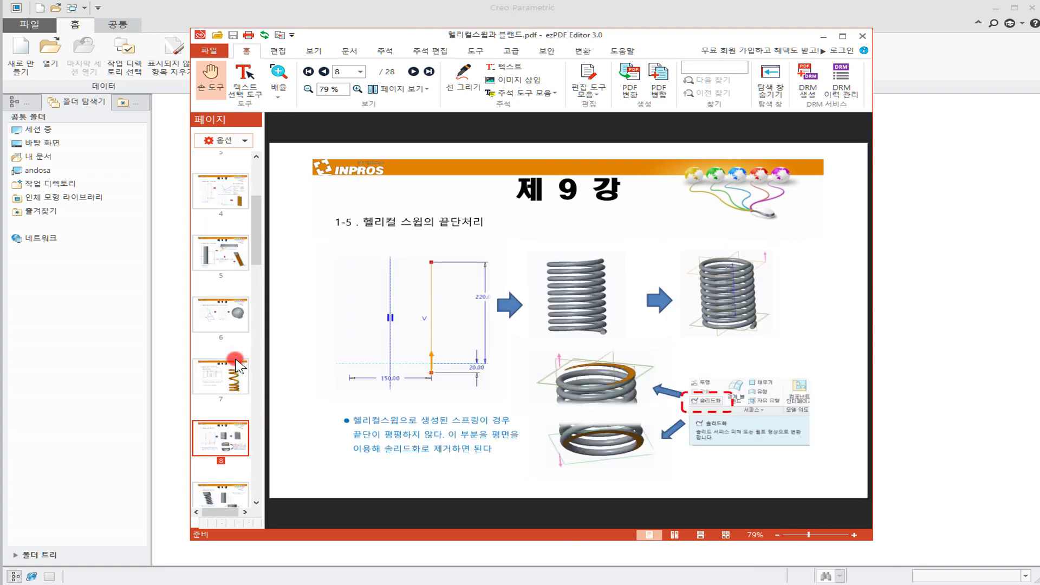
left_click(234, 262)
left_click(226, 314)
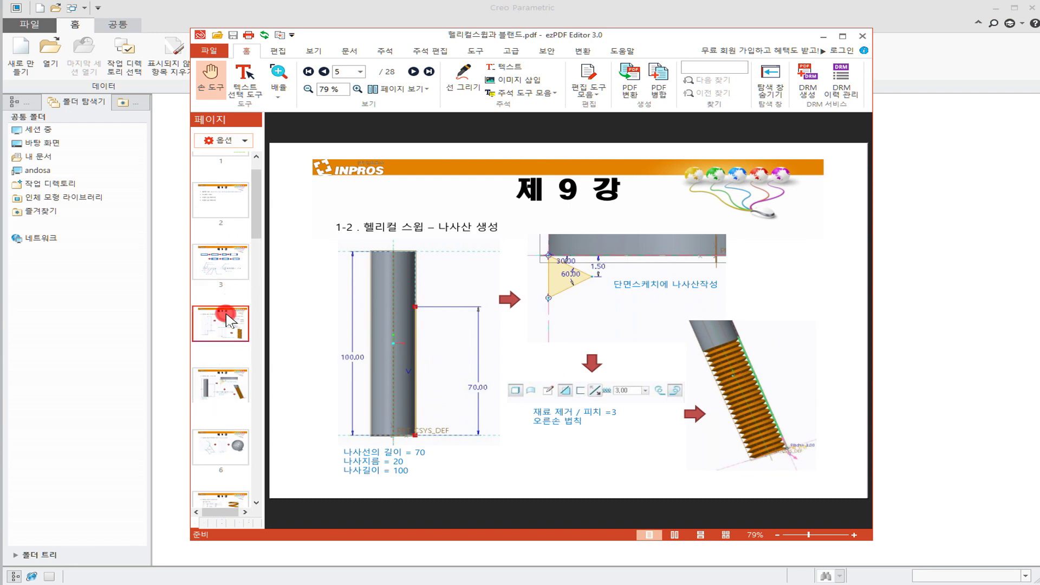
left_click(236, 282)
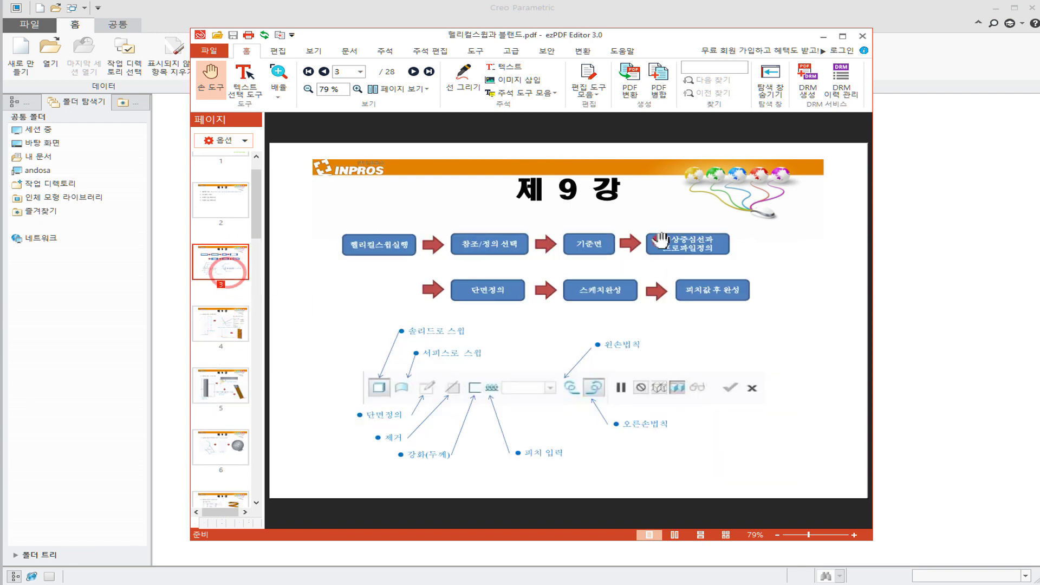
left_click(825, 37)
Step: Look at the PowerPoint slide on drawing metric external threads per KS B 6410 and return to Creo Parametric
left_click(382, 553)
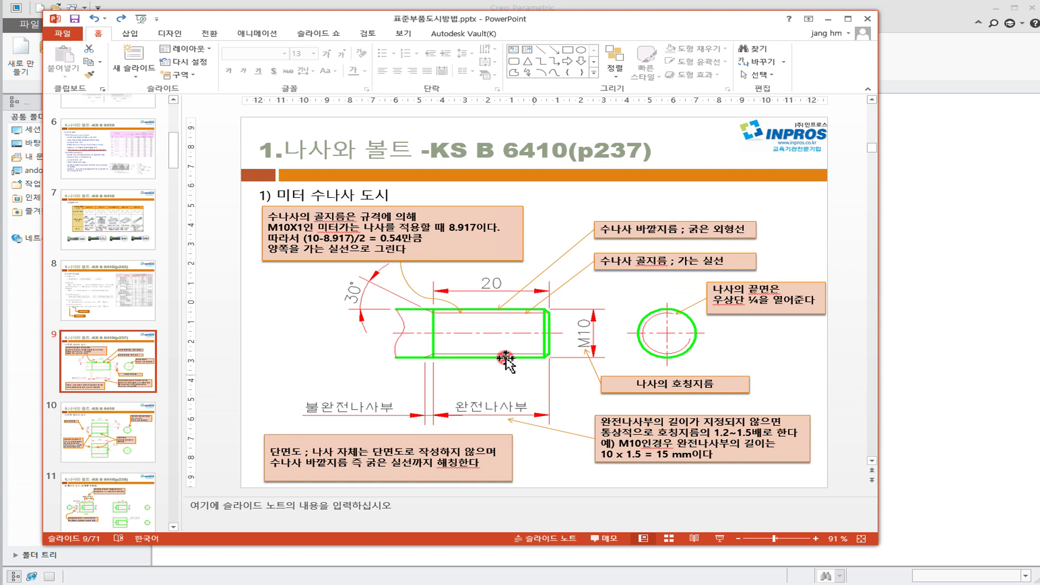
left_click(825, 23)
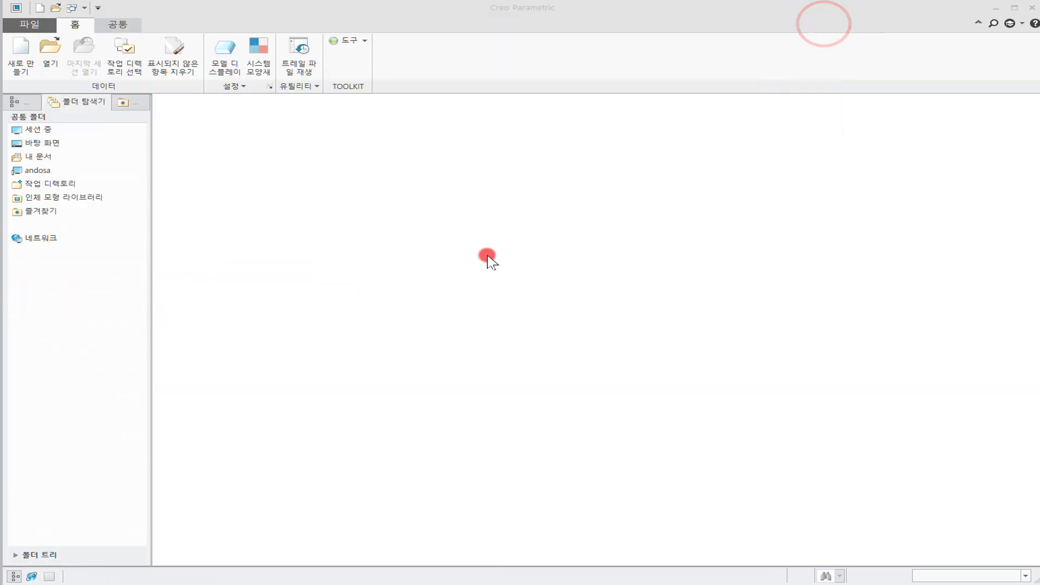
left_click(453, 262)
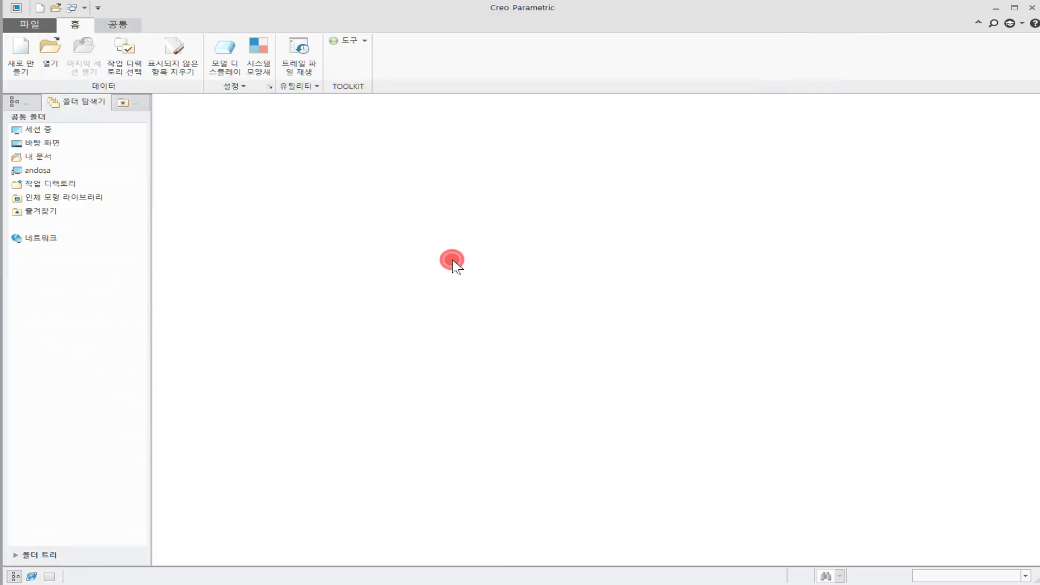
Step: Create a new solid part with the default name and template, and display all datum features
left_click(21, 55)
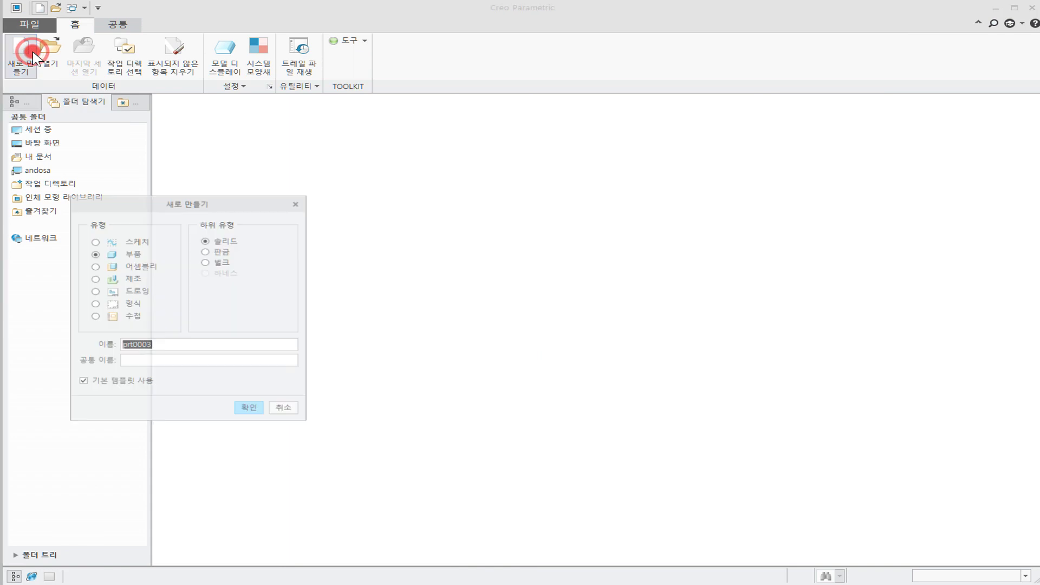
left_click(257, 412)
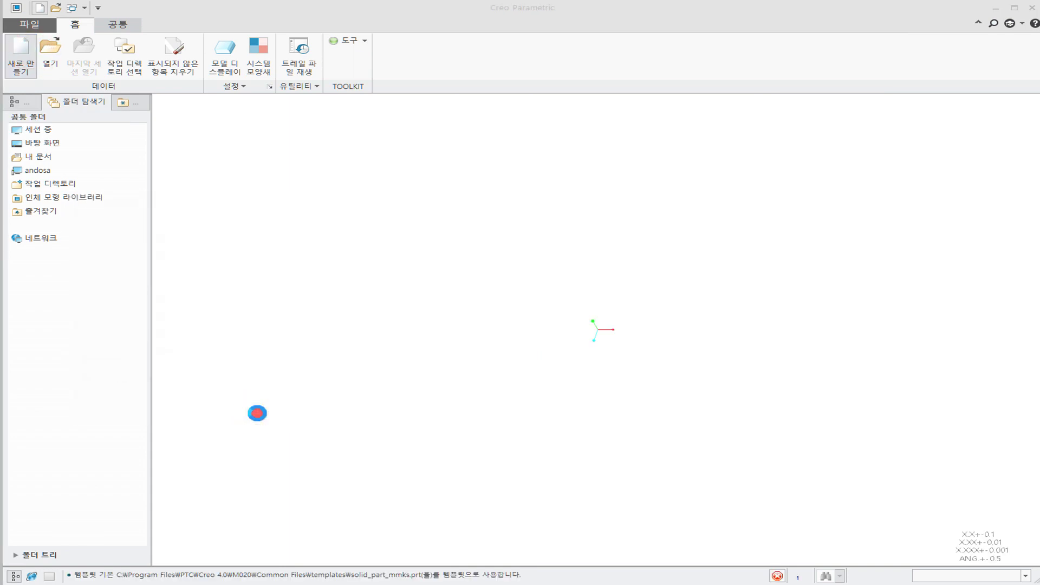
left_click(363, 393)
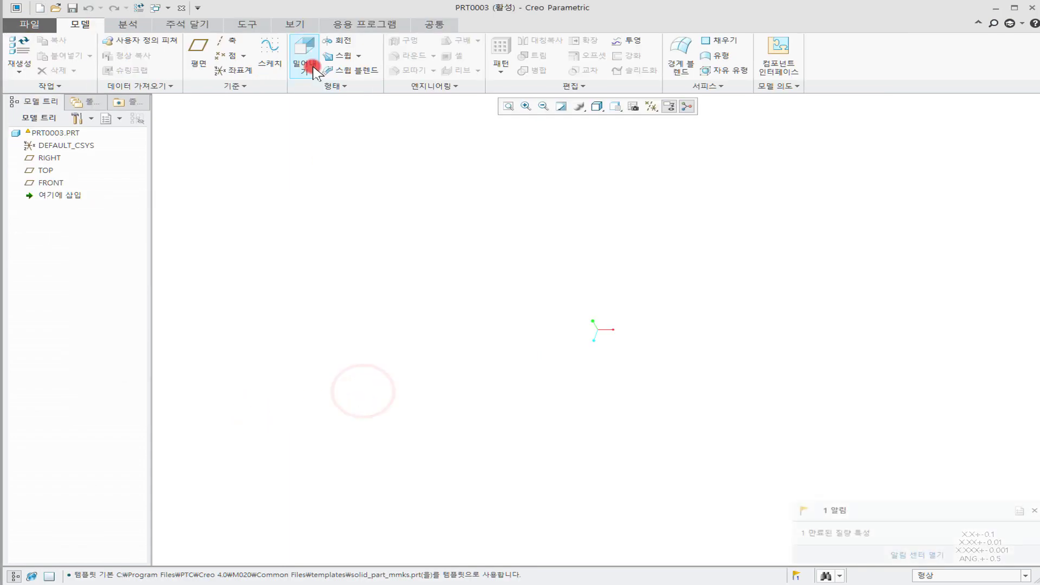
left_click(654, 107)
left_click(648, 119)
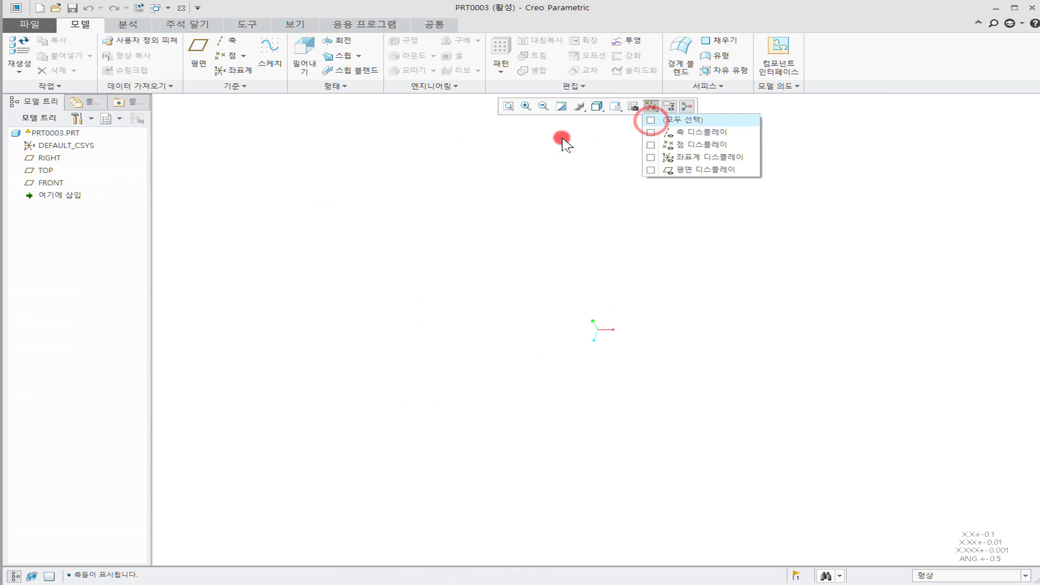
left_click(452, 144)
Step: Start an Extrude on the TOP plane, sketch a circle of diameter 10 centered on the origin and finish the sketch
left_click(305, 52)
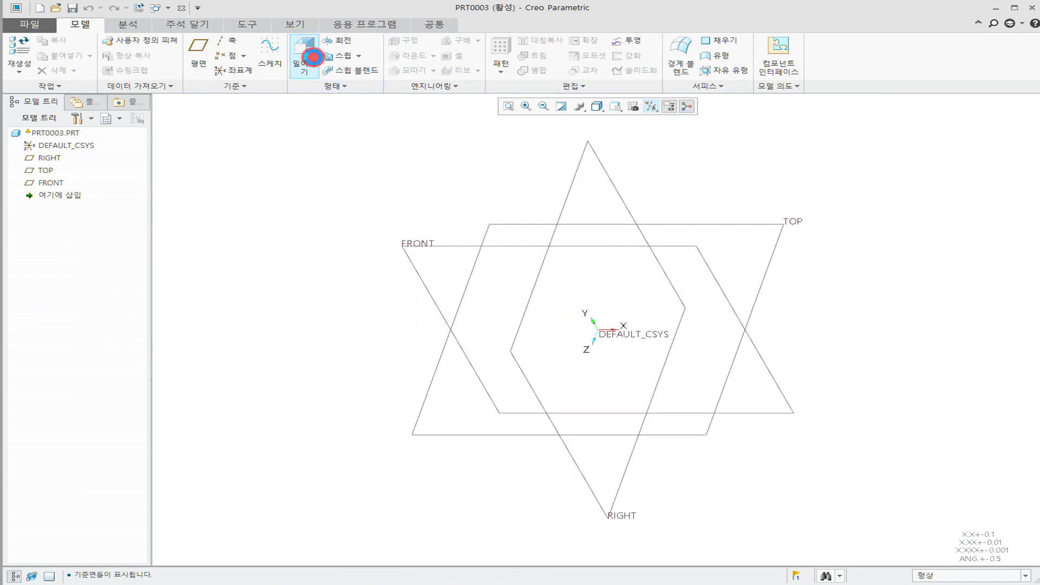
left_click(516, 226)
left_click(344, 194)
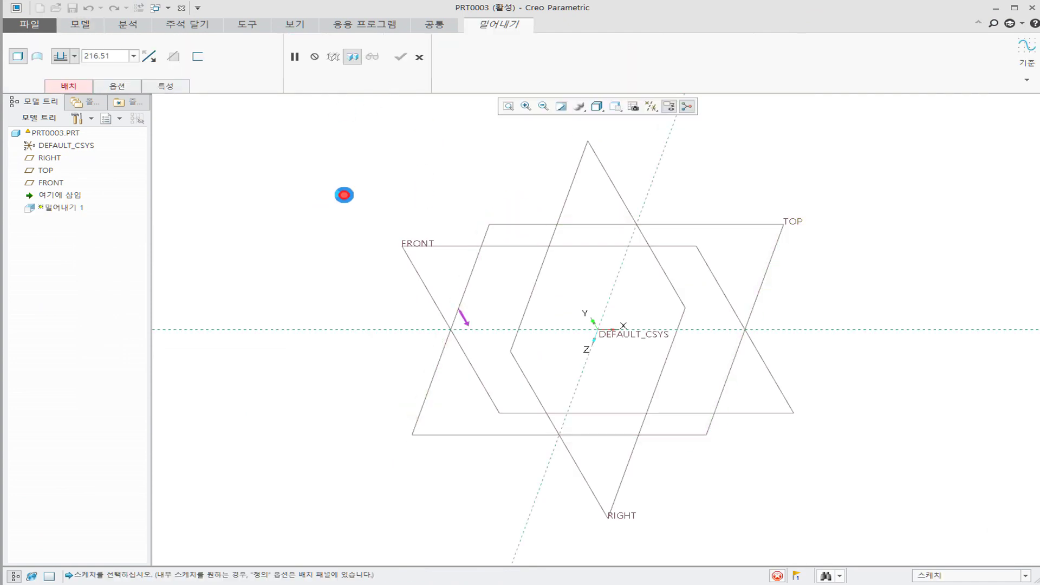
left_click(283, 70)
left_click(598, 330)
left_click(626, 356)
middle_click(629, 359)
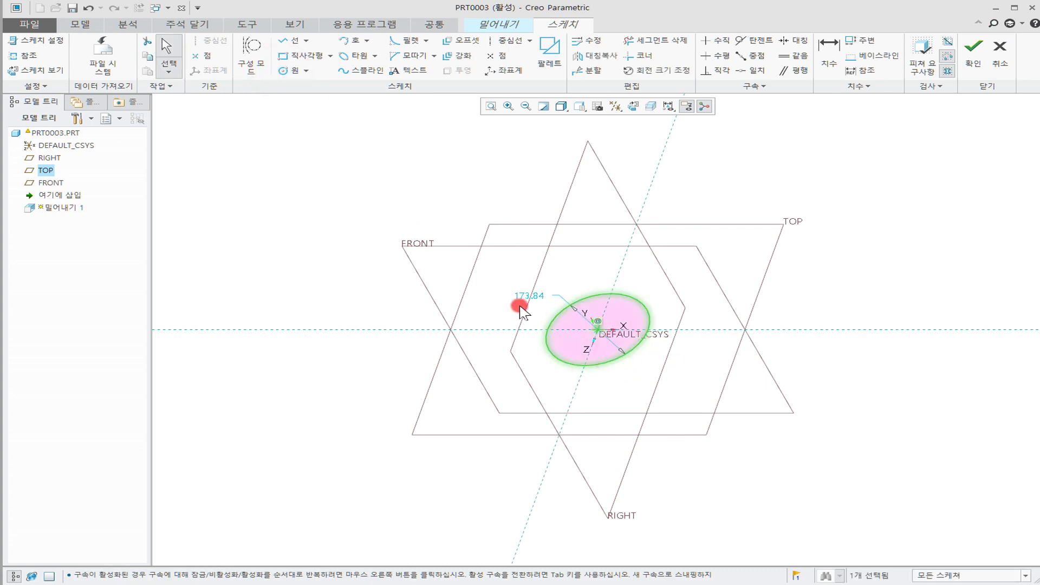
type("10")
key("Return")
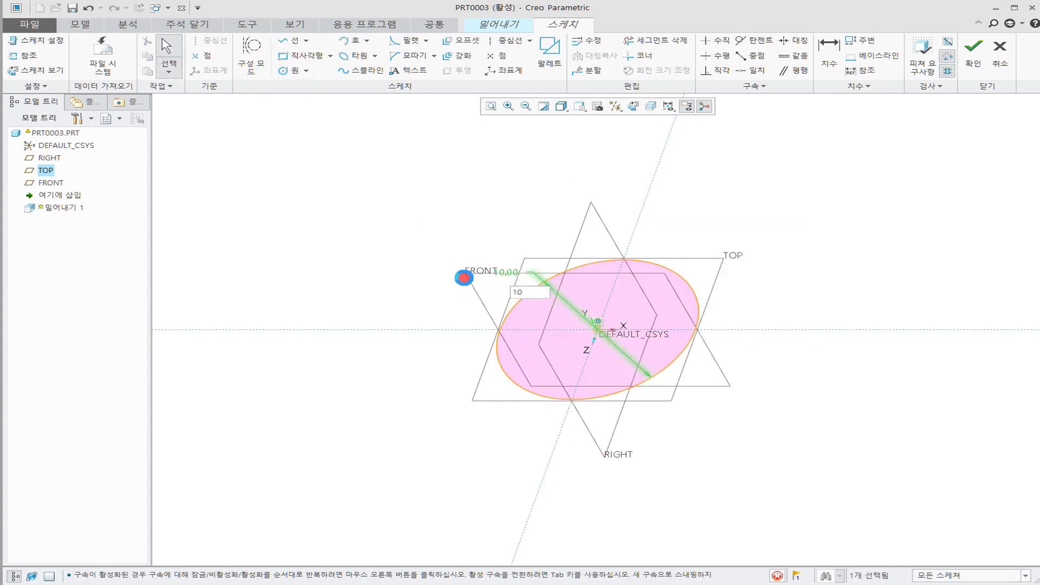
left_click(974, 63)
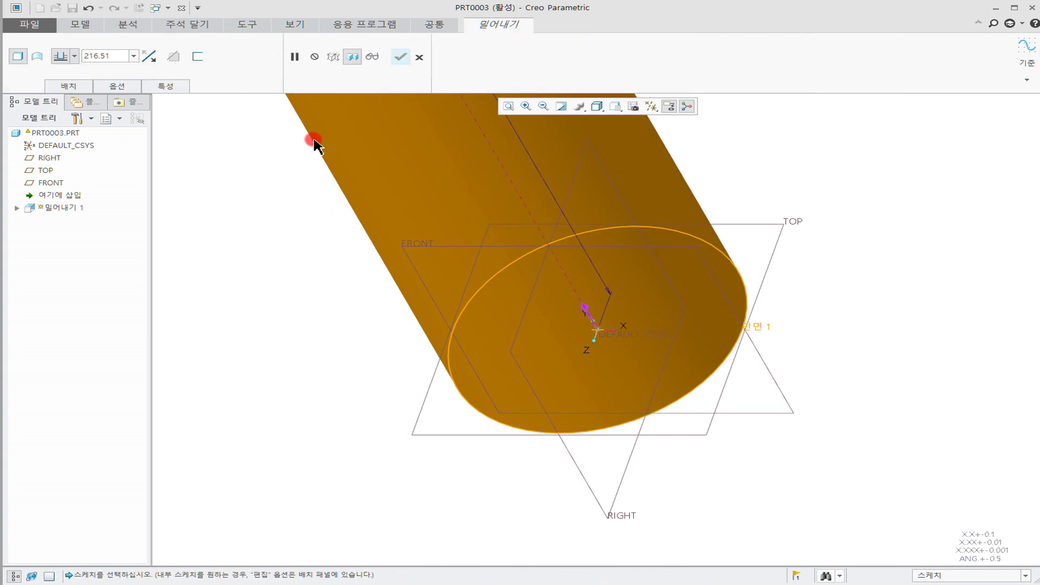
Step: Extrude the 10 mm circle to a depth of 200 and accept a part density of 1
double_click(117, 55)
type("200.00")
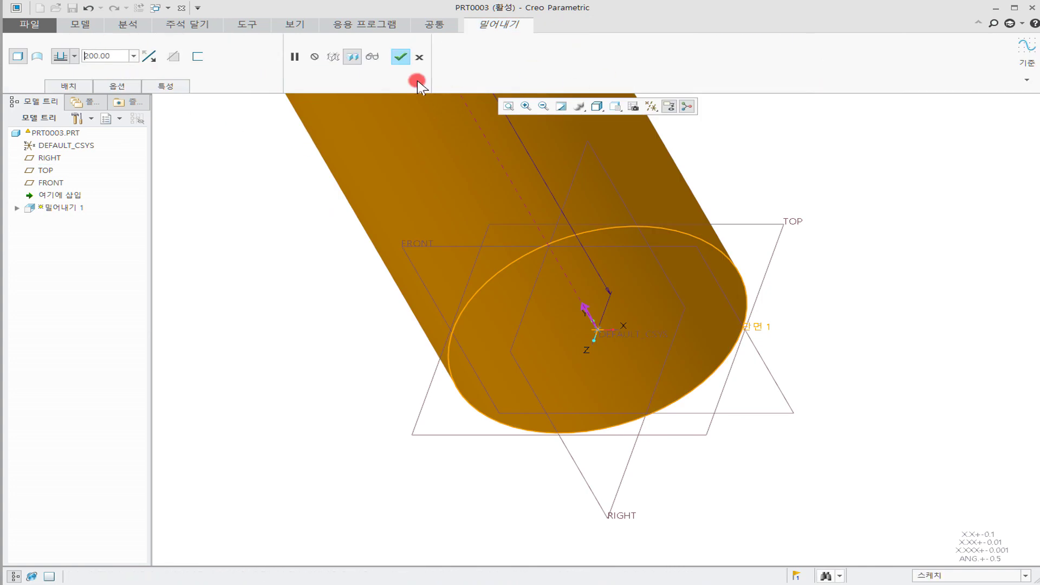
left_click(401, 58)
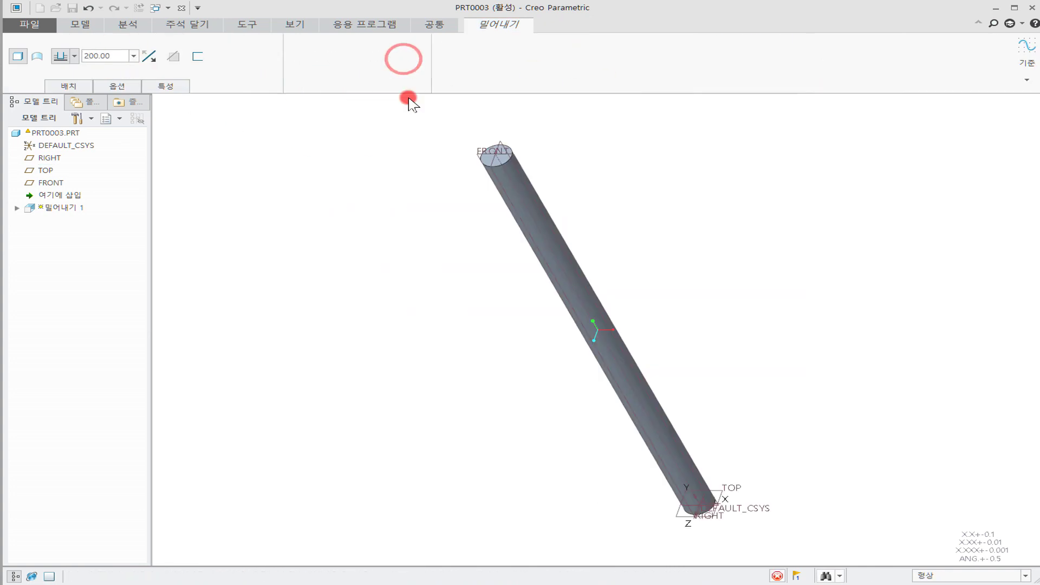
left_click(429, 230)
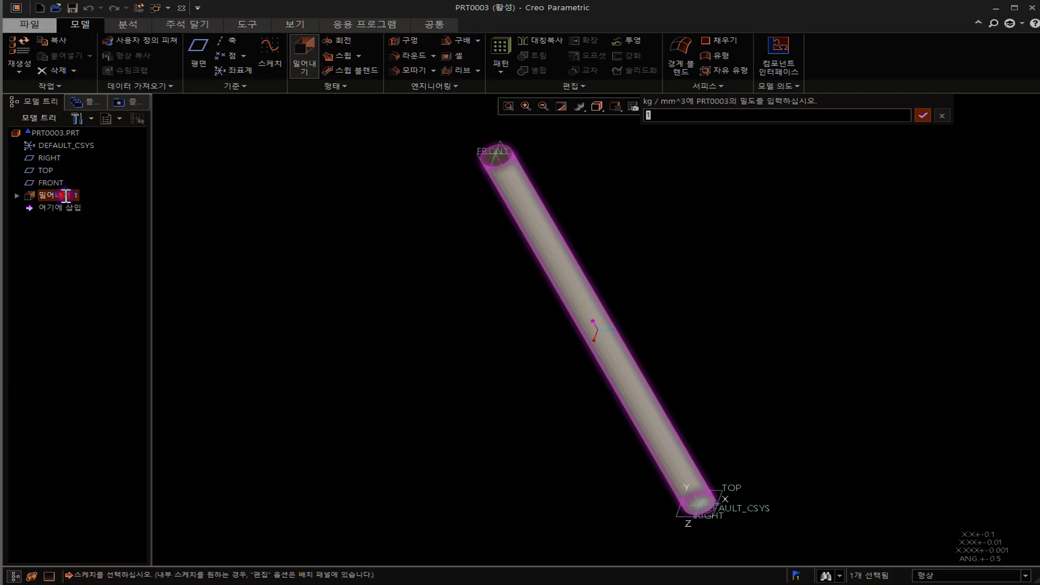
left_click(923, 115)
Step: Redefine the cylinder's extrude depth, first trying 150 and then applying 100
left_click(67, 195)
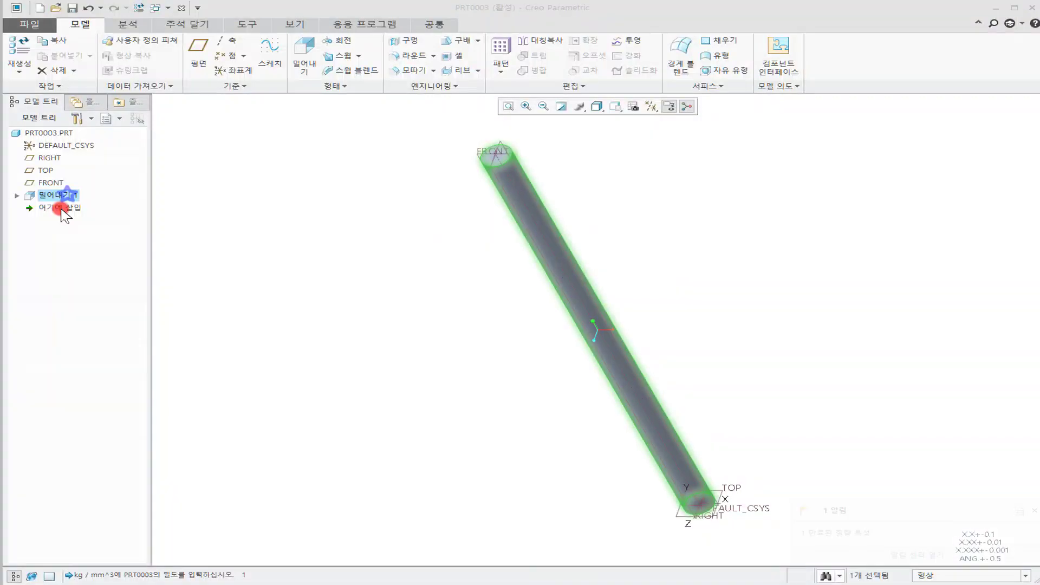
right_click(68, 196)
left_click(97, 144)
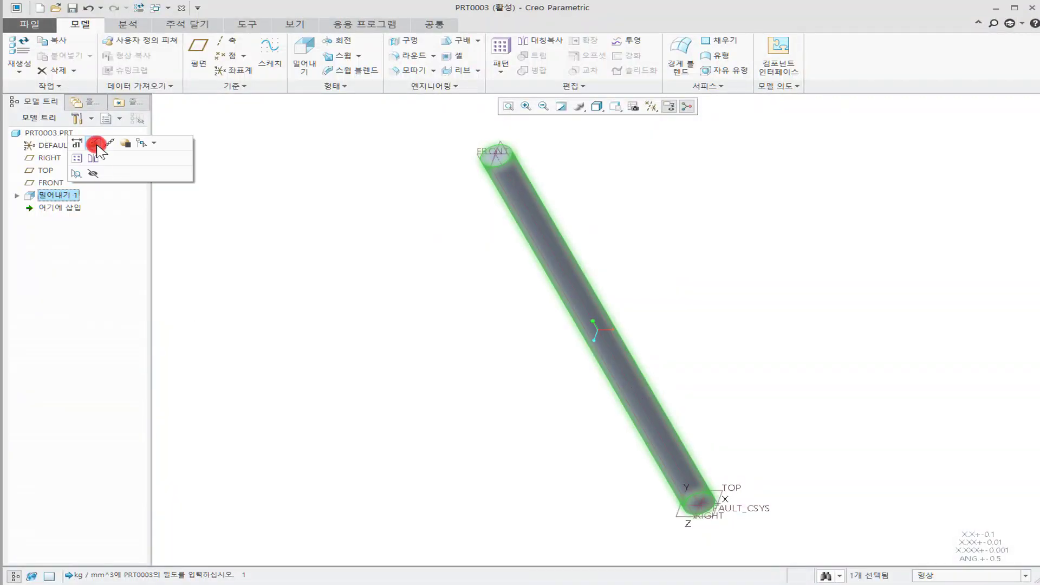
double_click(111, 56)
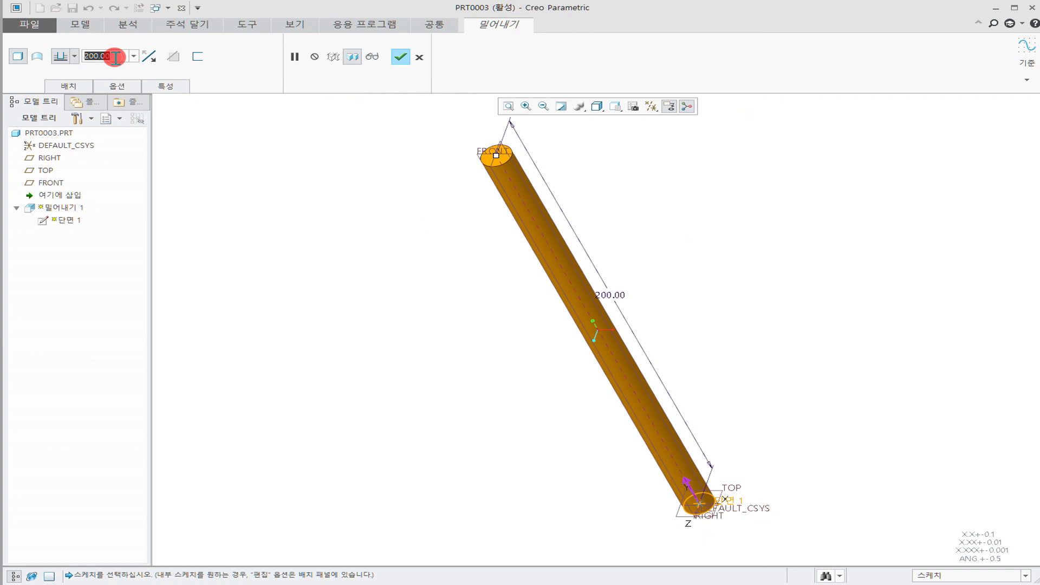
type("150")
key("Return")
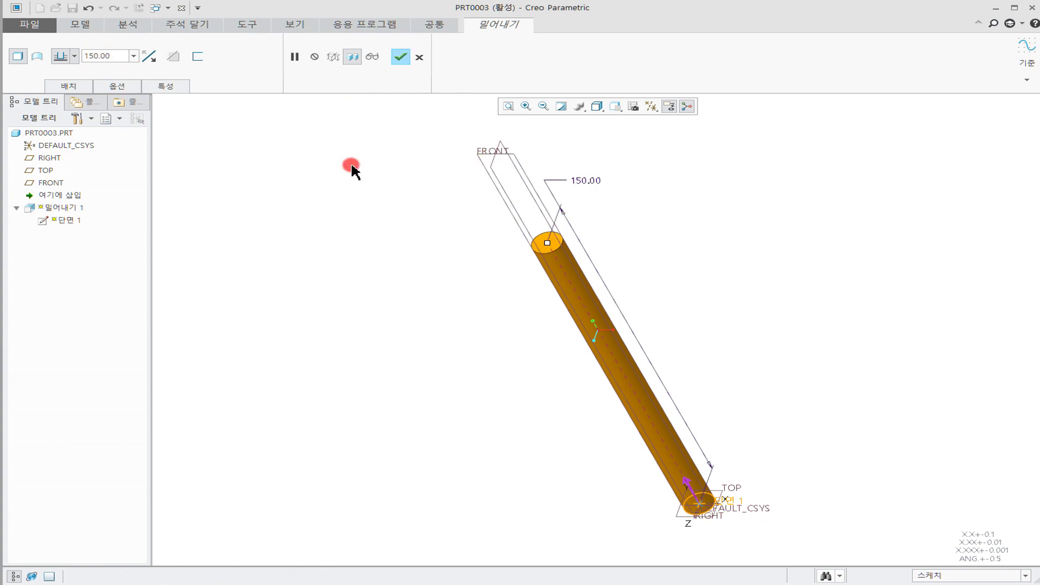
double_click(111, 55)
type("100")
key("Return")
left_click(410, 65)
left_click(448, 425)
middle_click_drag(578, 415, 448, 301)
scroll(554, 276, "down", 3)
scroll(564, 308, "up", 3)
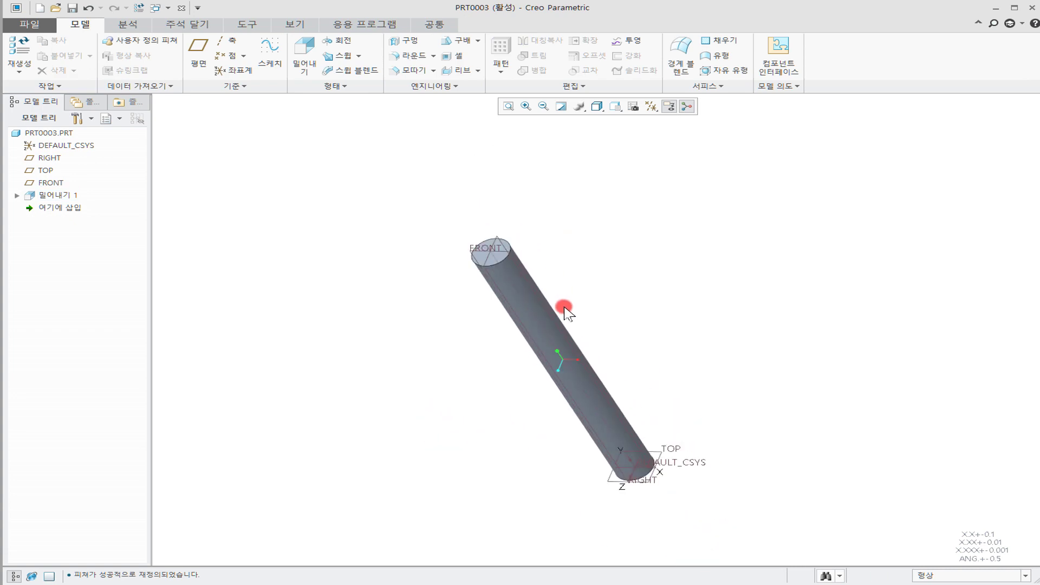
Step: Redefine the cylinder extrude with a depth of 70
right_click(77, 198)
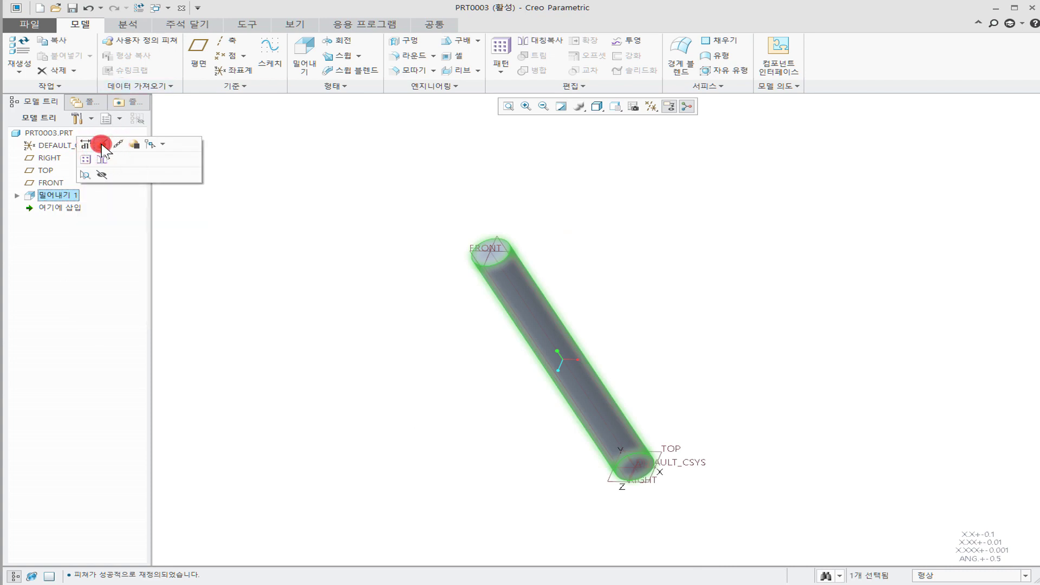
left_click(101, 144)
left_click(105, 54)
type("70")
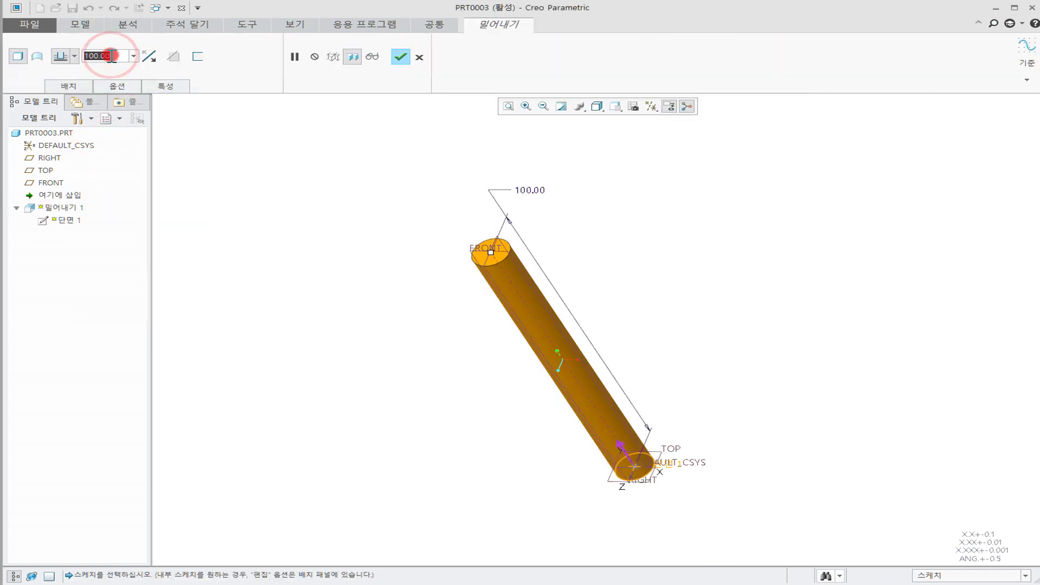
key("Return")
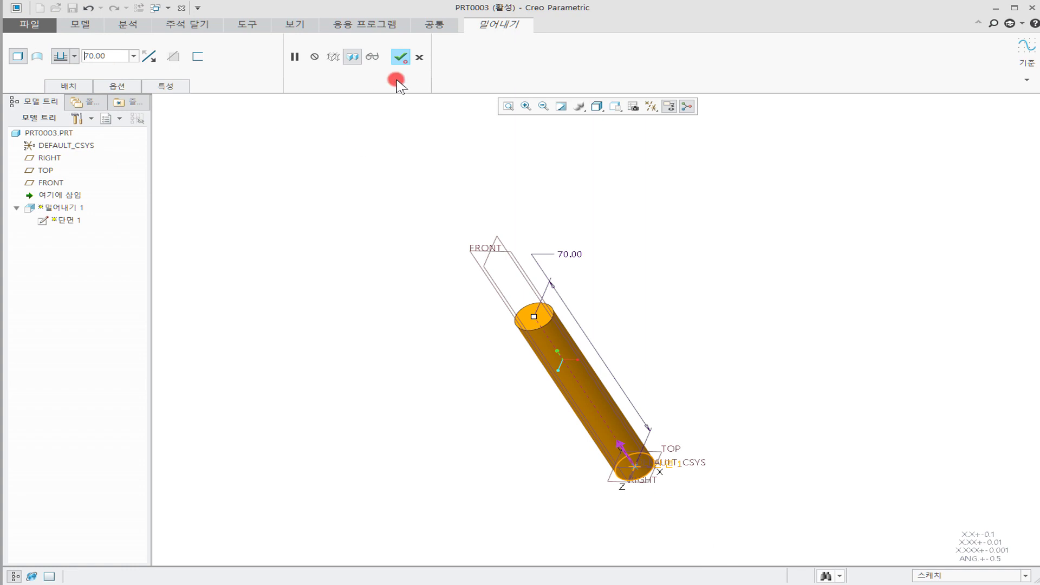
left_click(402, 60)
left_click(442, 169)
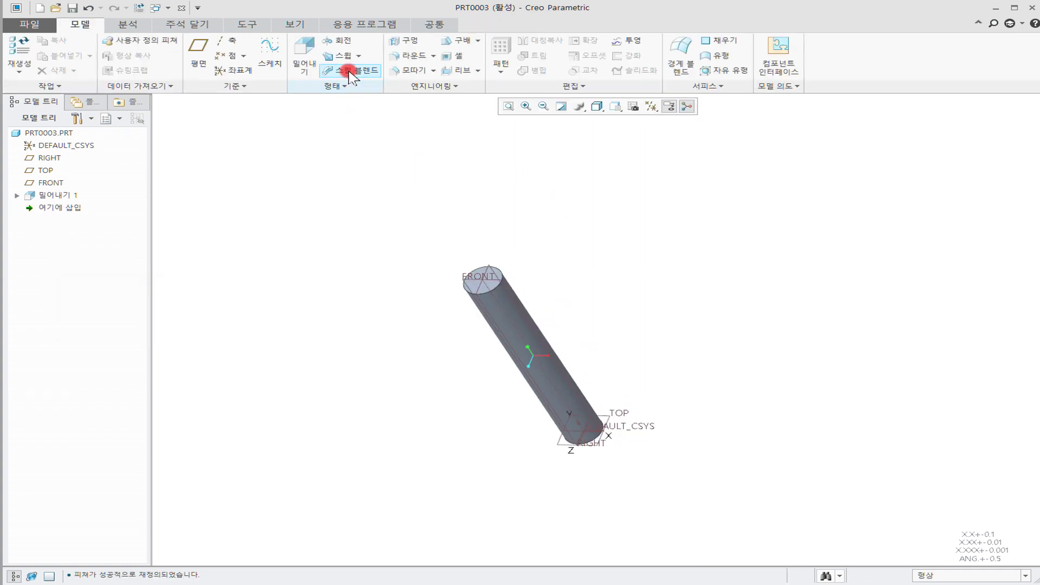
Step: Start a second Extrude with its sketch on the cylinder end face opposite the TOP plane
left_click(302, 49)
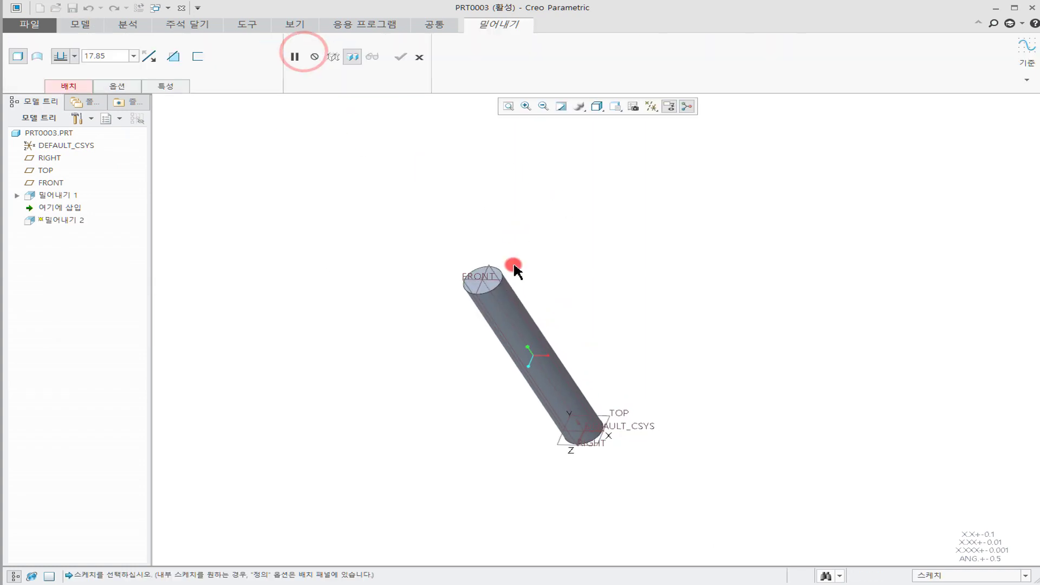
scroll(515, 267, "up", 3)
left_click(461, 279)
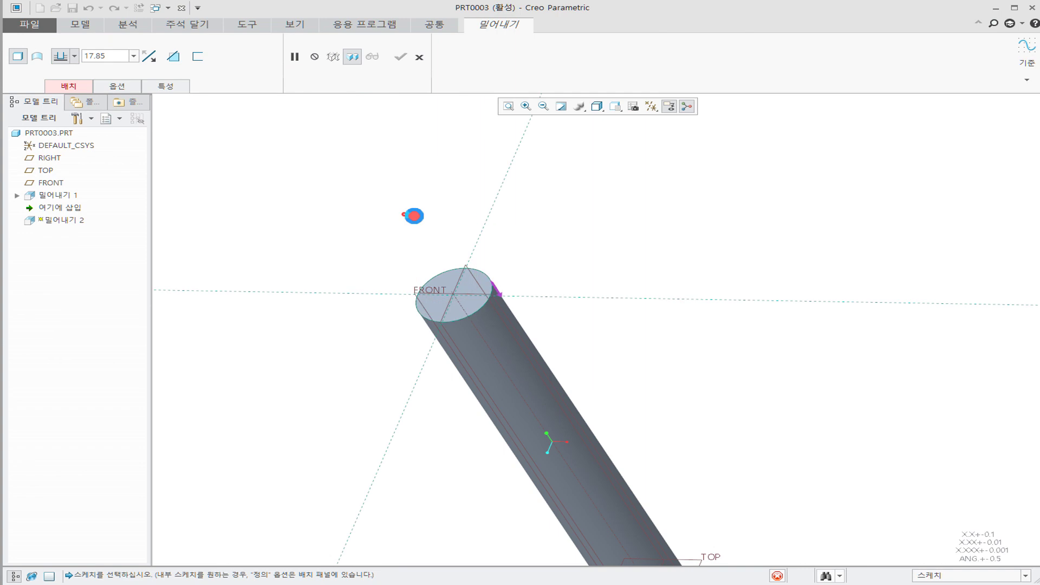
left_click(404, 214)
Step: Insert a six-sided hexagon from the sketch palette and centre it on the sketch origin, viewing the sketch plane straight on
left_click(550, 48)
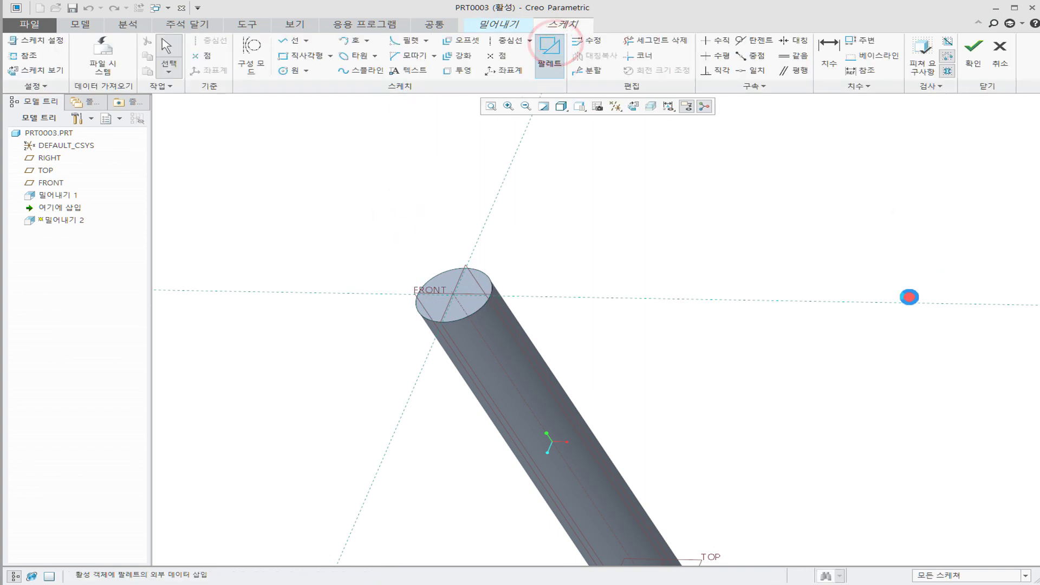
left_click(633, 106)
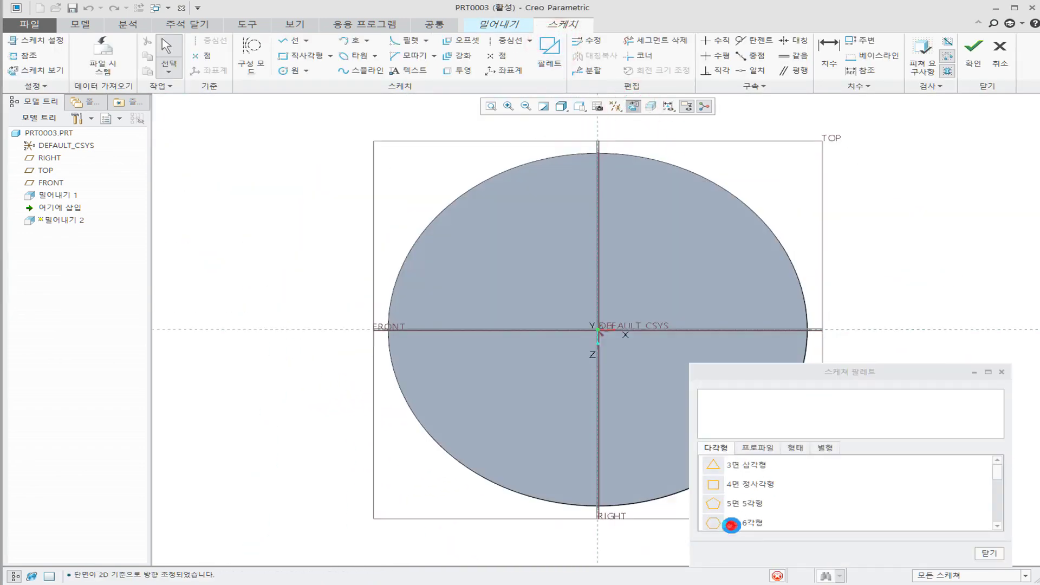
left_click(732, 524)
left_click_drag(732, 523, 472, 288)
left_click(1001, 372)
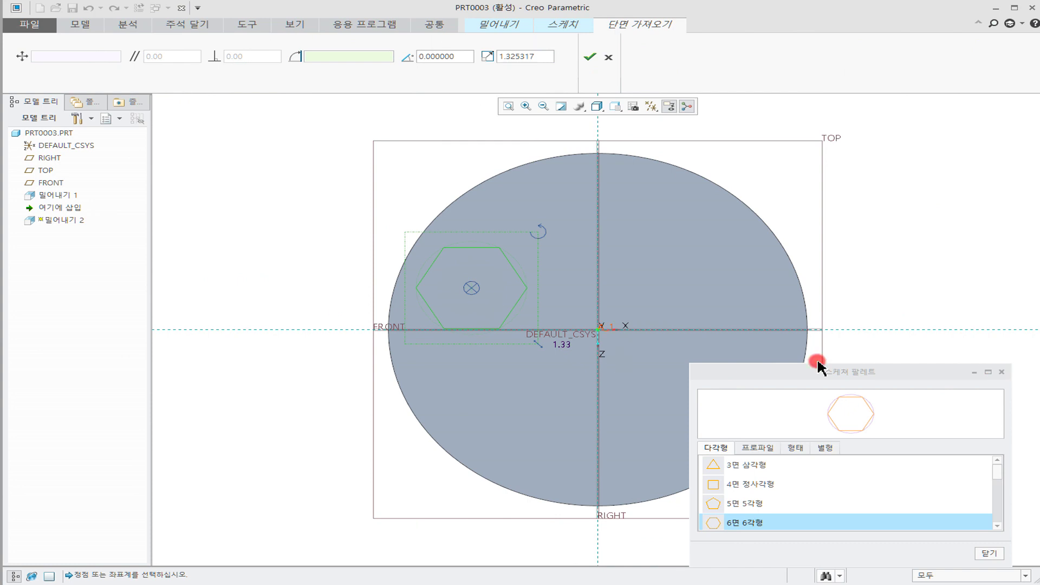
left_click(1002, 371)
left_click(471, 288)
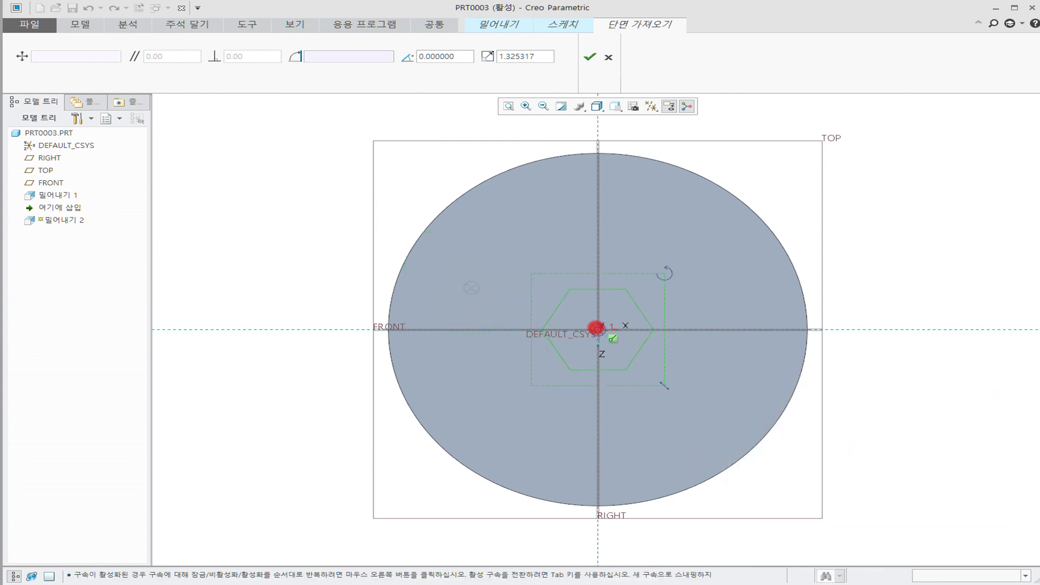
left_click(598, 329)
Step: Scale the hexagon up around the cylinder to a side length of about 8.6 and accept its placement
scroll(627, 372, "down", 2)
scroll(627, 371, "up", 4)
left_click_drag(654, 384, 936, 534)
left_click(591, 58)
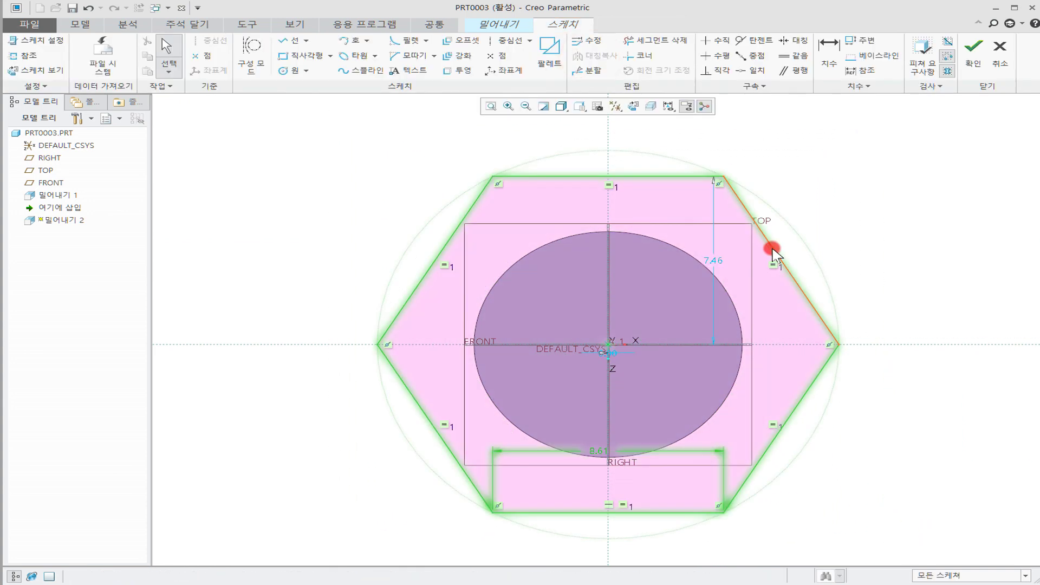
Step: Finish the hexagon sketch and extrude it 10 away from the cylinder to form the bolt head
key("ctrl+d")
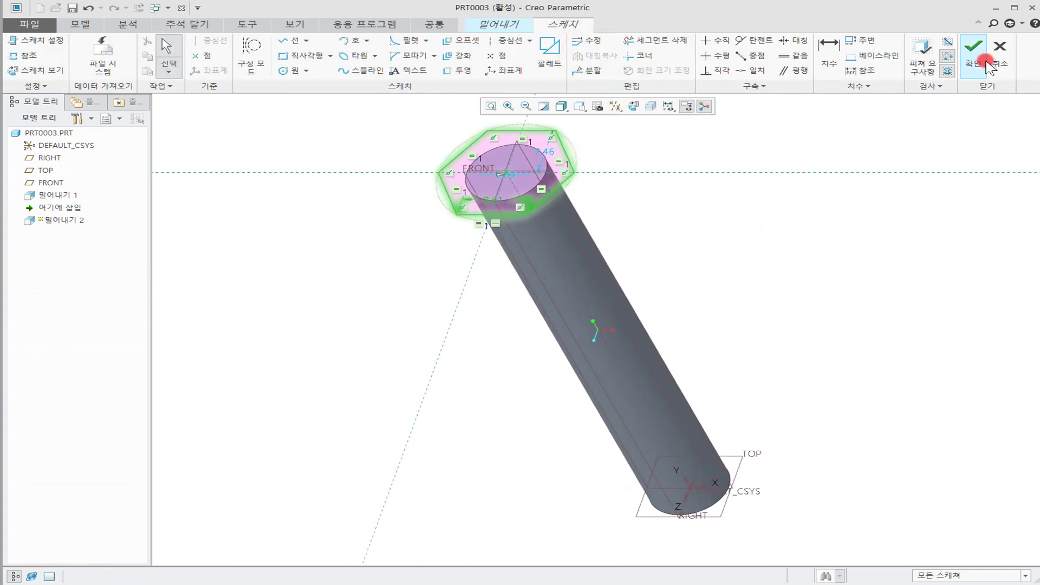
left_click(974, 54)
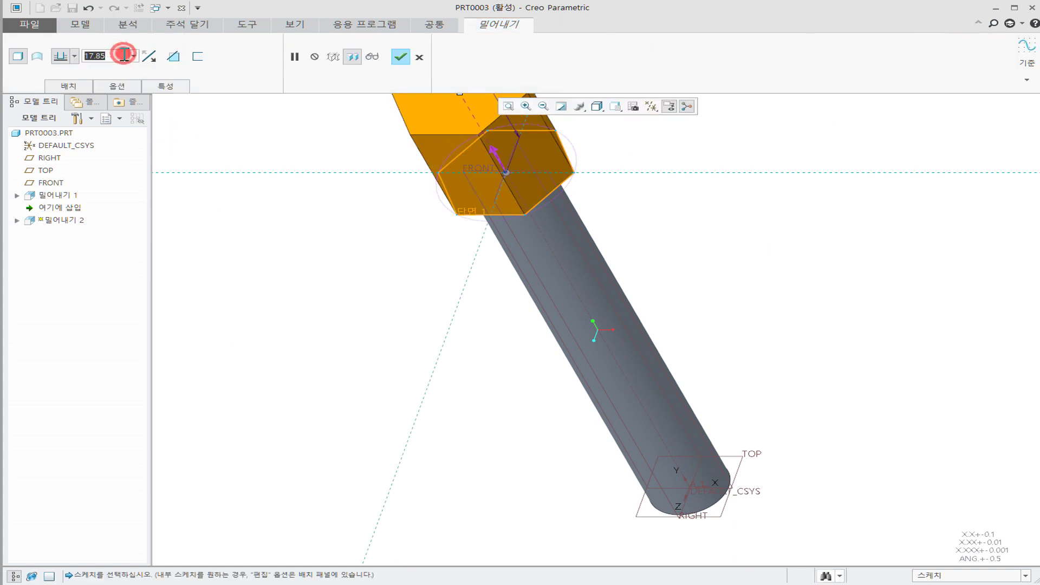
middle_click(622, 244)
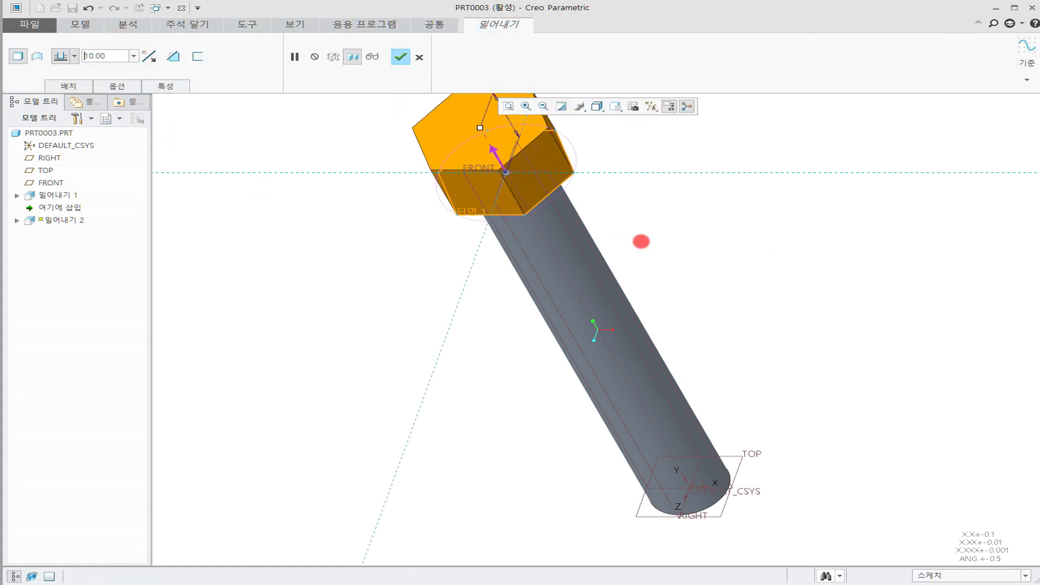
mouse_move(685, 253)
middle_mouse_down()
mouse_move(610, 278)
mouse_move(620, 255)
mouse_move(696, 420)
mouse_move(664, 367)
mouse_move(701, 383)
mouse_move(665, 310)
middle_mouse_up()
Step: Limit the datum display to planes only, hiding axes, points and coordinate systems
left_click(653, 107)
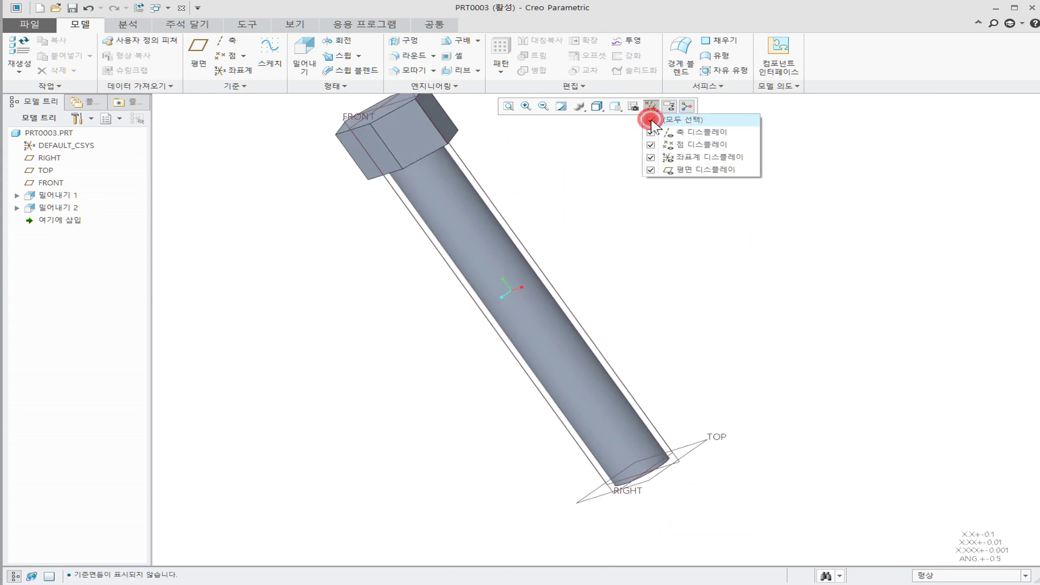
left_click(655, 119)
left_click(656, 170)
left_click(631, 247)
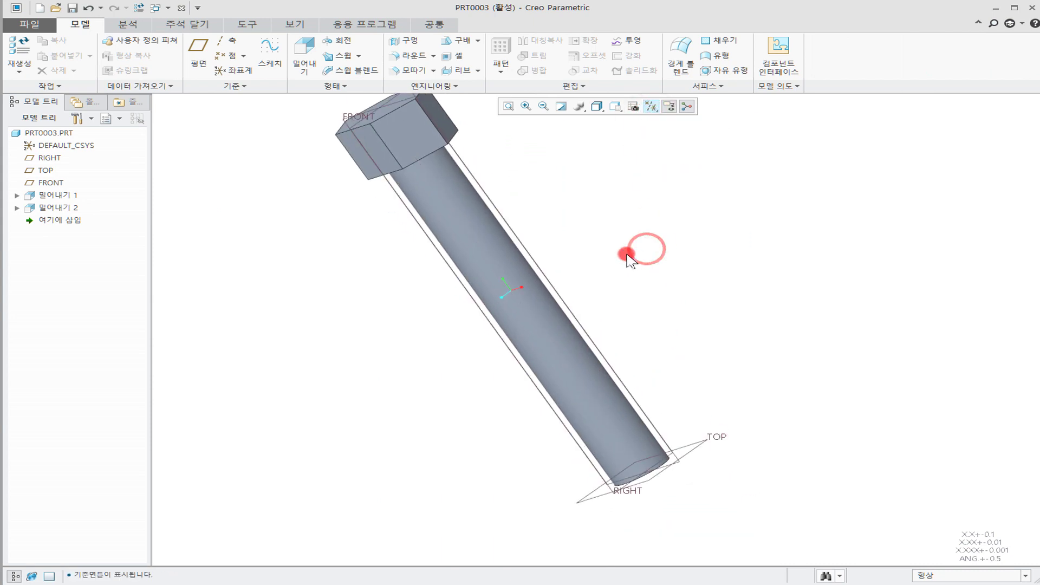
mouse_move(644, 288)
middle_mouse_down()
mouse_move(603, 269)
mouse_move(613, 276)
middle_mouse_up()
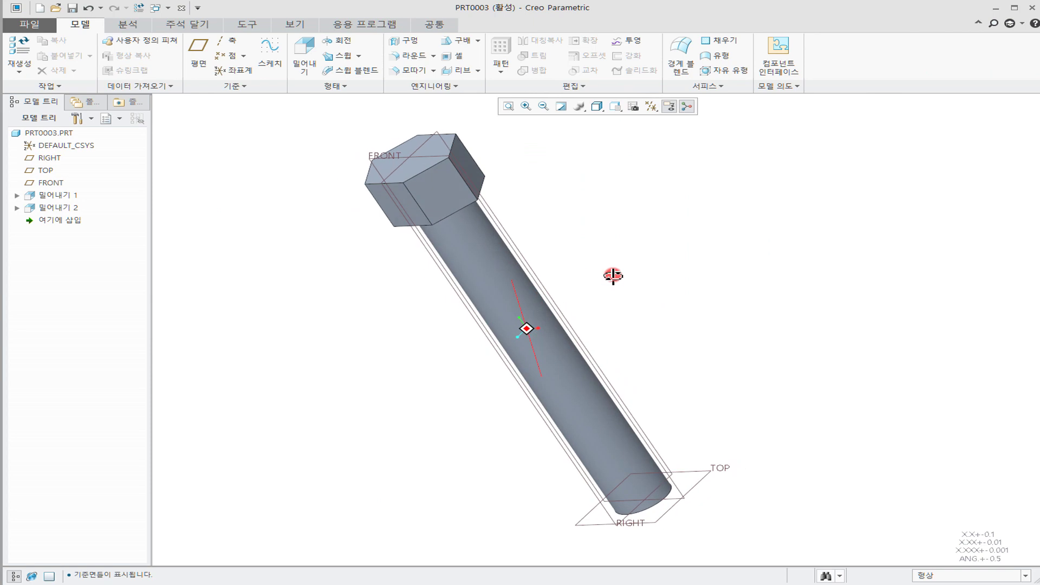
Step: Start a Cosmetic Thread feature on the bolt part
left_click(500, 232)
left_click(206, 76)
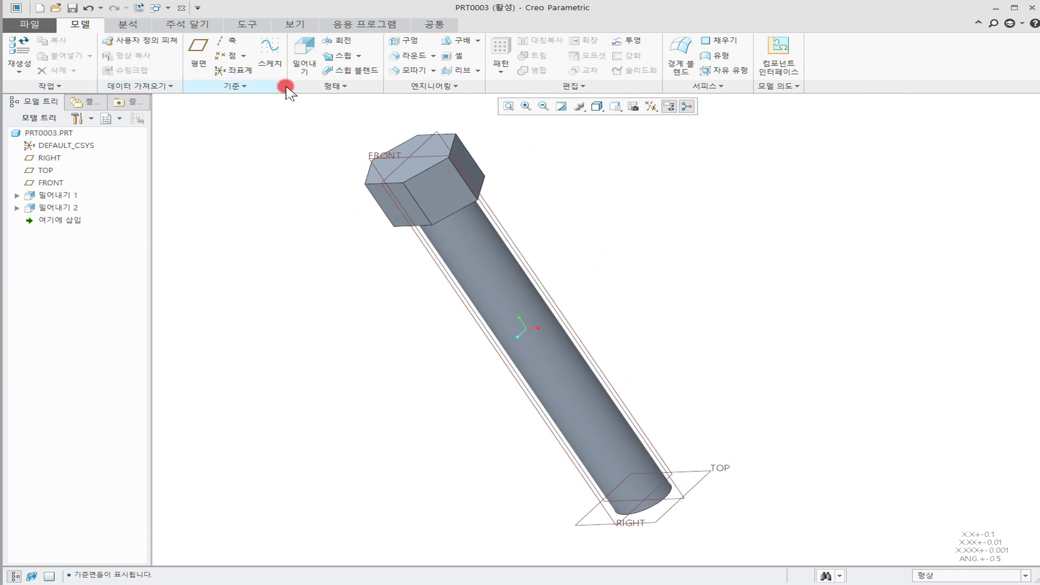
left_click(421, 94)
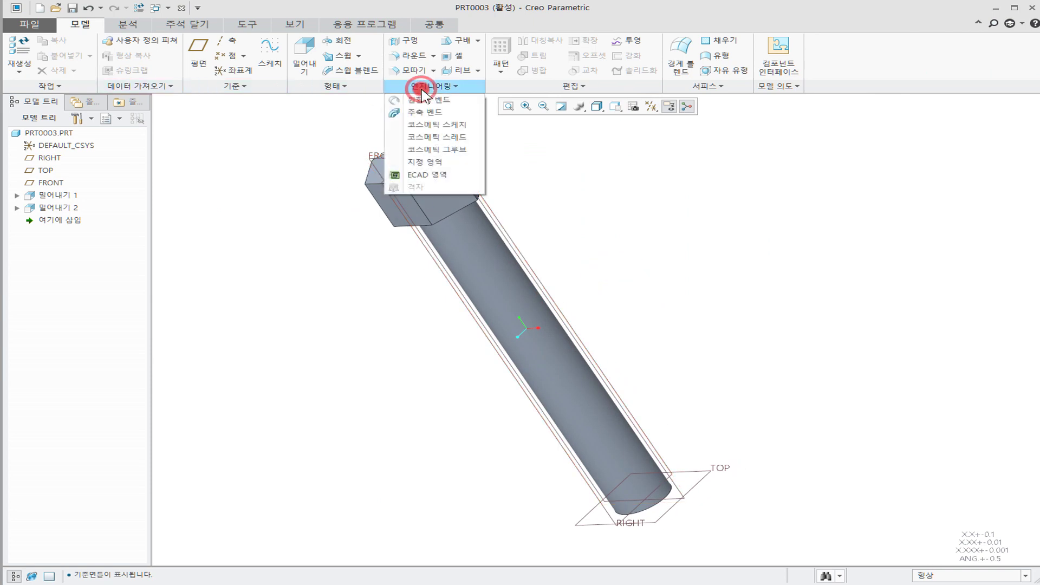
left_click(436, 142)
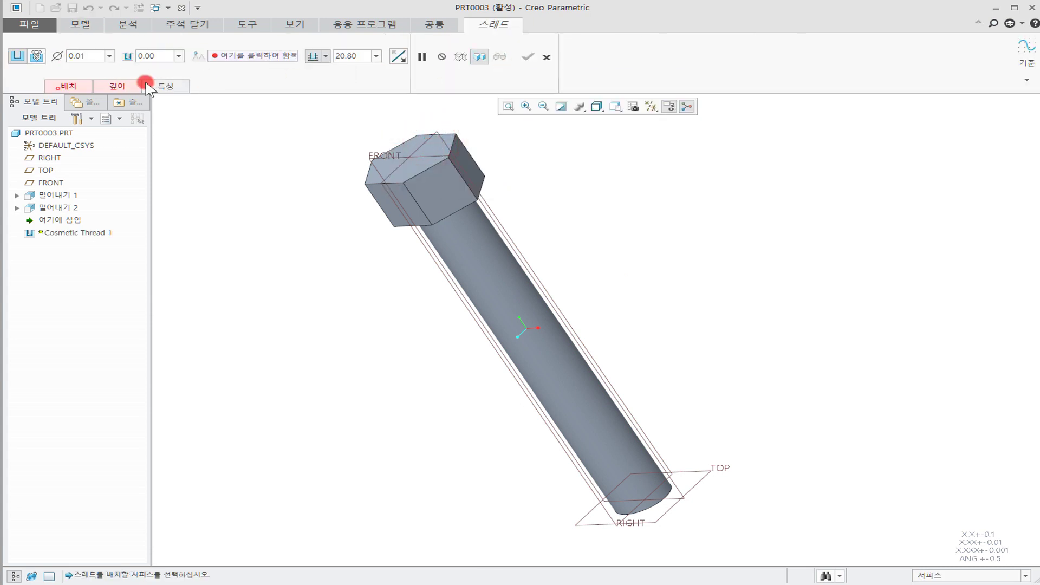
Step: Place the cosmetic thread on the bolt shank's cylindrical surface and define it as a standard ISO M10x1 thread
left_click(57, 87)
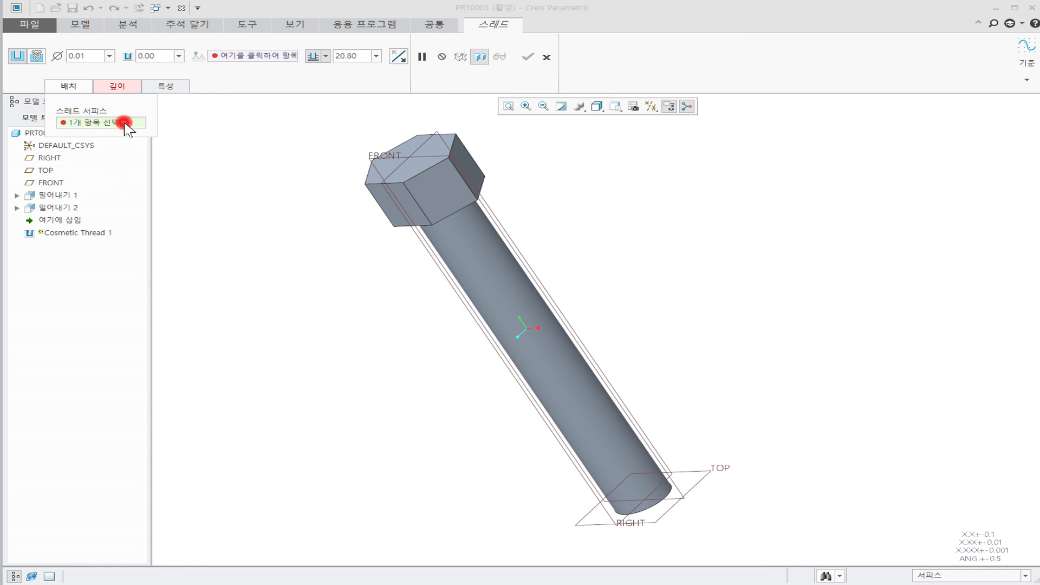
left_click(587, 400)
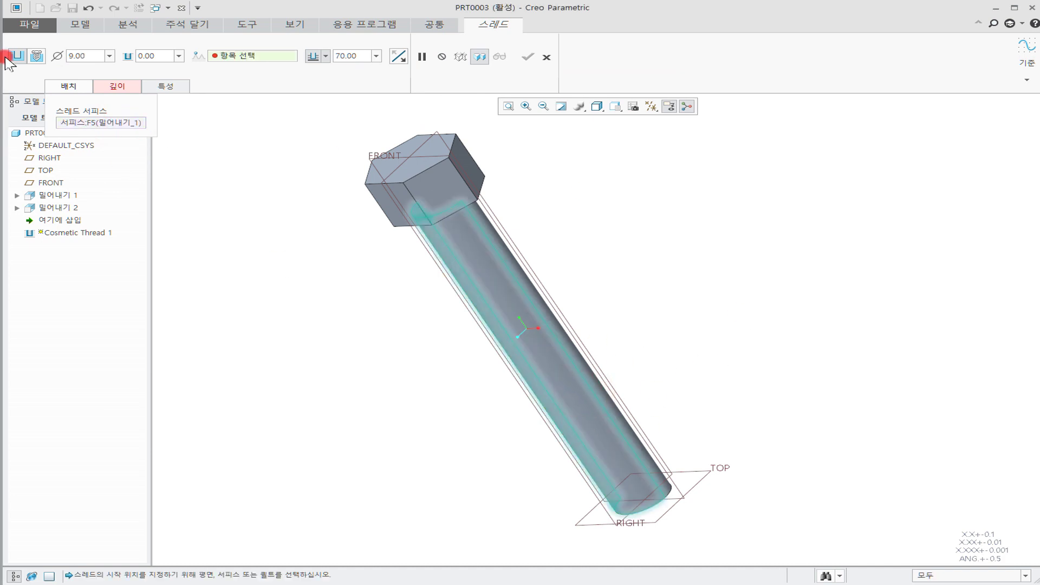
left_click(37, 56)
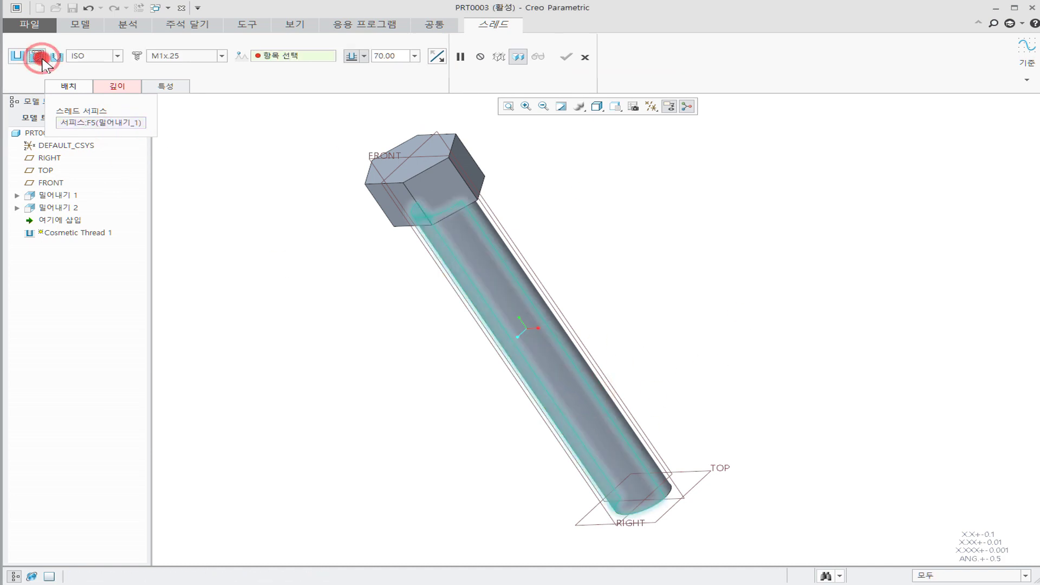
left_click(223, 56)
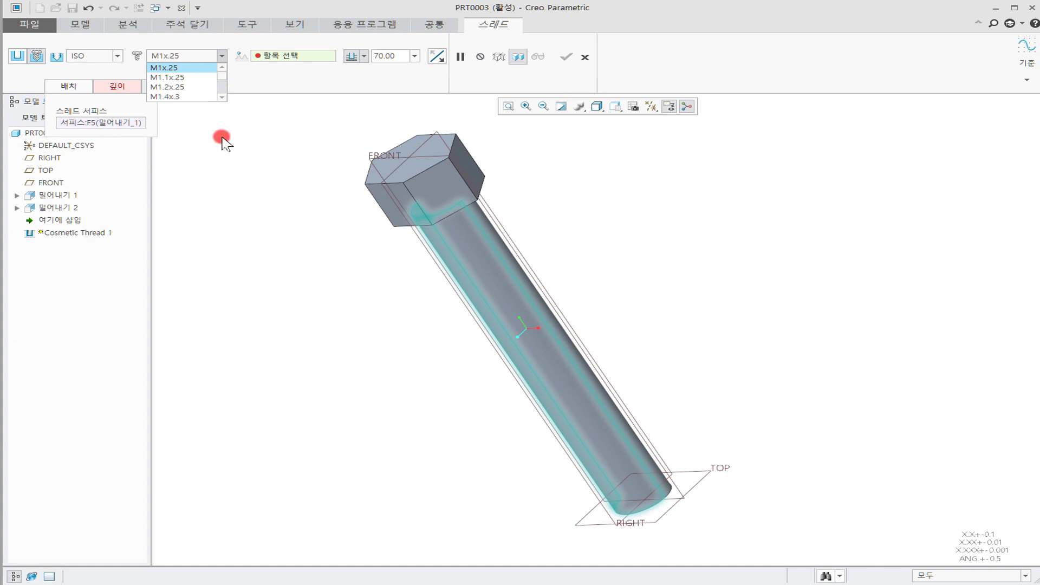
left_click(222, 97)
left_click_drag(222, 99, 221, 89)
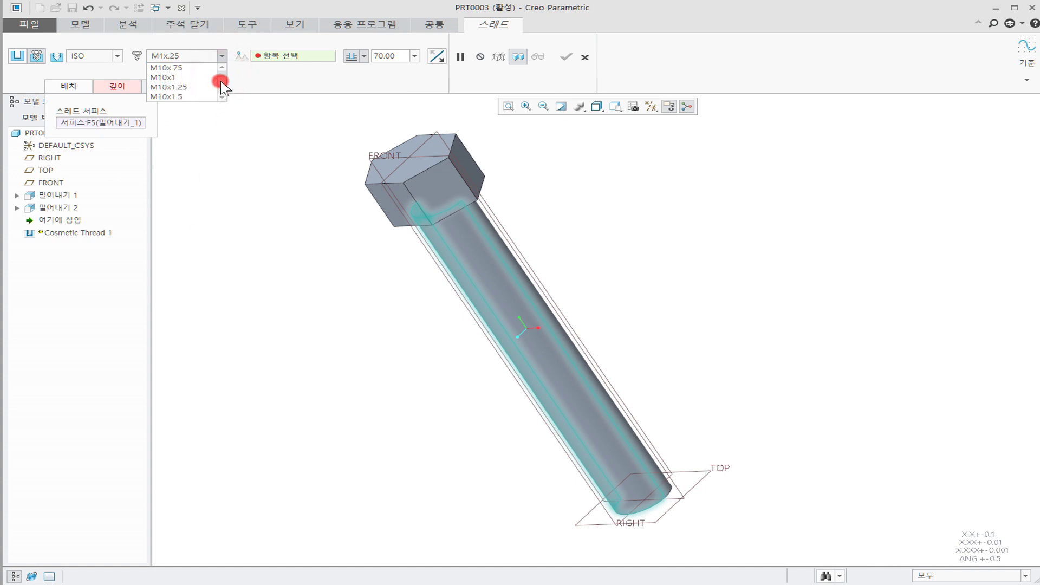
left_click(186, 77)
left_click(222, 56)
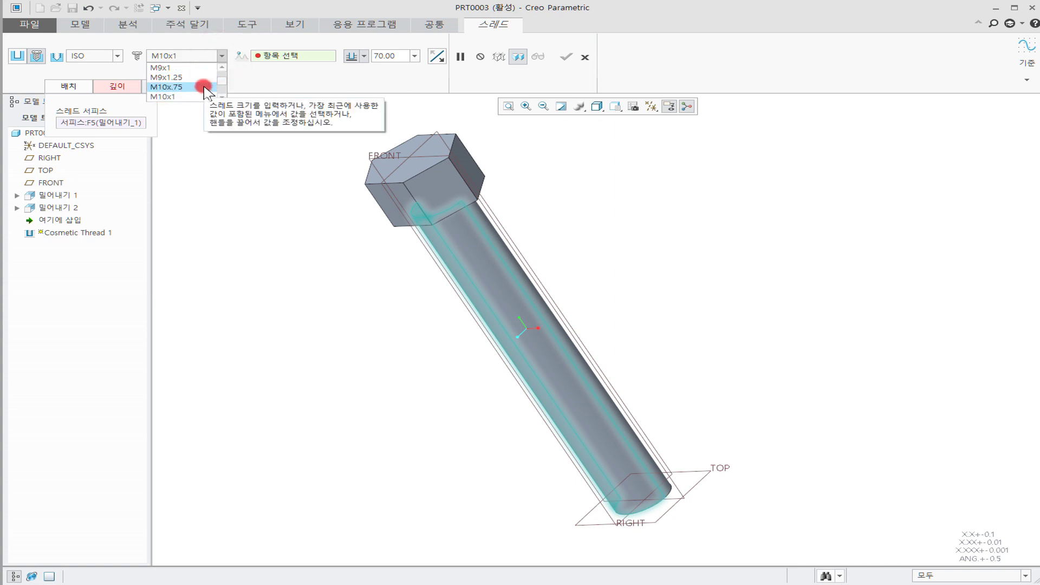
scroll(204, 87, "down", 1)
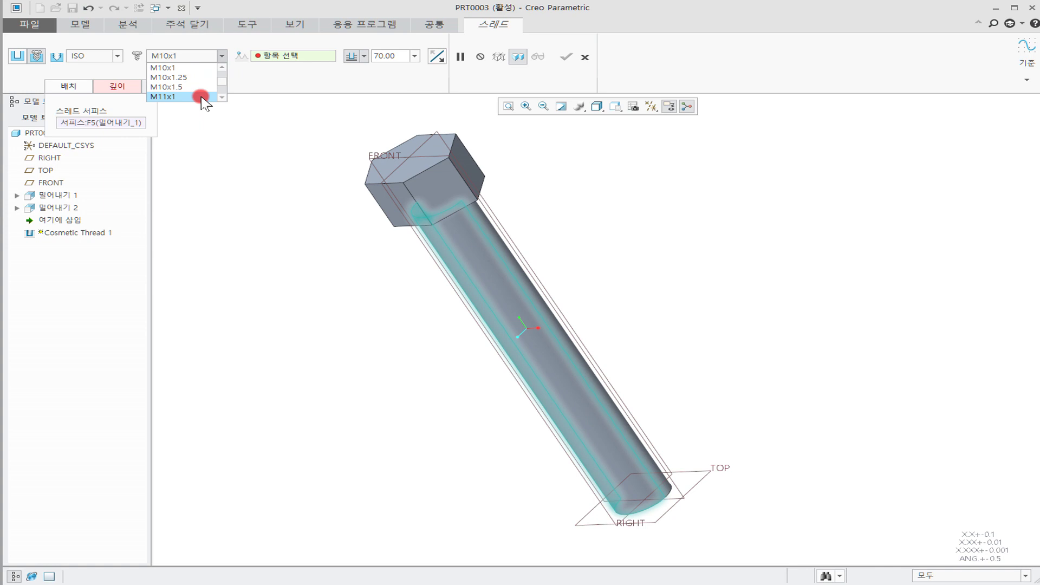
left_click(194, 68)
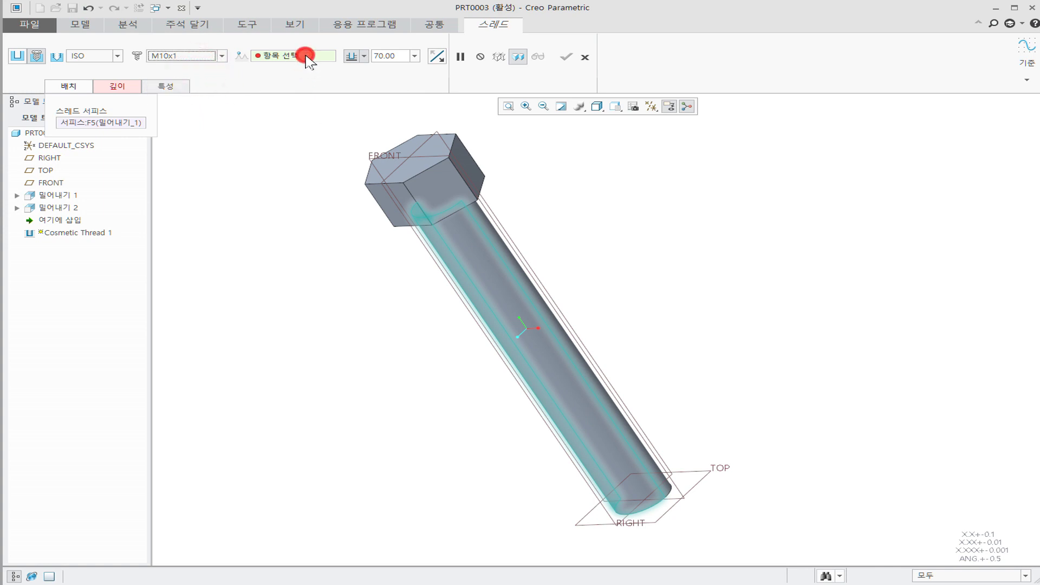
Step: Start the thread from the shank's free end face, set its depth to 50 and complete the feature
middle_click_drag(671, 307, 748, 426)
left_click(667, 507)
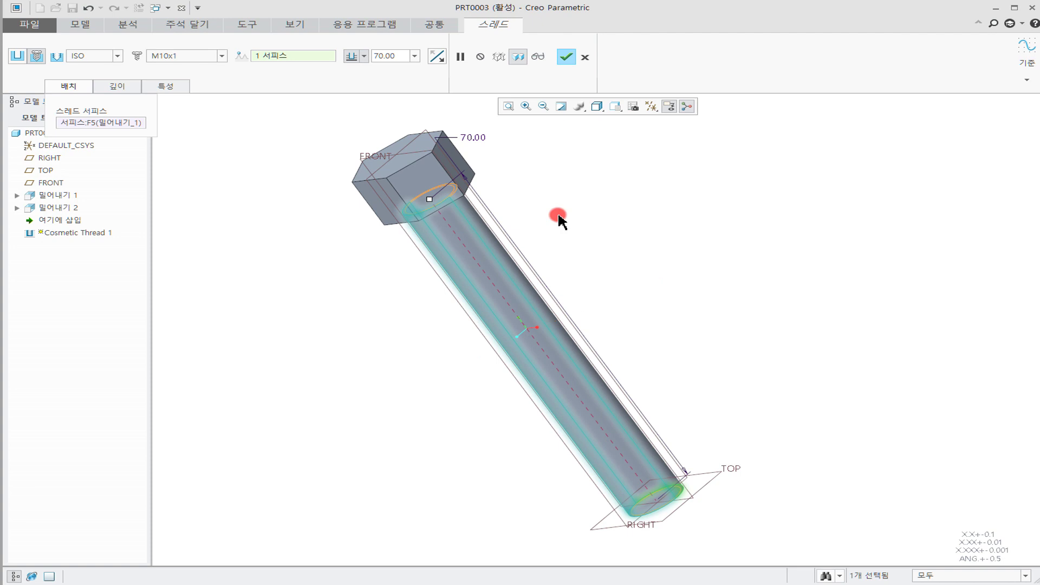
double_click(394, 56)
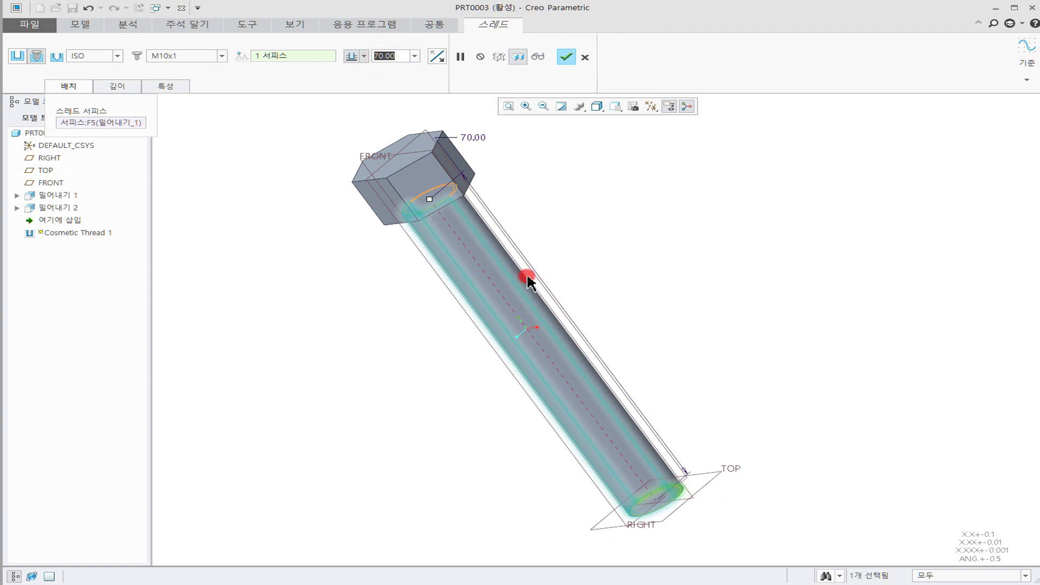
type("50")
key("Return")
middle_click_drag(639, 277, 650, 290)
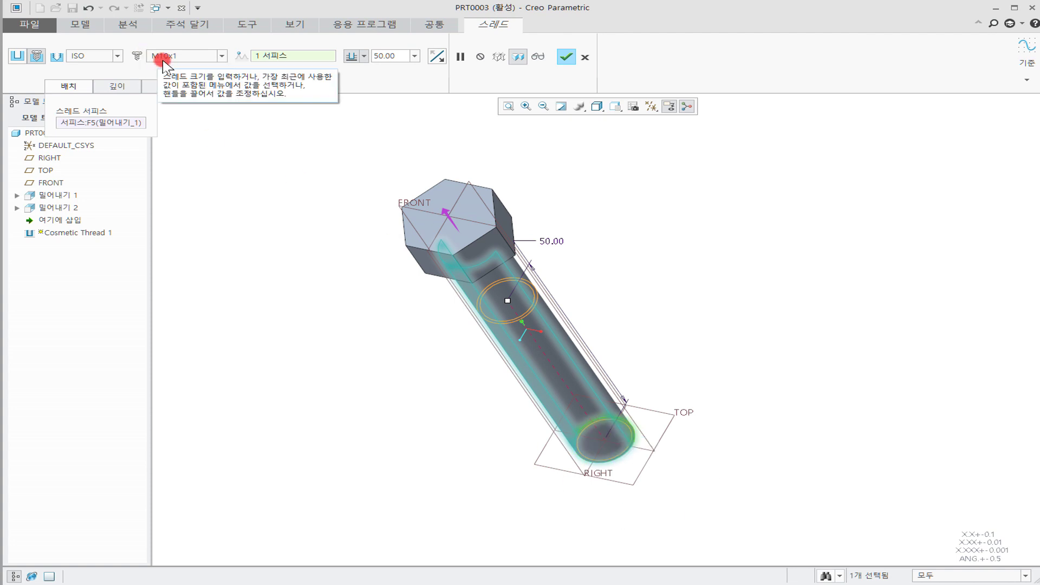
left_click(566, 57)
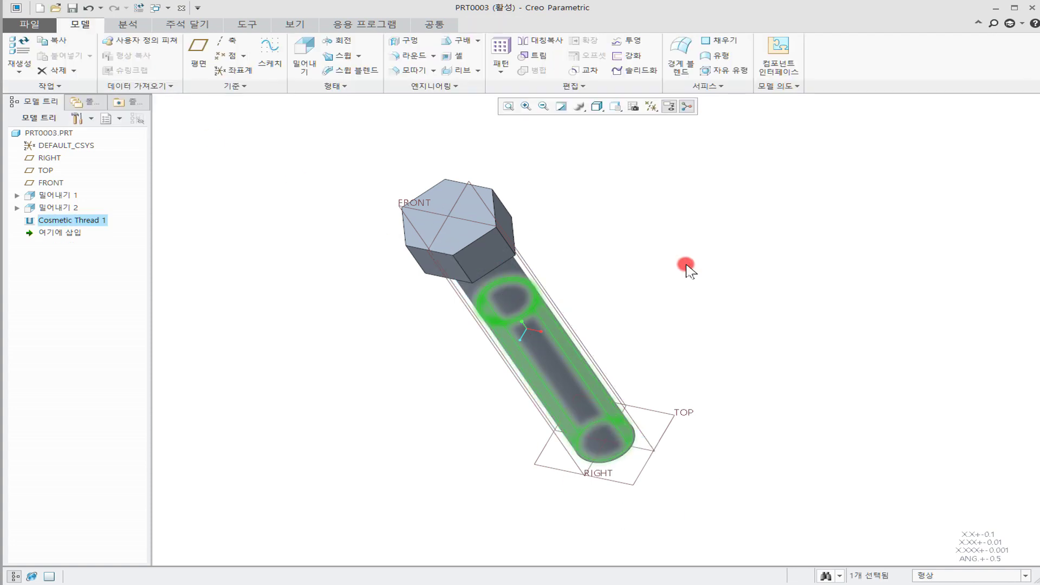
Step: Hide all datum features in the bolt part's graphics display
middle_click_drag(686, 265, 622, 196)
left_click(654, 107)
left_click(654, 122)
left_click(603, 169)
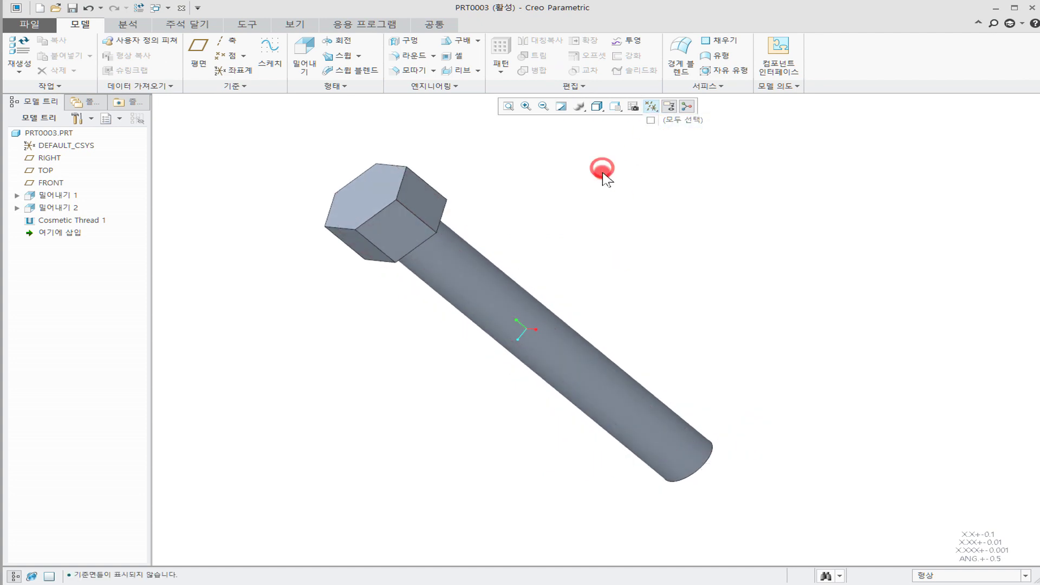
middle_click_drag(629, 261, 637, 240)
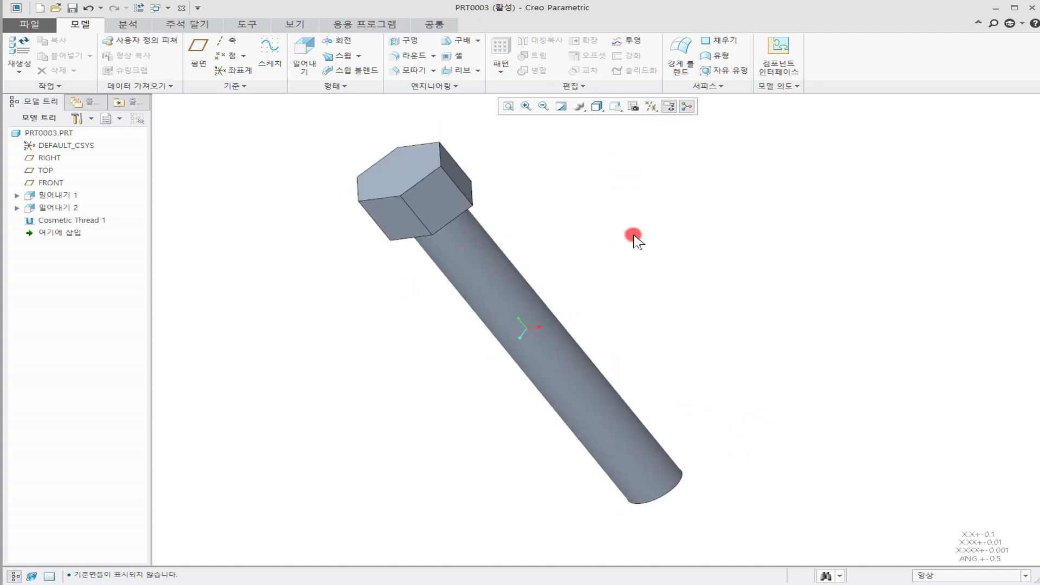
Step: Create a new A4 drawing of the bolt part from a drawing template
left_click(35, 8)
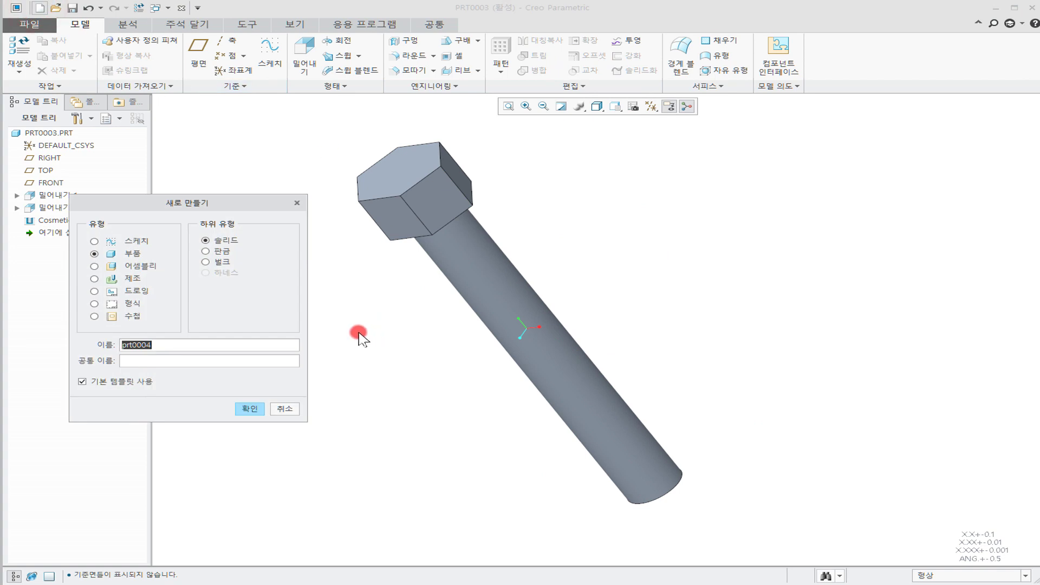
left_click(137, 291)
left_click(247, 410)
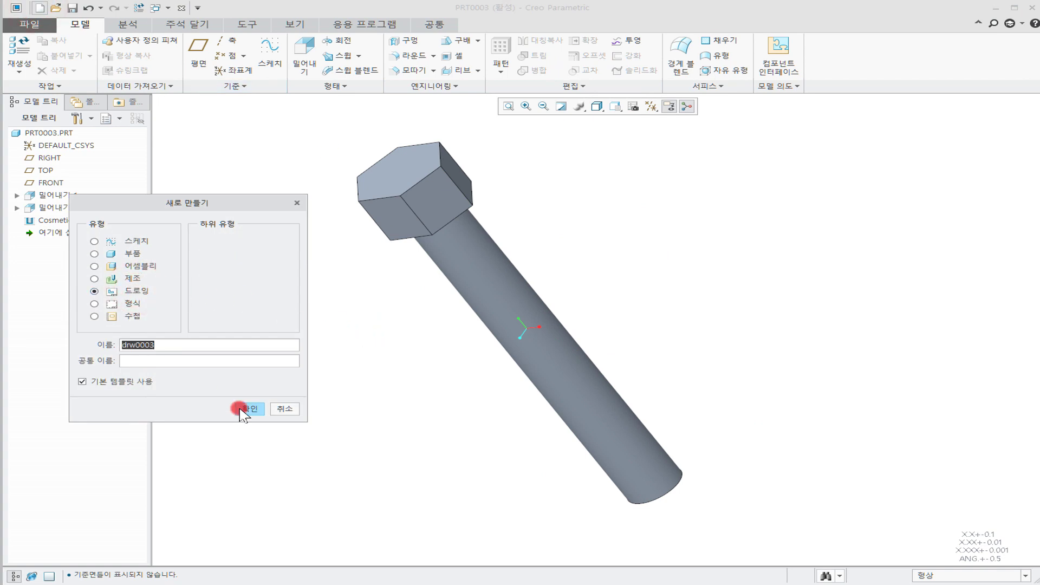
left_click(165, 354)
left_click(227, 437)
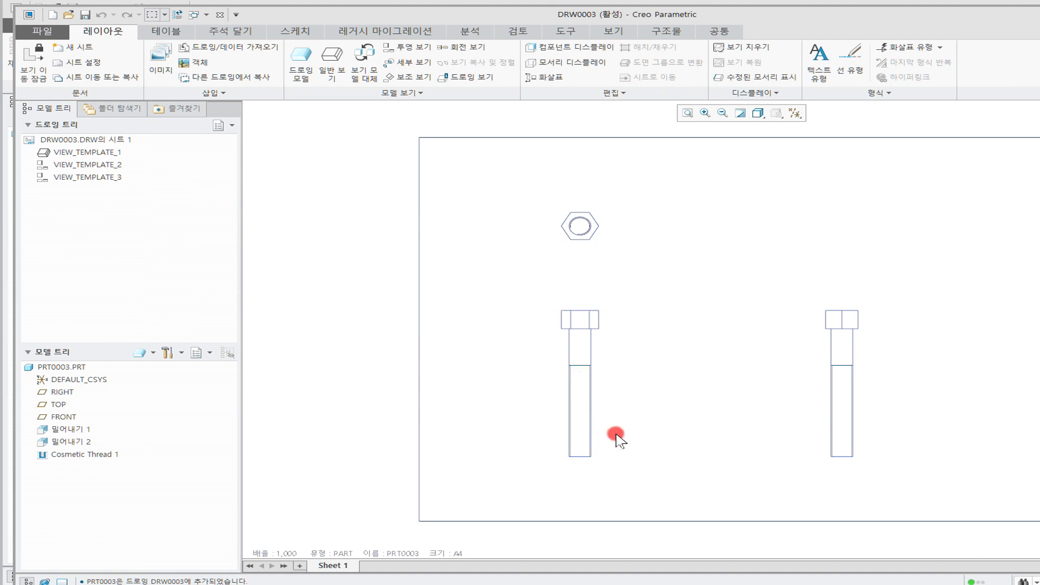
Step: Insert a projected view of the bolt's front view, placed between the front view and the existing side view
scroll(676, 424, "up", 1)
middle_click_drag(676, 425, 596, 416)
left_click(407, 48)
left_click(494, 365)
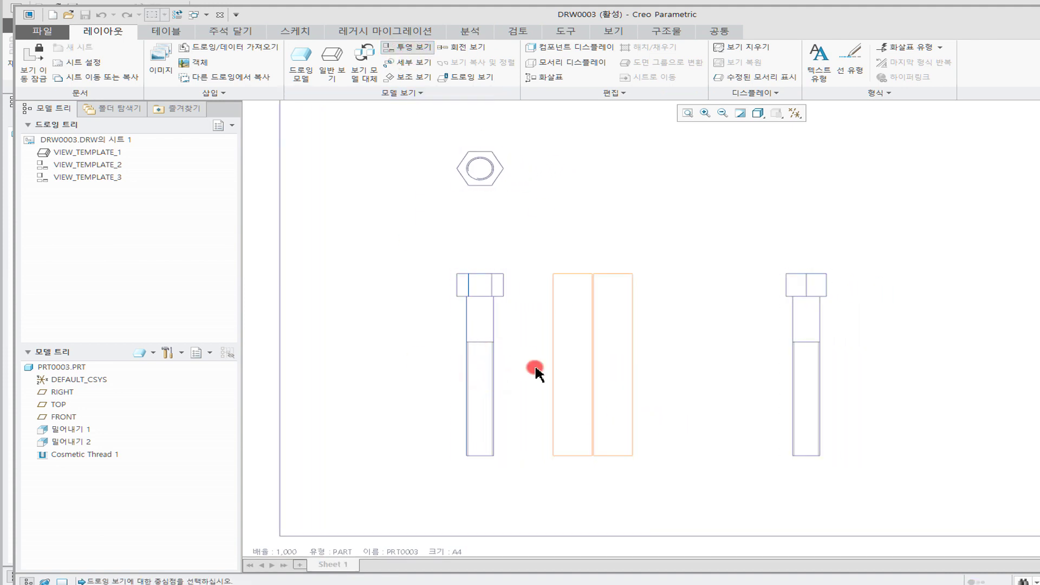
left_click(594, 367)
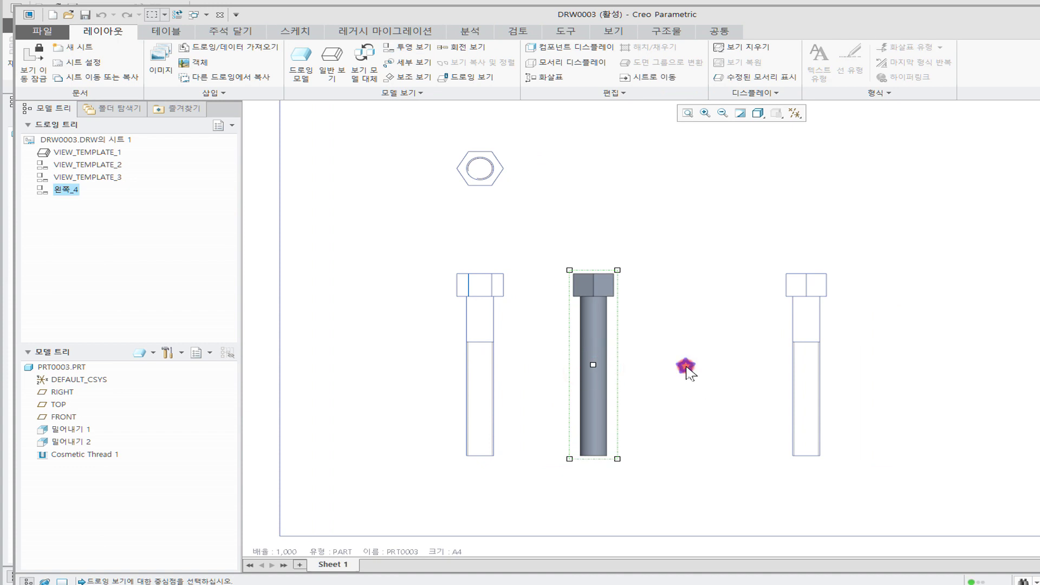
left_click(687, 370)
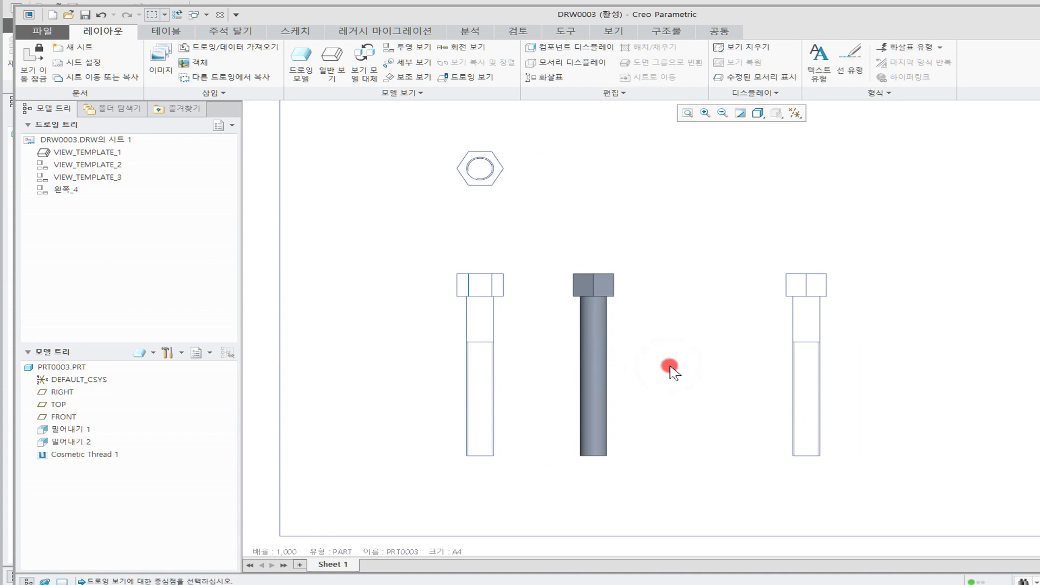
Step: Examine how the bolt's thread is displayed in the front view compared with the shaded projected view
scroll(670, 365, "up", 1)
scroll(550, 370, "up", 1)
left_click(428, 363)
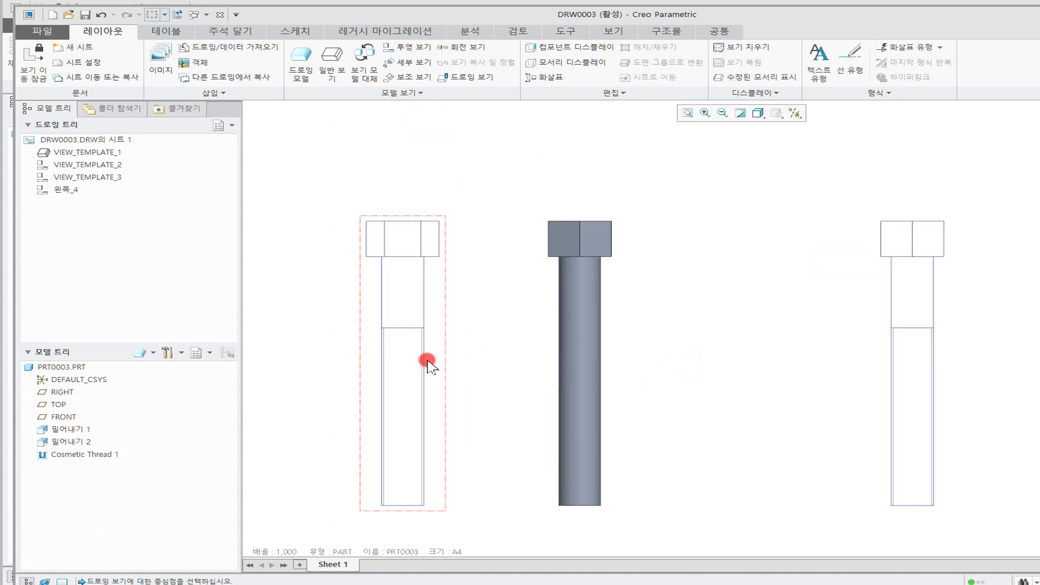
left_click(428, 363)
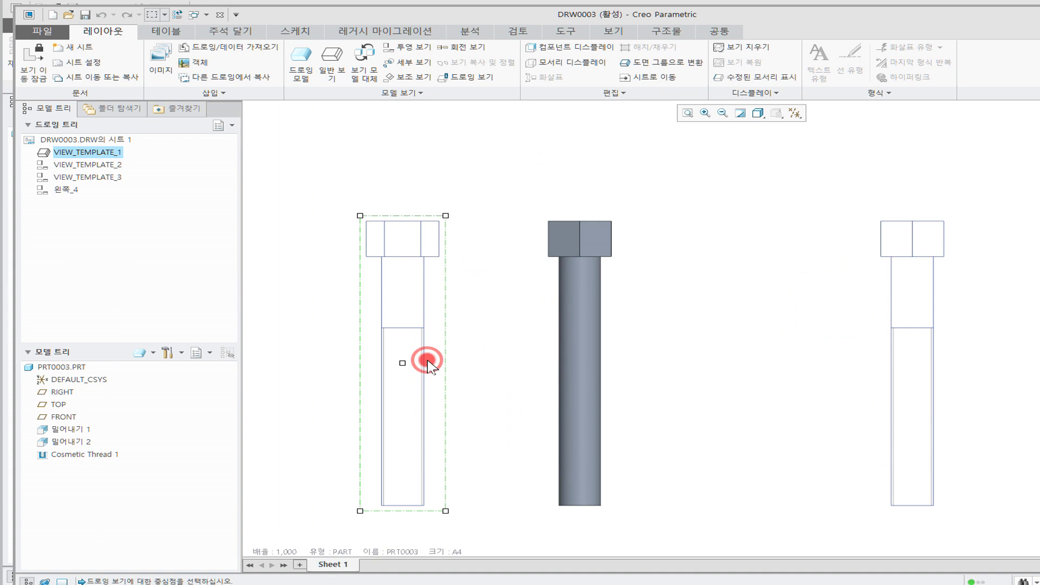
left_click(575, 367)
left_click(664, 371)
left_click(582, 367)
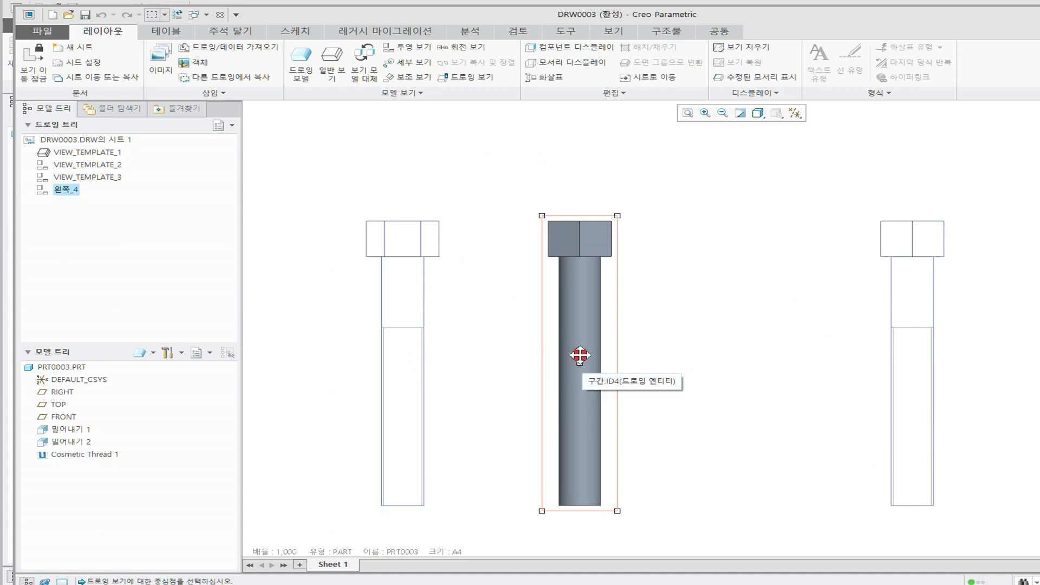
left_click(715, 356)
left_click(602, 349)
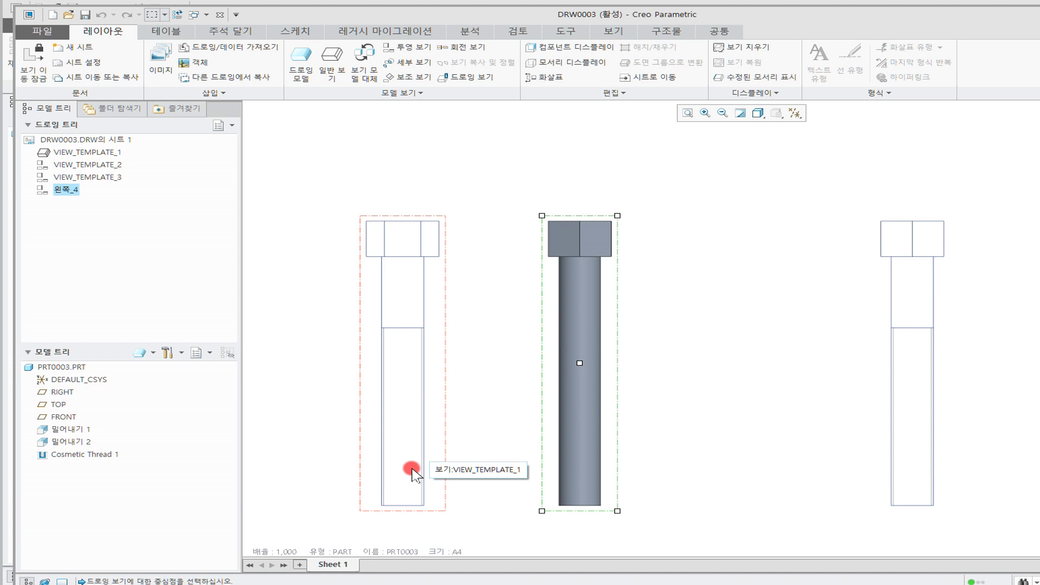
left_click(330, 68)
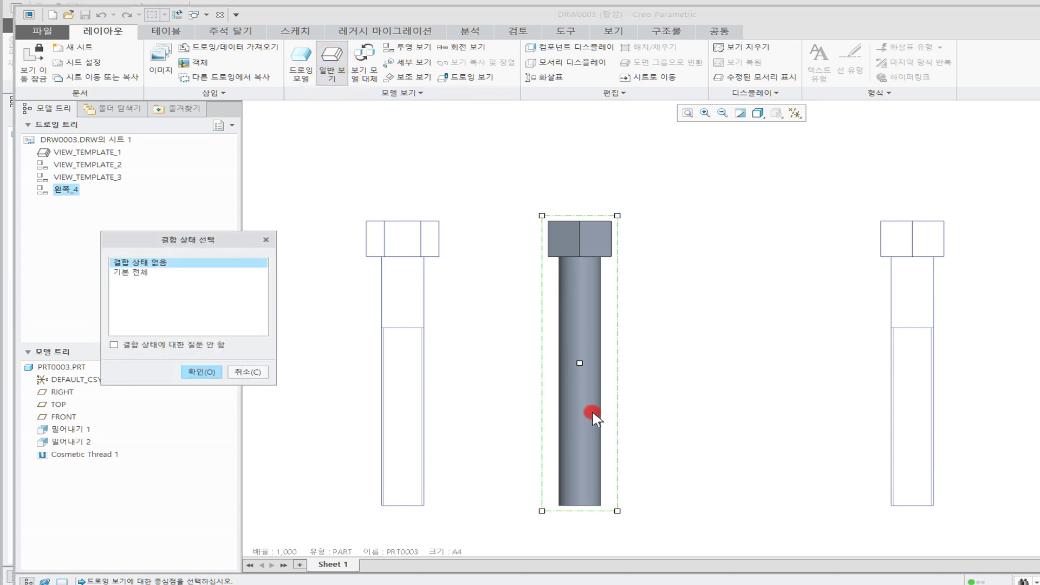
left_click(245, 372)
left_click(646, 384)
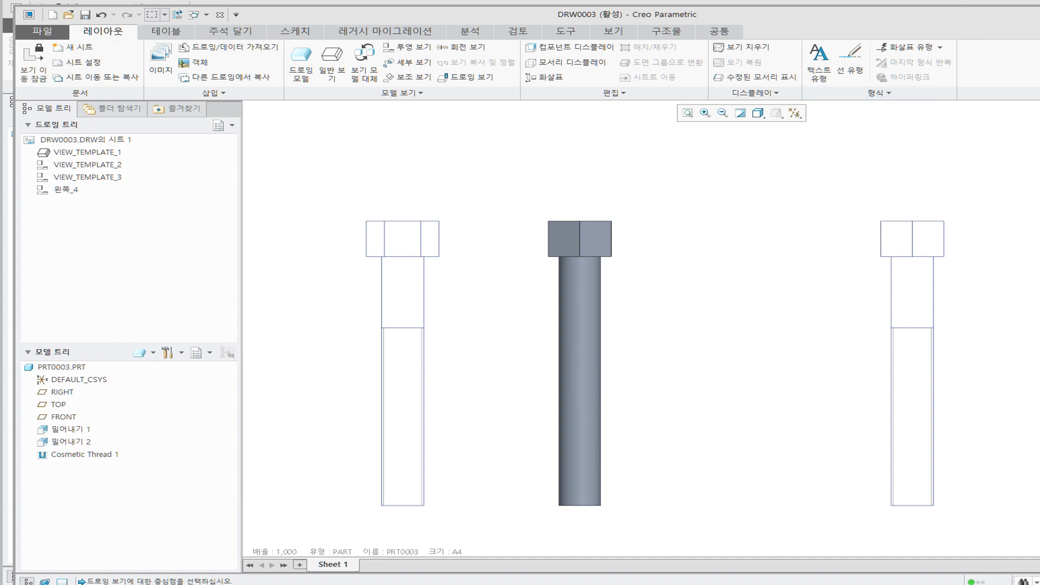
Step: Return to the PRT0003 part window and inspect the bolt from different angles
left_click(359, 228)
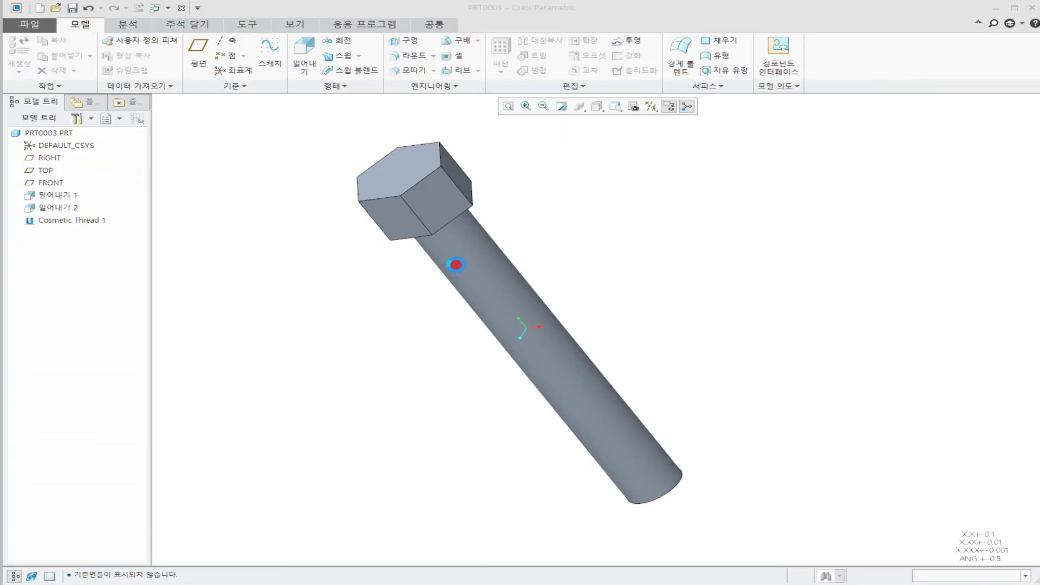
left_click(670, 295)
mouse_move(670, 297)
middle_mouse_down()
mouse_move(669, 333)
mouse_move(692, 305)
middle_mouse_up()
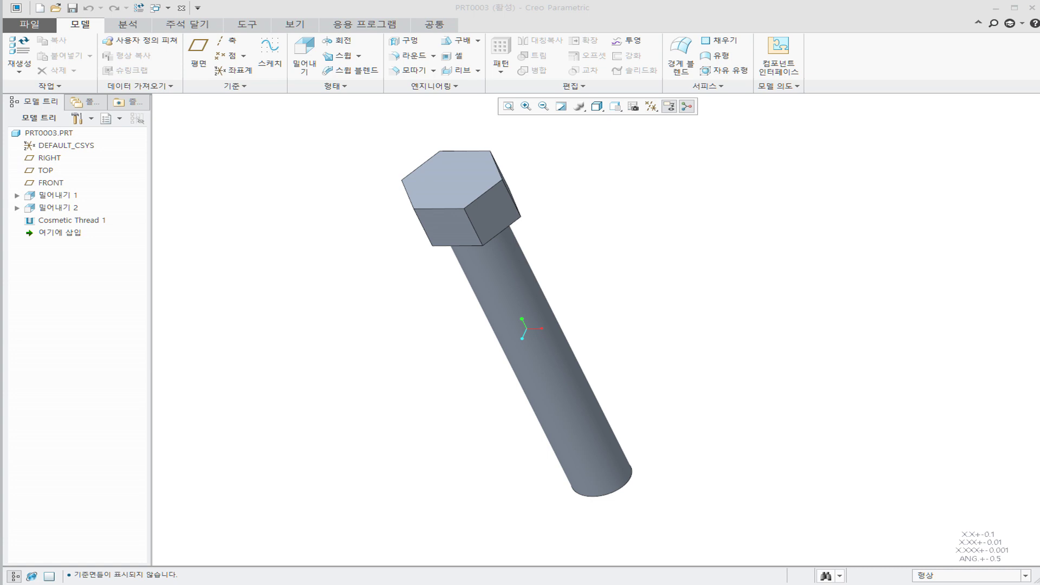
middle_click_drag(632, 269, 573, 251)
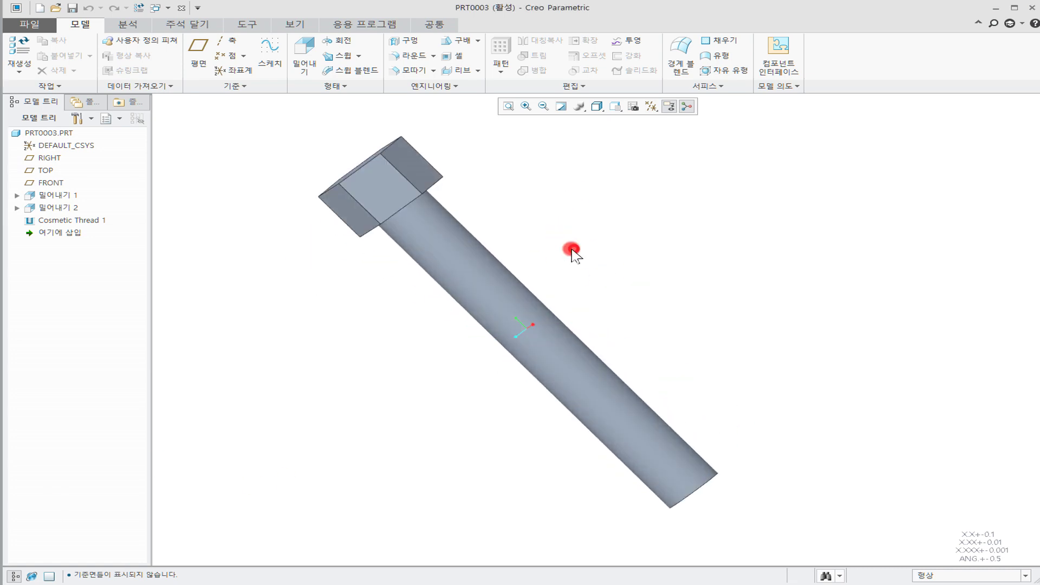
Step: Switch to the helical sweep and blend lesson PDF in ezPDF Editor and browse to page 7 on variable pitch
left_click(102, 584)
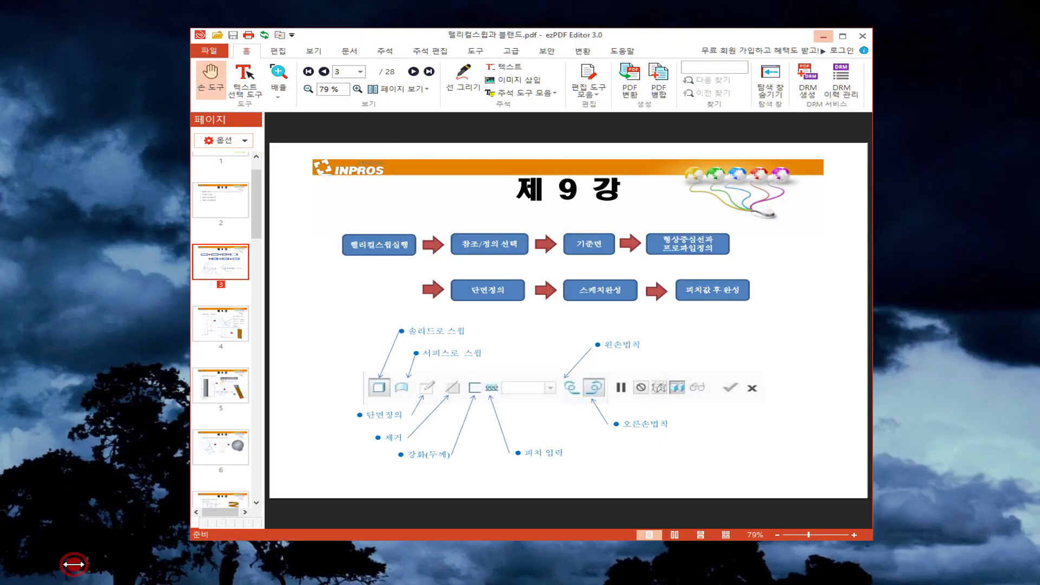
left_click(74, 566)
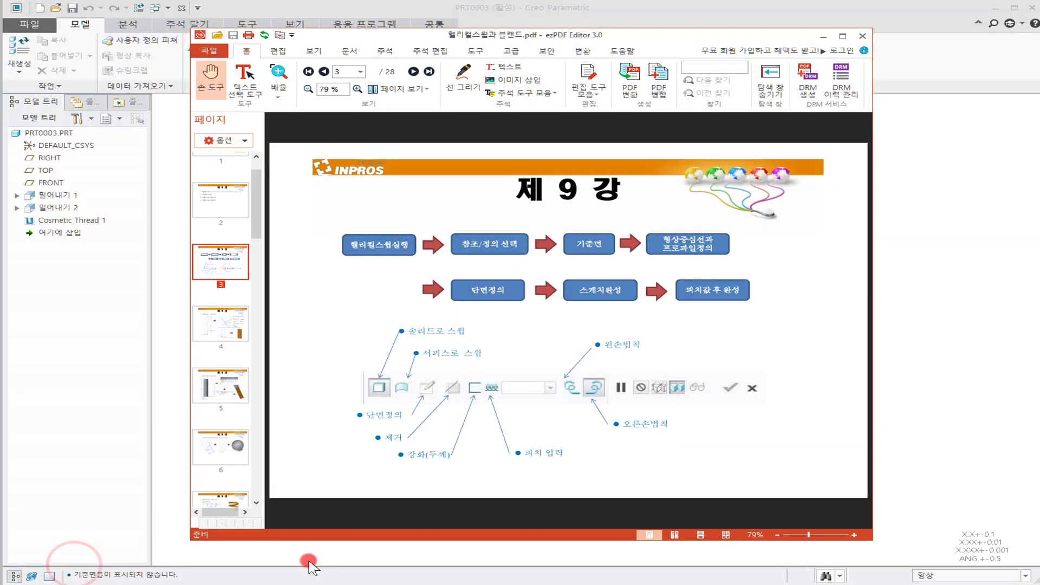
left_click(237, 328)
left_click(230, 385)
left_click(235, 446)
scroll(237, 434, "down", 2)
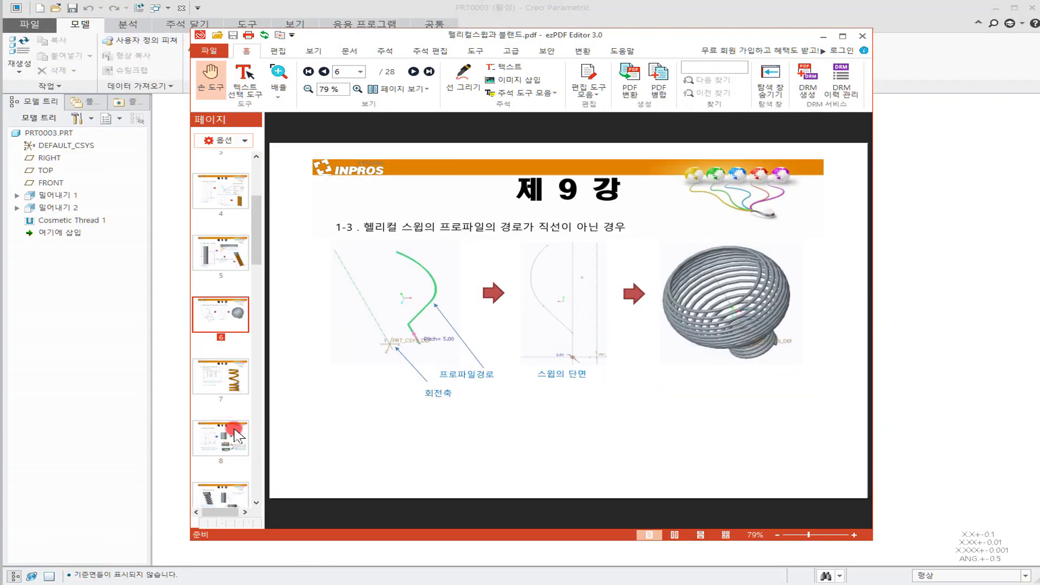
left_click(239, 385)
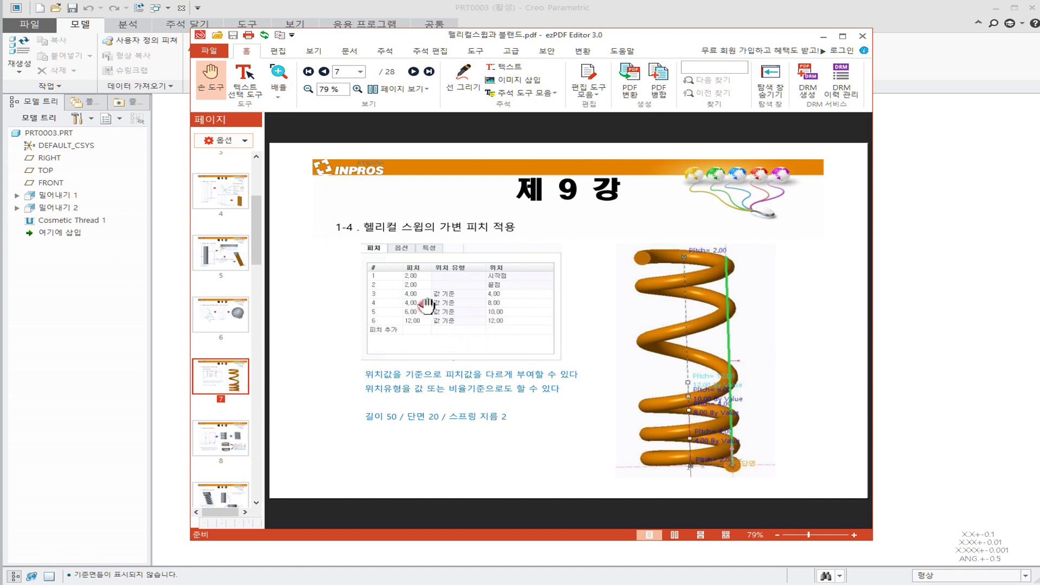
Step: Mark in red the start and end point rows, the spring's two ends, and the length 50 and section 20 values
left_click_drag(510, 281, 478, 292)
left_click_drag(684, 254, 776, 258)
left_click_drag(609, 465, 799, 465)
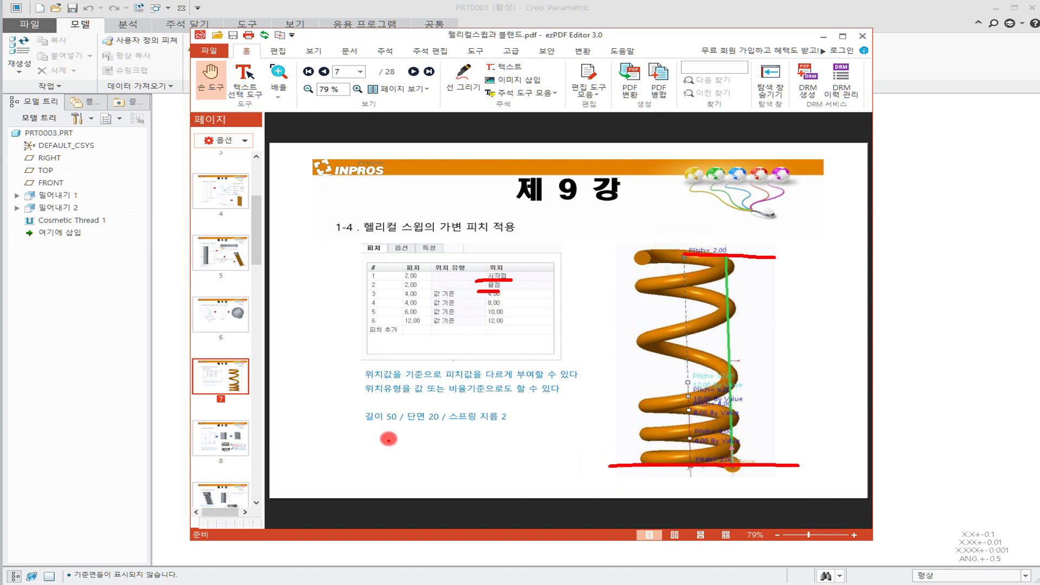
mouse_move(401, 424)
left_mouse_down()
mouse_move(351, 425)
mouse_move(444, 426)
left_mouse_up()
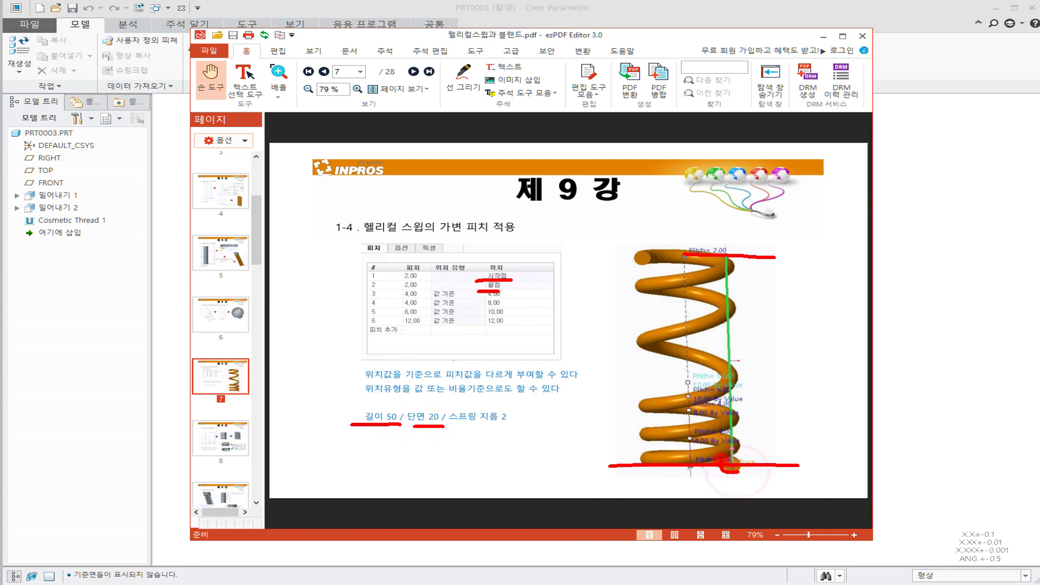
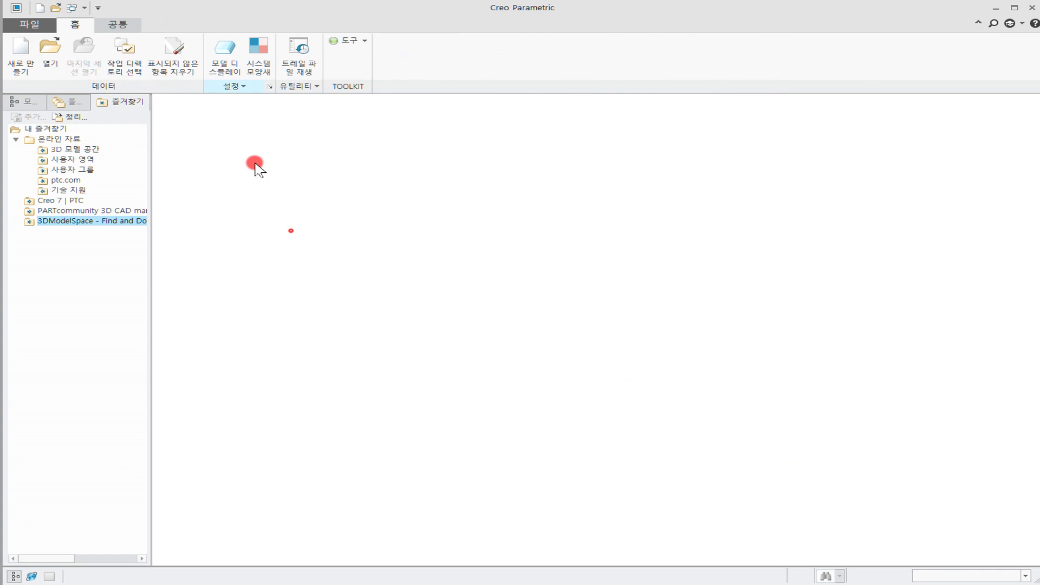
Step: Create a new solid part named TT from the default template and dismiss the mass-property notification
left_click(22, 57)
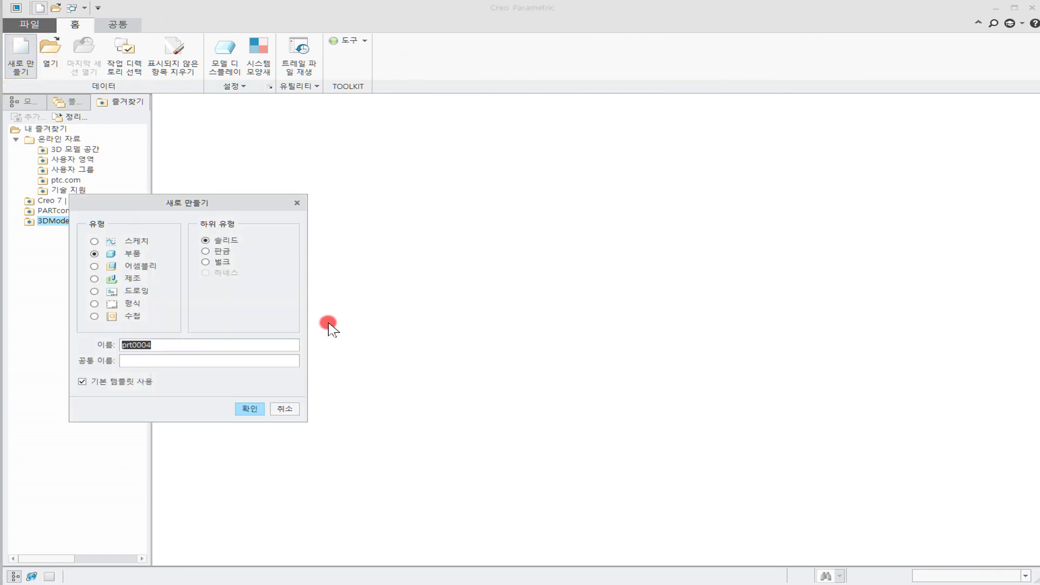
type("TT")
left_click(257, 413)
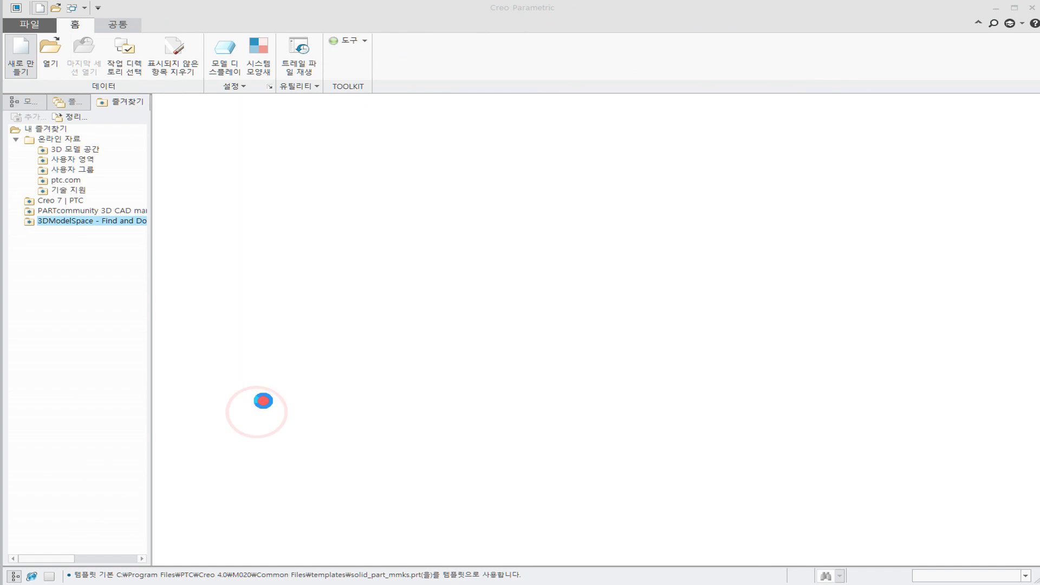
left_click(264, 404)
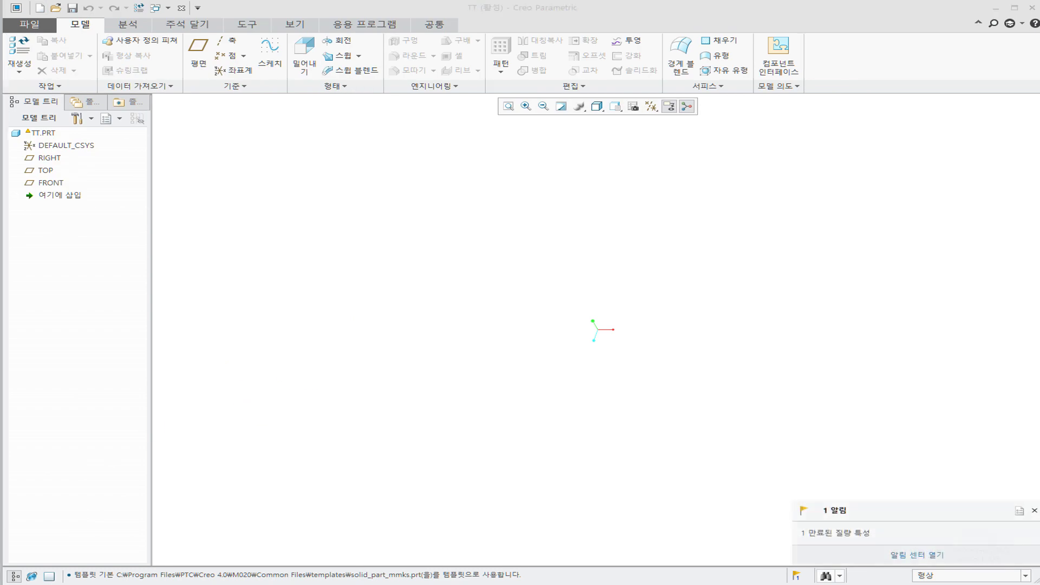
left_click(365, 387)
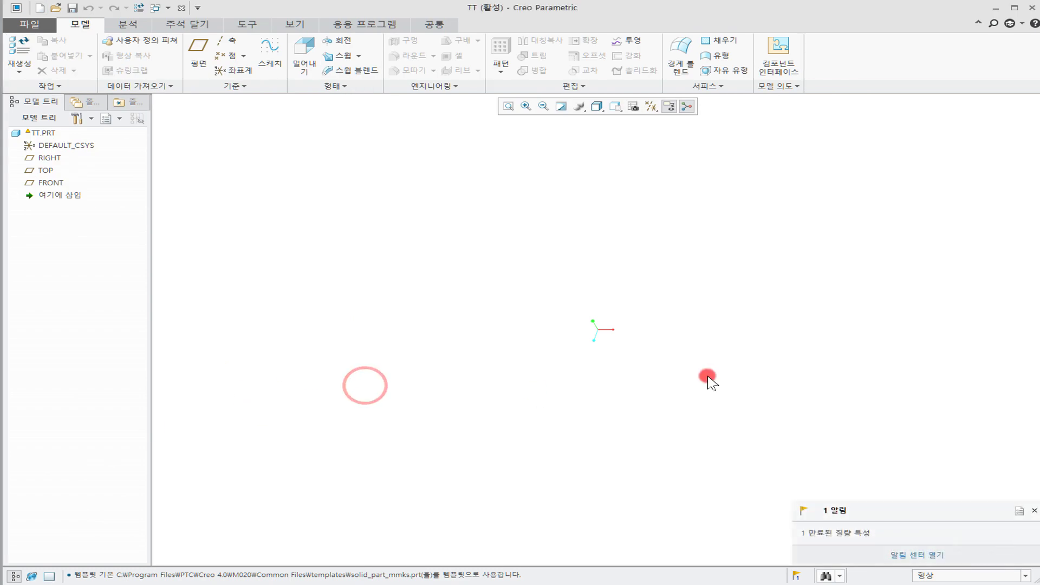
left_click(1033, 511)
left_click(648, 394)
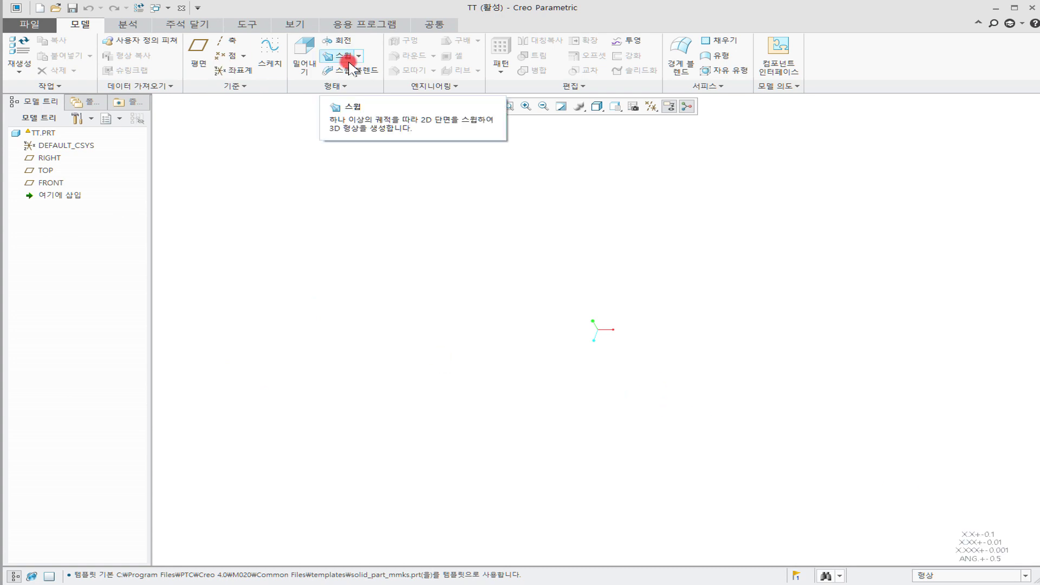
Step: Display the datum planes in the model and start a Helical Sweep feature
left_click(652, 106)
left_click(652, 120)
left_click(357, 79)
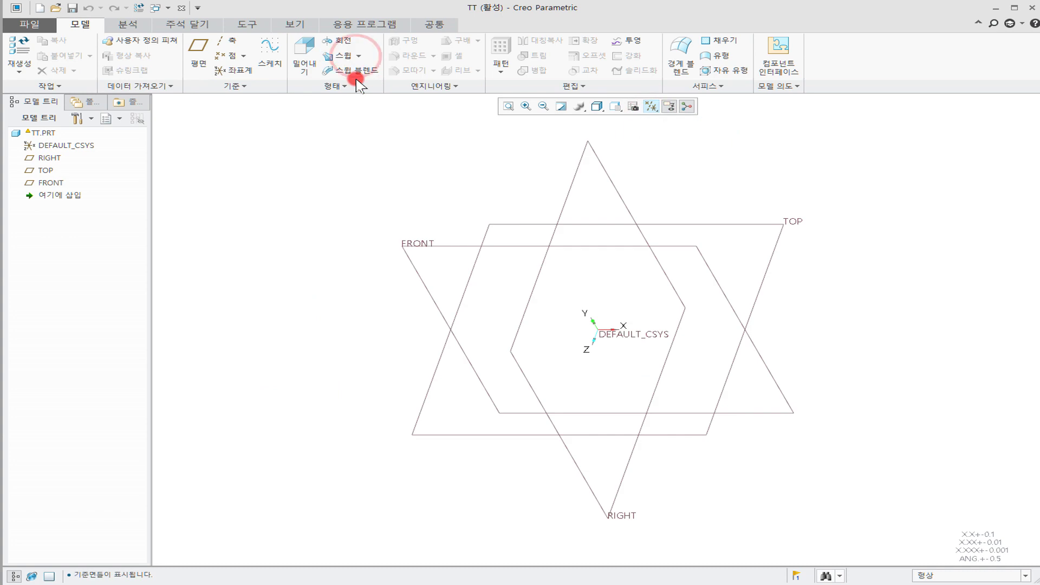
left_click(354, 82)
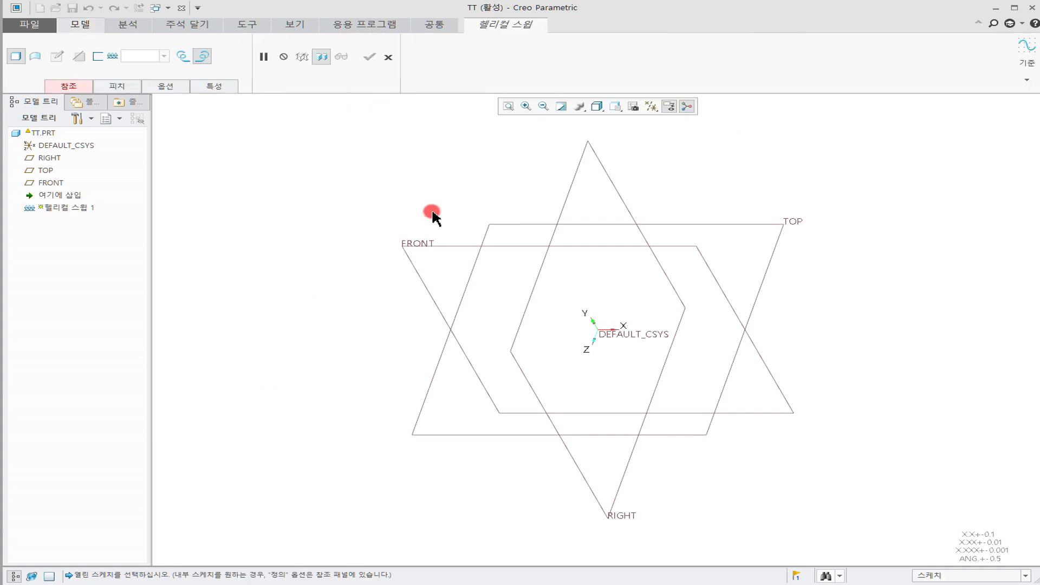
Step: Define the helix profile sketch on the FRONT plane and orient the view square to the sketch
left_click(53, 85)
left_click(417, 245)
left_click(185, 134)
left_click(416, 238)
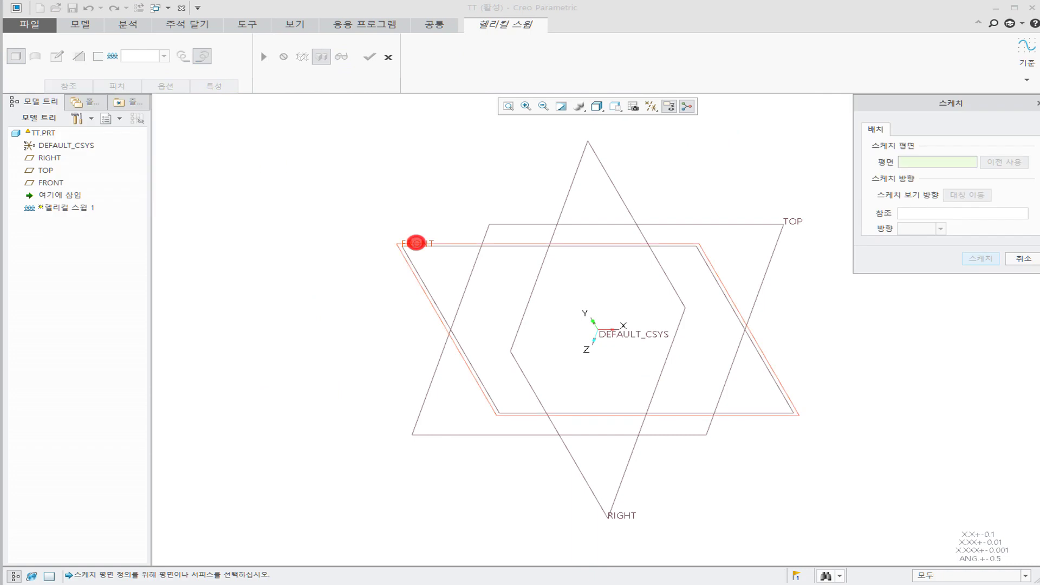
left_click(983, 265)
left_click(713, 178)
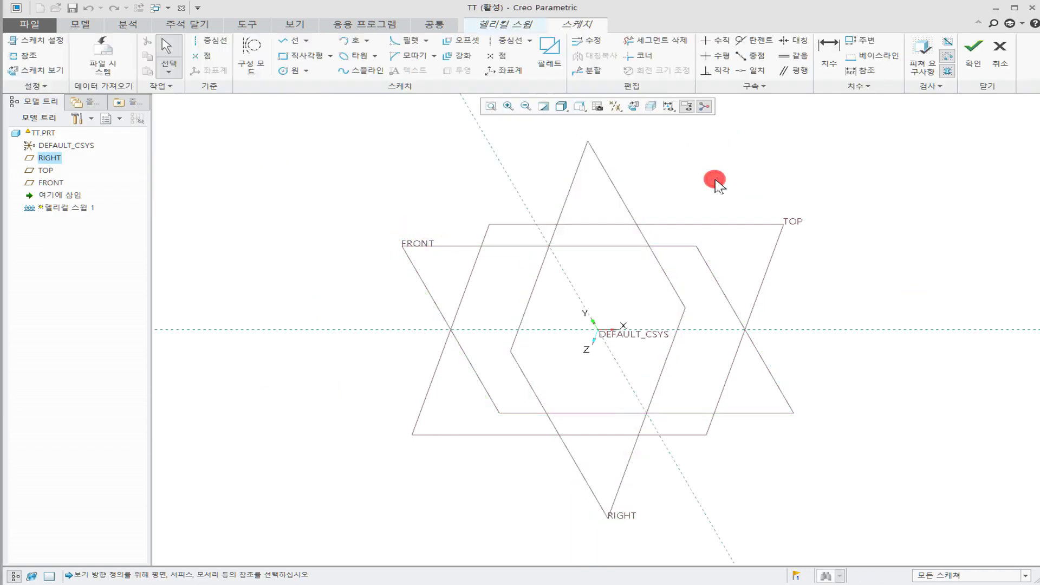
left_click(633, 109)
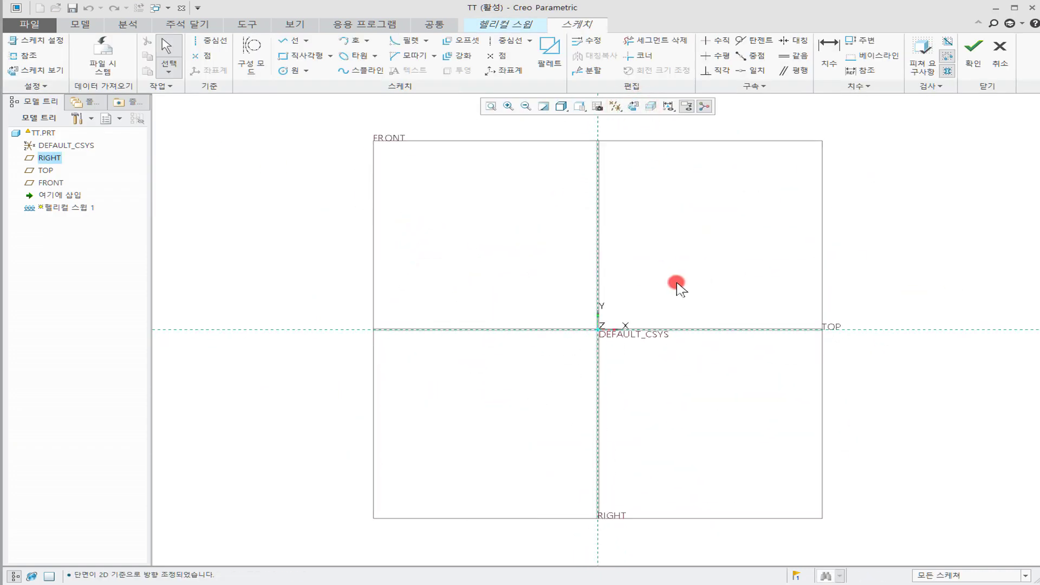
Step: Draw a vertical datum centerline through the origin, along the RIGHT plane, as the helix axis
left_click(205, 41)
left_click(454, 279)
left_click(453, 428)
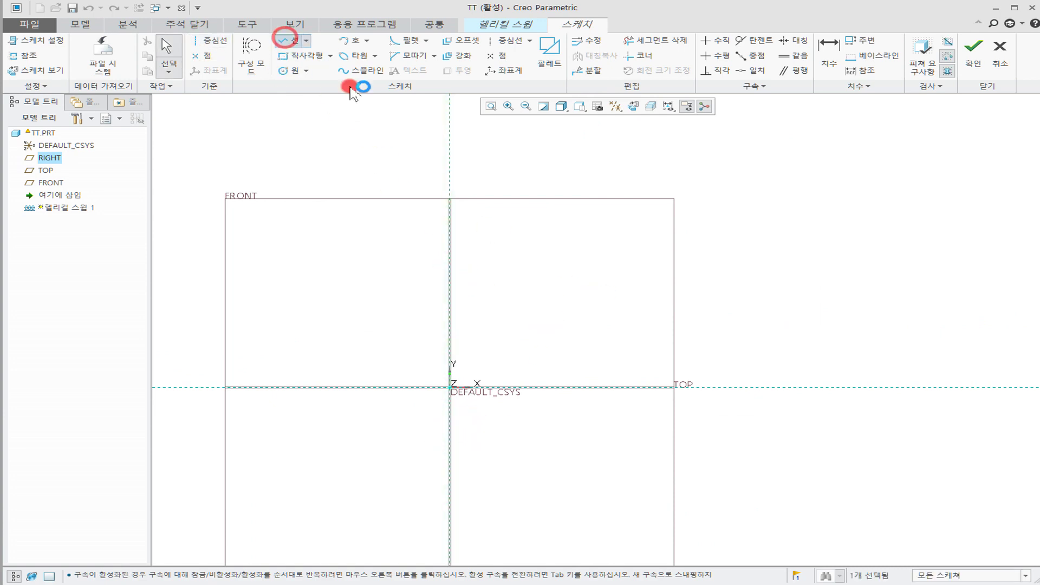
left_click(288, 40)
left_click(209, 40)
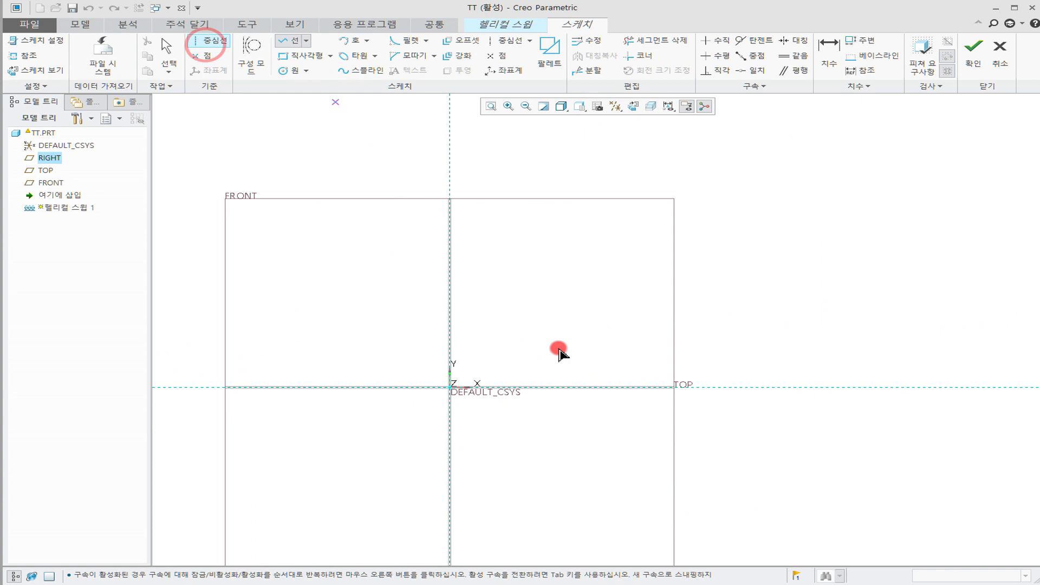
left_click(451, 441)
left_click(453, 323)
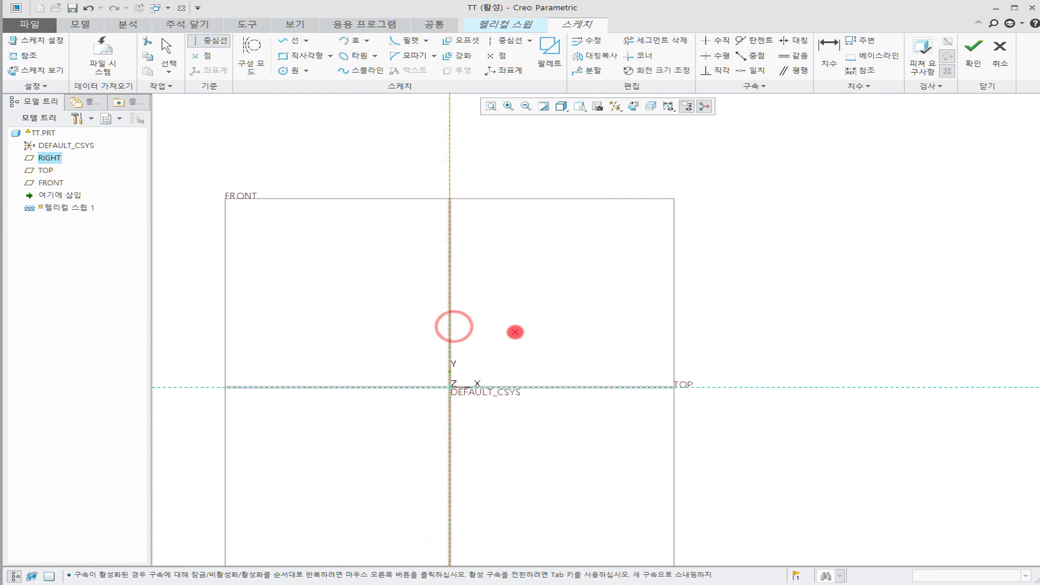
middle_click(517, 335)
left_click(284, 40)
left_click(529, 387)
middle_click(515, 192)
middle_click(574, 233)
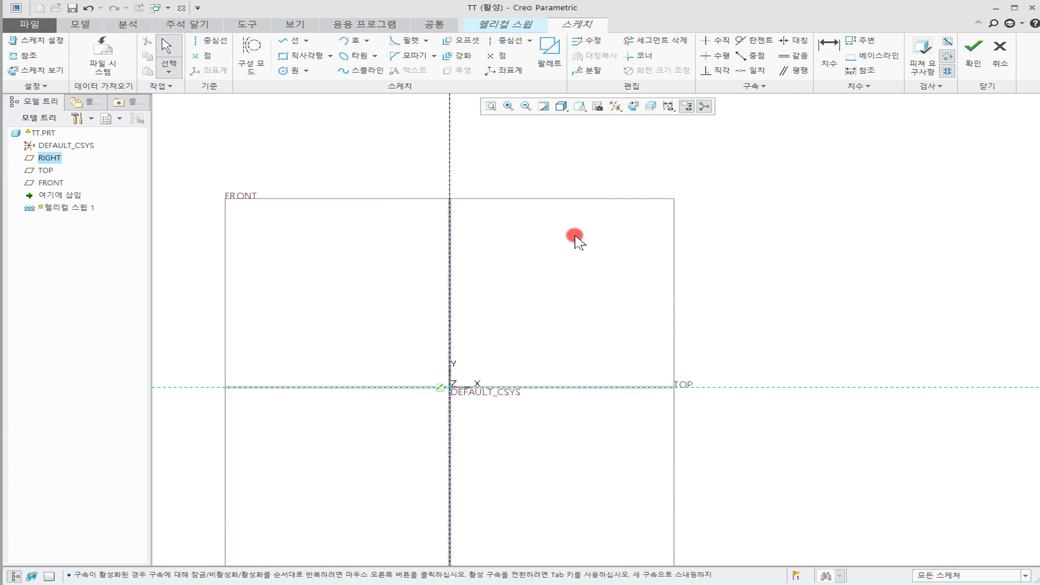
Step: Sketch a vertical profile line about 292 mm long, rising from the TOP plane reference on the positive X side of the centerline
left_click(286, 40)
left_click(530, 388)
left_click(538, 171)
middle_click(620, 274)
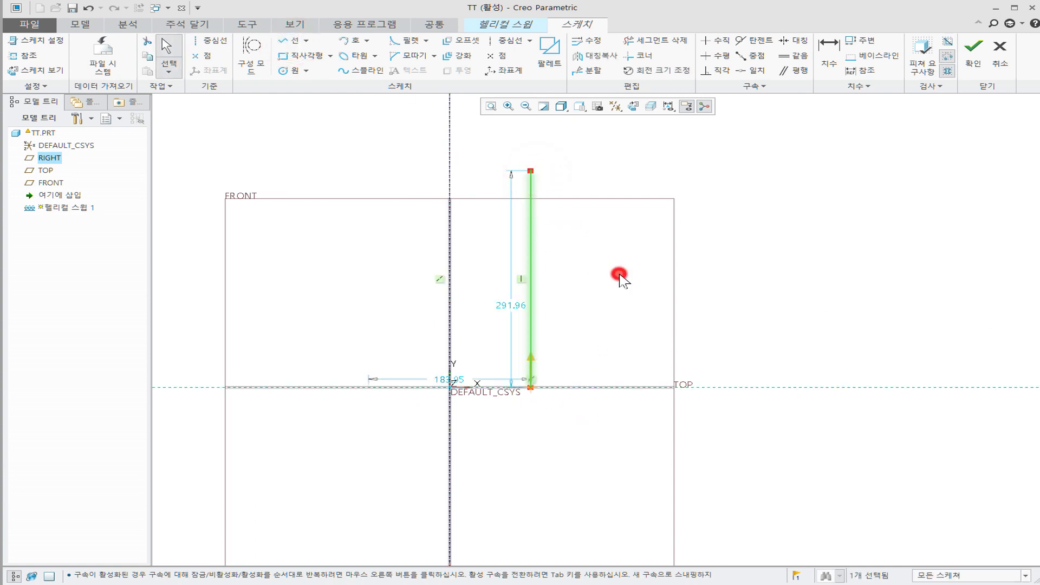
Step: Set the profile line's diameter about the axis to 20 mm and its length to 50 mm, and accept the sketch
left_click_drag(504, 305, 608, 311)
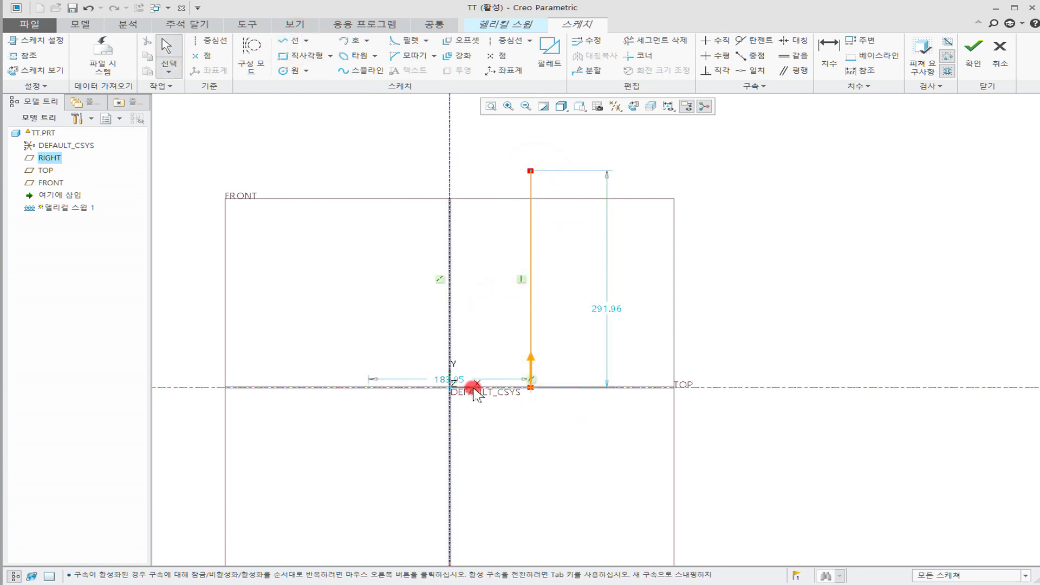
left_click_drag(459, 381, 490, 460)
double_click(489, 461)
type("20")
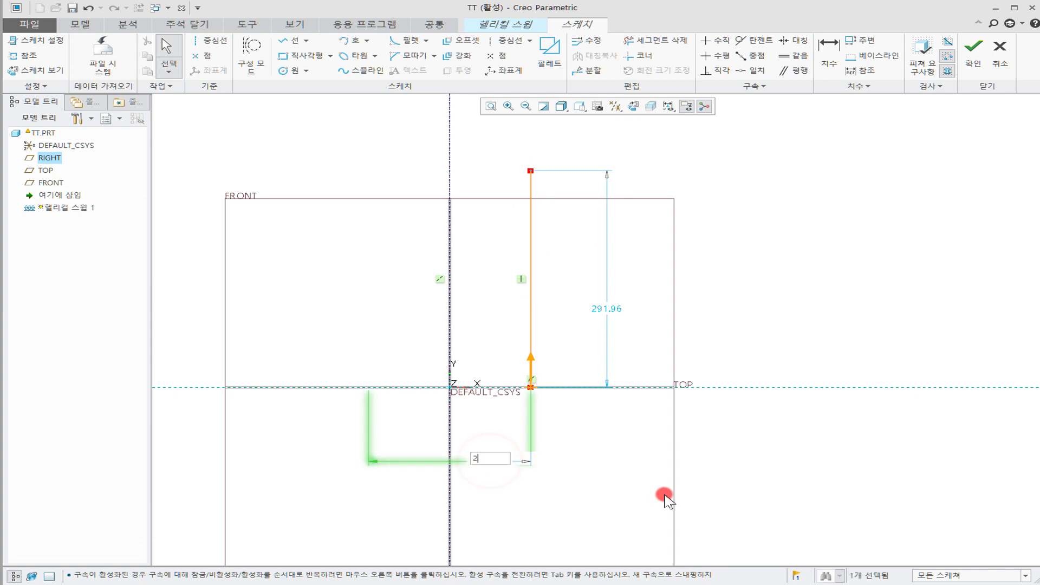
key("Return")
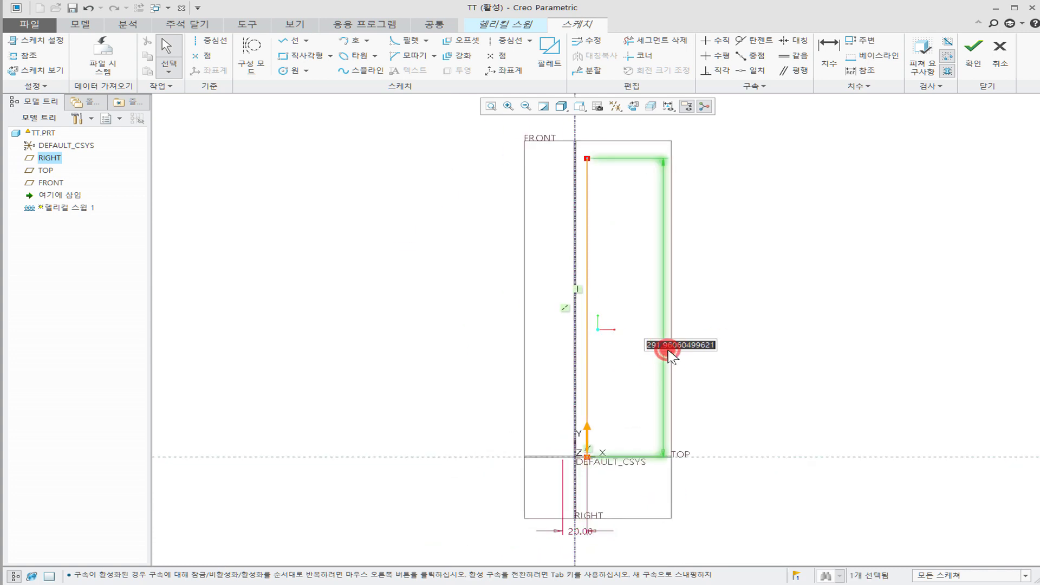
type("50")
key("Return")
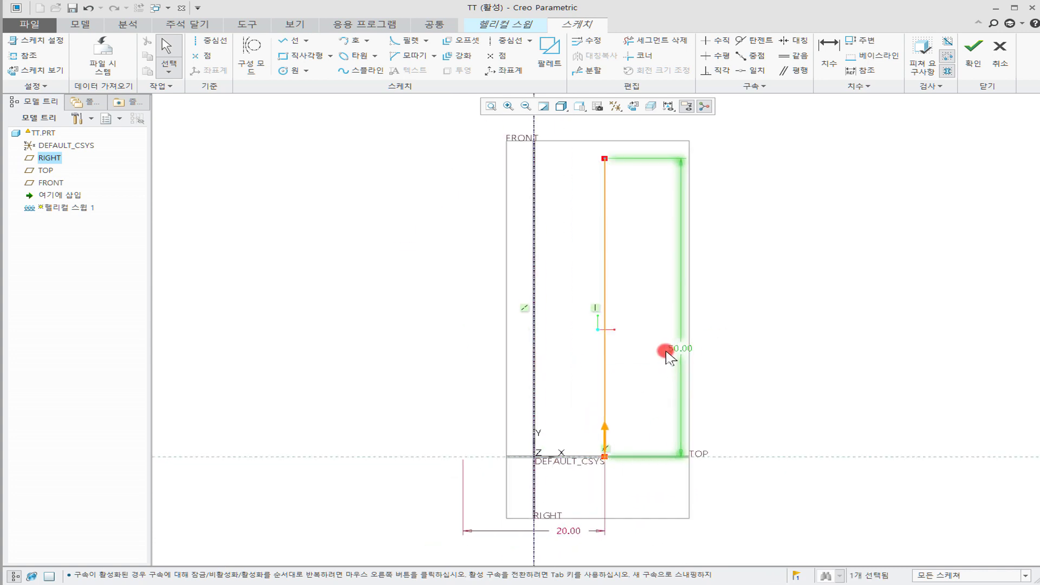
left_click(645, 359)
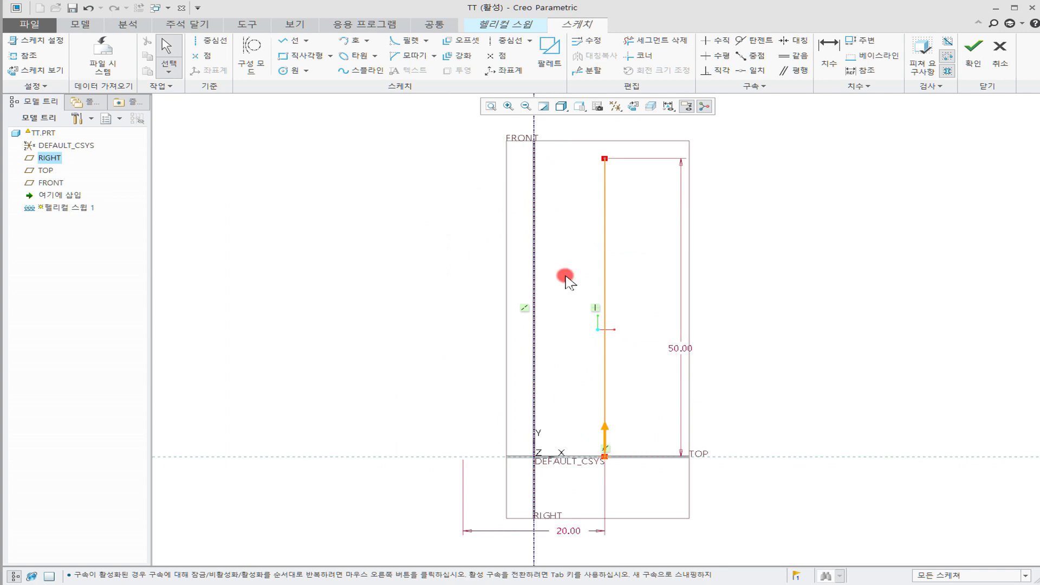
left_click(972, 54)
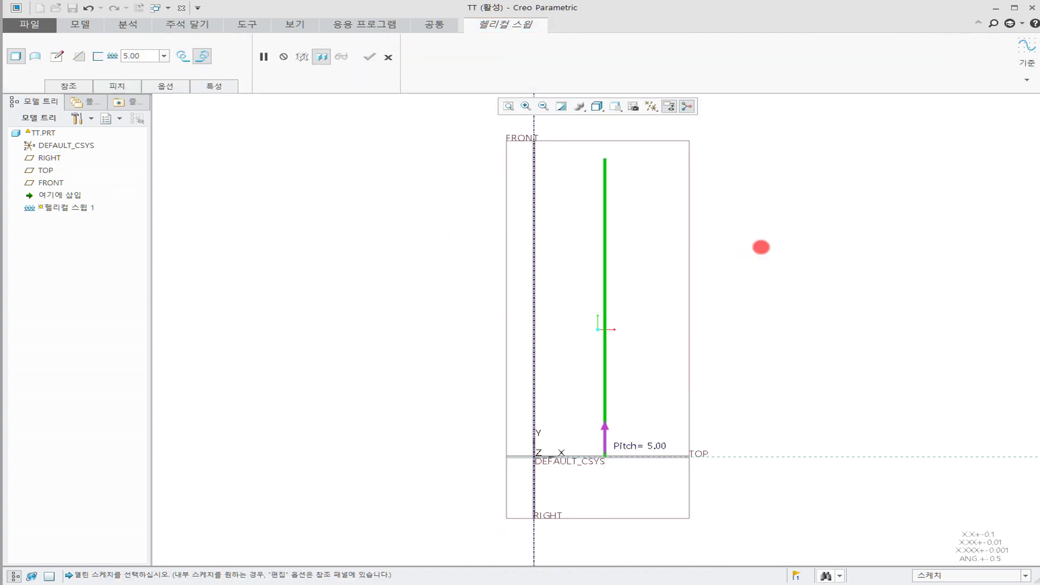
Step: Sketch a 2 mm diameter circle centred on the profile line's start point as the sweep section, and accept it
left_click(57, 55)
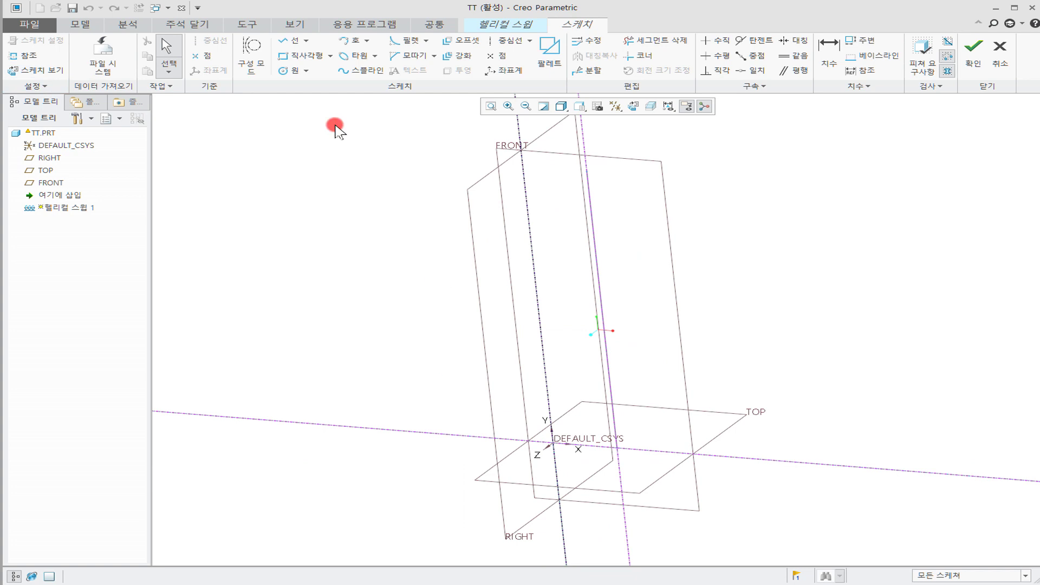
left_click(286, 72)
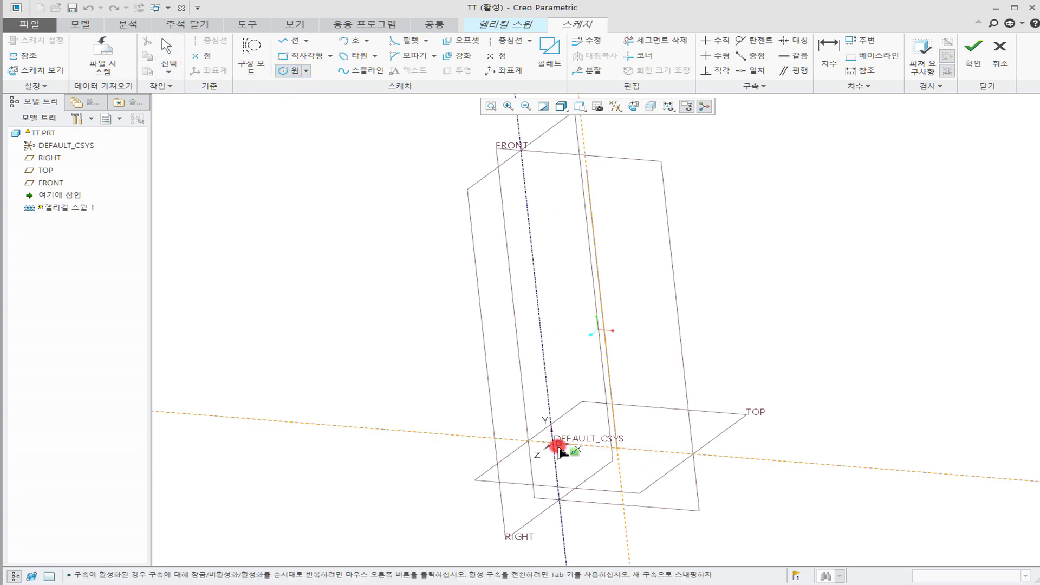
left_click(615, 449)
left_click(662, 430)
middle_click(663, 430)
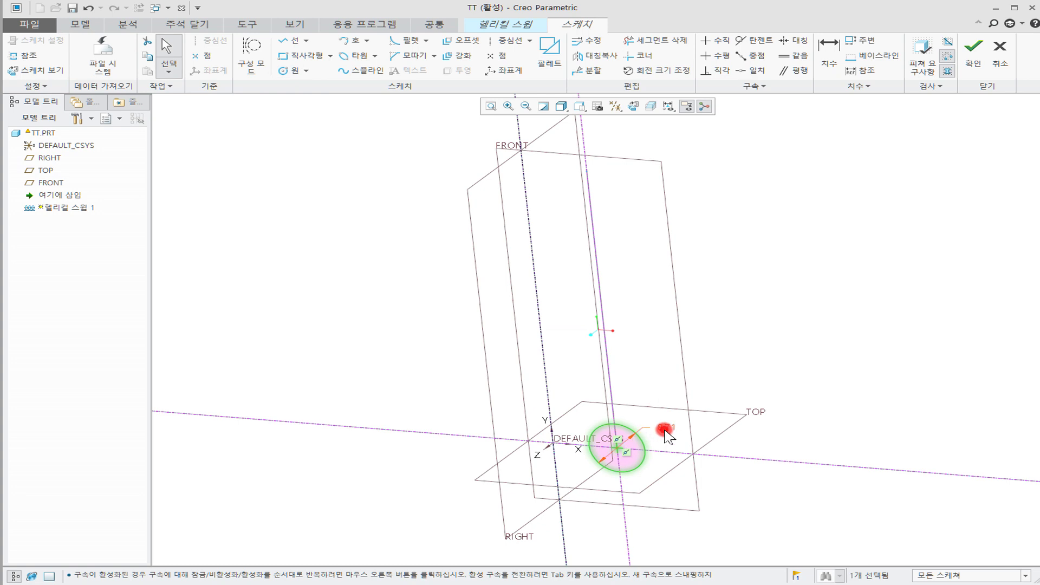
middle_click_drag(809, 455, 780, 449)
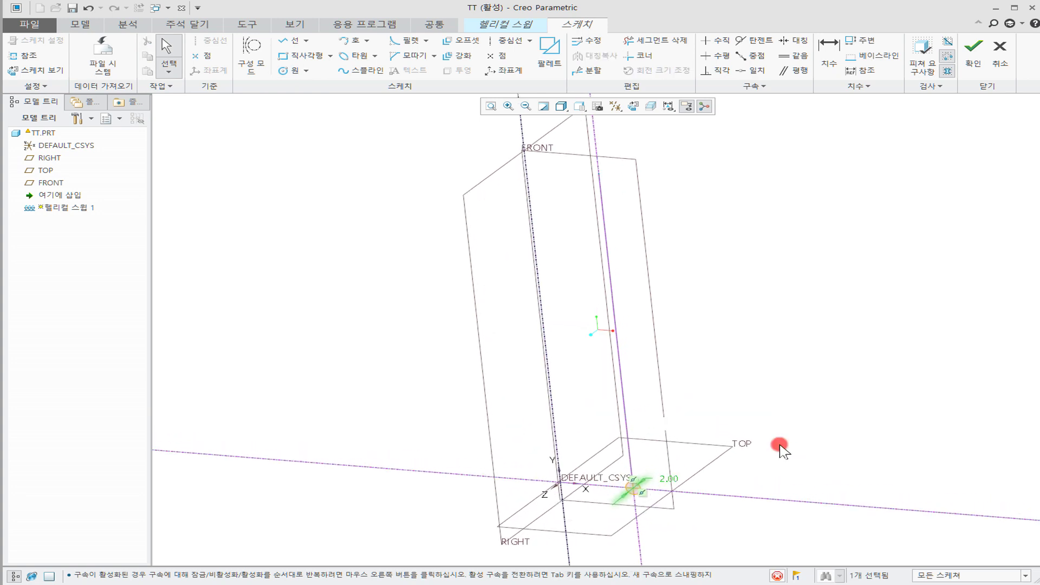
left_click(974, 54)
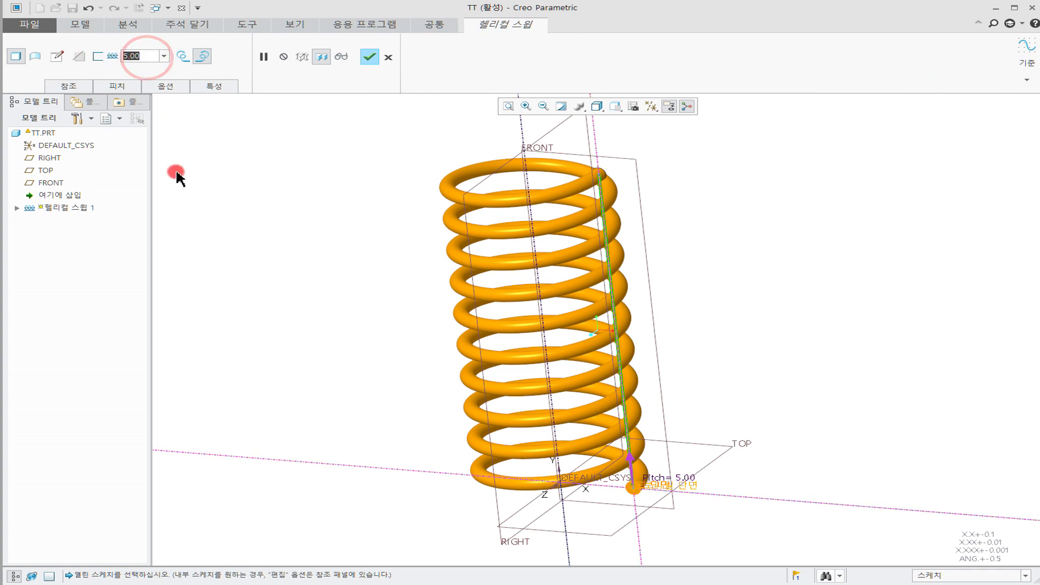
Step: Set the start point's pitch to 2 mm and add a second pitch row at the end point
left_click(120, 86)
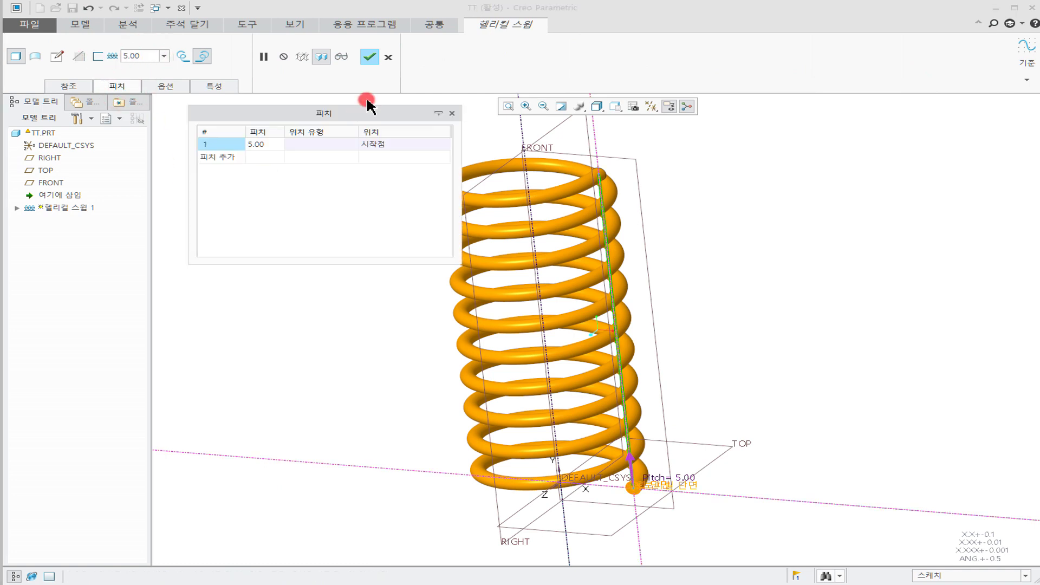
left_click_drag(368, 114, 276, 138)
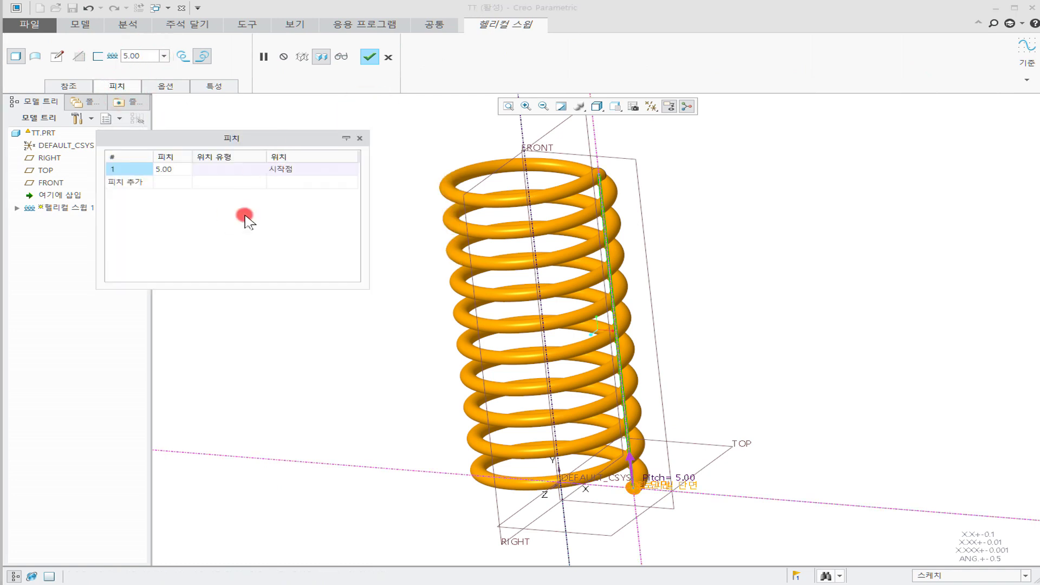
left_click(180, 170)
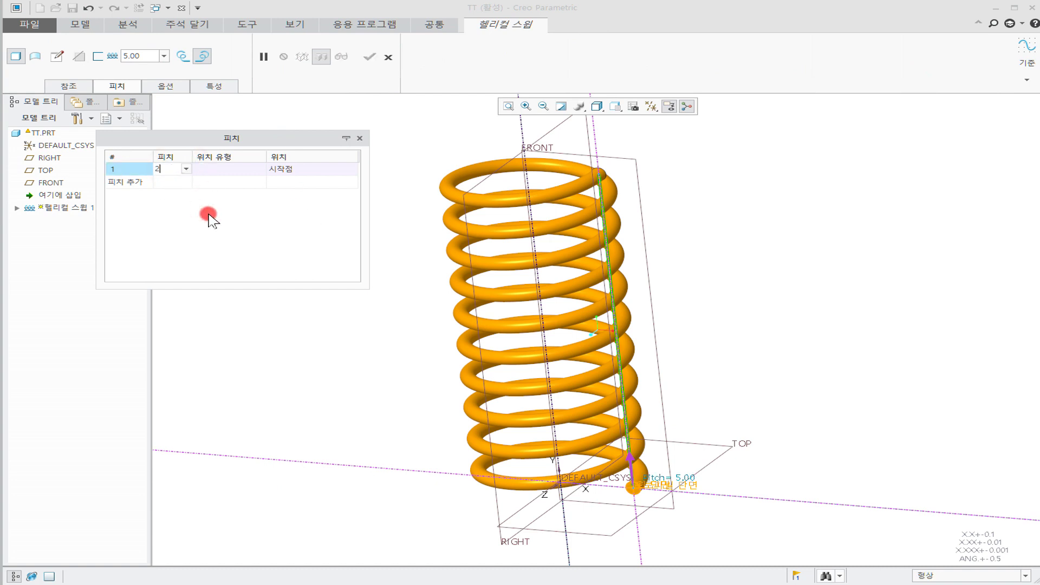
type("2")
left_click(174, 181)
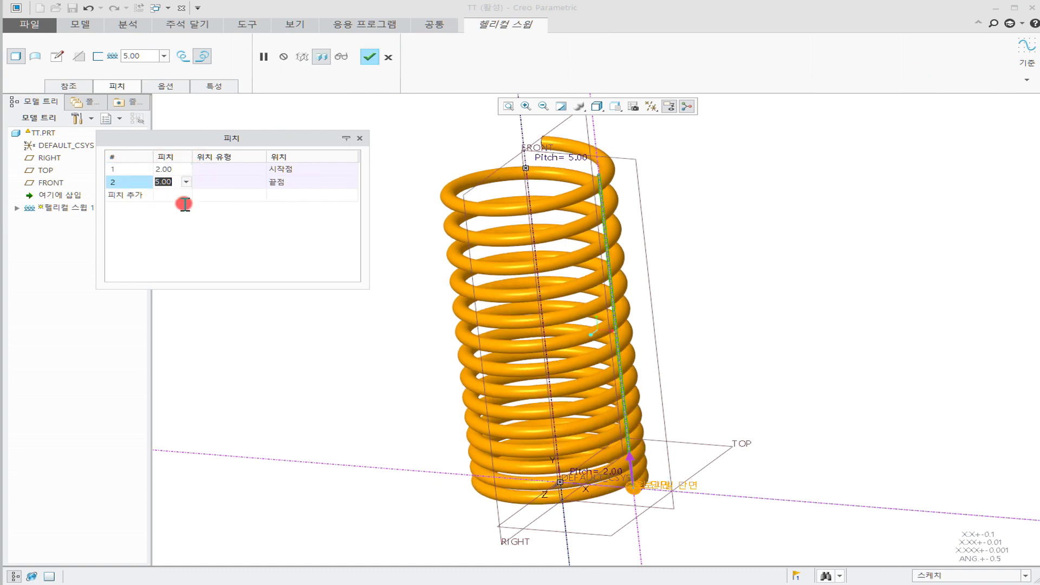
Step: Add a third pitch row with a pitch of 4 mm, located by value at position 4
left_click(180, 197)
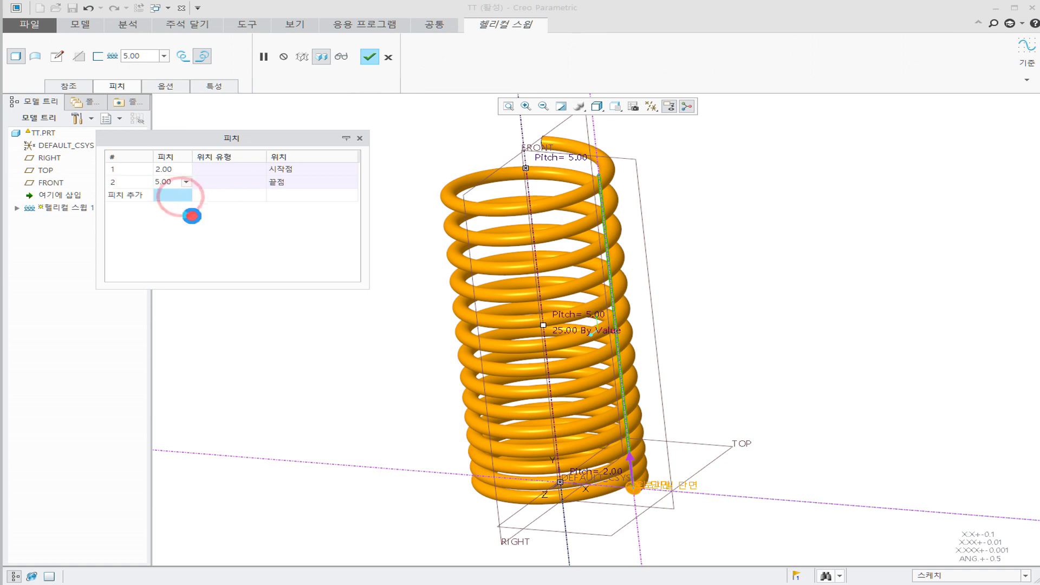
type("4")
left_click(293, 202)
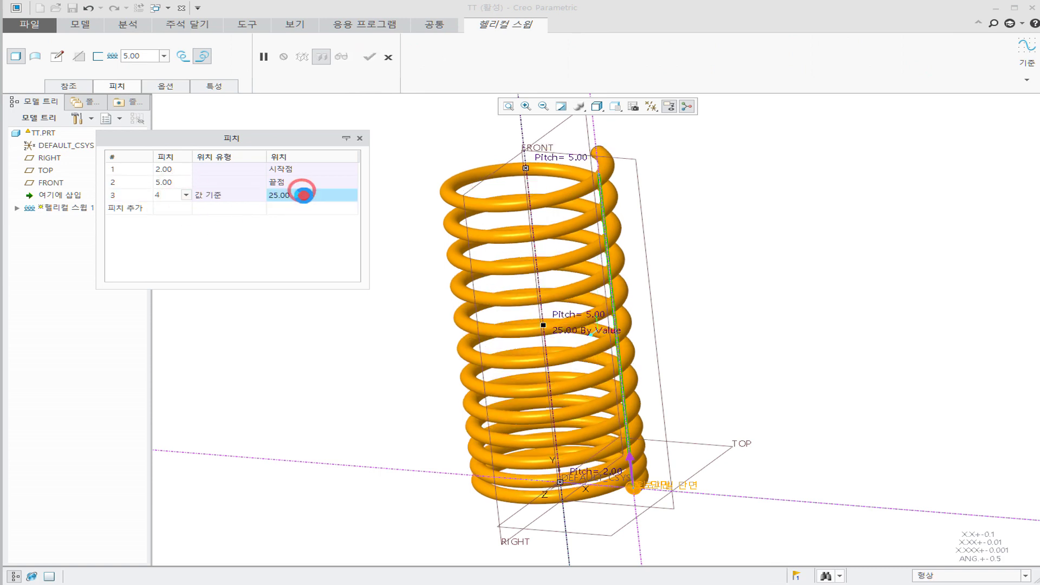
left_click(307, 230)
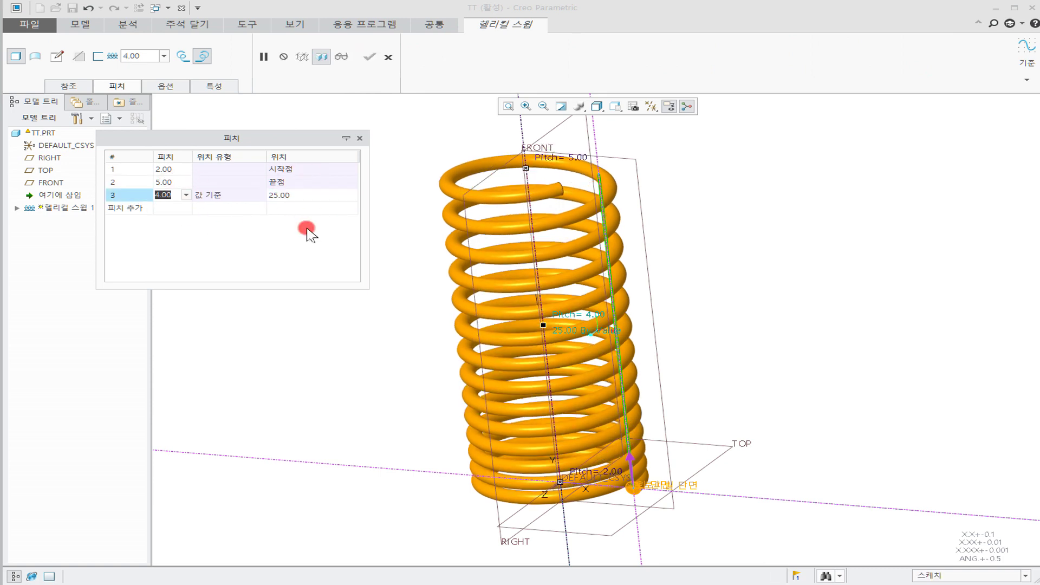
left_click(299, 196)
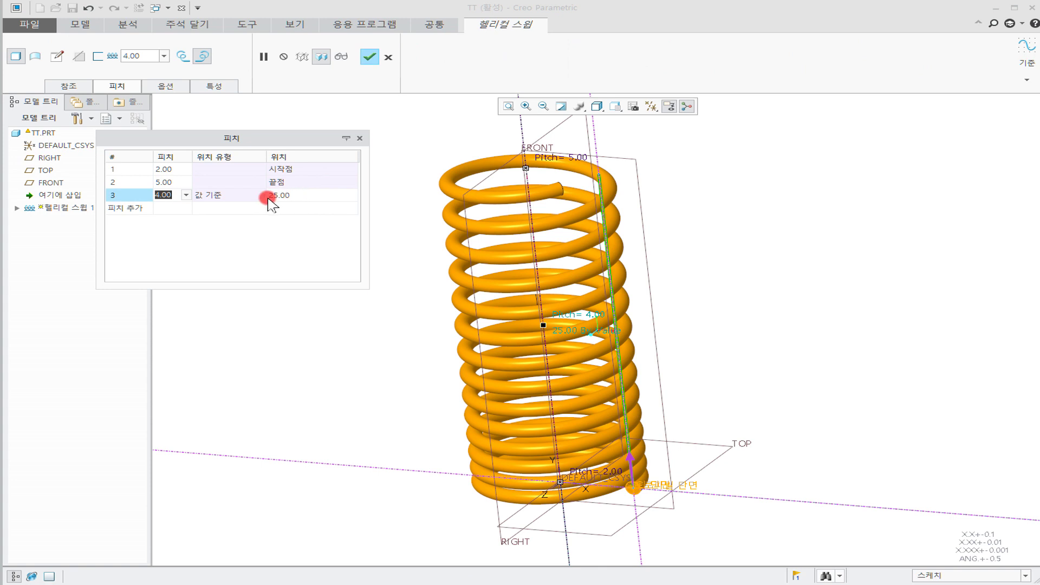
left_click(290, 196)
type("4")
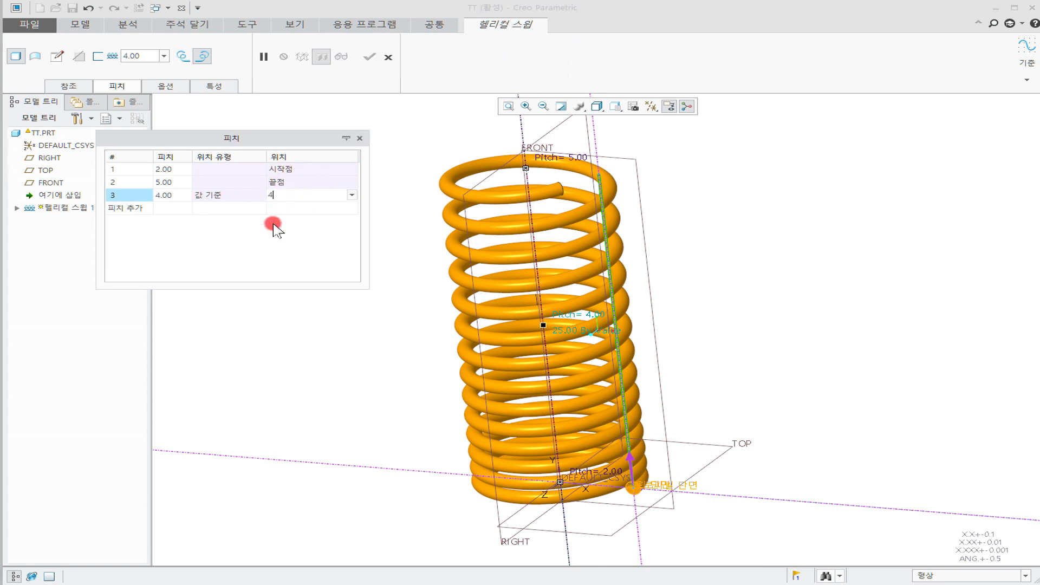
Step: Add a fourth pitch row with a pitch of 8 mm, located by value at position 8
left_click(171, 211)
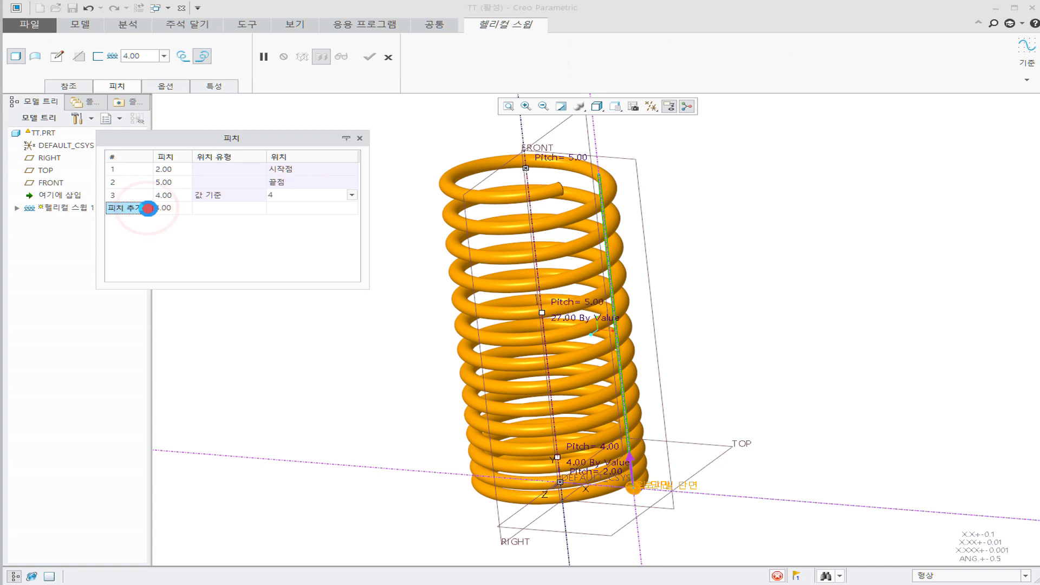
left_click(171, 210)
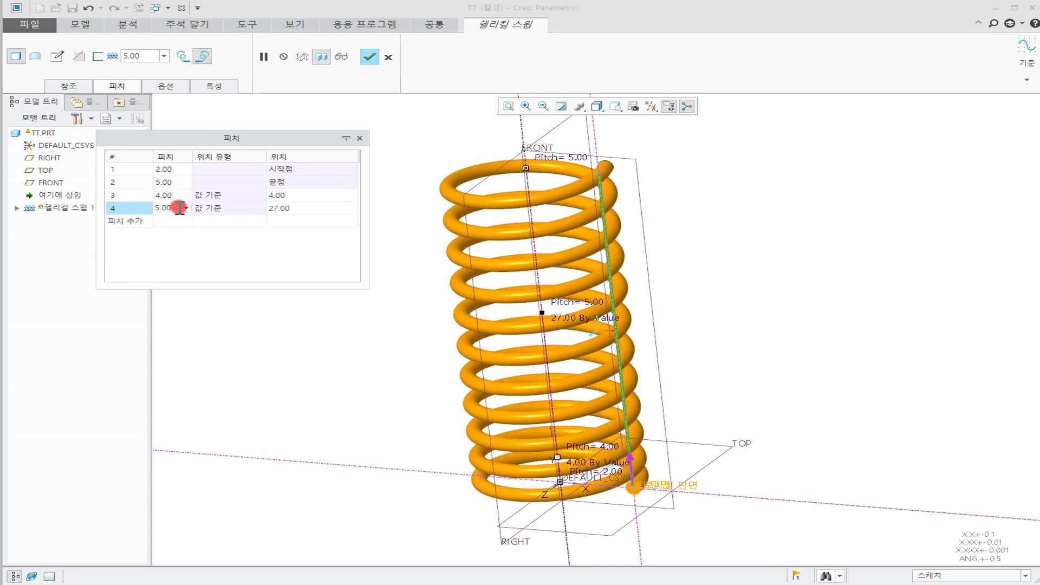
left_click_drag(161, 209, 193, 236)
type("4")
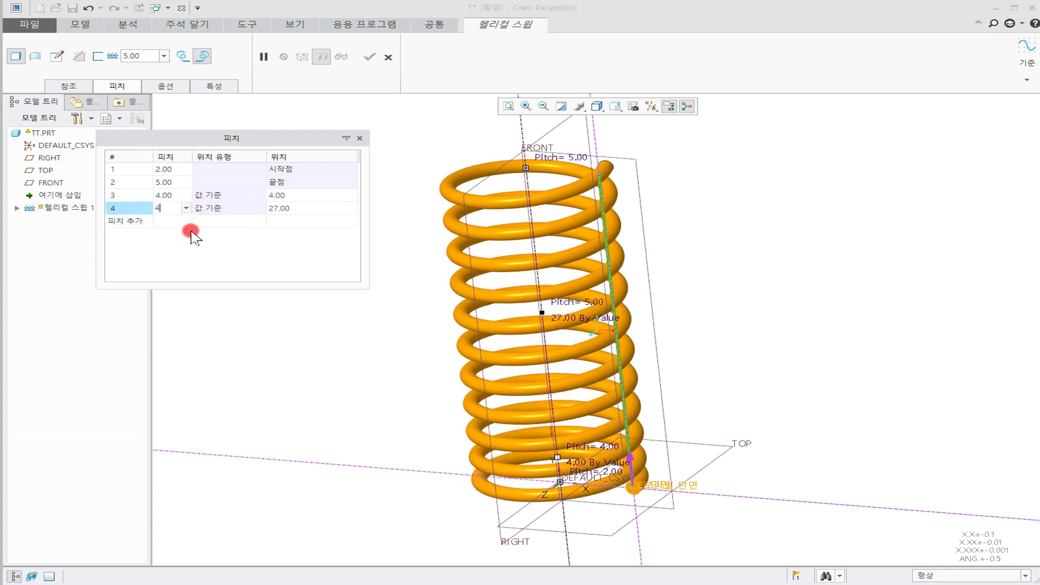
left_click(281, 209)
type("8")
left_click(282, 209)
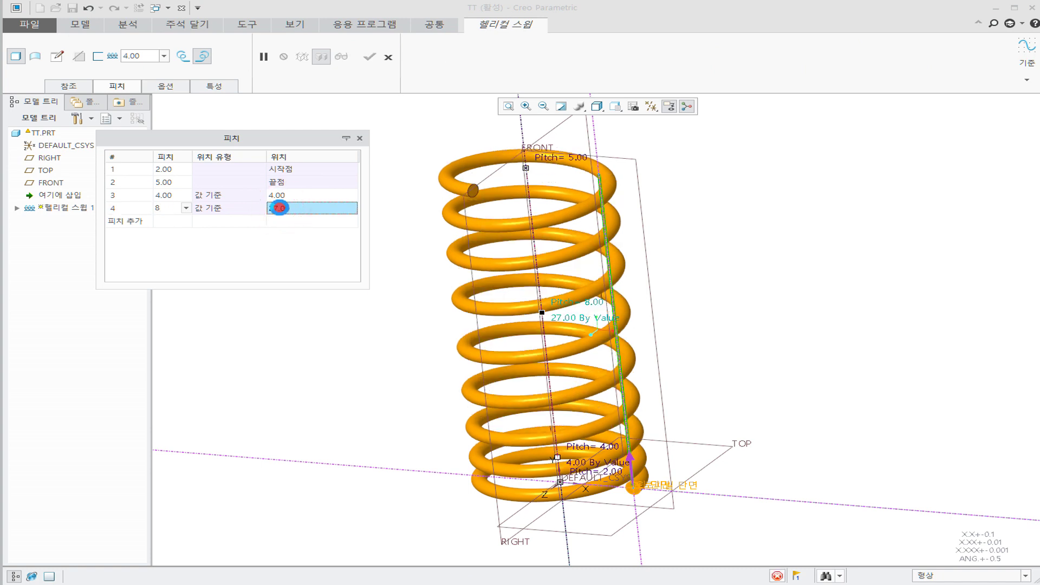
left_click(282, 209)
left_click(334, 253)
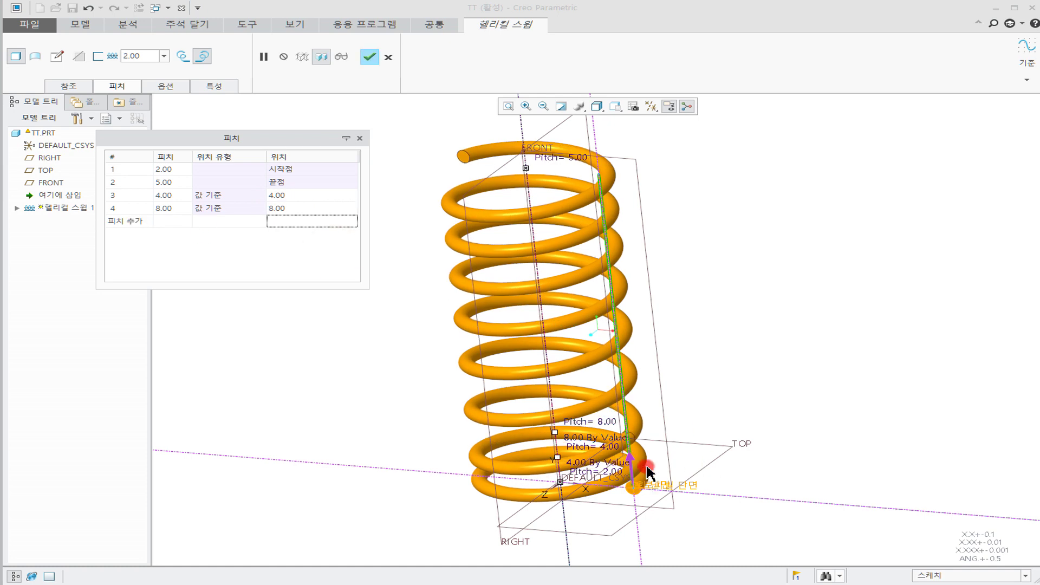
Step: Add a fifth pitch row and correct the fourth row's pitch to 4 mm
left_click(161, 224)
left_click(195, 240)
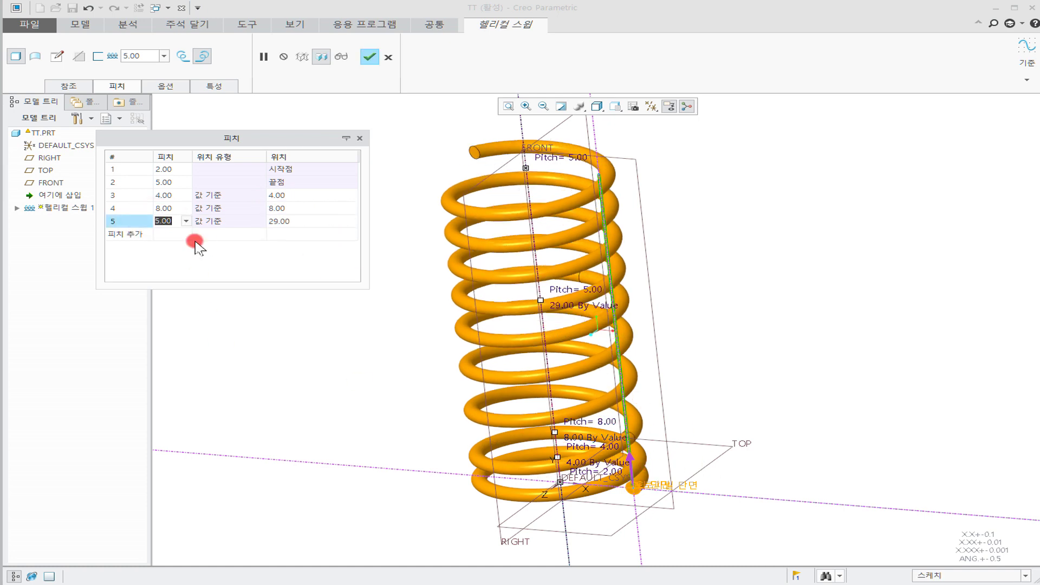
left_click(173, 209)
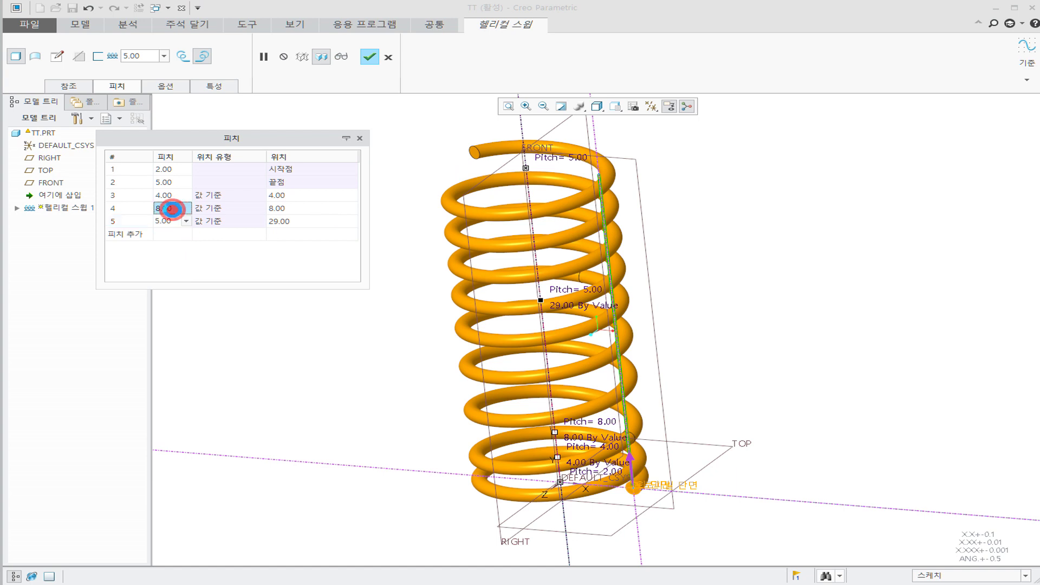
type("4")
Step: Set the fifth row's pitch to 6 mm and its position to 10
left_click(163, 222)
type("4")
left_click(291, 192)
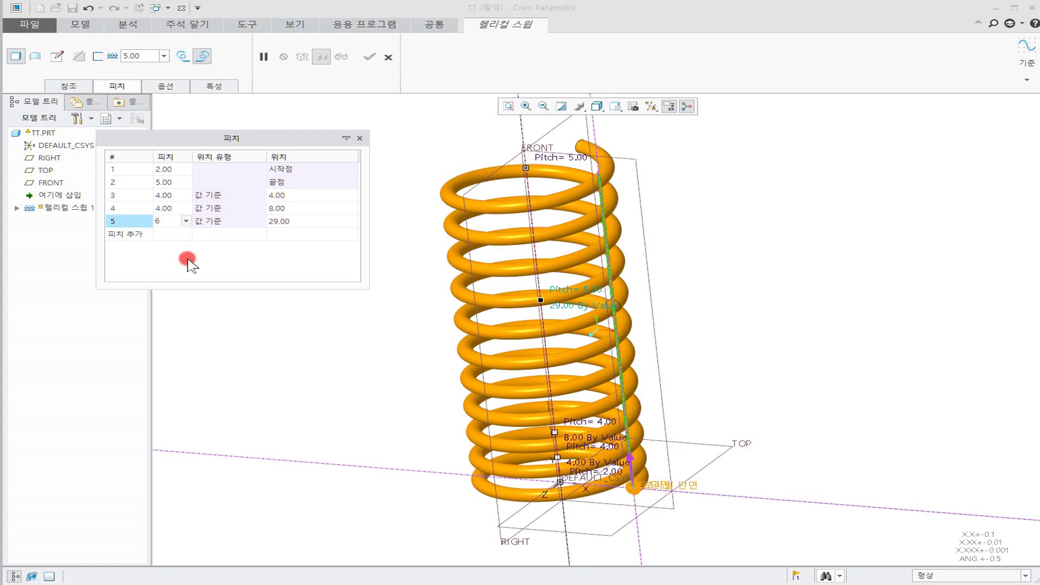
left_click(293, 222)
left_click(305, 250)
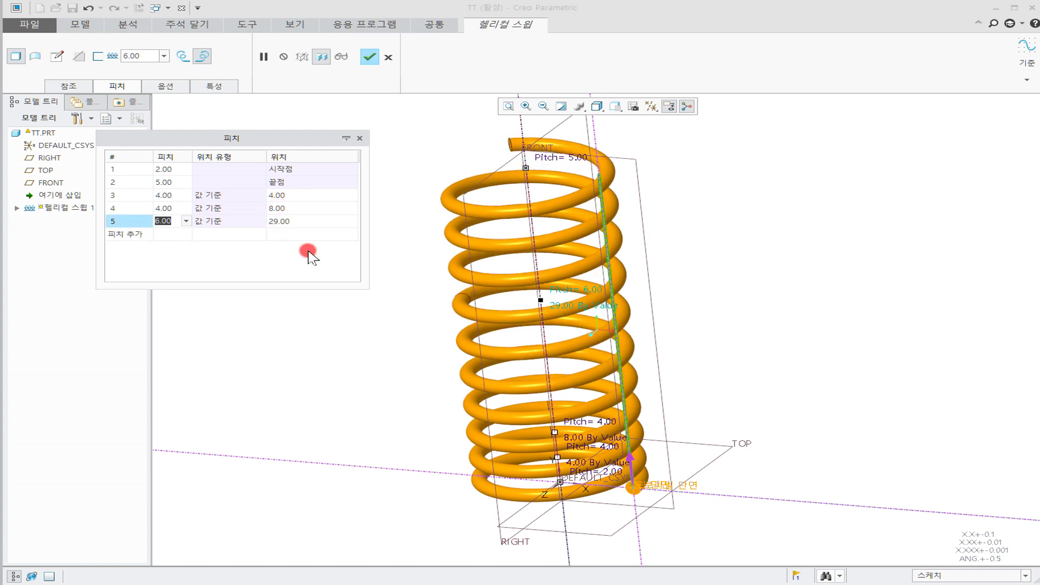
left_click(308, 222)
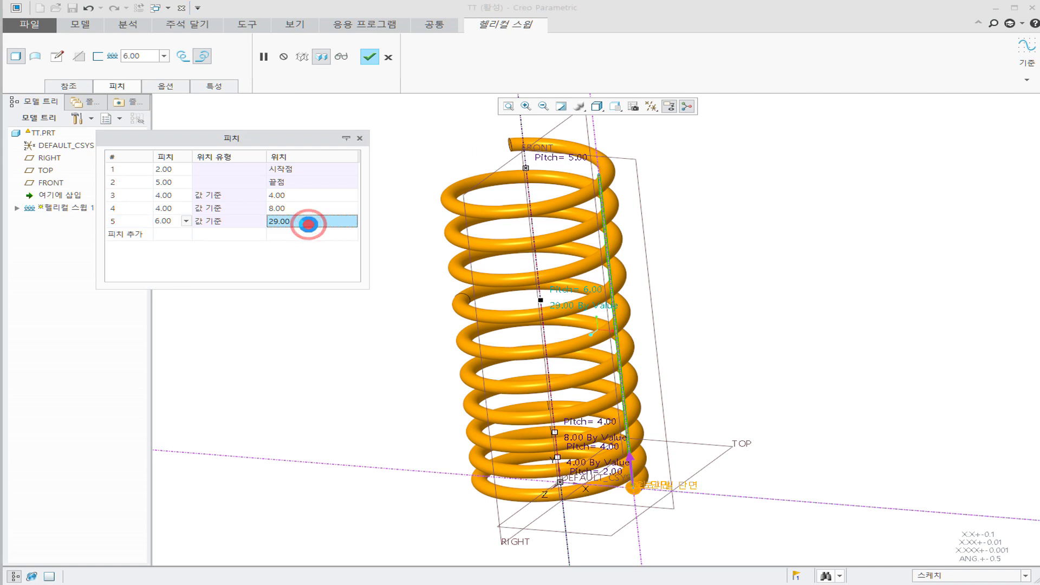
type("10")
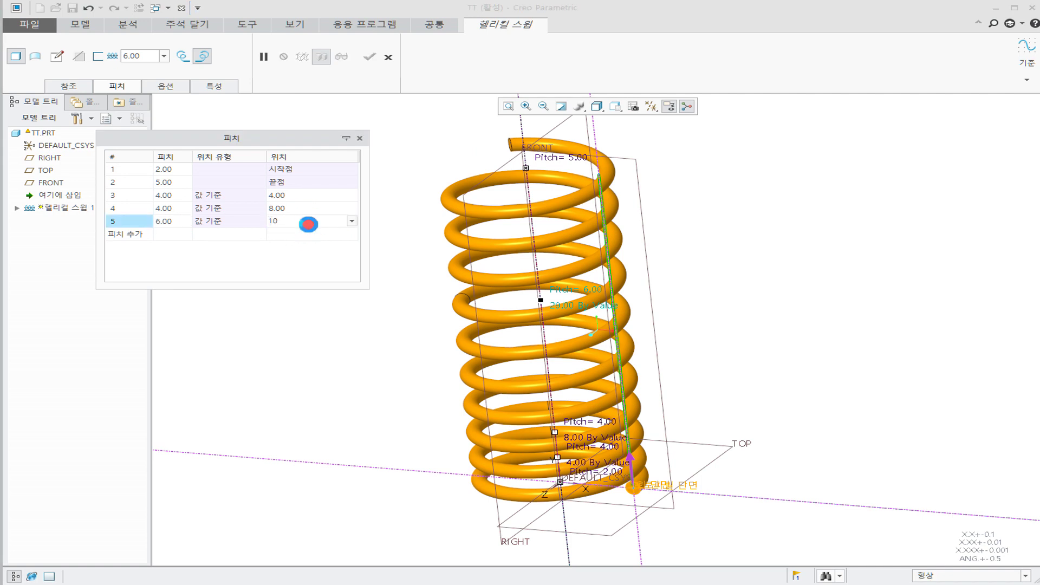
left_click(307, 226)
Step: Add a sixth pitch row with a pitch of 12 mm, located by value at position 12
left_click(171, 236)
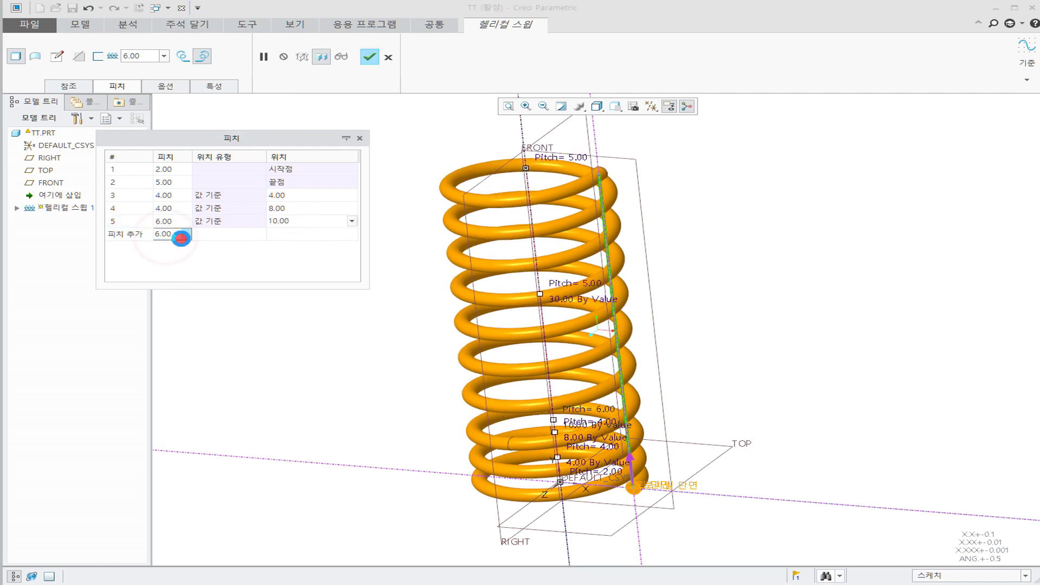
left_click(181, 248)
double_click(173, 237)
type("12")
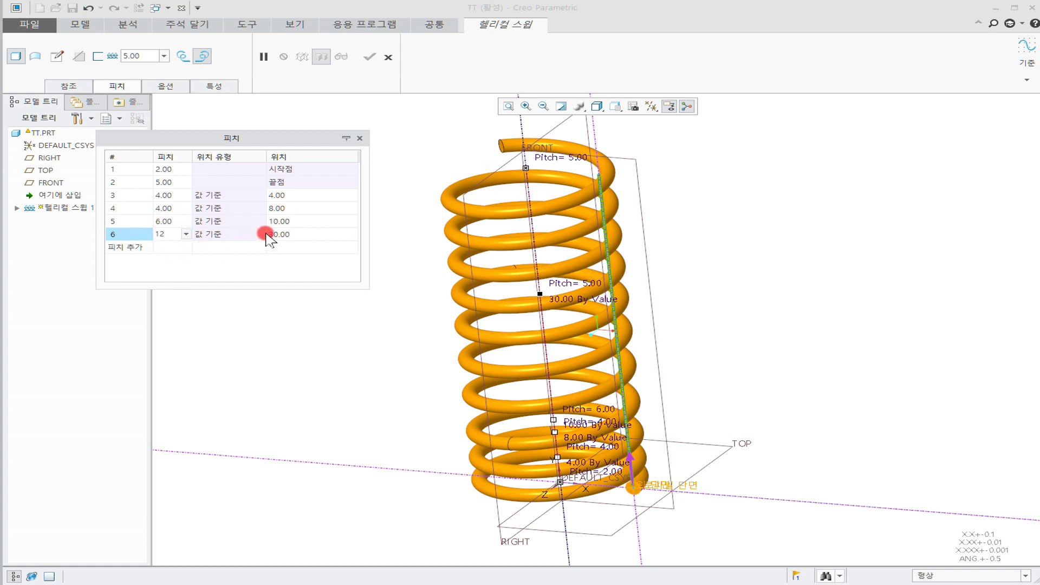
left_click(296, 237)
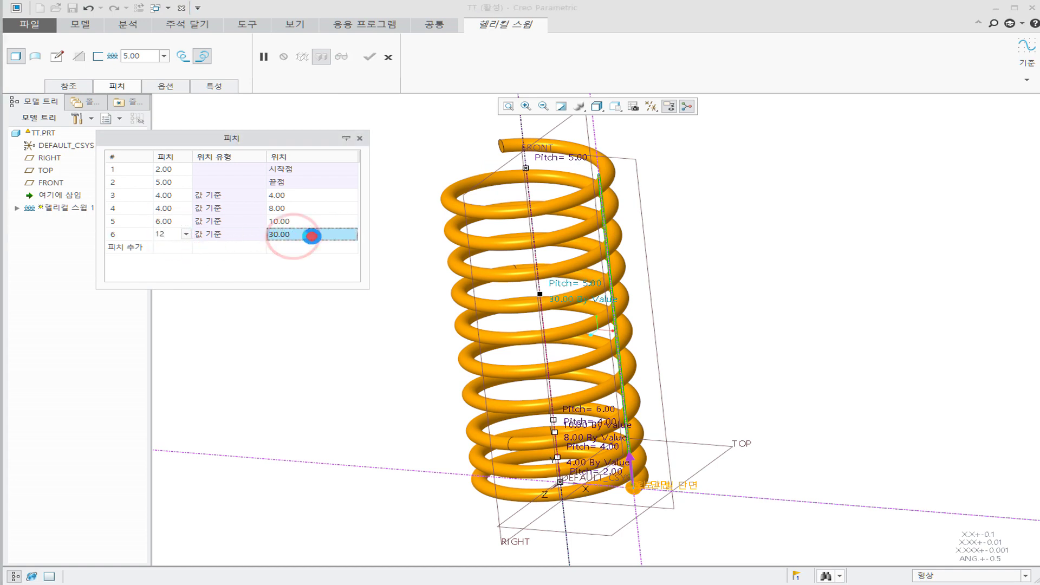
left_click(312, 236)
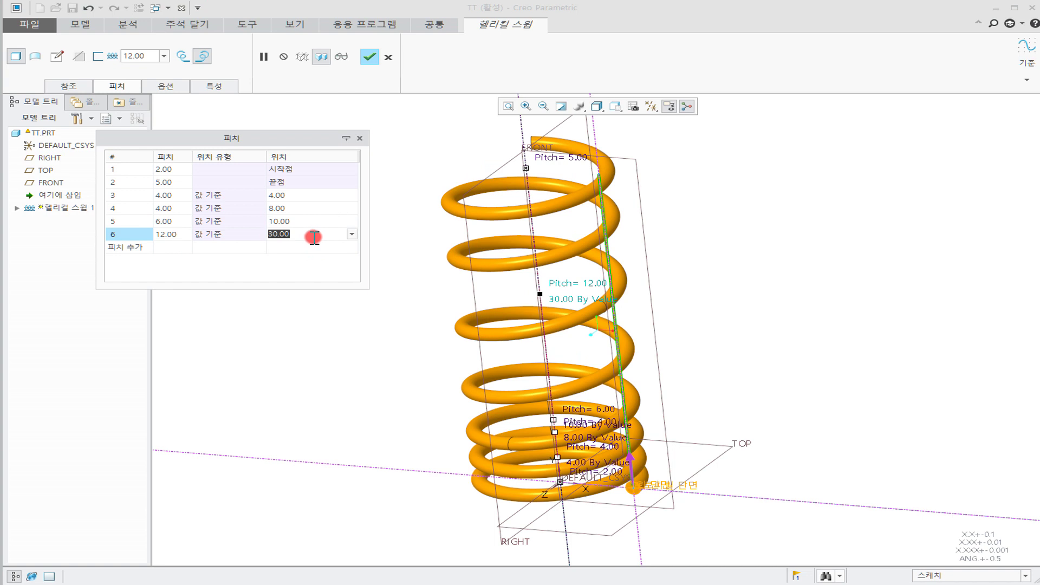
left_click(304, 271)
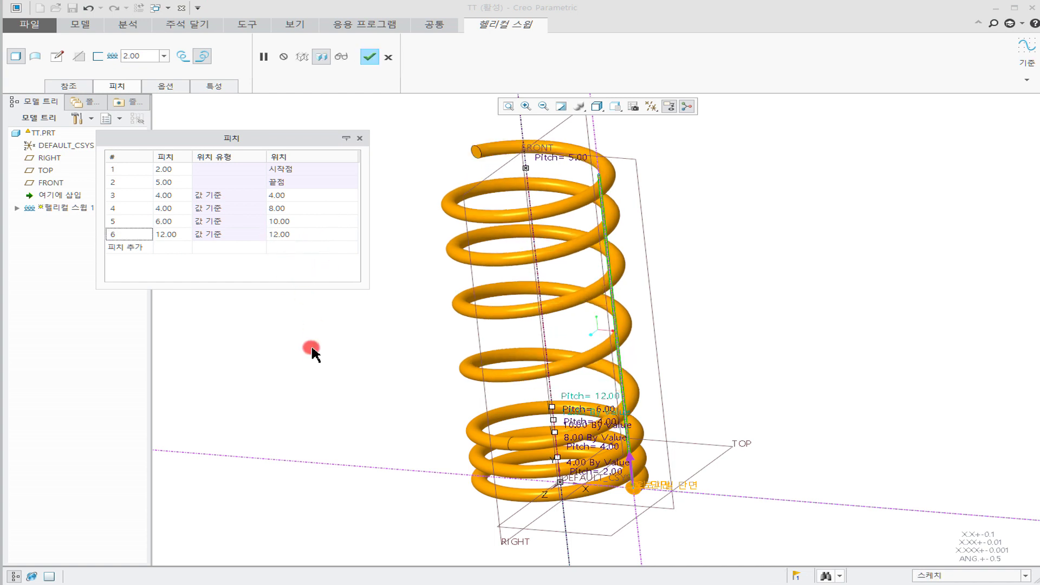
Step: Complete the helical sweep feature and accept 1 kg/mm^3 as the part's density
mouse_move(312, 354)
middle_mouse_down()
mouse_move(333, 337)
mouse_move(312, 348)
mouse_move(314, 332)
mouse_move(300, 347)
mouse_move(314, 347)
middle_mouse_up()
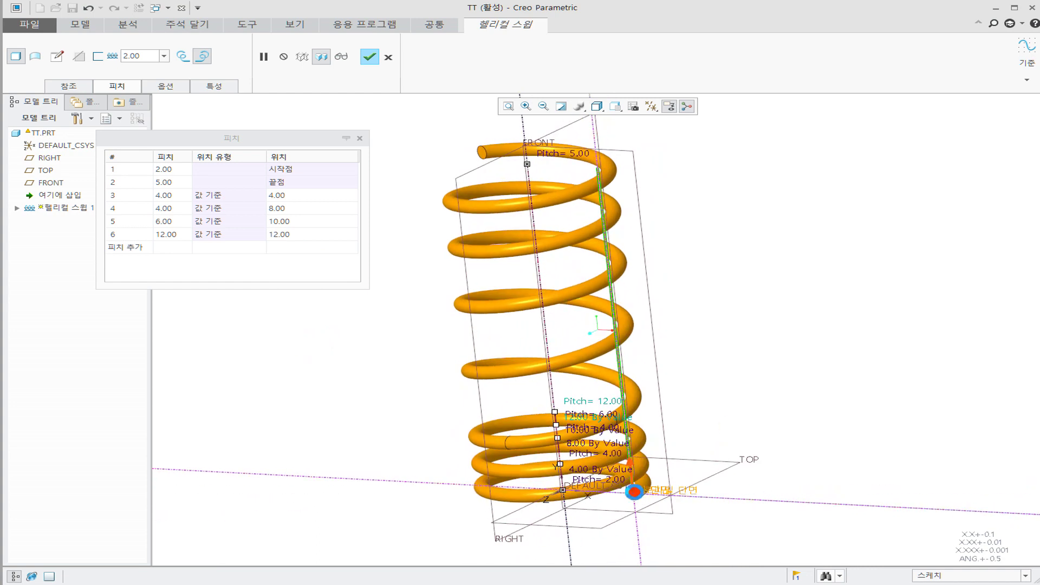
middle_click(634, 491)
left_click(717, 465)
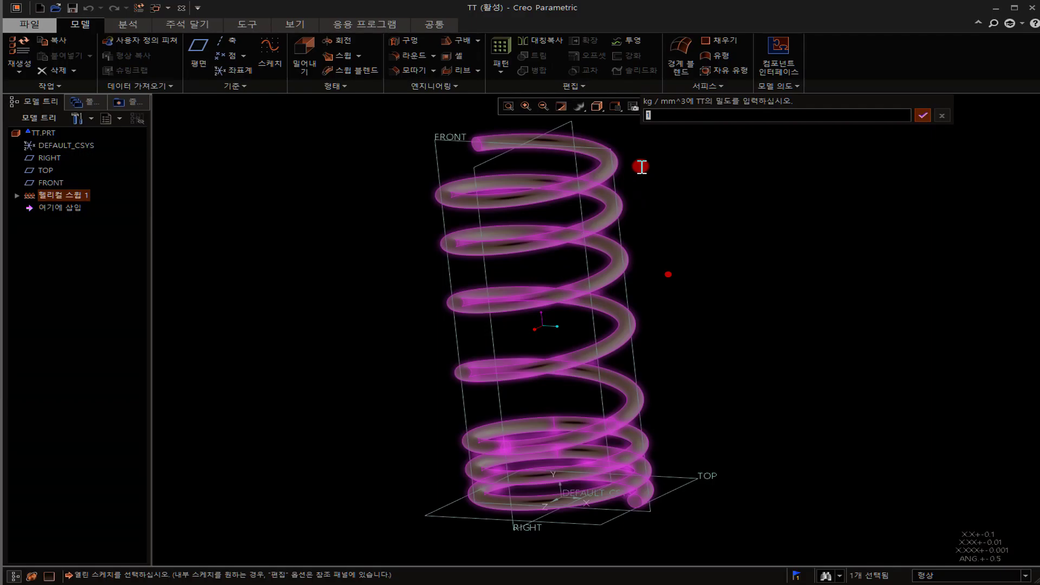
middle_click(668, 274)
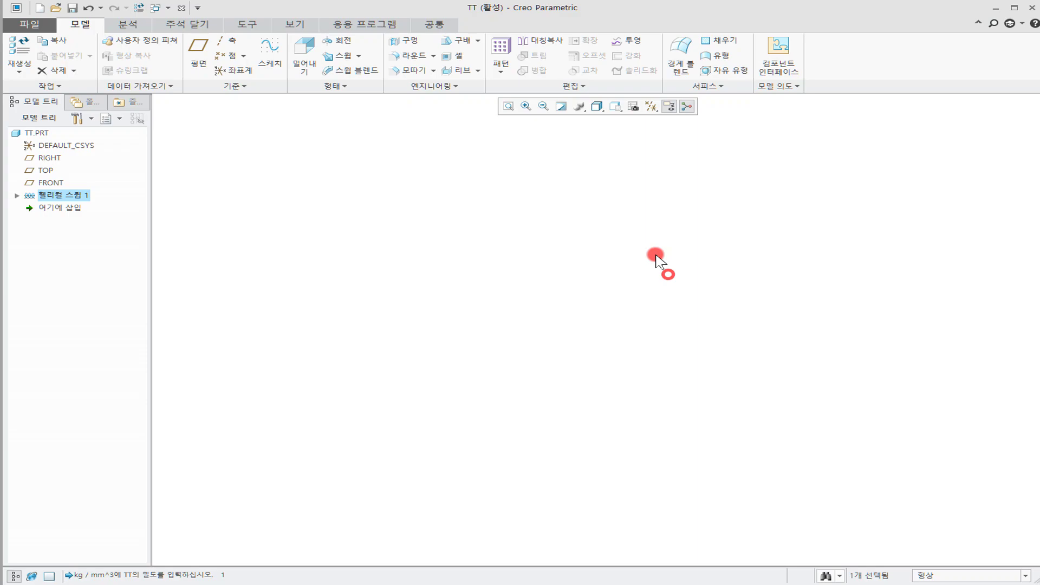
mouse_move(685, 266)
middle_mouse_down()
mouse_move(671, 328)
mouse_move(607, 279)
mouse_move(376, 314)
mouse_move(379, 356)
mouse_move(372, 313)
mouse_move(534, 301)
mouse_move(495, 313)
middle_mouse_up()
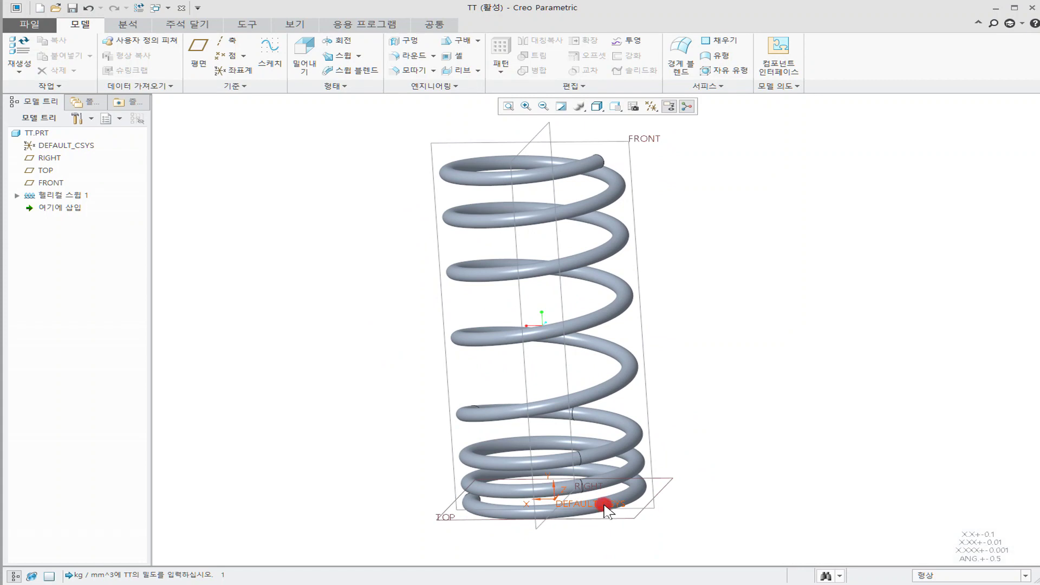
middle_click_drag(605, 512, 616, 474)
mouse_move(749, 428)
middle_mouse_down()
mouse_move(746, 441)
mouse_move(757, 388)
mouse_move(754, 442)
mouse_move(758, 415)
mouse_move(747, 442)
mouse_move(751, 433)
middle_mouse_up()
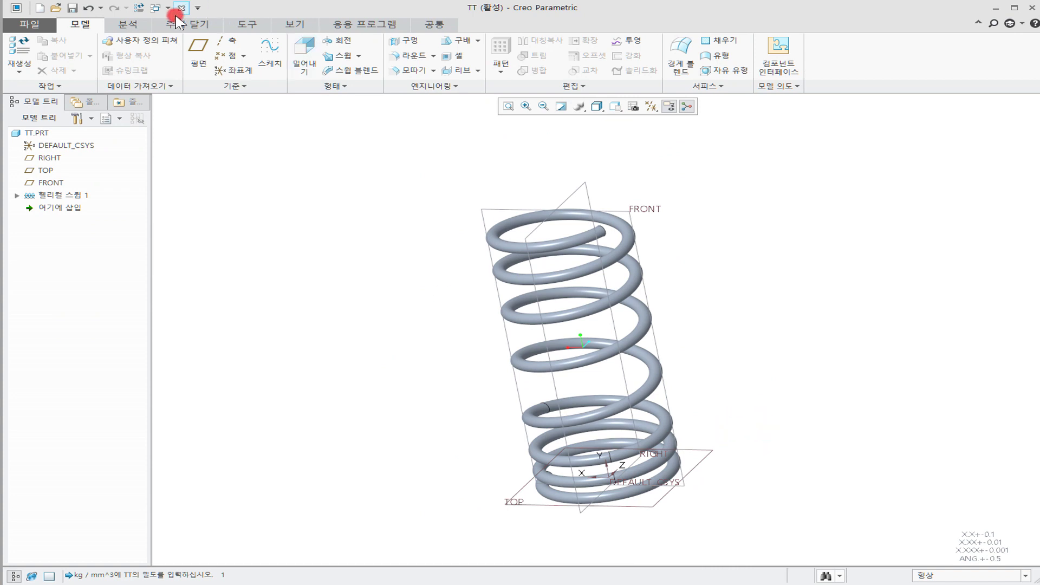
Step: Switch to the lesson PDF in ezPDF Editor and review the following pages up to exercise drawing 9-2, then return to Creo Parametric
left_click_drag(0, 48, 392, 49)
scroll(190, 401, "down", 2)
left_click(190, 401)
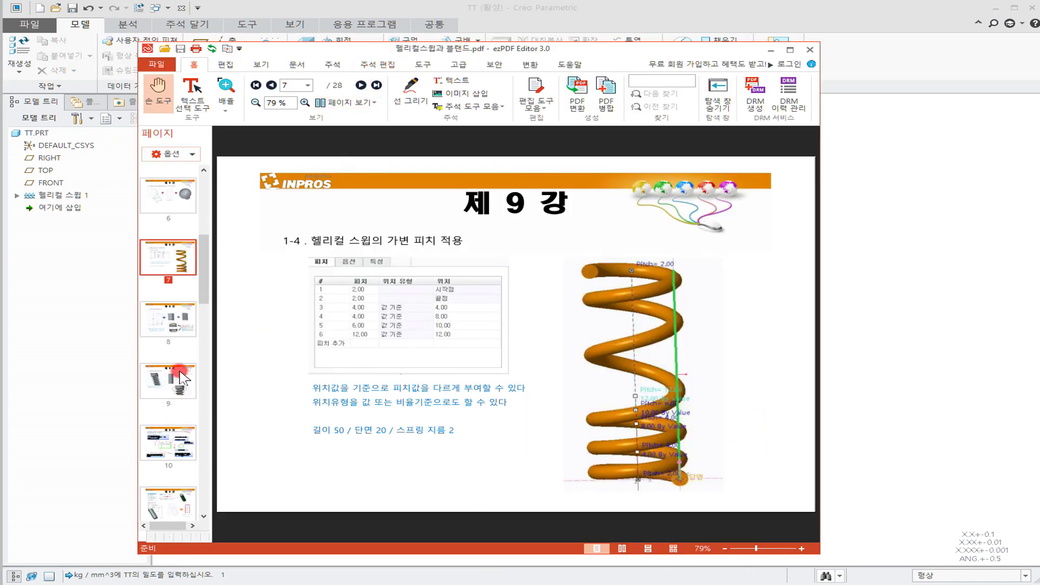
left_click(175, 341)
left_click(179, 443)
scroll(179, 439, "down", 3)
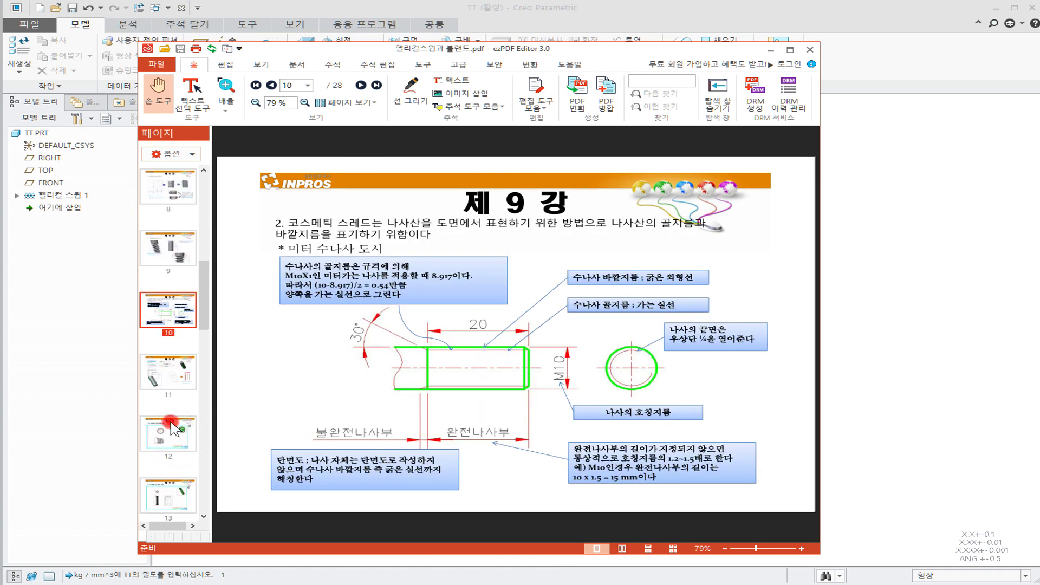
left_click(174, 422)
scroll(174, 425, "down", 1)
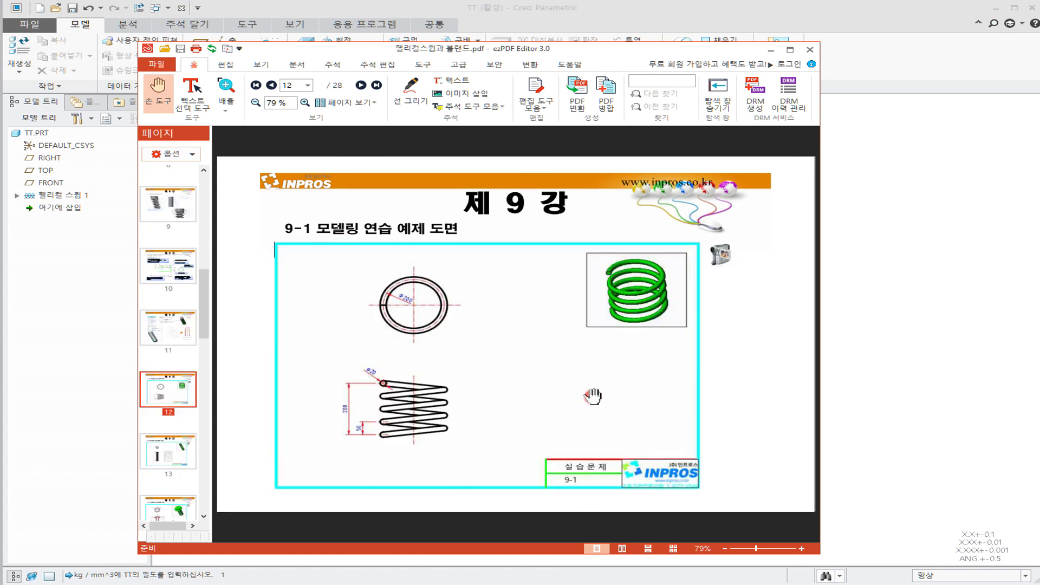
left_click(167, 451)
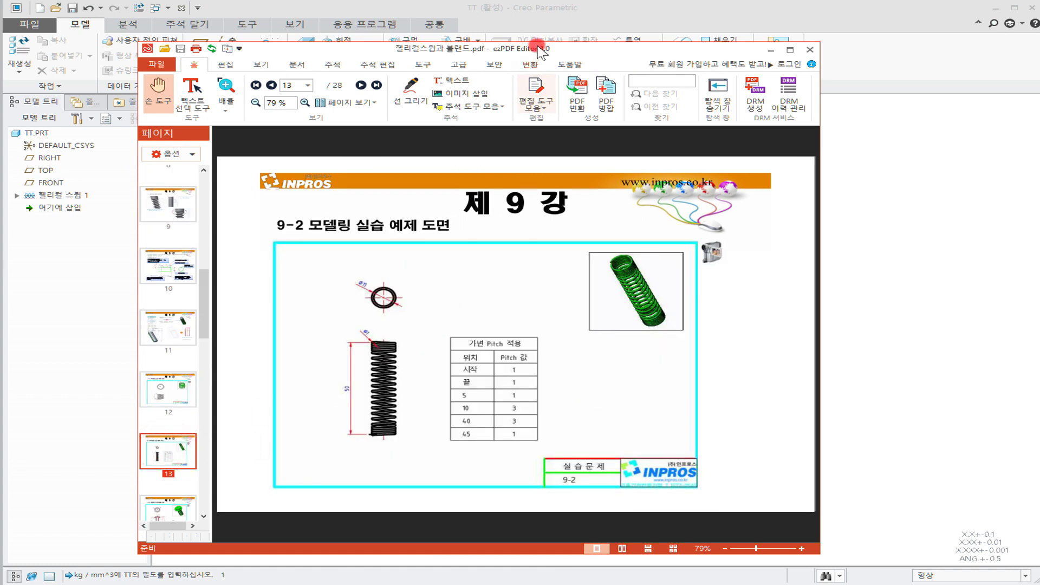
left_click_drag(536, 48, 1, 16)
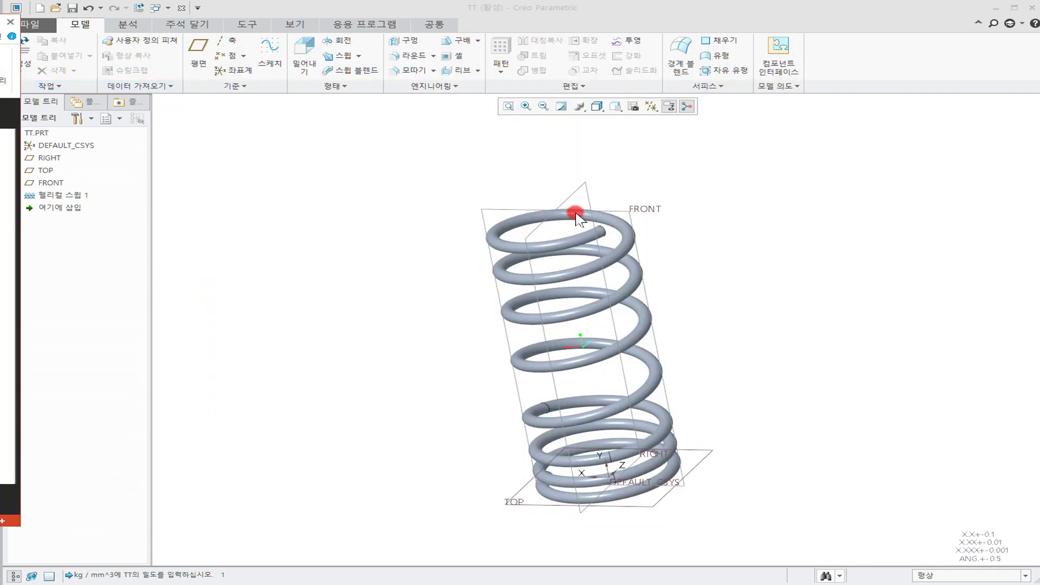
left_click(403, 209)
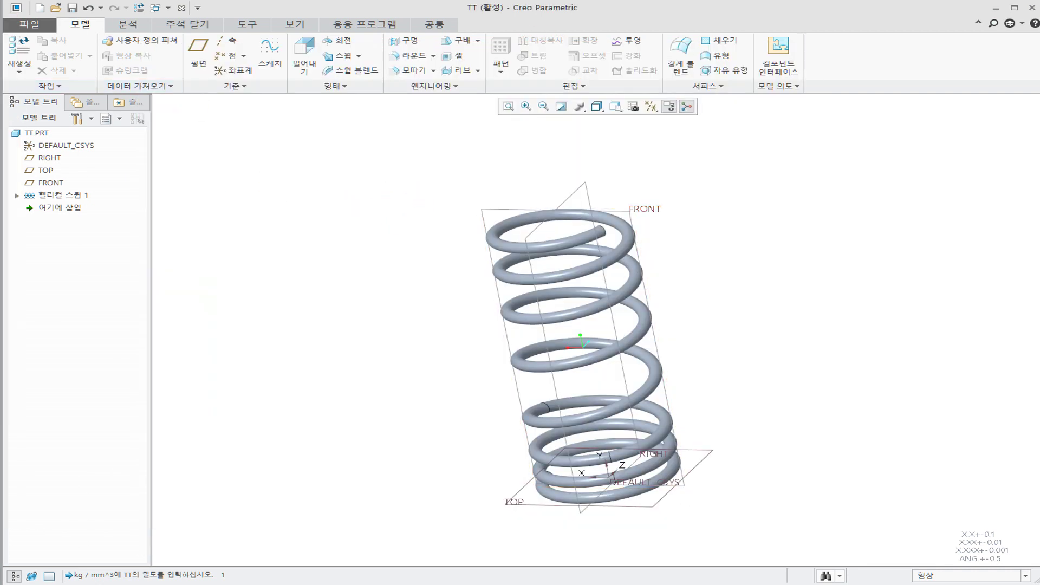
Step: Close the TT part window
key("alt+Tab")
left_click(161, 233)
left_click(182, 8)
left_click(370, 255)
Step: Create a new solid part from the default solid_part_mmks template
left_click(21, 54)
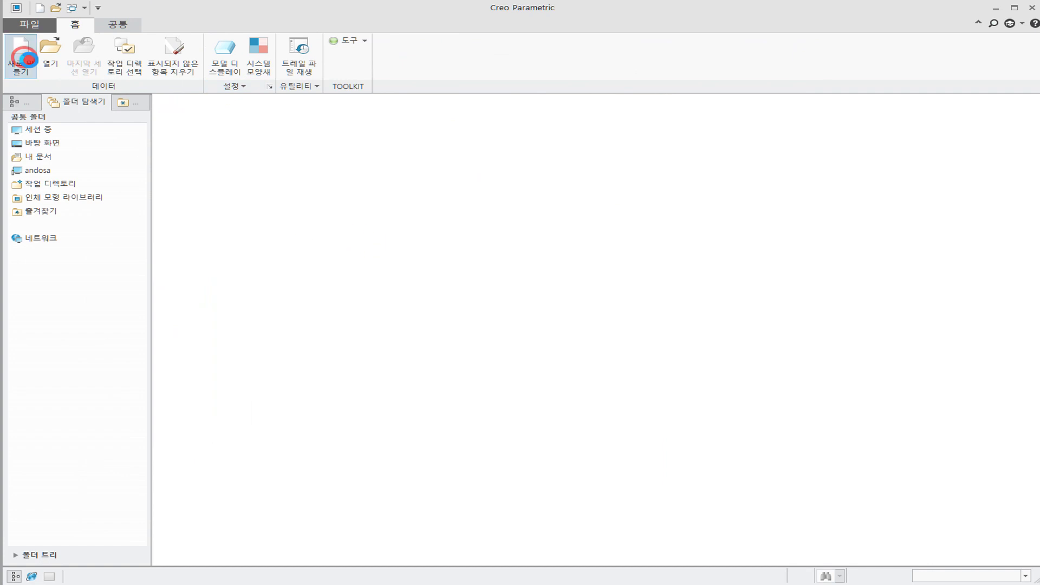
left_click(251, 408)
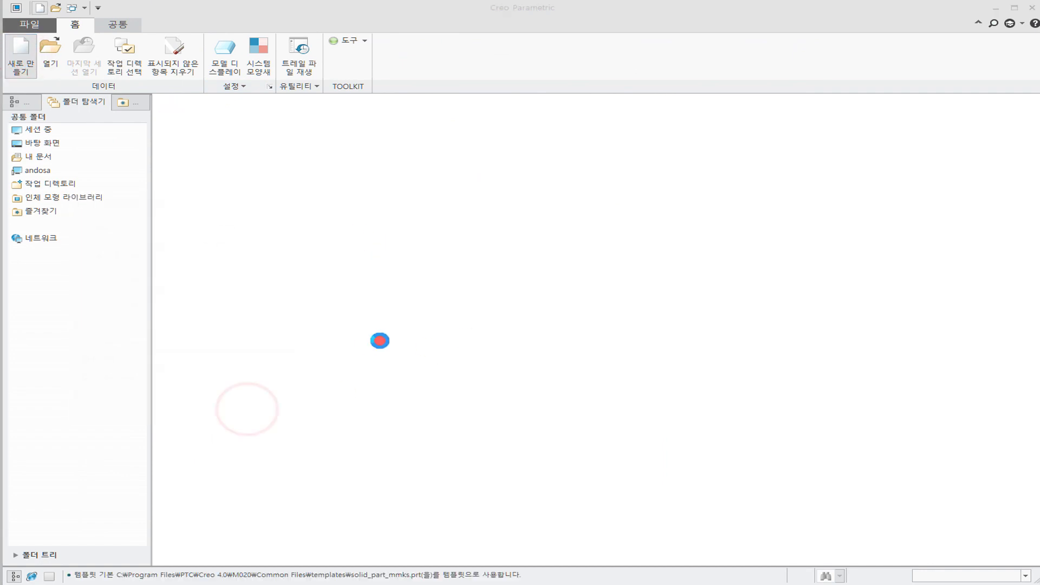
left_click(380, 340)
left_click(316, 64)
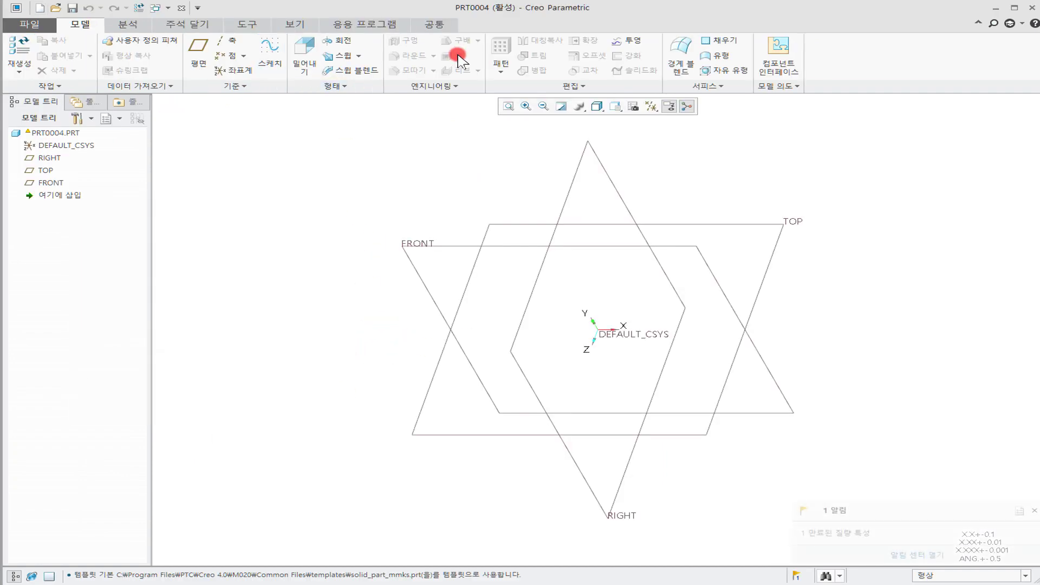
Step: Start a helical sweep, open its helix profile sketch on the FRONT plane and orient the view to the sketch
left_click(359, 56)
left_click(358, 81)
left_click(86, 89)
left_click(174, 133)
left_click(412, 243)
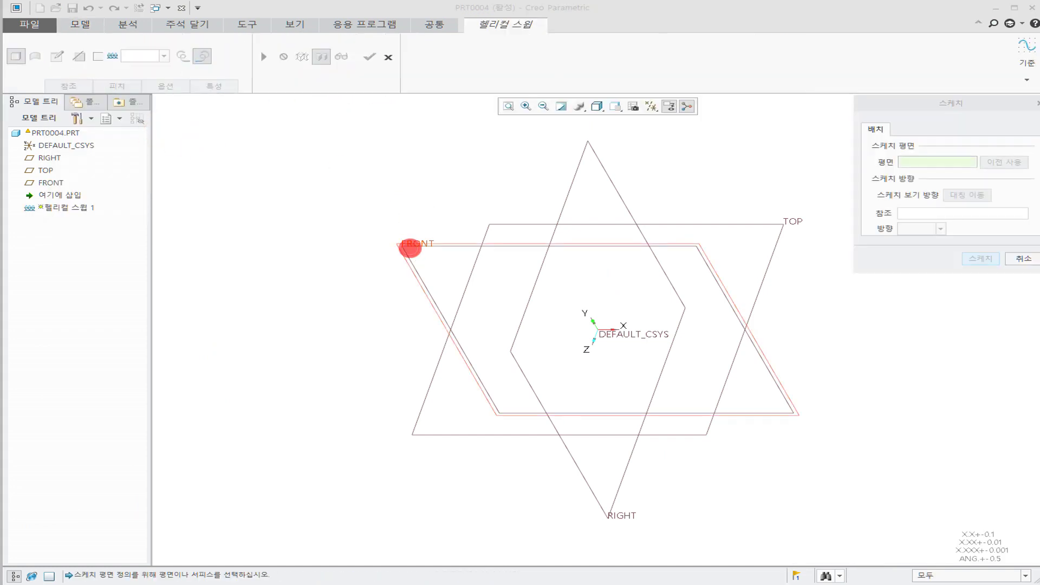
middle_click(653, 181)
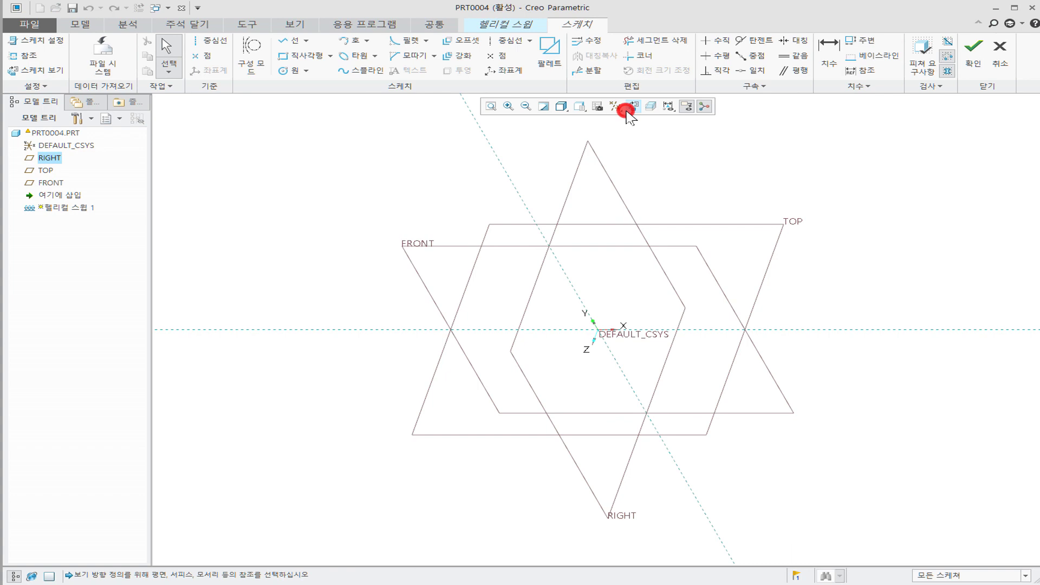
left_click(633, 106)
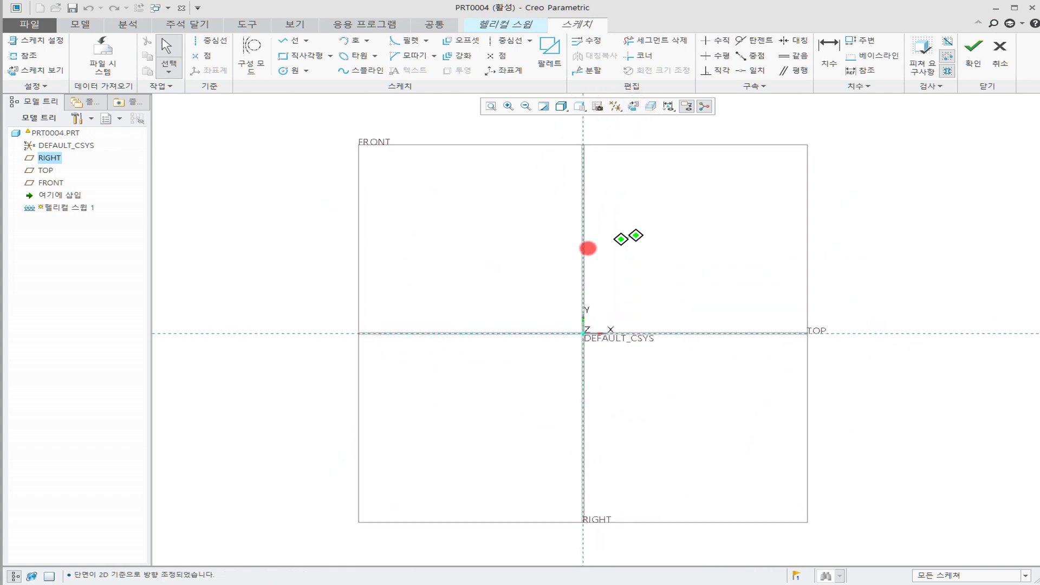
Step: Add a vertical centerline through the origin as the axis of revolution for the helix
left_click(194, 41)
left_click(452, 370)
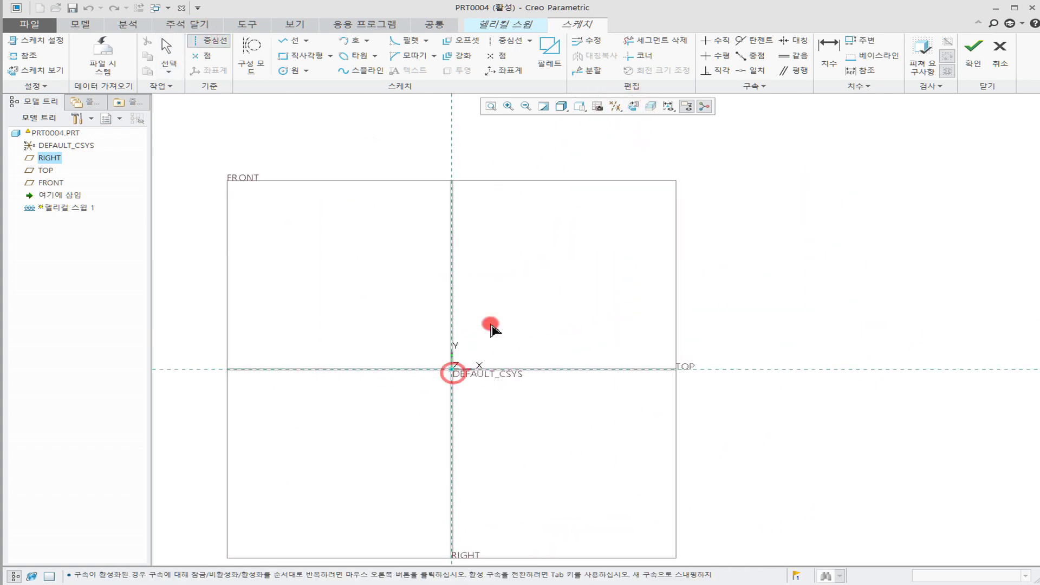
left_click(458, 287)
middle_click(495, 302)
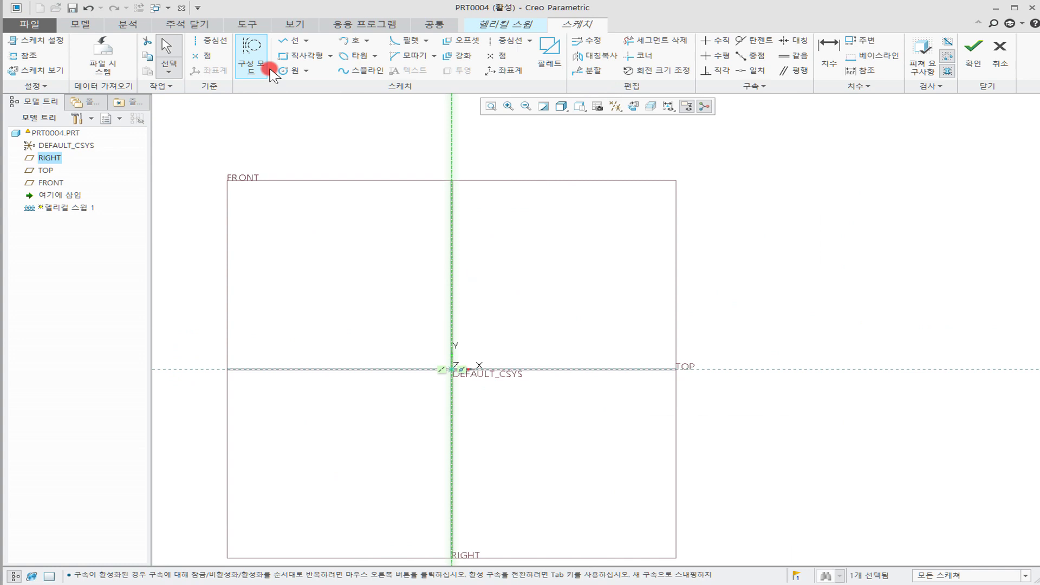
Step: Draw a steep profile line upward from the horizontal reference, starting about 65 mm on the positive X side of the centerline
left_click(282, 42)
left_click(510, 370)
left_click(519, 255)
middle_click(539, 274)
middle_click(541, 279)
Step: Apply a vertical constraint to the profile line
left_click(550, 327)
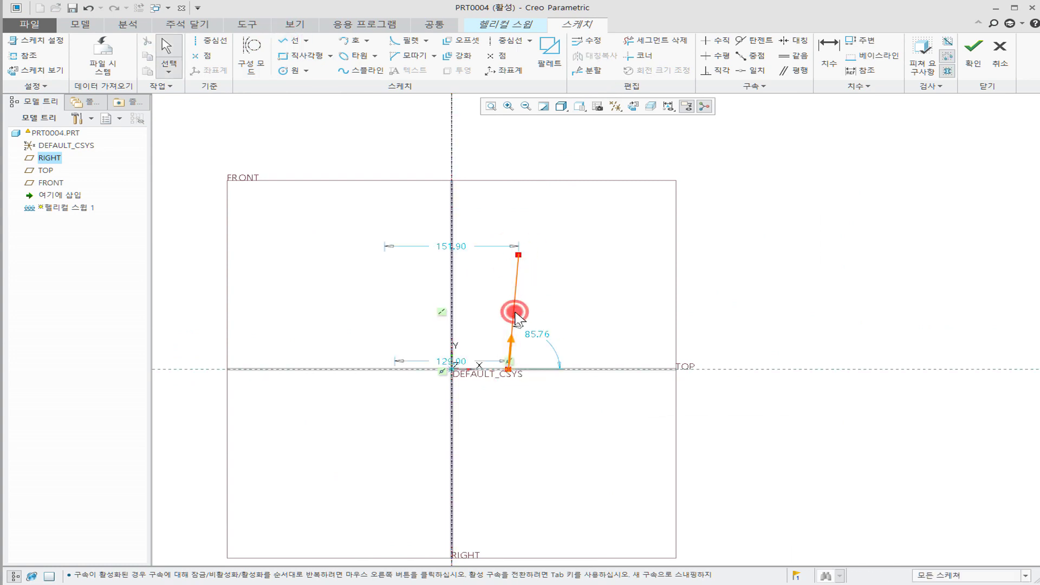
left_click(515, 312)
left_click(716, 40)
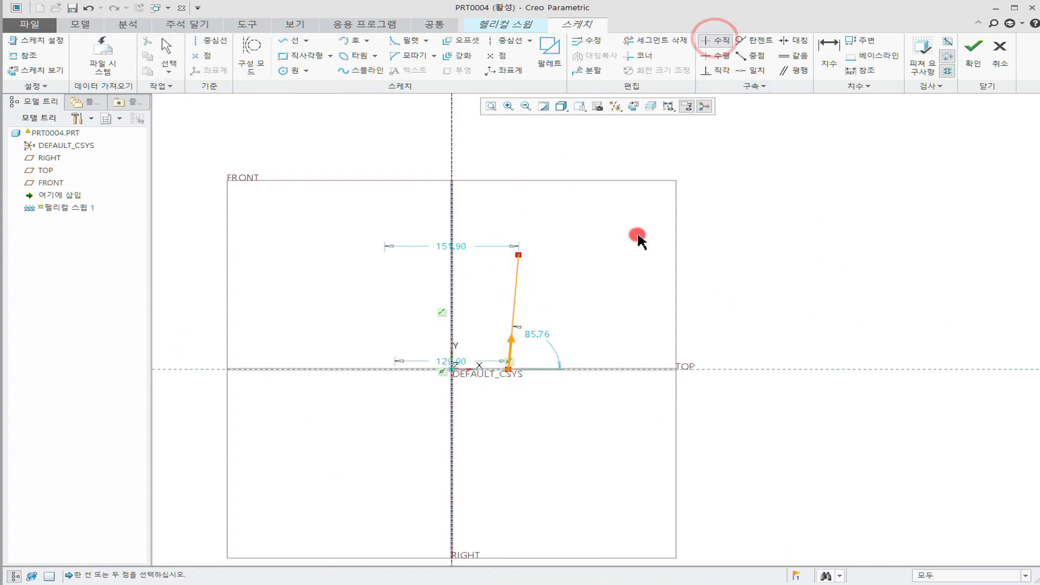
left_click(510, 314)
middle_click(586, 288)
Step: Set the profile line's height to 200 mm
left_click_drag(501, 327, 585, 327)
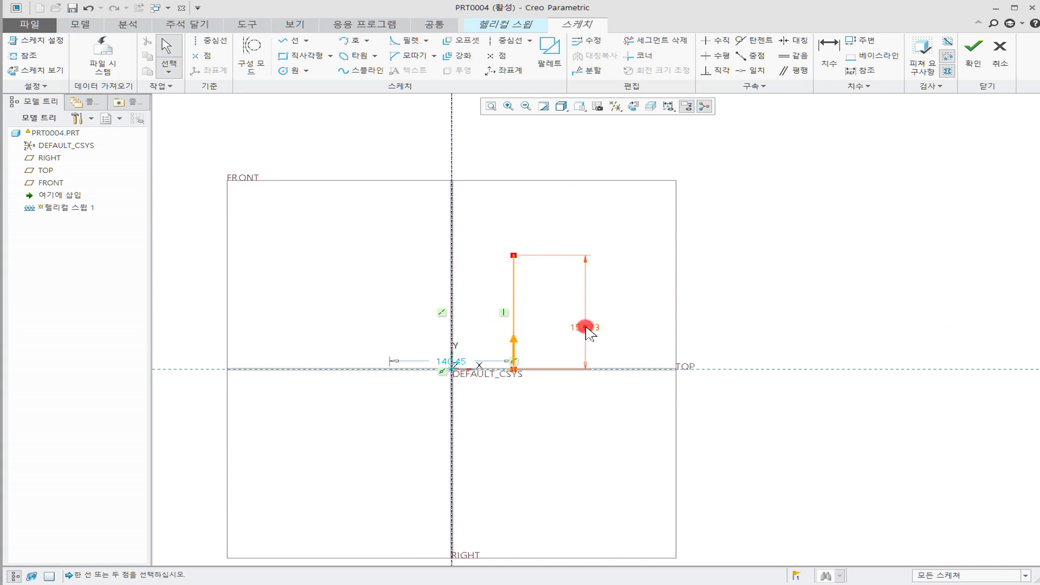
double_click(586, 327)
type("200")
key("Return")
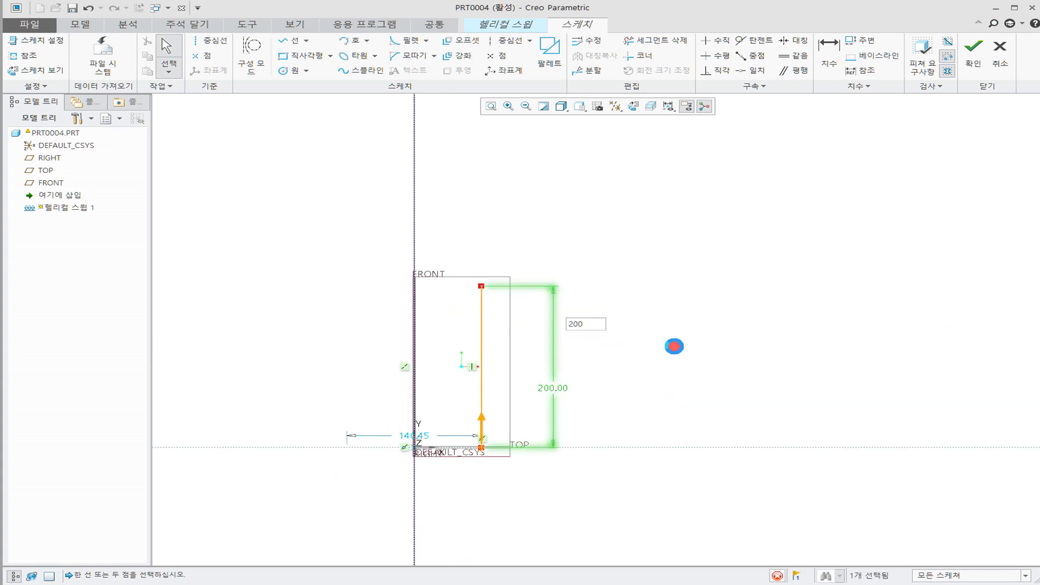
Step: Place the coil diameter dimension below the profile line and set it to 200 mm
left_click_drag(495, 475, 520, 548)
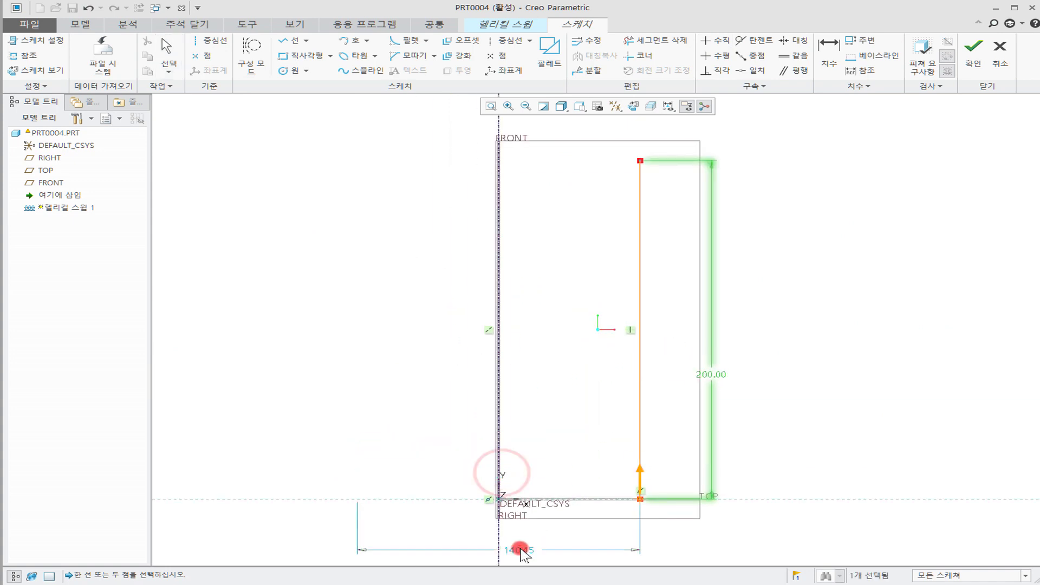
double_click(520, 548)
middle_click_drag(605, 458, 596, 371, "shift")
left_click(511, 464)
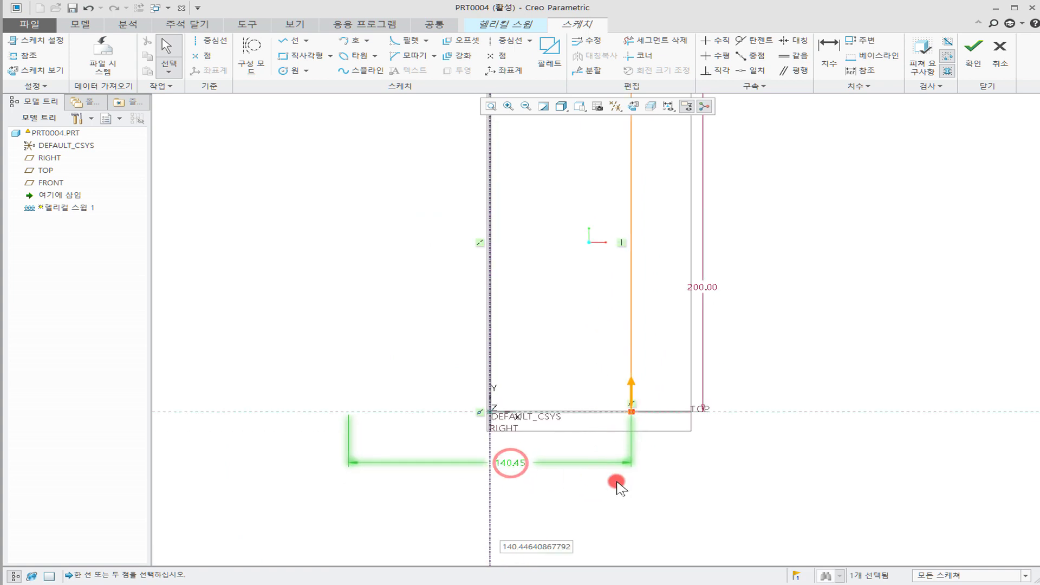
middle_click(615, 482)
double_click(513, 465)
type("200")
key("Return")
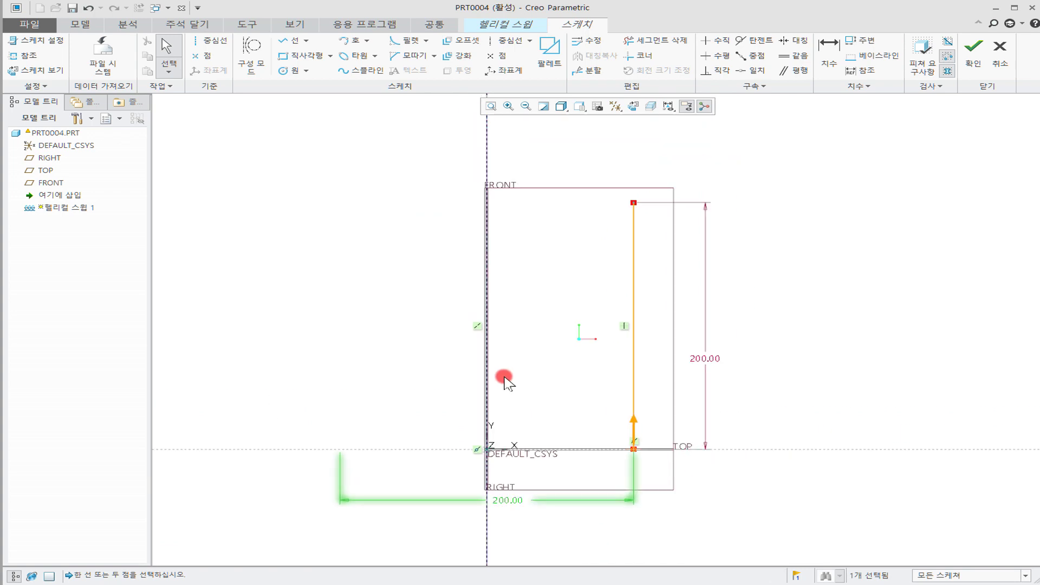
scroll(504, 376, "up", 2)
middle_click_drag(557, 391, 514, 393, "shift")
left_click(556, 392)
left_click(768, 394)
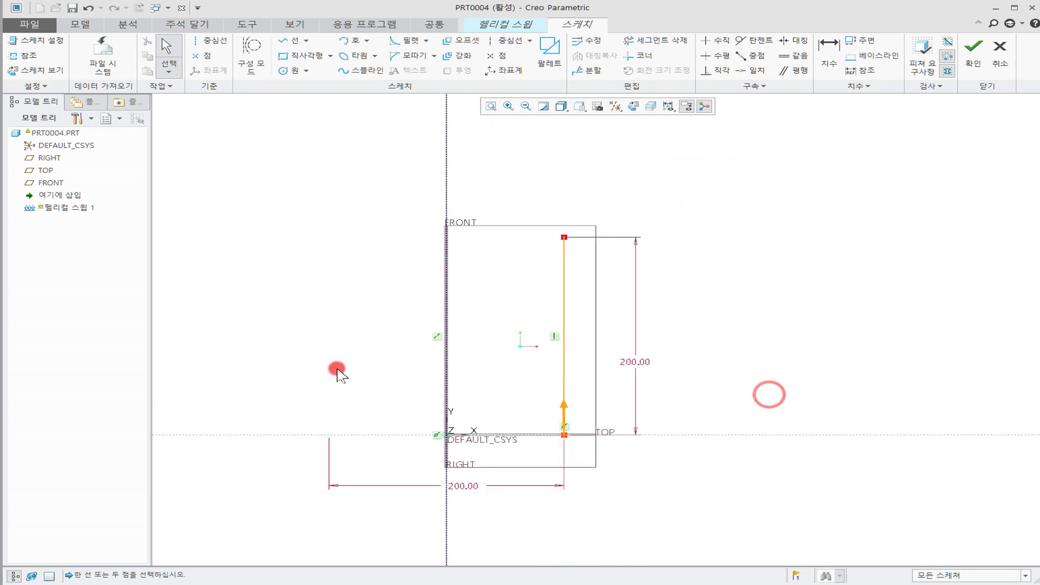
Step: Check the dimensions of exercise drawing 9-1 in the lesson PDF in ezPDF Editor, then return to Creo Parametric
left_click_drag(0, 42, 656, 48)
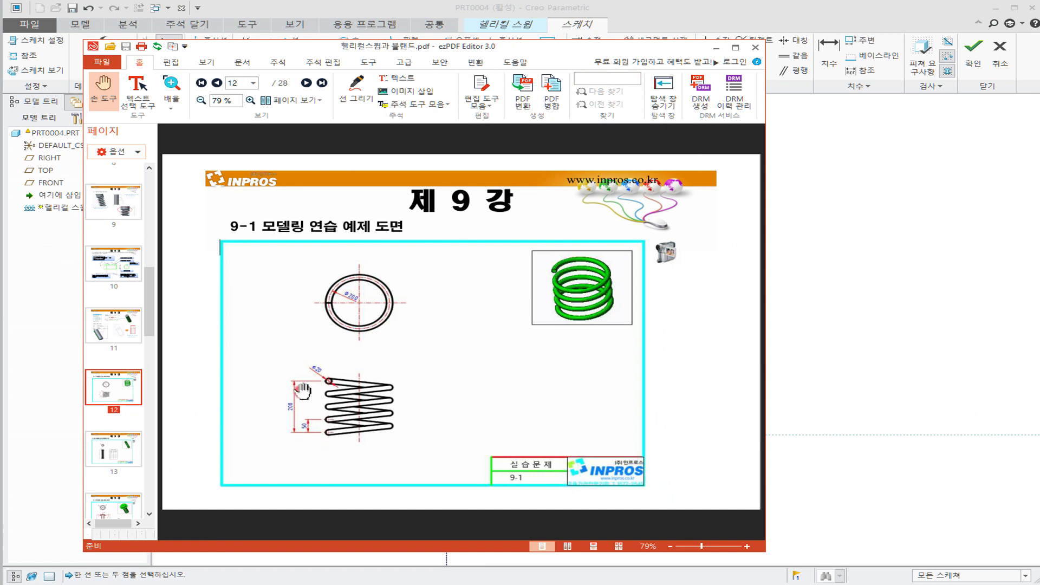
left_click_drag(569, 49, 2, 34)
left_click_drag(64, 33, 1, 34)
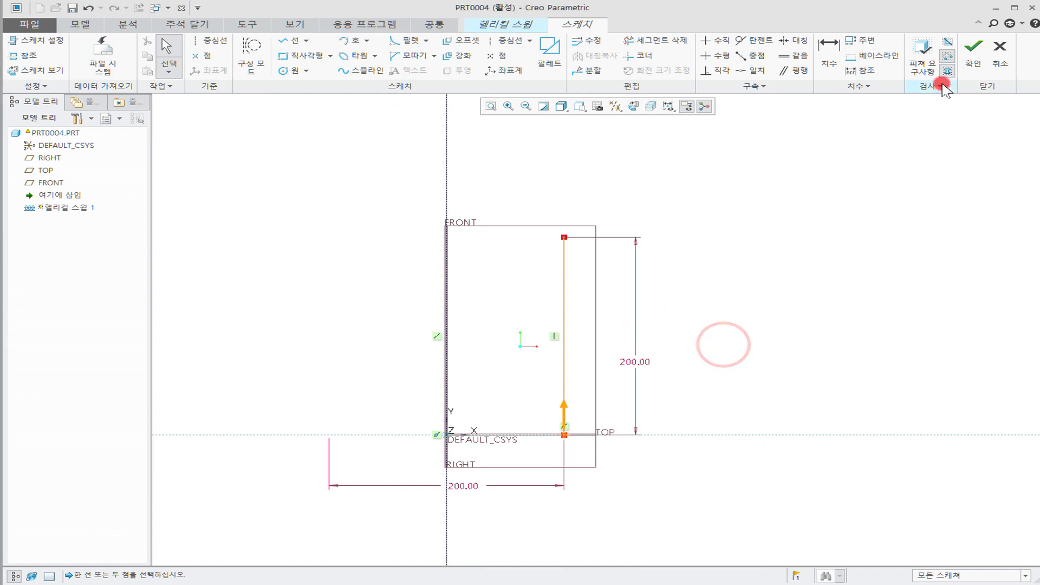
Step: Finish the profile sketch, open the section sketch and draw a circle about 27 mm in diameter at the profile's start point
left_click(974, 54)
middle_click_drag(529, 312, 528, 312)
left_click(57, 56)
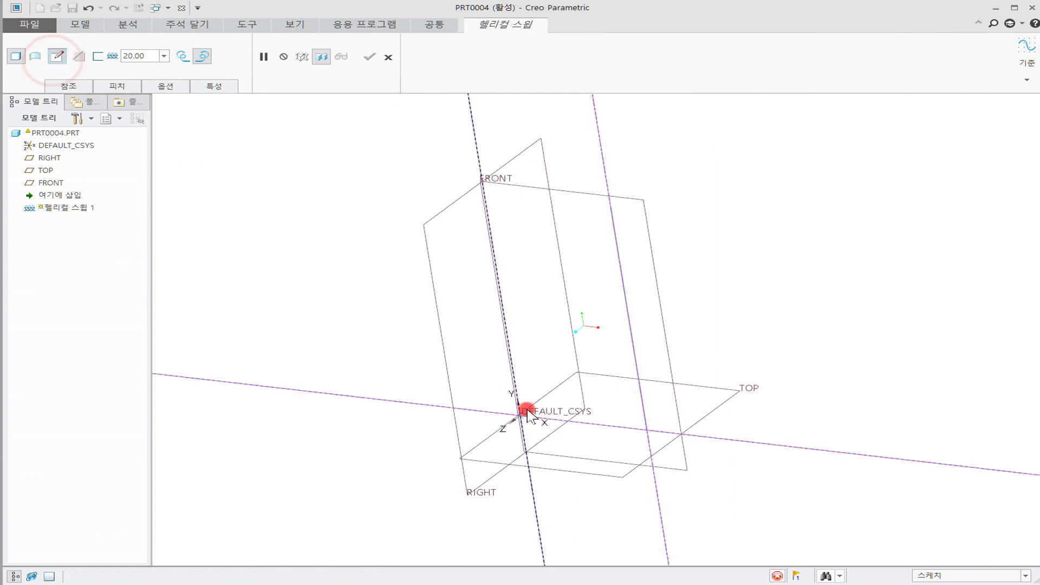
left_click(287, 70)
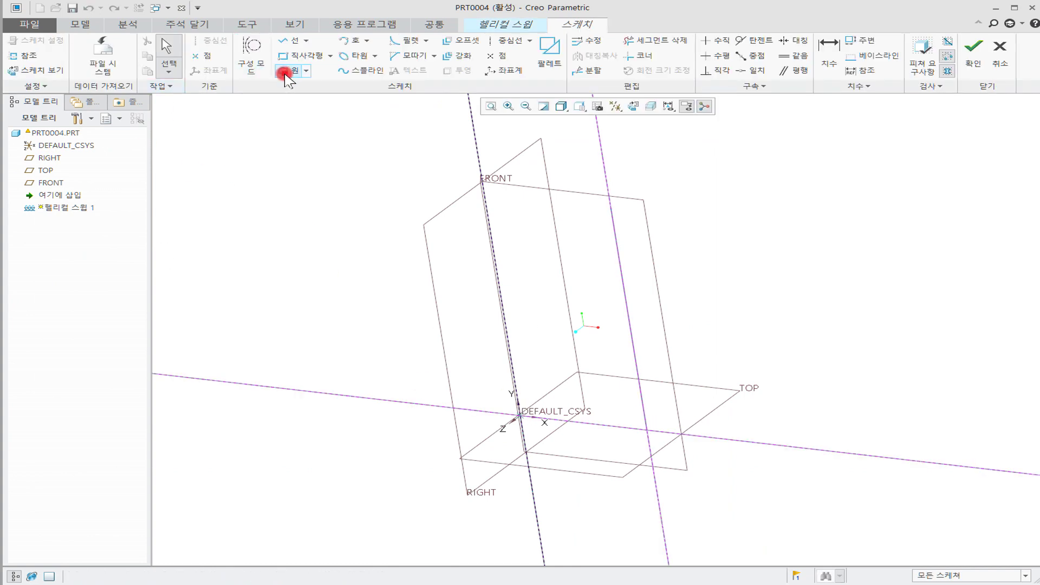
left_click(647, 430)
left_click(659, 444)
middle_click(608, 395)
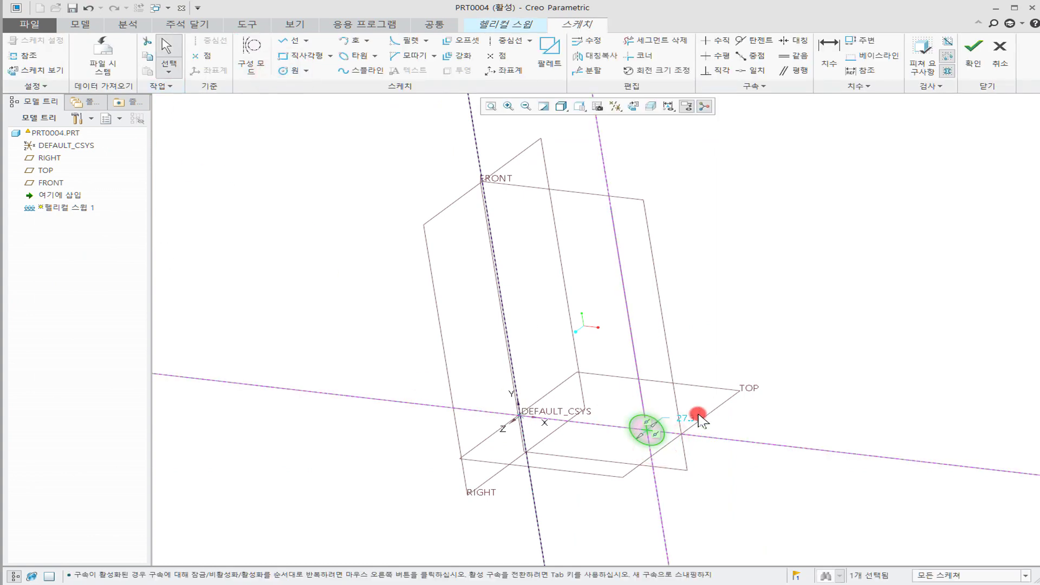
Step: Set the section circle's diameter to 20 mm and finish the section sketch
double_click(695, 420)
type("20")
middle_click(695, 420)
left_click(678, 390)
scroll(699, 298, "up", 2)
left_click(974, 56)
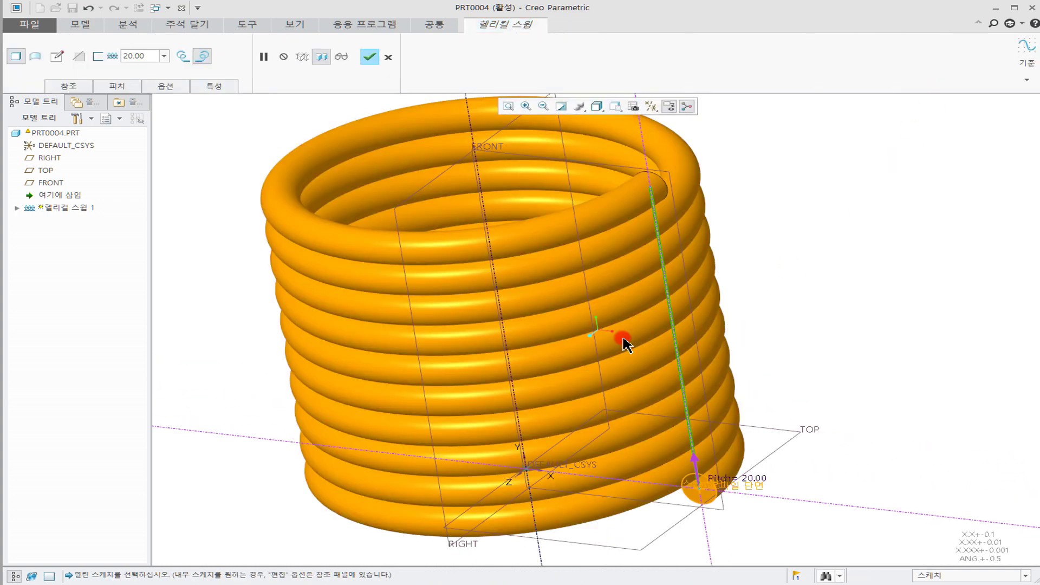
Step: Set the helical sweep's pitch to 50 mm
middle_click_drag(499, 303, 495, 279, "shift")
mouse_move(679, 320)
middle_mouse_down()
mouse_move(678, 279)
mouse_move(669, 321)
middle_mouse_up()
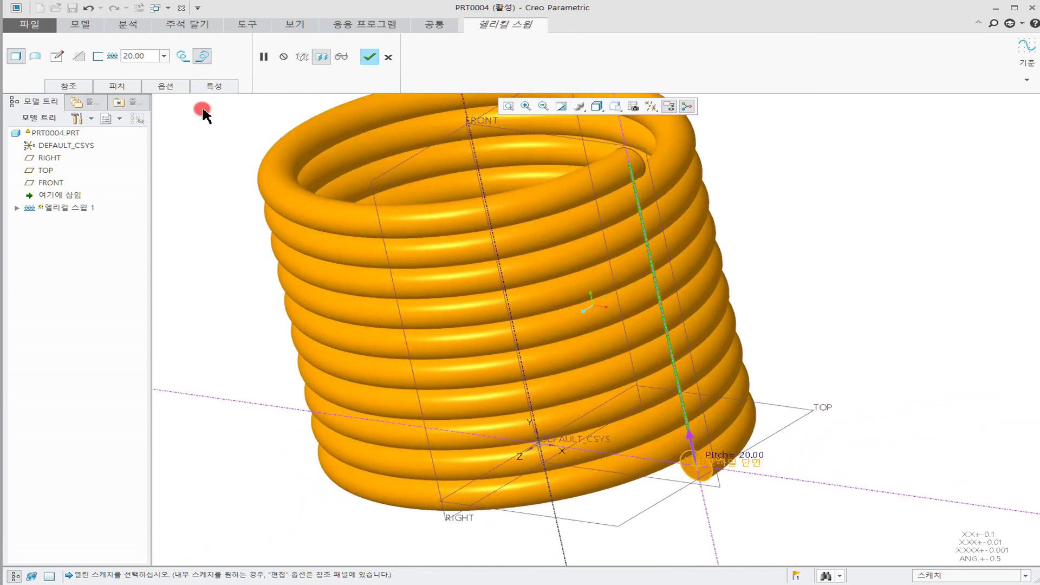
double_click(143, 56)
type("5")
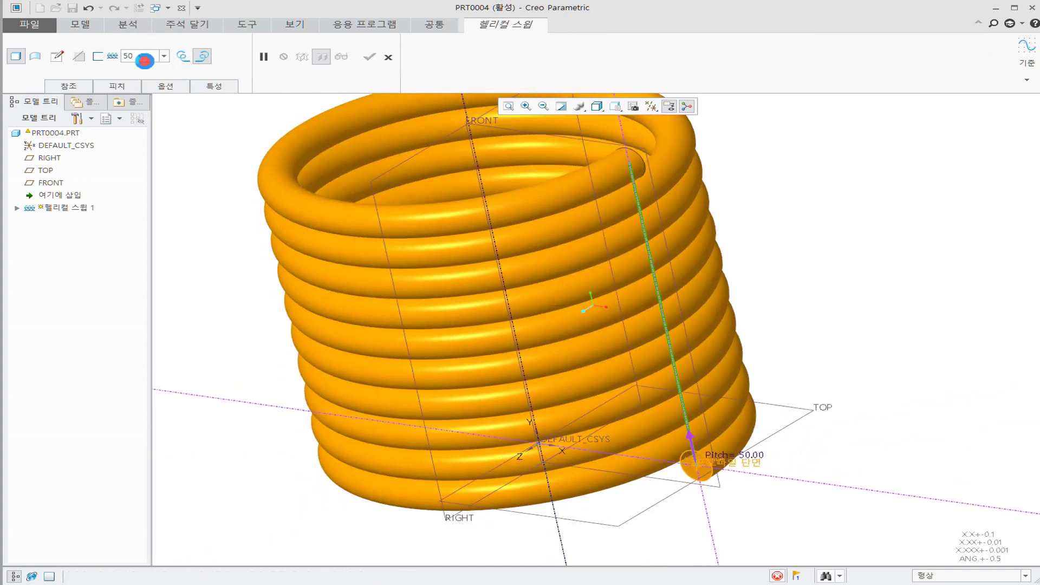
type("0")
key("Return")
Step: Complete the helical sweep and accept 1 kg/mm^3 as the part's density
mouse_move(759, 352)
middle_mouse_down()
mouse_move(771, 331)
mouse_move(760, 353)
mouse_move(764, 342)
middle_mouse_up()
left_click(370, 56)
left_click(727, 204)
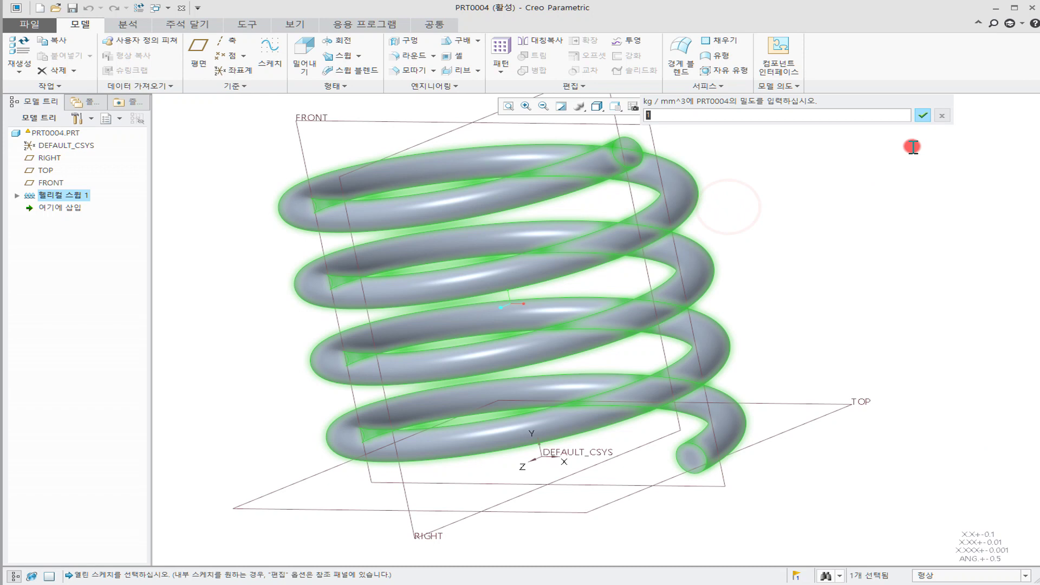
left_click(923, 115)
left_click(892, 152)
Step: Turn off the display of all datum planes, axes, points and coordinate systems
left_click(651, 106)
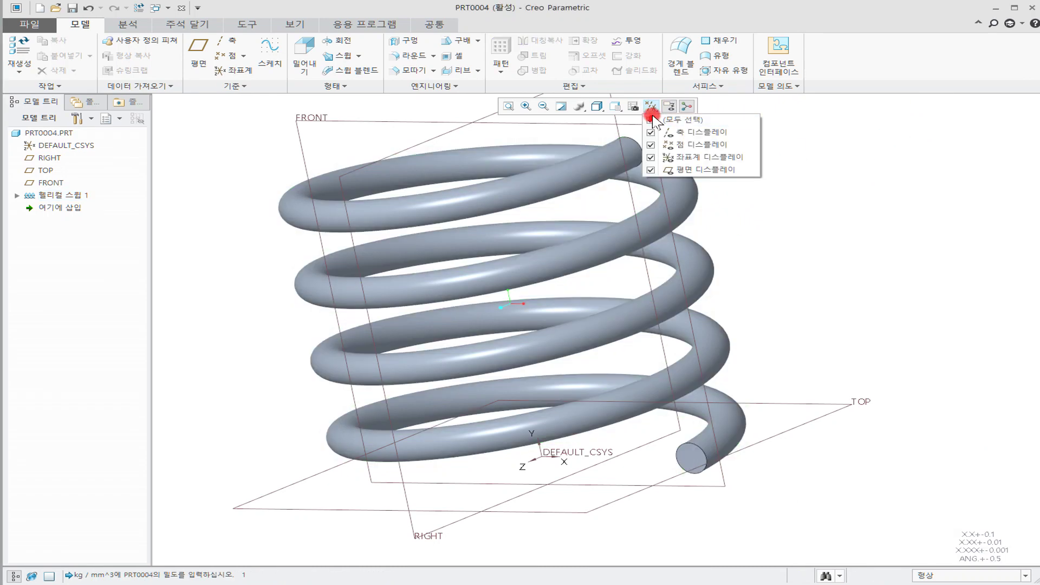
left_click(651, 118)
left_click(765, 219)
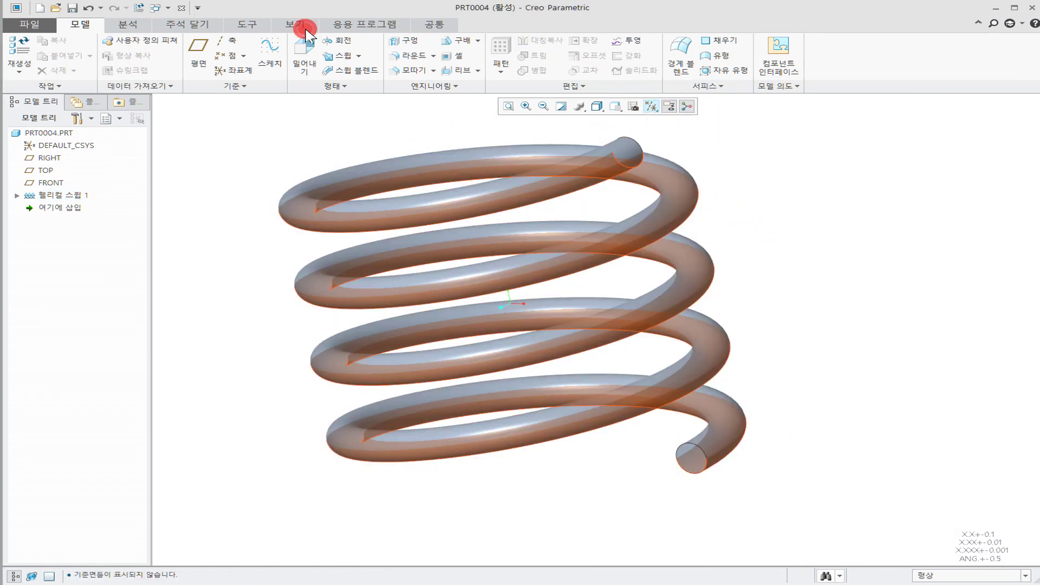
Step: Apply the bright green appearance to the whole spring part
left_click(305, 28)
left_click(127, 65)
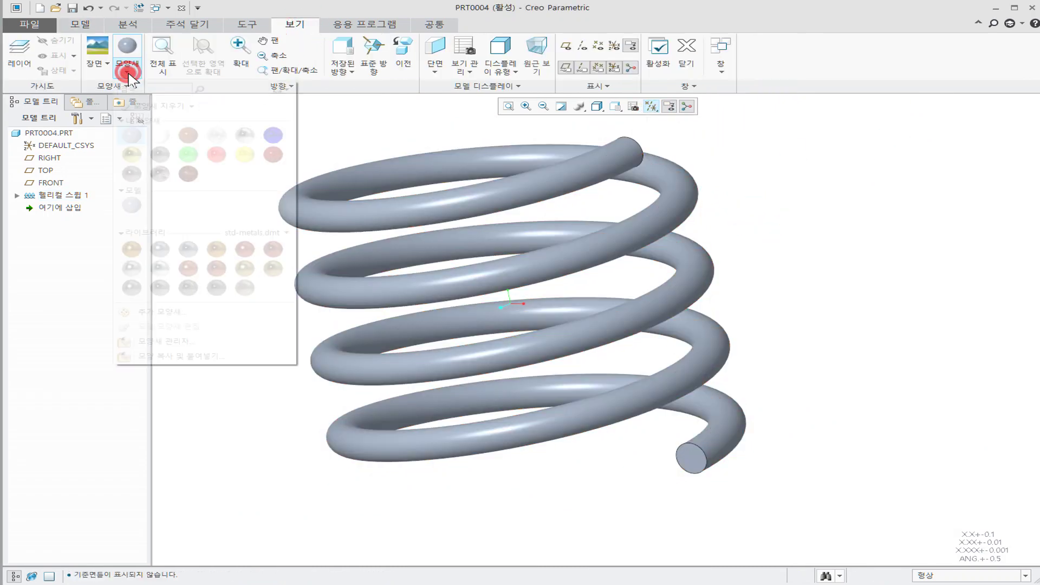
left_click(186, 157)
left_click(54, 133)
middle_click(216, 147)
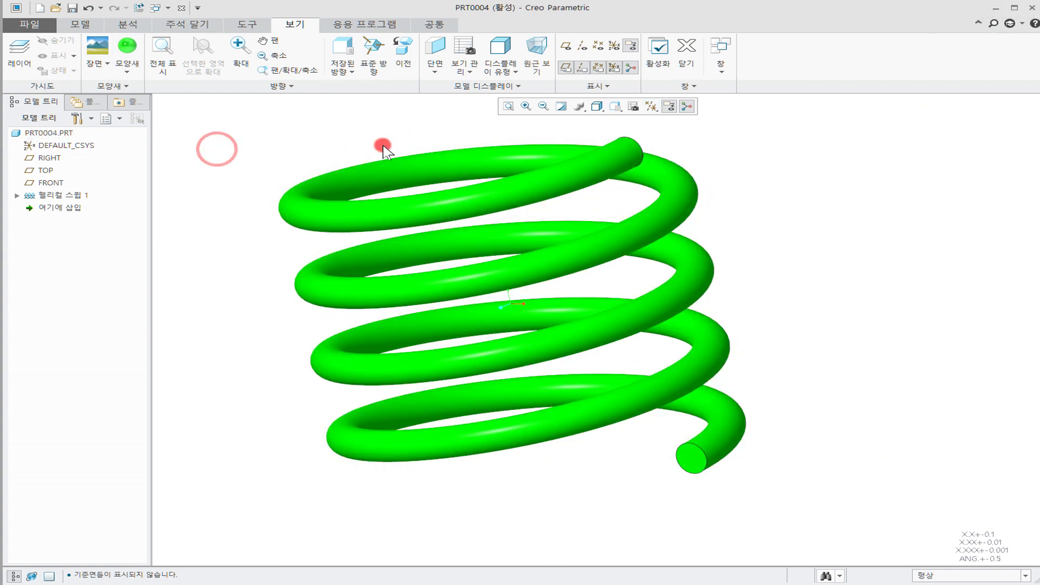
Step: View the spring in the saved FRONT and BACK orientations
left_click(614, 108)
left_click(623, 153)
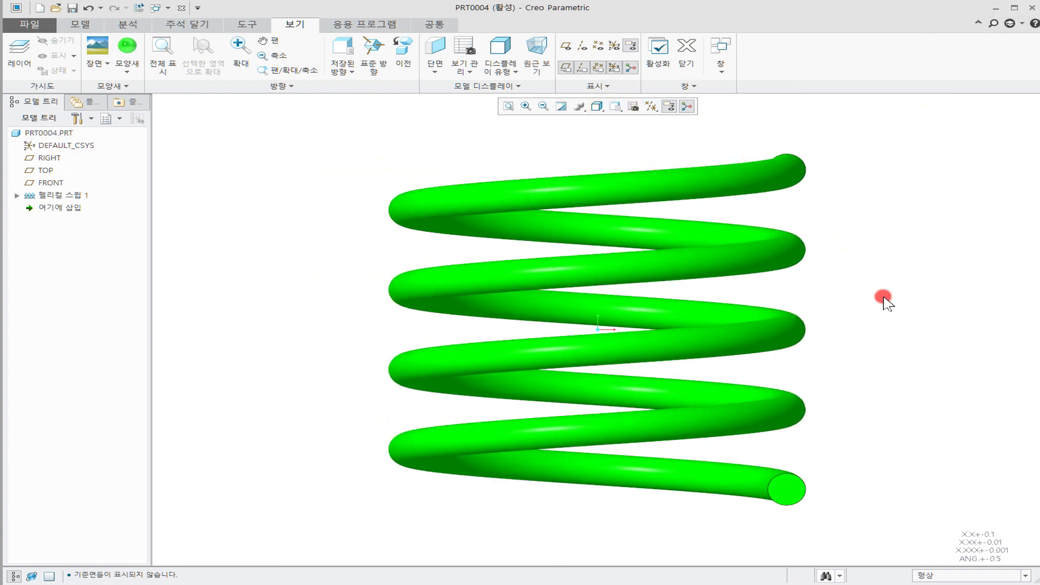
left_click(615, 107)
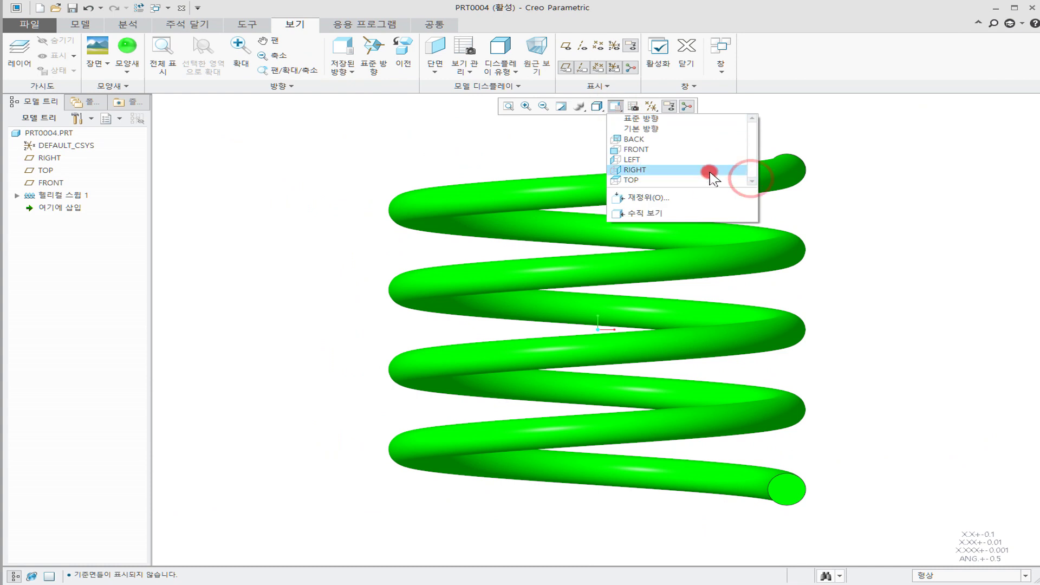
left_click(674, 140)
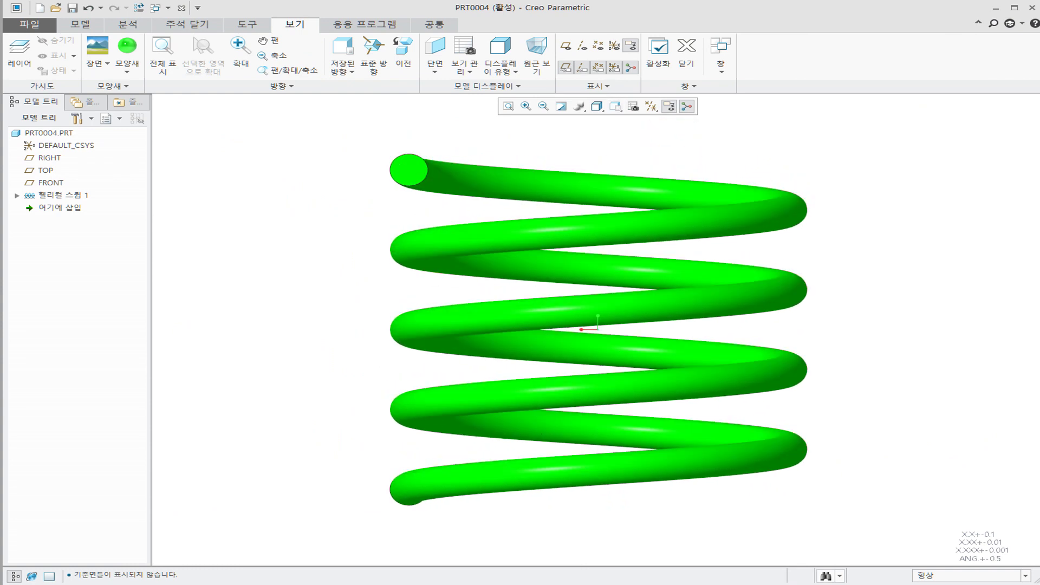
Step: Compare the spring with exercise drawing 9-1 in the ezPDF Editor lesson PDF, then return to Creo Parametric
key("alt+Tab")
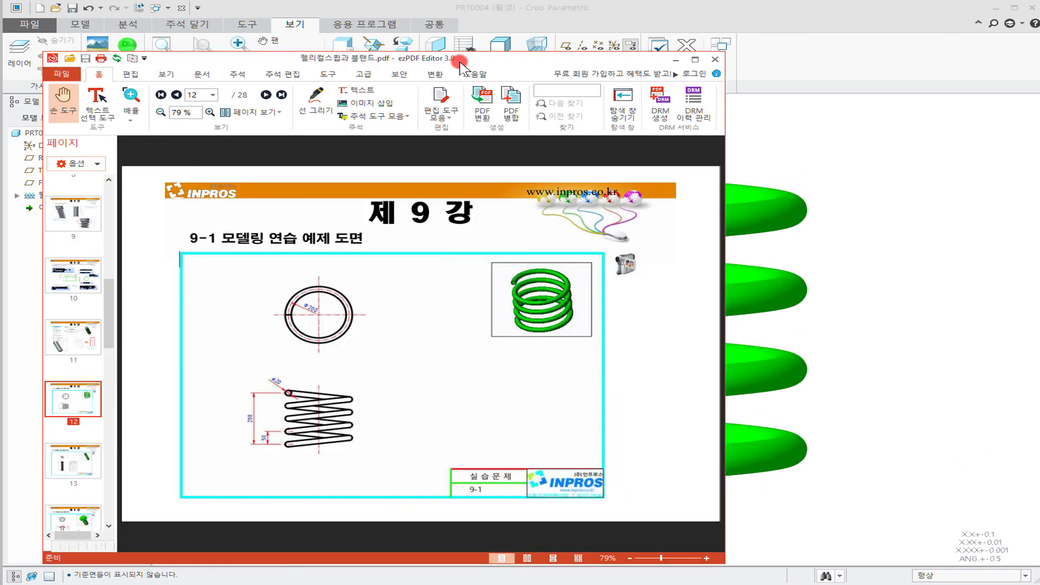
left_click(534, 46)
mouse_move(536, 60)
left_mouse_down()
mouse_move(32, 60)
mouse_move(2, 53)
mouse_move(0, 42)
left_mouse_up()
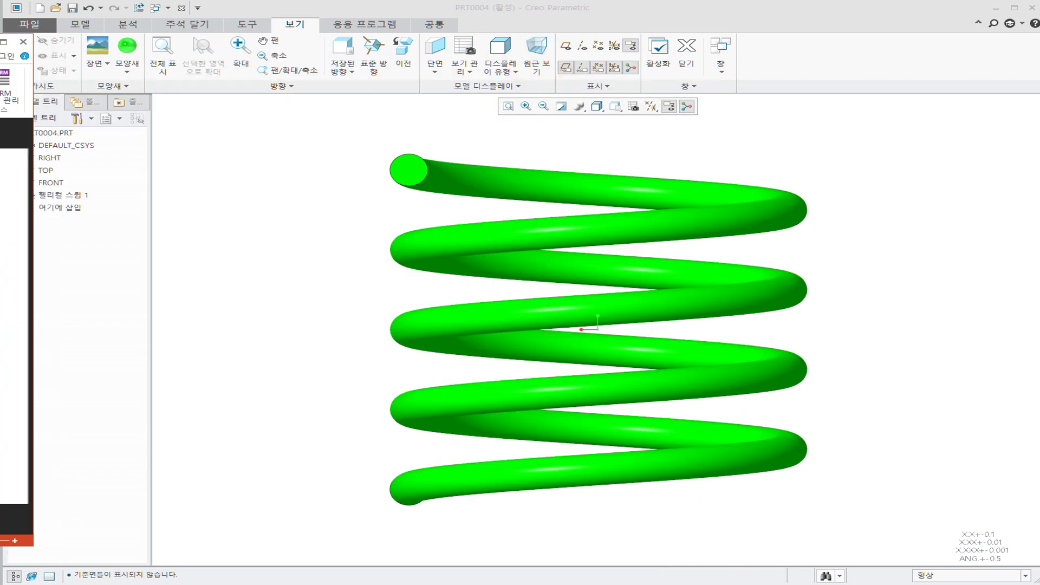
left_click(154, 476)
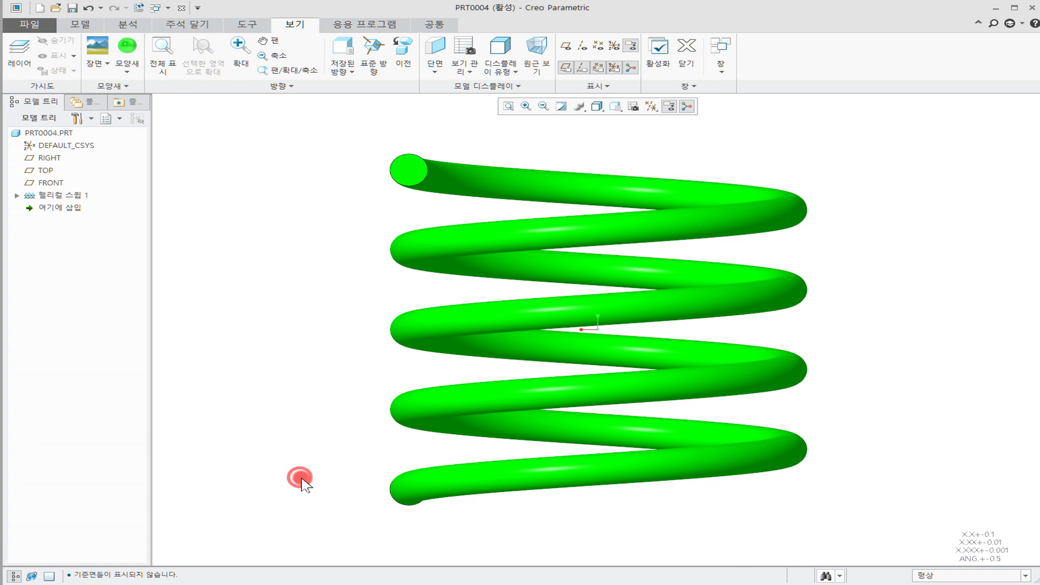
Step: Close the finished exercise 9-1 part window
left_click(183, 8)
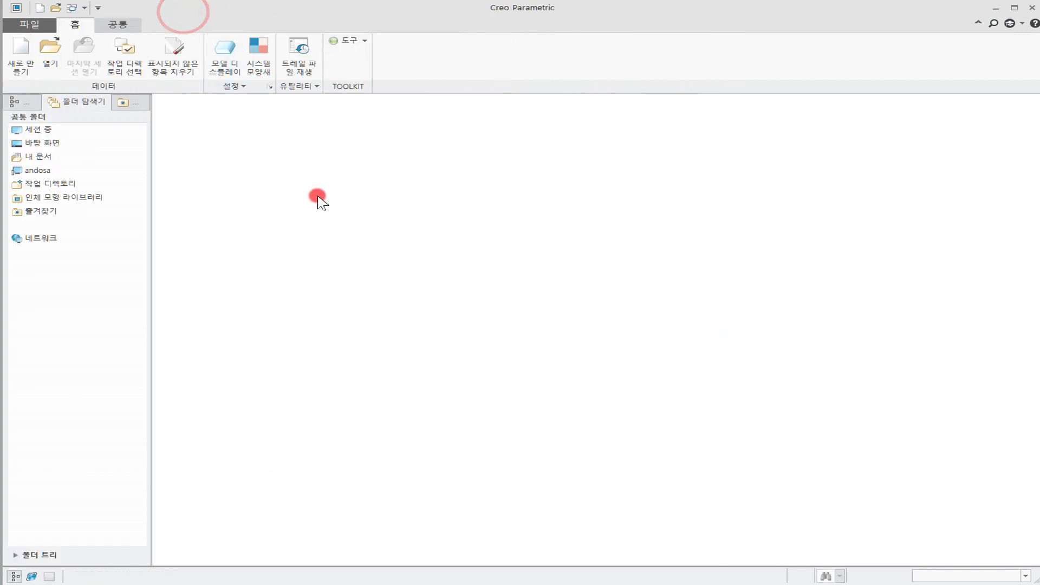
Step: Review exercise drawing 9-2 and its variable pitch table in the lesson PDF in ezPDF Editor, then return to Creo Parametric
left_click_drag(16, 54, 739, 59)
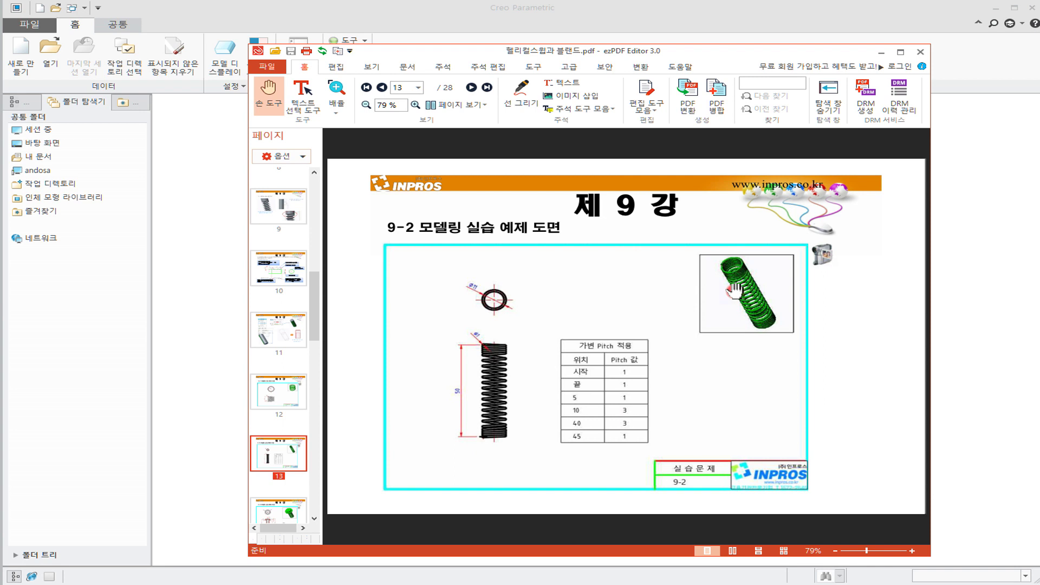
left_click(712, 46)
left_click_drag(710, 55, 0, 44)
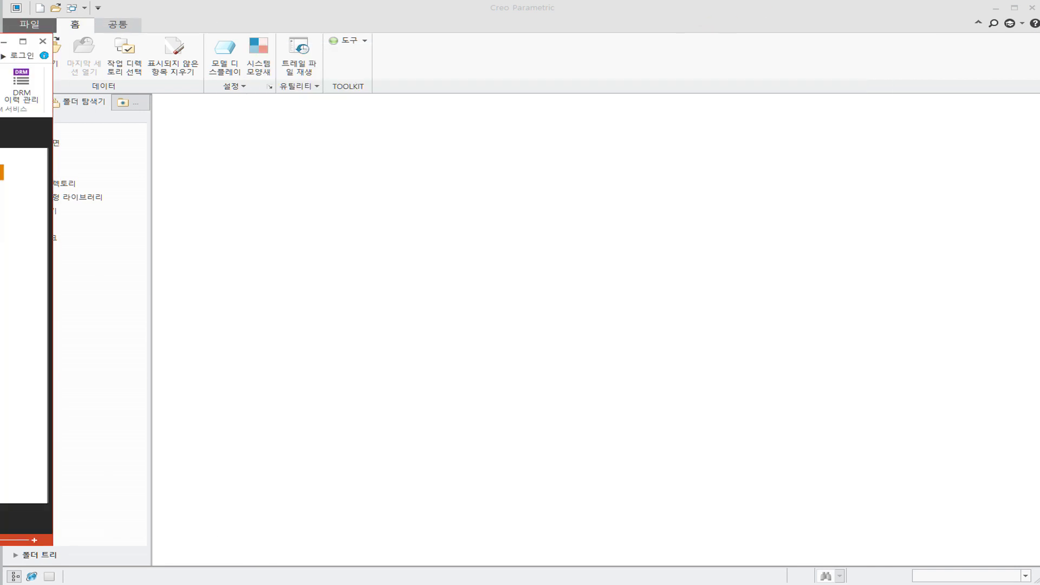
Step: Create a new solid part named 9-2 with the default template
left_click(414, 281)
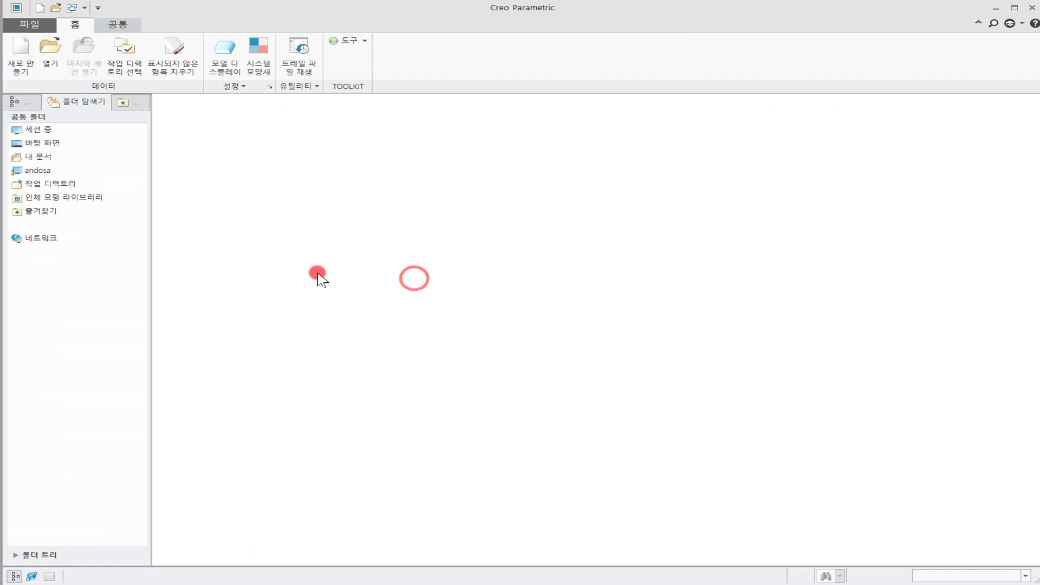
left_click(22, 48)
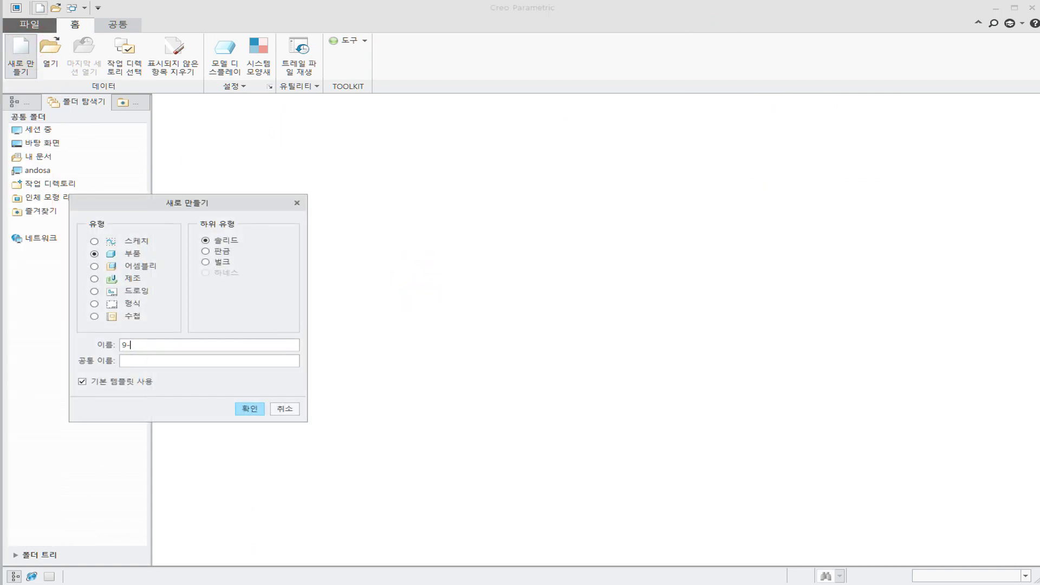
left_click(264, 403)
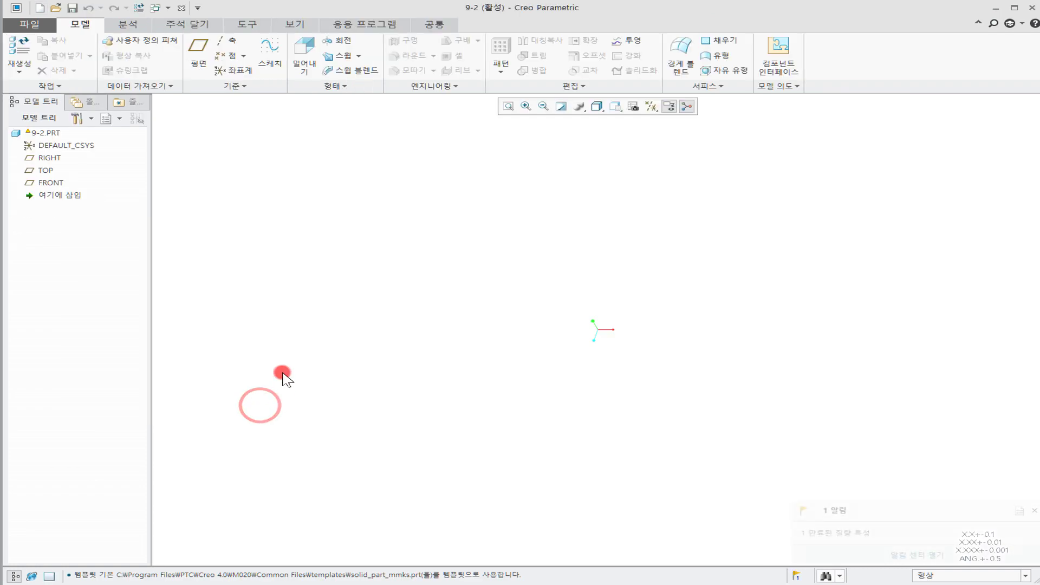
Step: Start a helical sweep, show all datum features, and open the helix profile sketch on the FRONT plane, viewed square-on
left_click(359, 56)
left_click(358, 83)
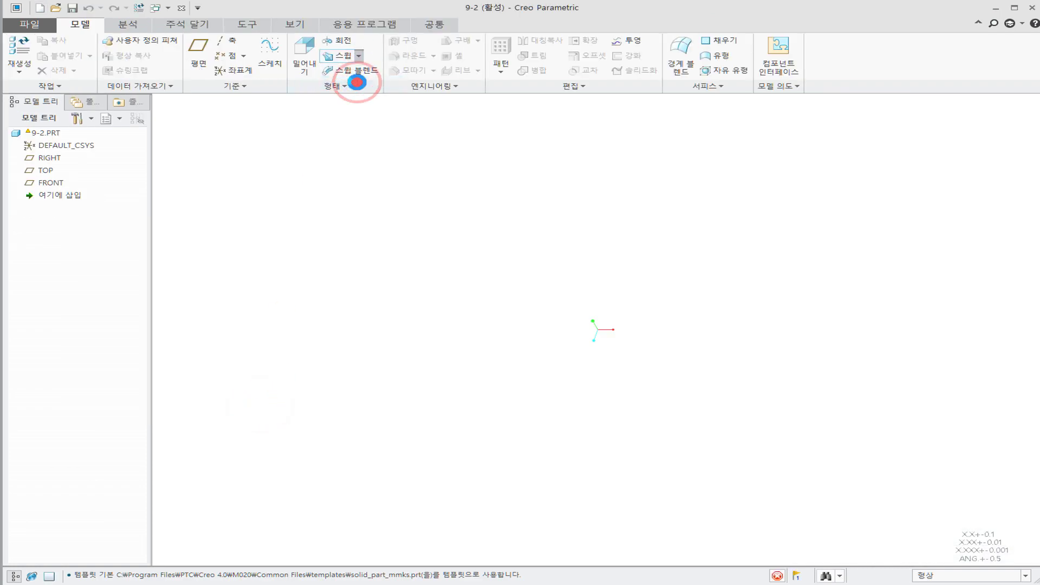
left_click(80, 87)
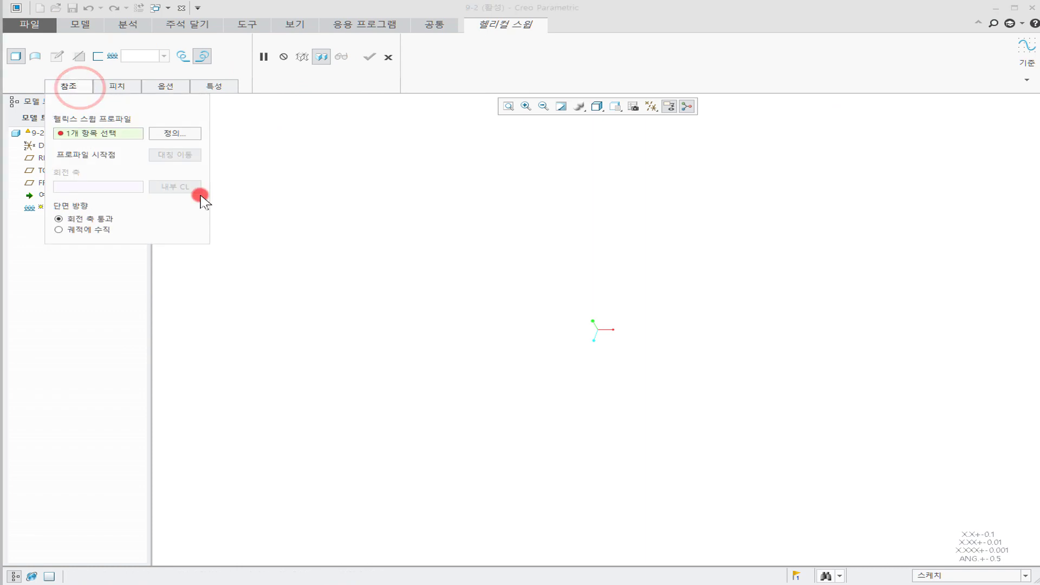
left_click(651, 106)
left_click(648, 120)
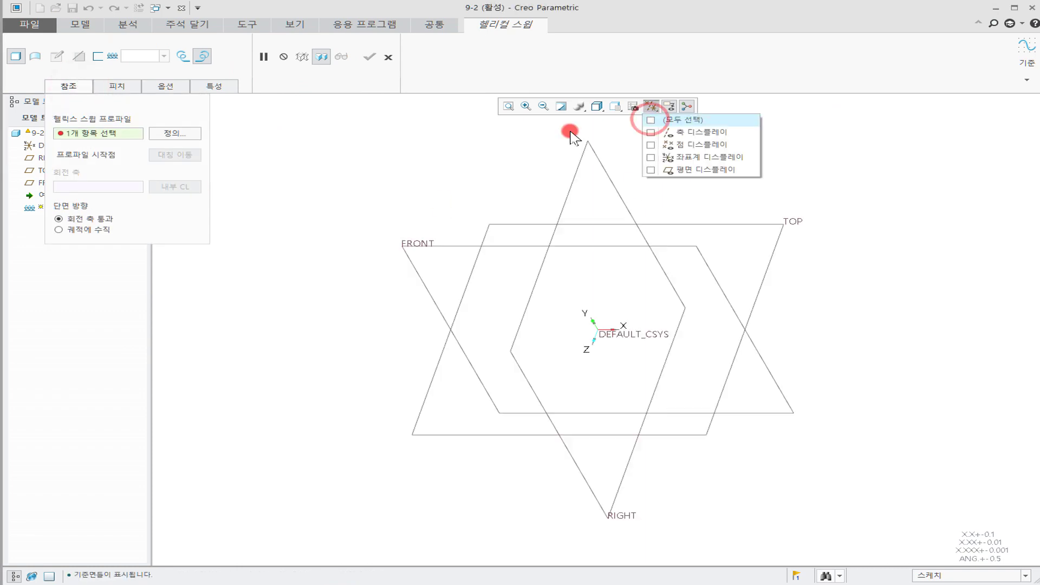
left_click(175, 133)
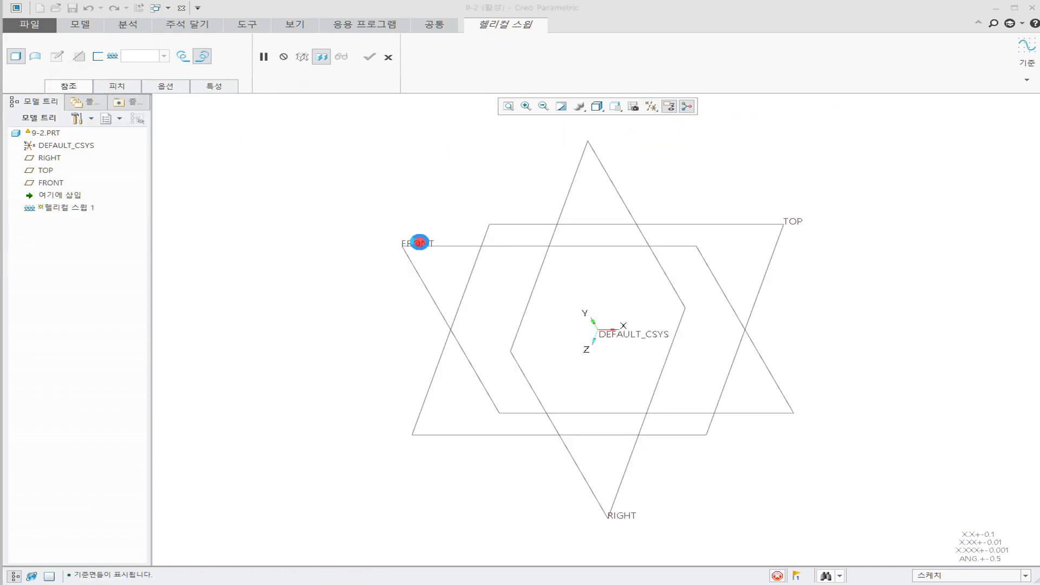
left_click(417, 243)
middle_click(459, 188)
left_click(630, 107)
Step: Sketch a vertical centerline through the origin as the revolve axis and a vertical profile line rising from the TOP plane beside it
left_click(208, 41)
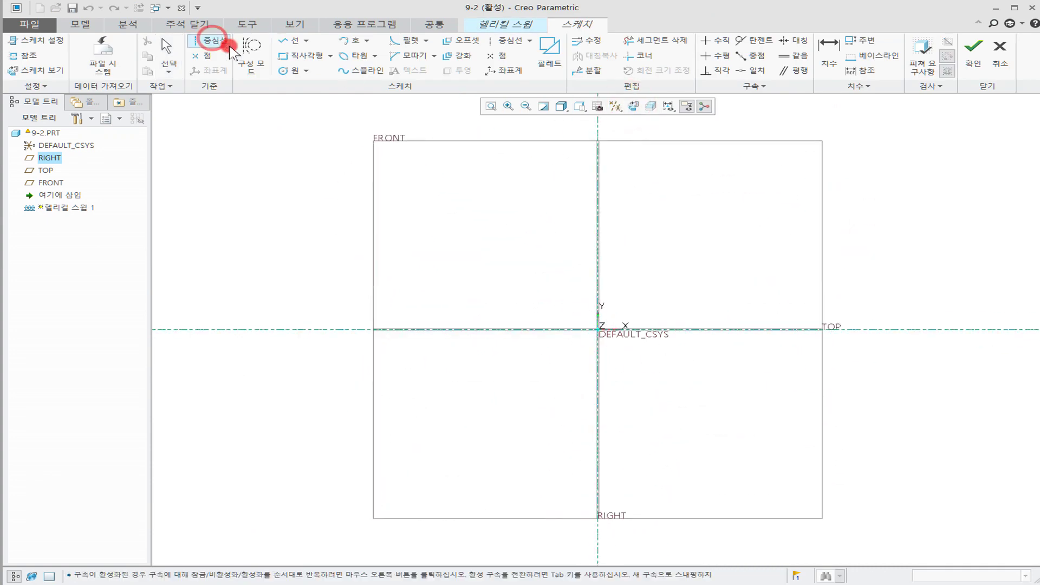
left_click(597, 329)
left_click(601, 253)
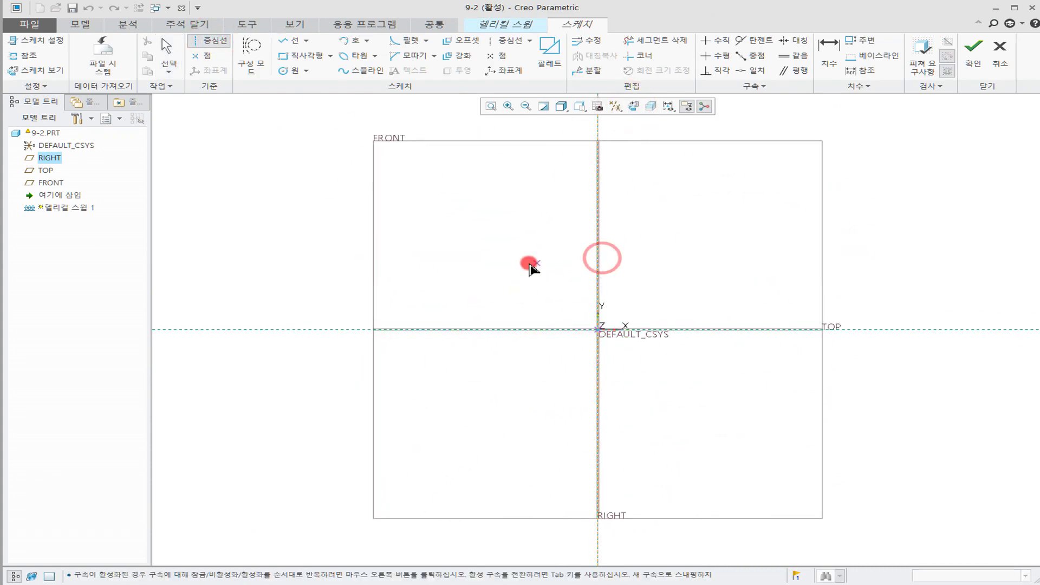
middle_click(501, 251)
left_click(288, 43)
left_click(659, 329)
left_click(667, 147)
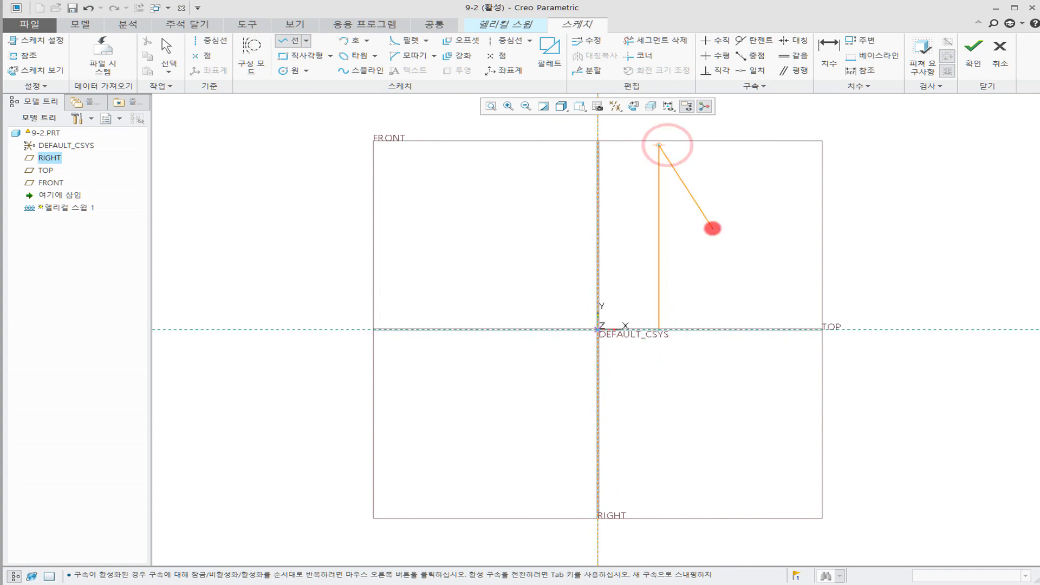
middle_click(714, 238)
middle_click(721, 282)
Step: Set the profile line's length to 50 mm and its diameter about the centerline to 11 mm, and finish the profile sketch
left_click(690, 326)
middle_click_drag(720, 311, 652, 356, "shift")
double_click(661, 306)
type("50")
key("Return")
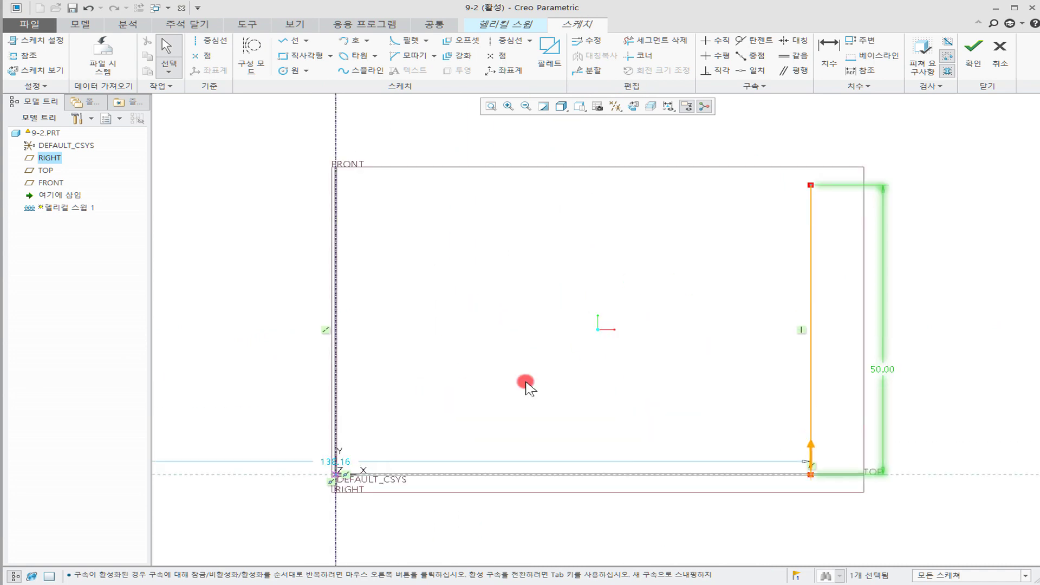
left_click_drag(336, 461, 401, 522)
double_click(401, 521)
type("10")
key("Return")
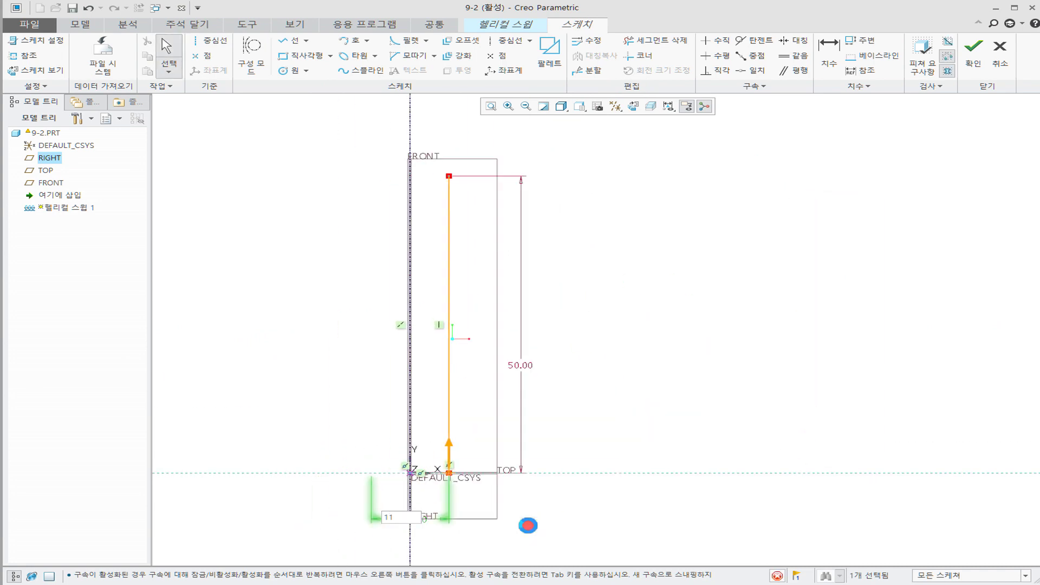
left_click(973, 54)
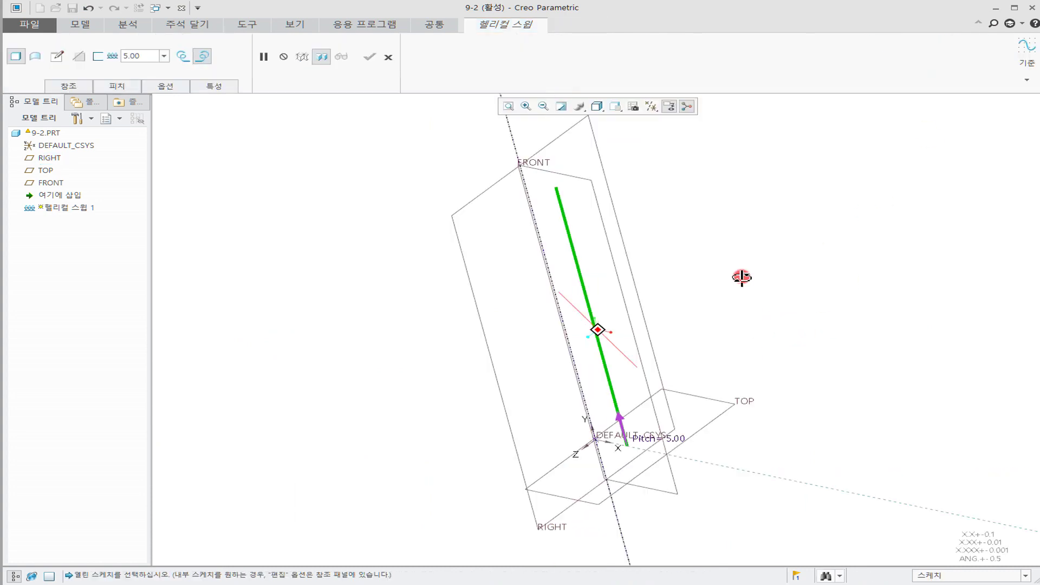
Step: Sketch the sweep section as a 1 mm diameter circle centred on the profile's start point and finish the sketch
left_click(57, 56)
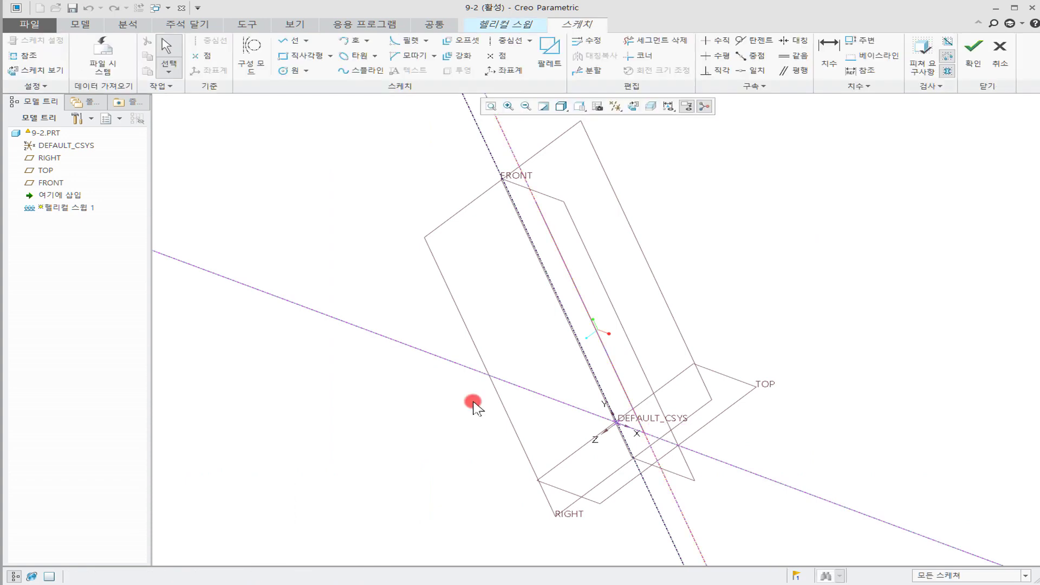
left_click(293, 70)
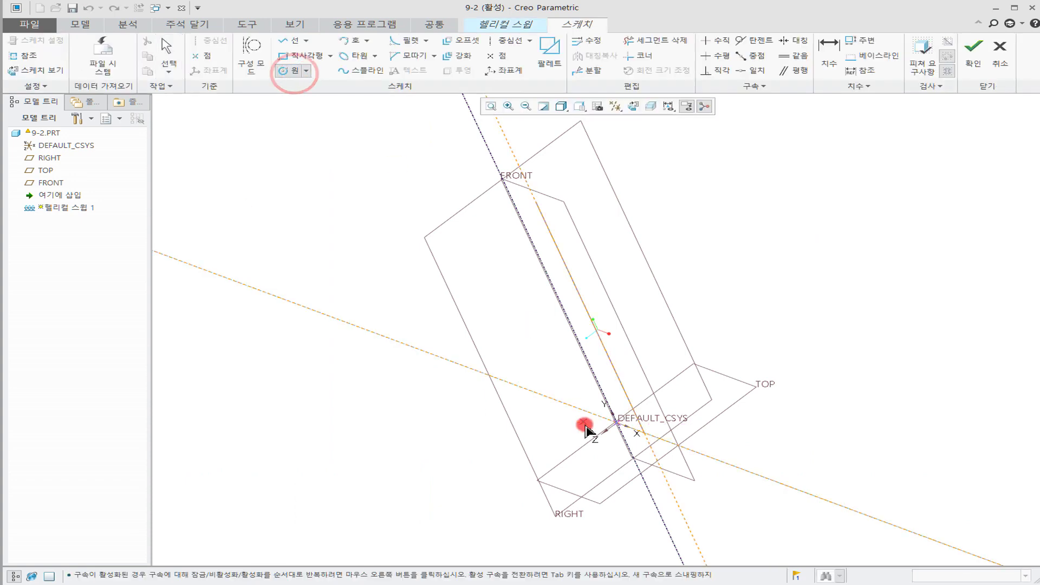
left_click(642, 434)
left_click(682, 458)
middle_click(683, 455)
mouse_move(683, 455)
middle_mouse_down()
mouse_move(743, 403)
mouse_move(681, 442)
middle_mouse_up()
double_click(670, 440)
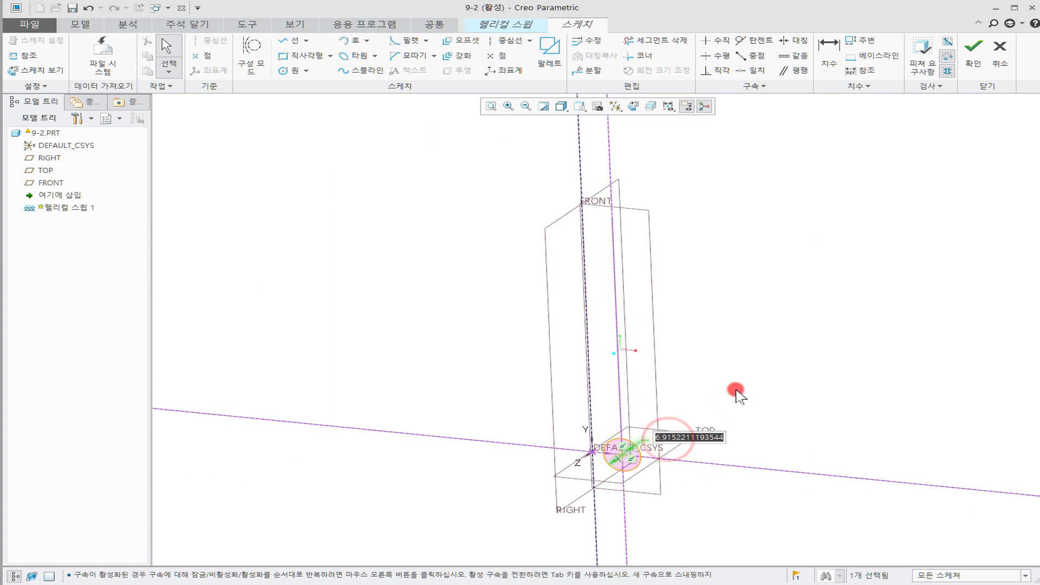
type("1")
key("Return")
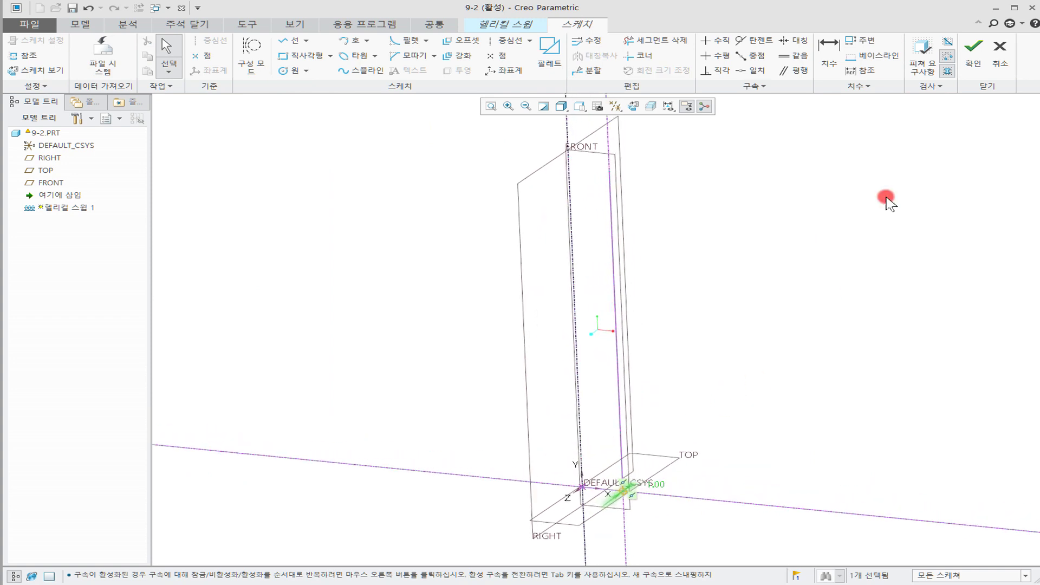
left_click(974, 54)
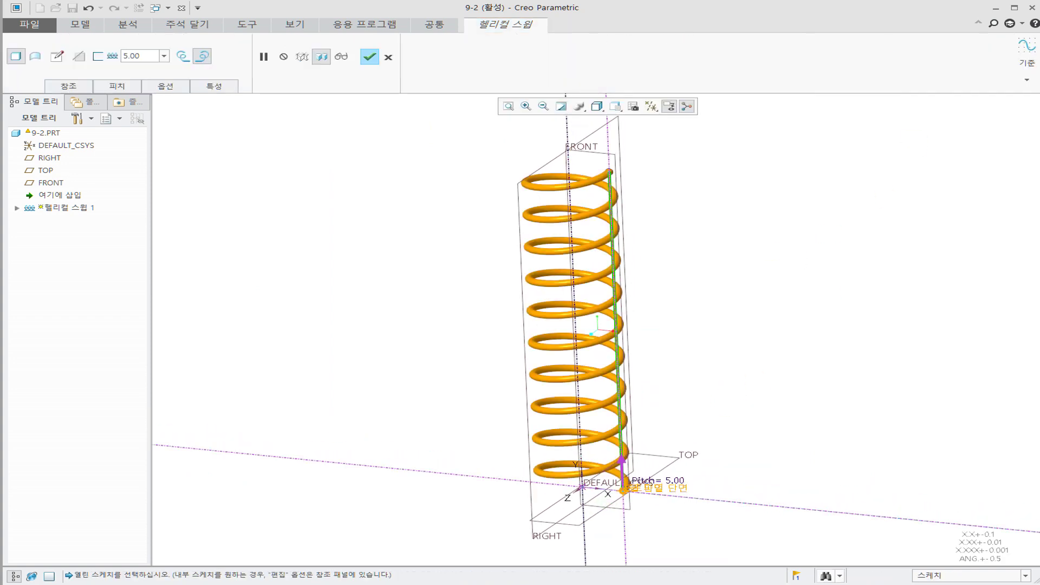
Step: Set the helical sweep's pitch to 1 at the start point and add a pitch of 45 at the end point
middle_click_drag(748, 260, 418, 241)
left_click(133, 85)
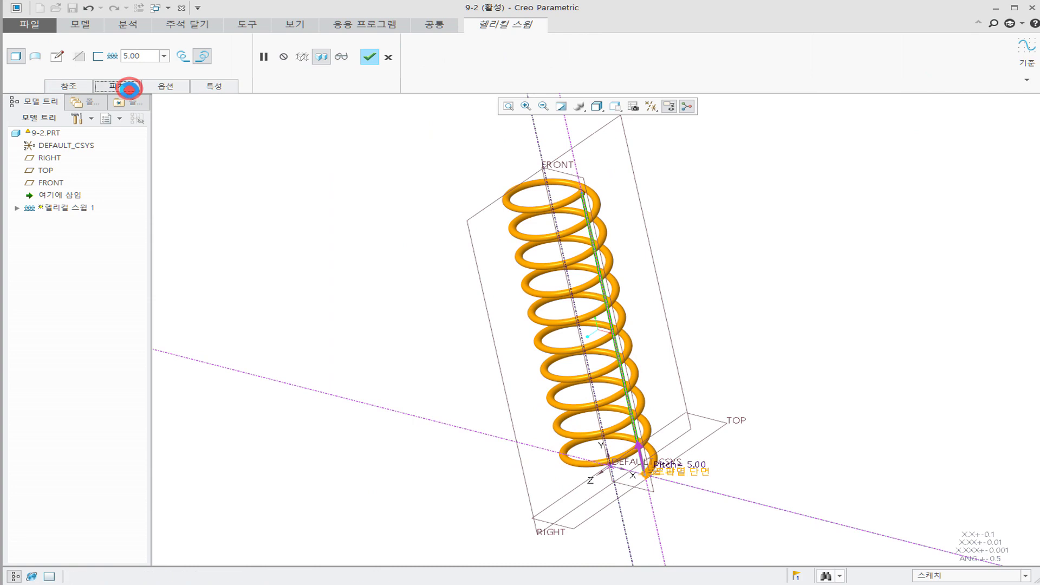
left_click(181, 168)
left_click(184, 169)
type("1")
left_click(279, 189)
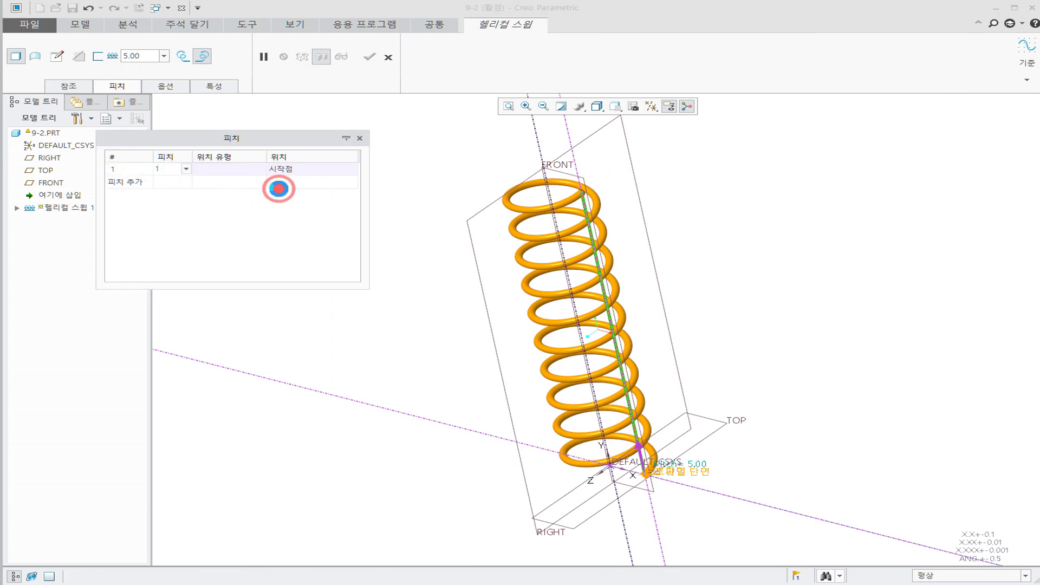
left_click(168, 182)
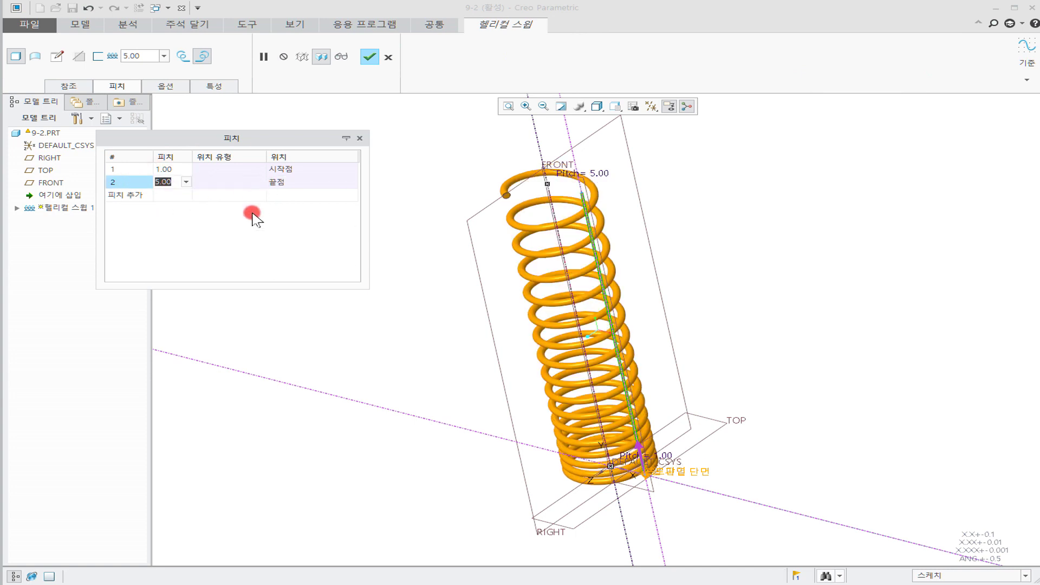
type("45")
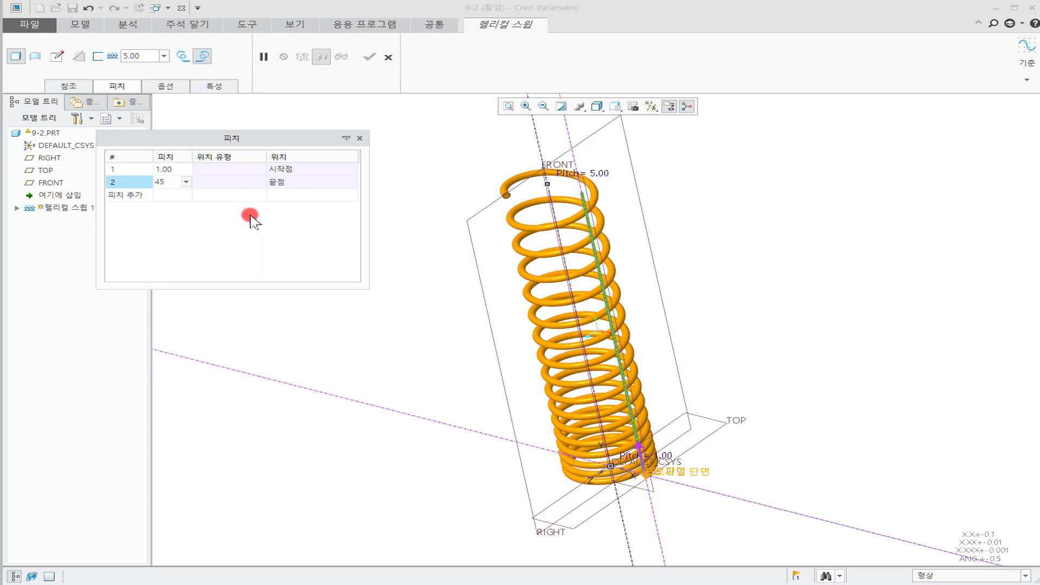
Step: Add a third pitch entry with pitch 1, located by value at 5
left_click(170, 195)
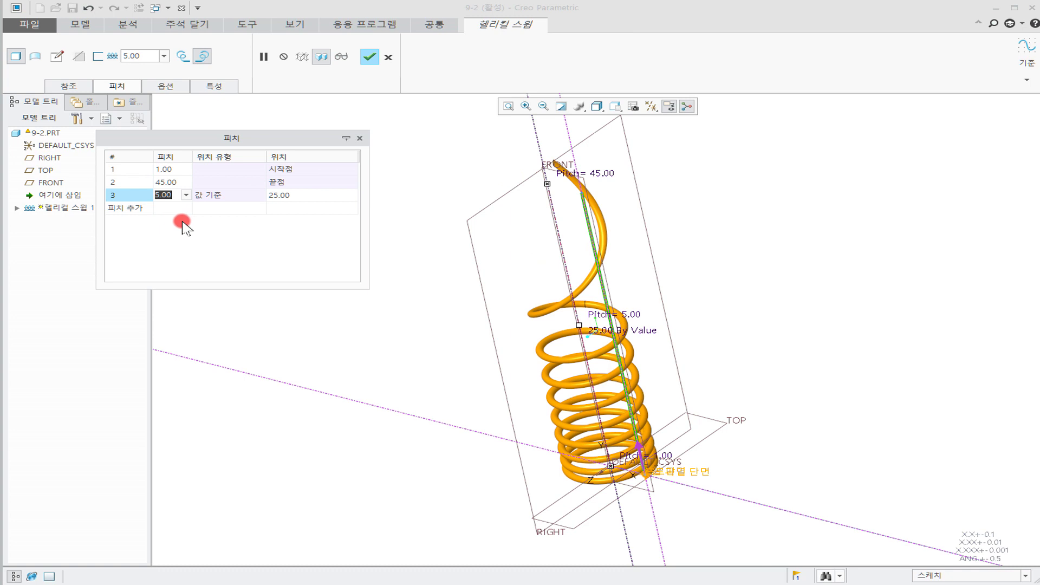
left_click(288, 181)
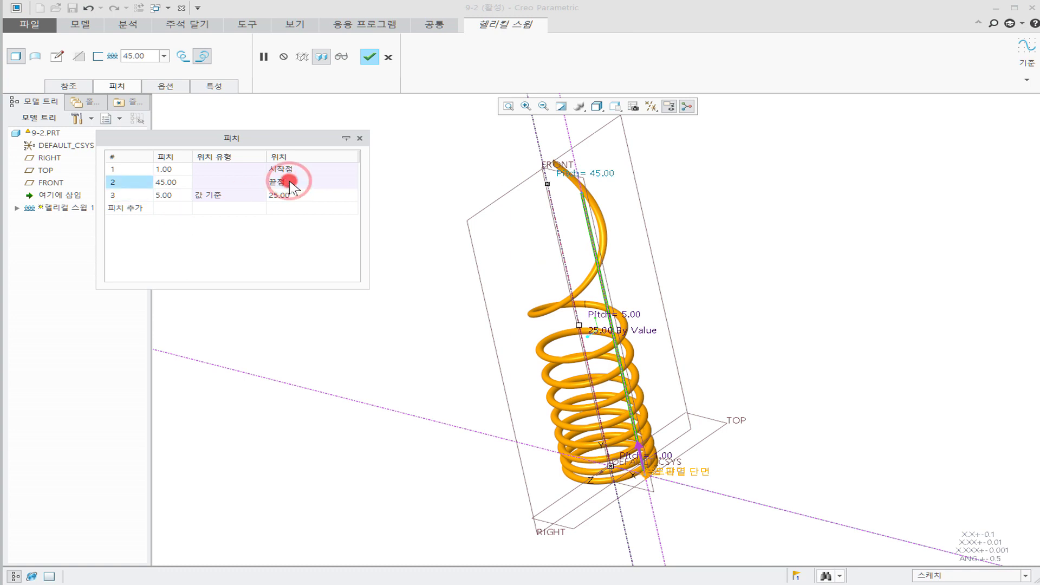
left_click(171, 181)
left_click(178, 182)
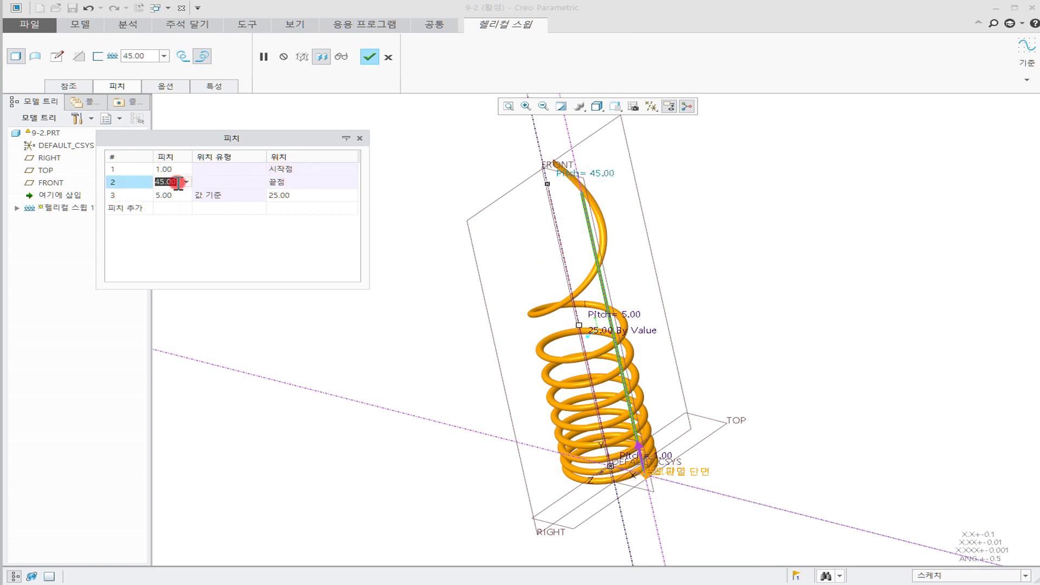
left_click(297, 183)
left_click(180, 181)
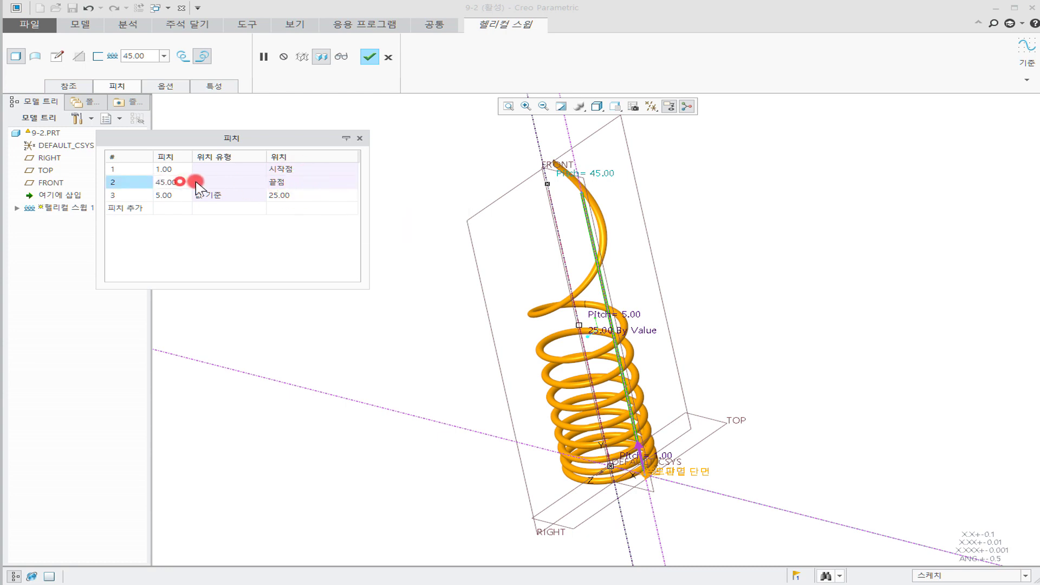
left_click(171, 195)
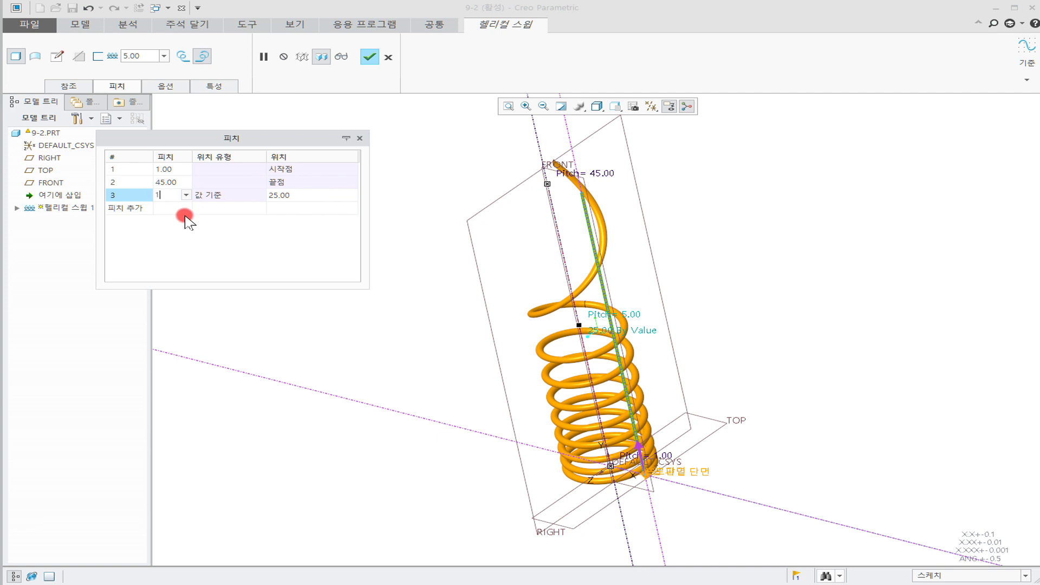
type("1")
left_click(279, 195)
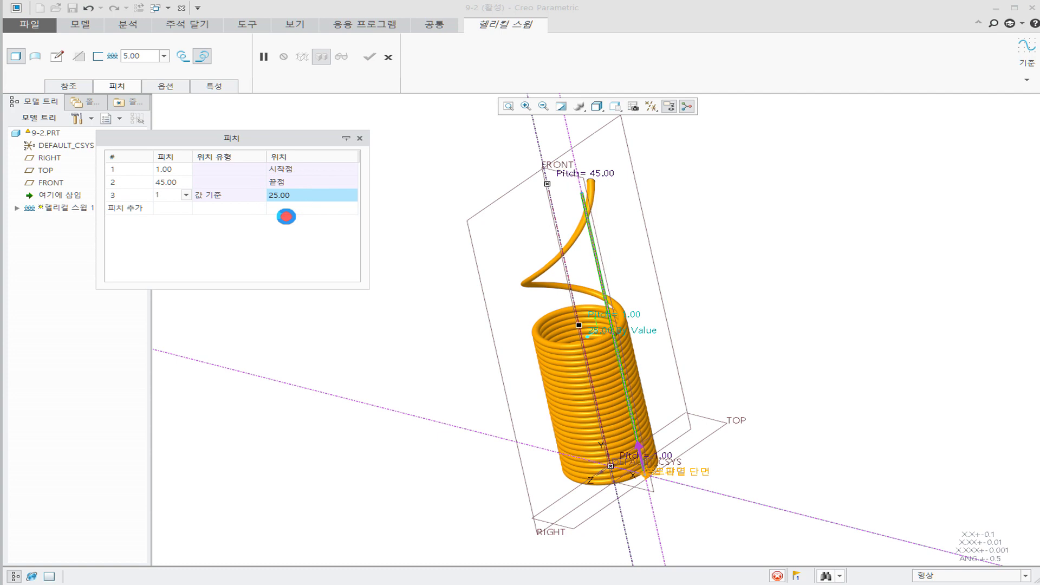
left_click(302, 192)
type("5")
Step: Add a fourth pitch entry with pitch 3, located by value at 5
left_click(176, 209)
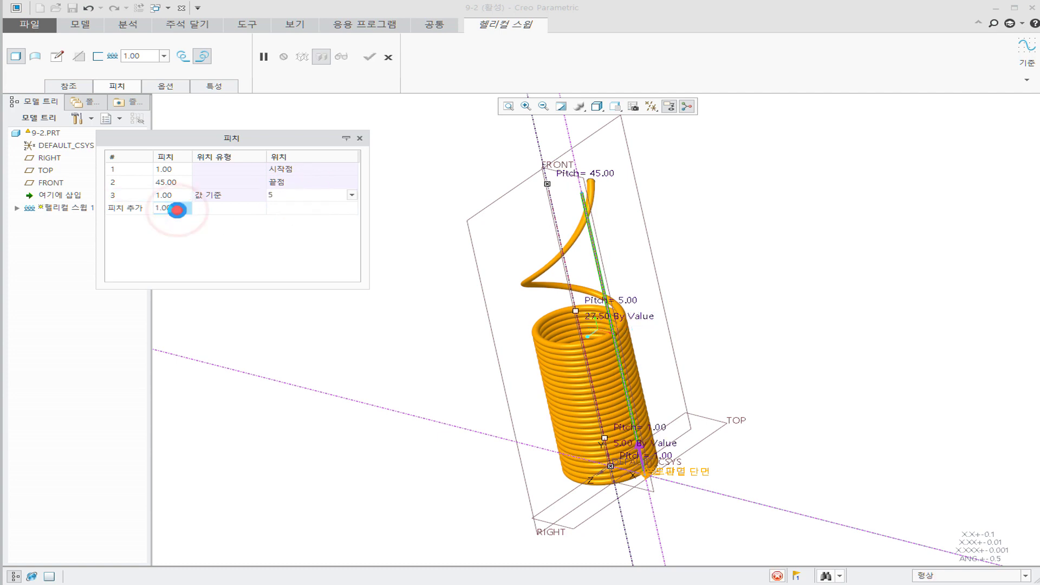
type("3")
left_click(268, 209)
left_click(291, 209)
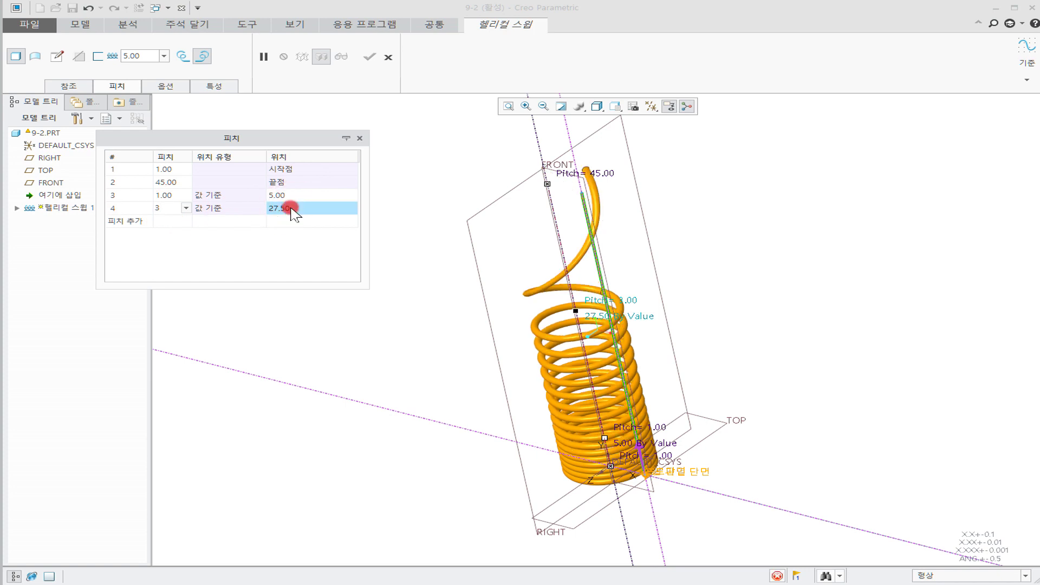
type("10")
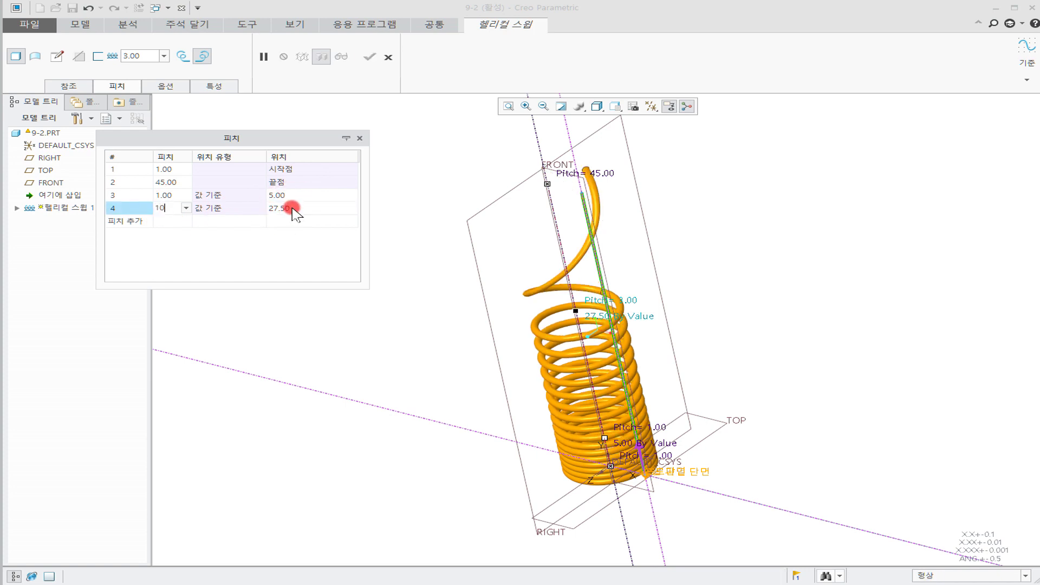
type("3")
left_click(291, 224)
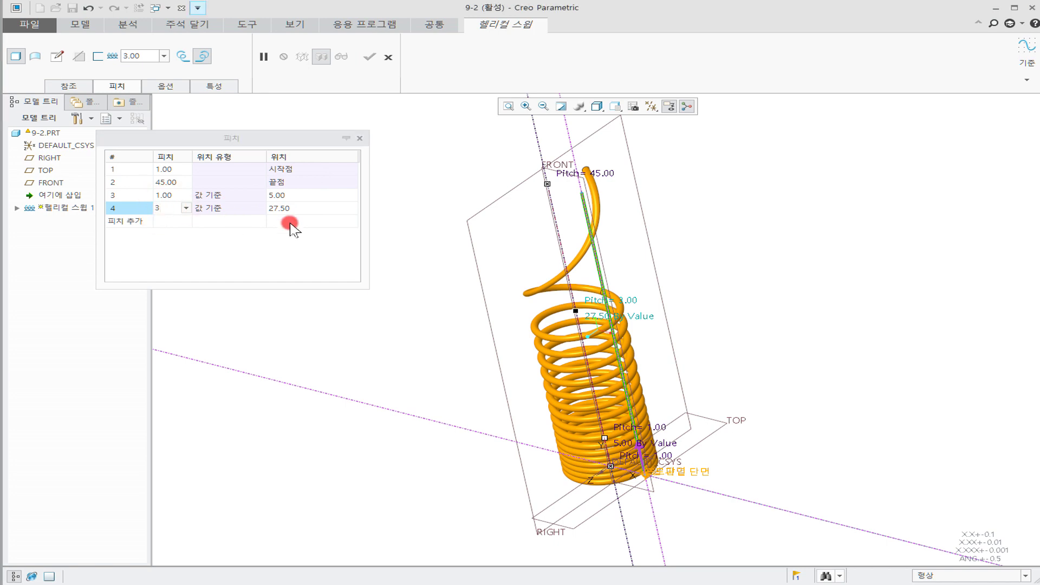
left_click(291, 210)
left_click(291, 210)
type("5")
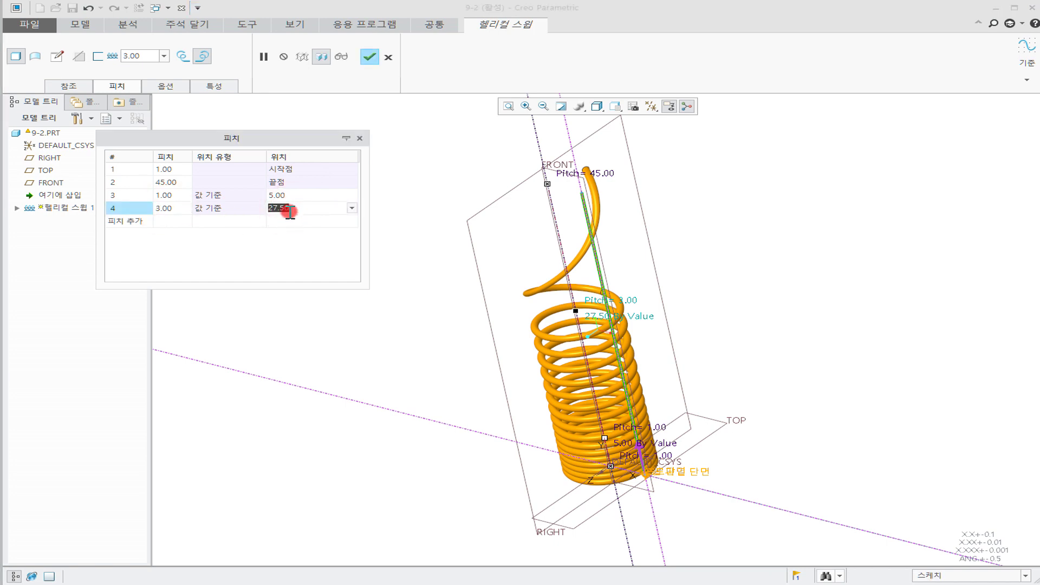
type("5")
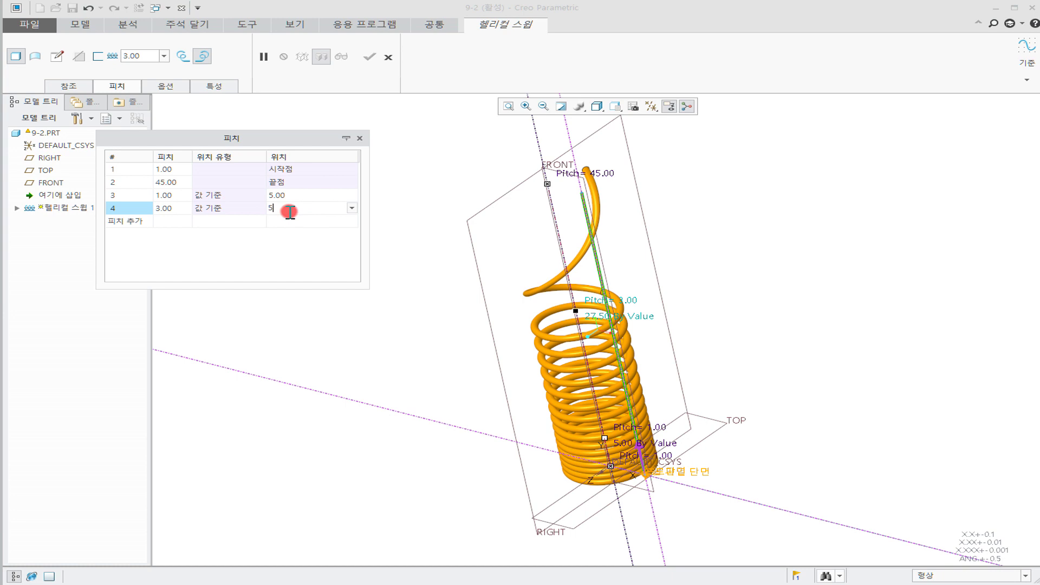
Step: Add a fifth pitch entry with pitch 3, located by value at 40
left_click(201, 225)
type("3")
left_click(263, 223)
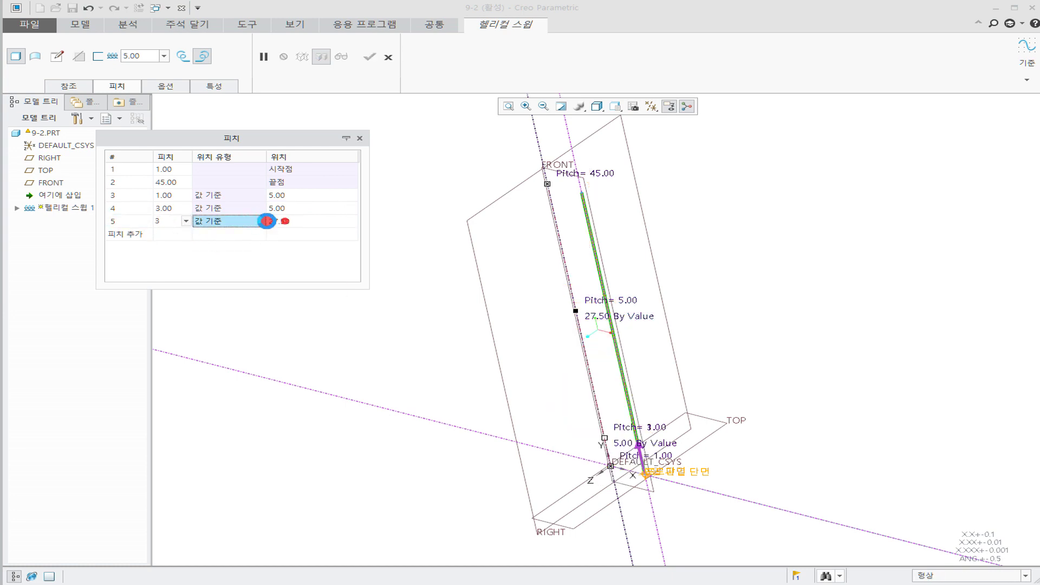
left_click(284, 220)
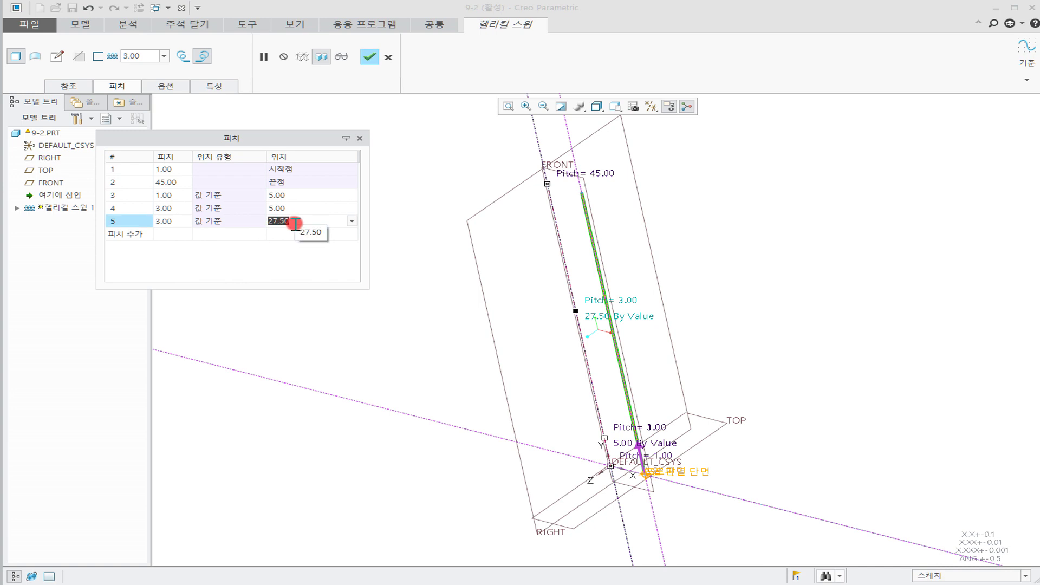
type("40")
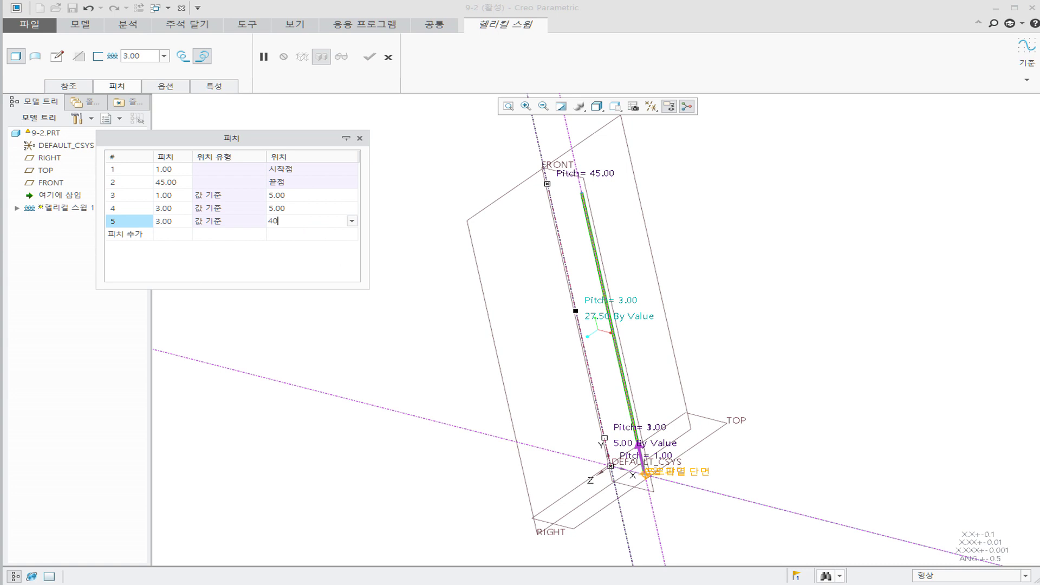
Step: Set the location of the fourth pitch entry to 10
left_click(303, 195)
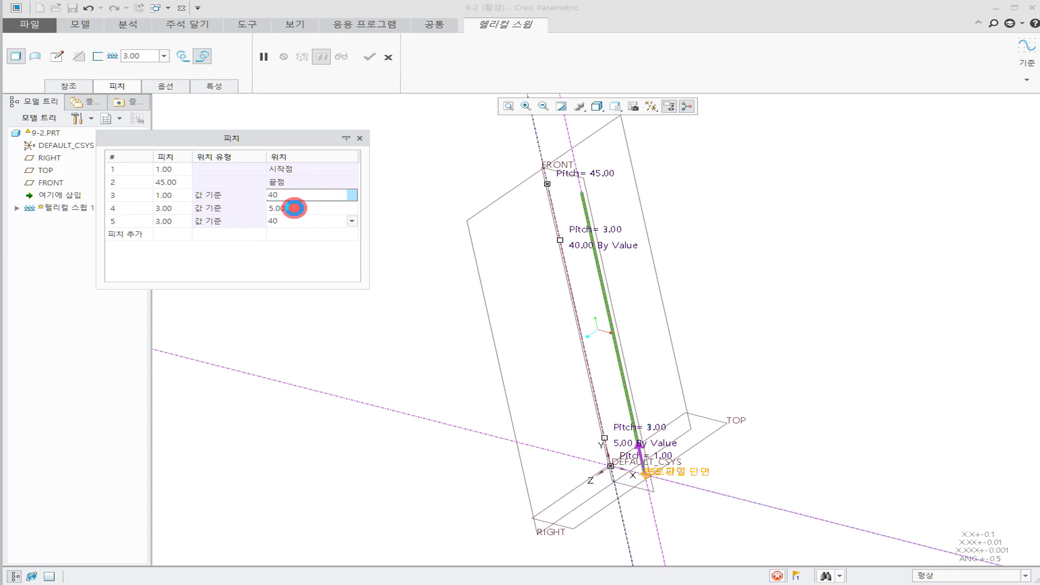
left_click(296, 208)
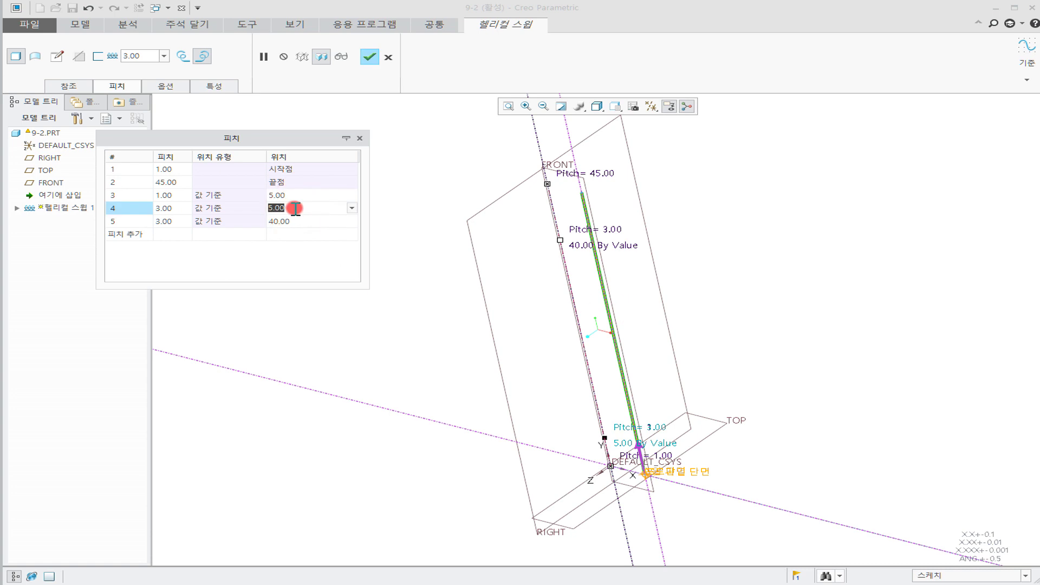
type("10")
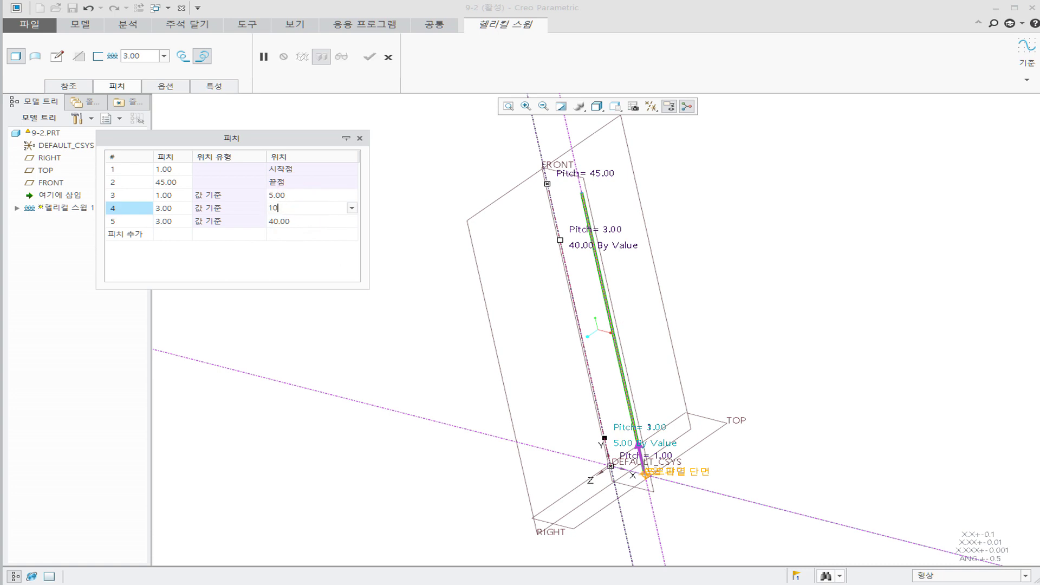
left_click(292, 223)
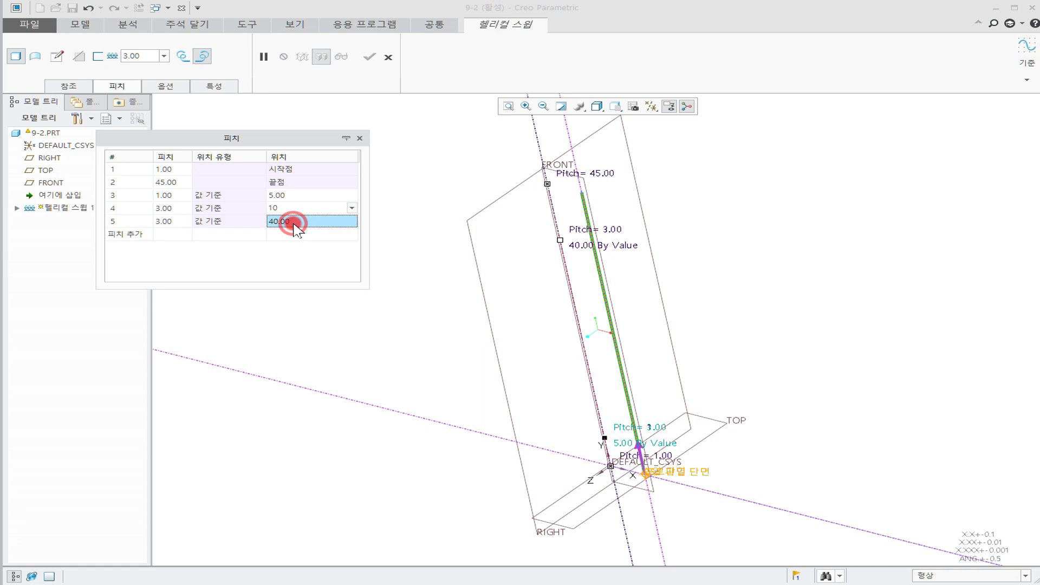
Step: Add a sixth pitch entry with pitch 1, located by value at 45
left_click(192, 242)
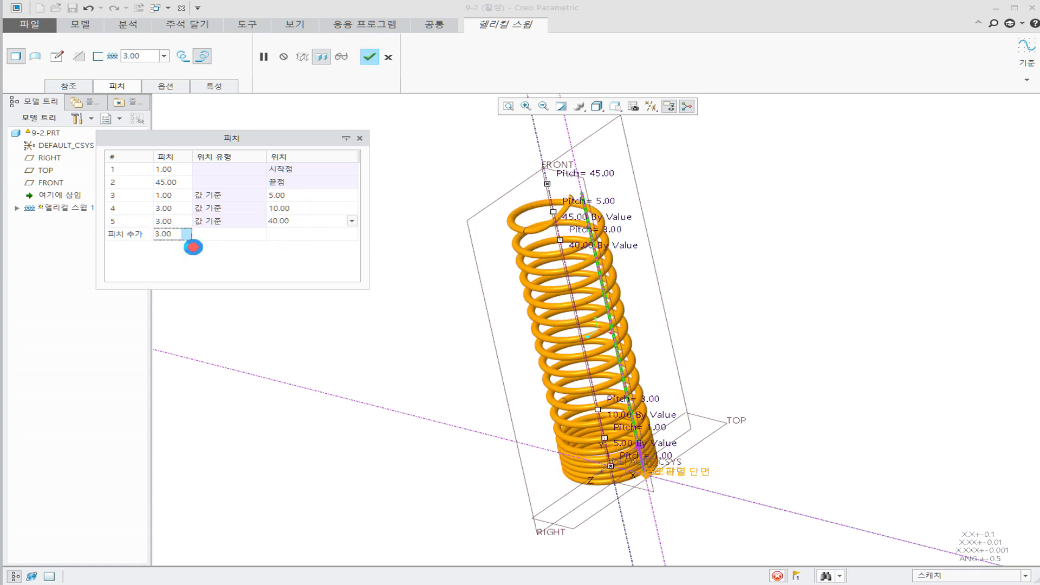
type("1")
left_click(318, 239)
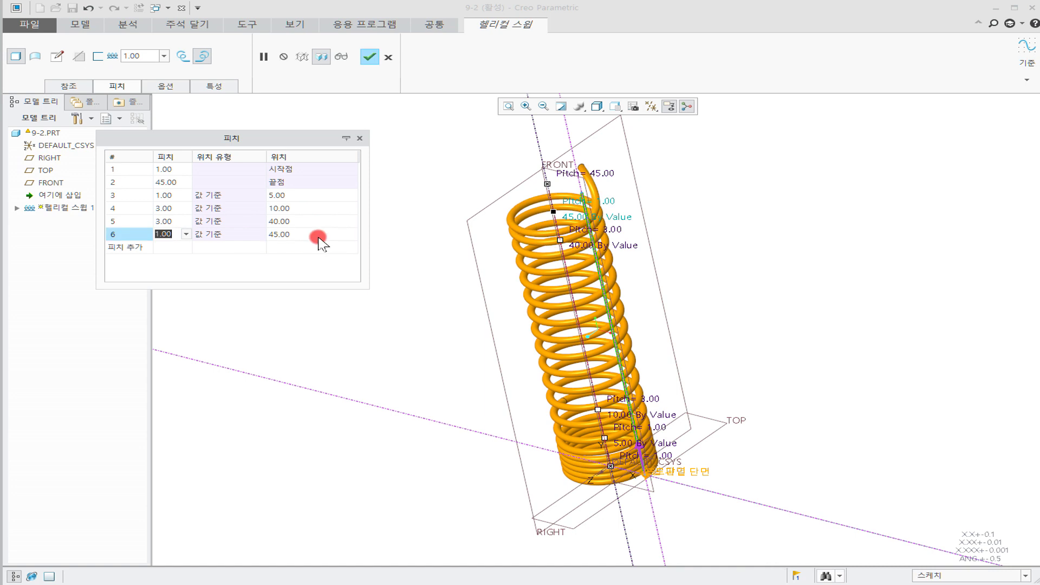
left_click(319, 238)
Step: Add a seventh pitch entry with pitch 5, located by value at 47.5, and inspect the spring's upper end in the preview
left_click(314, 247)
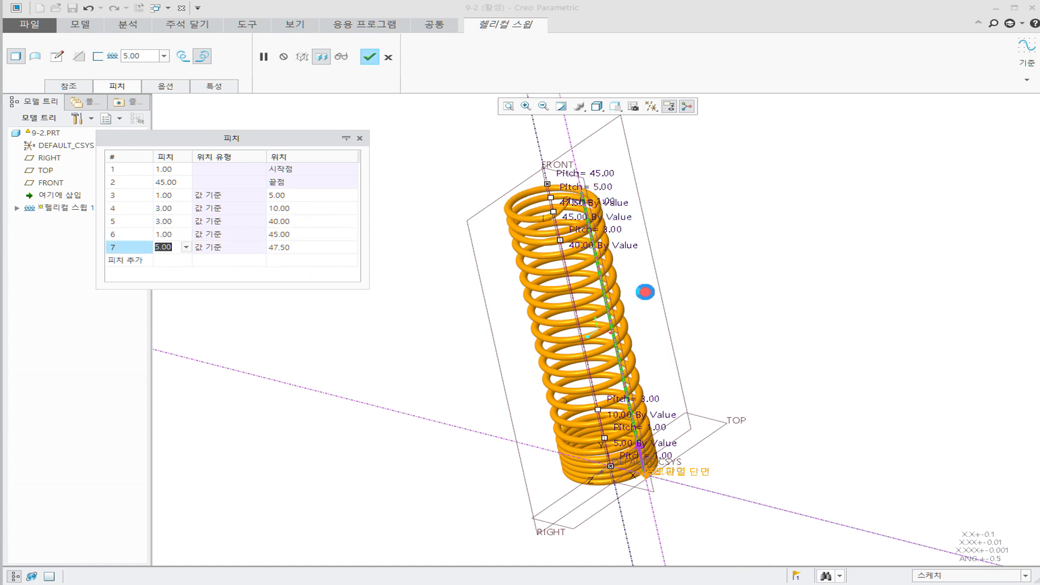
middle_click_drag(668, 229, 643, 263)
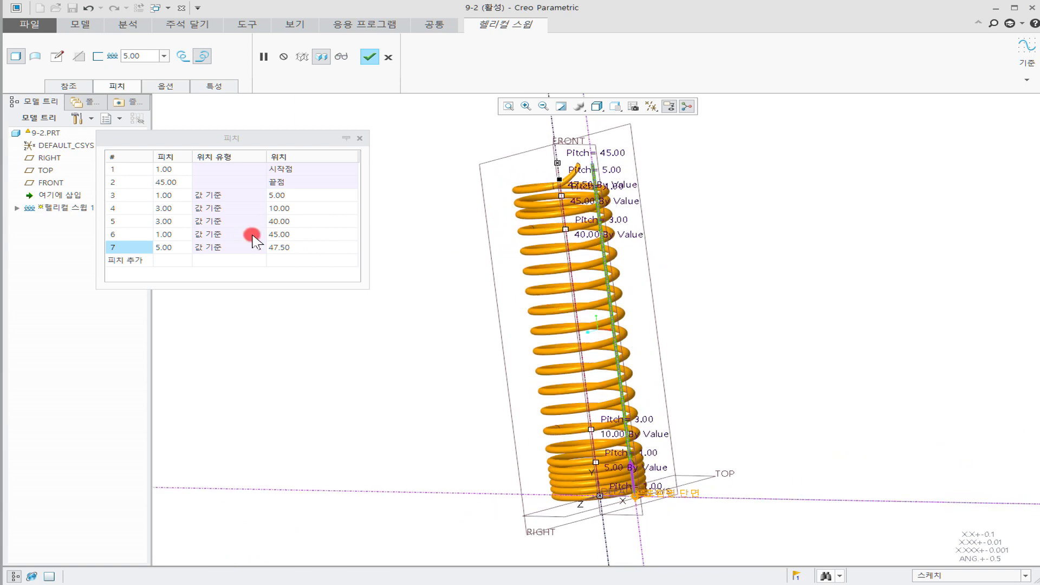
middle_click_drag(623, 330, 526, 176)
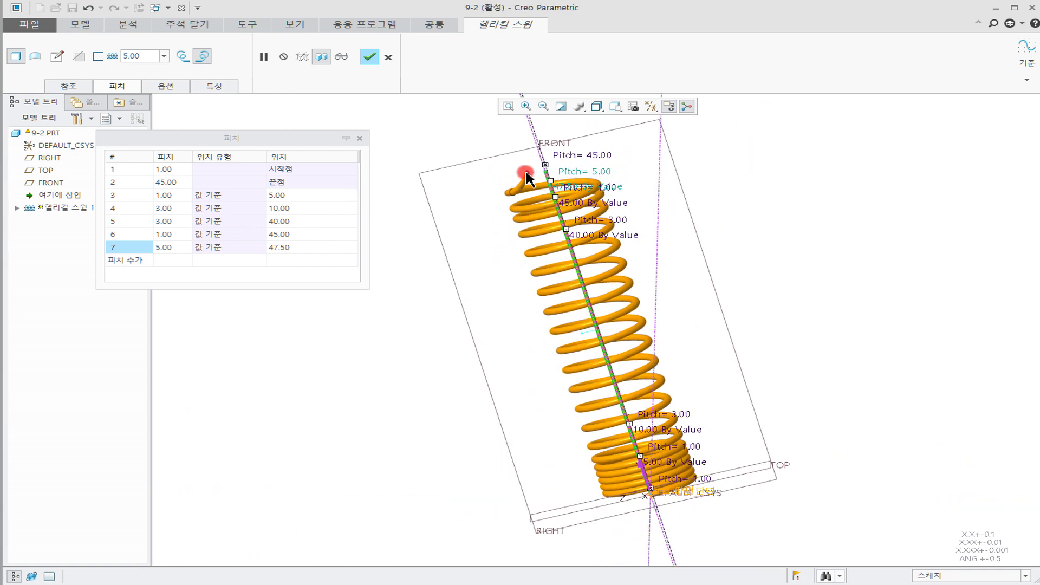
middle_click_drag(683, 225, 728, 220)
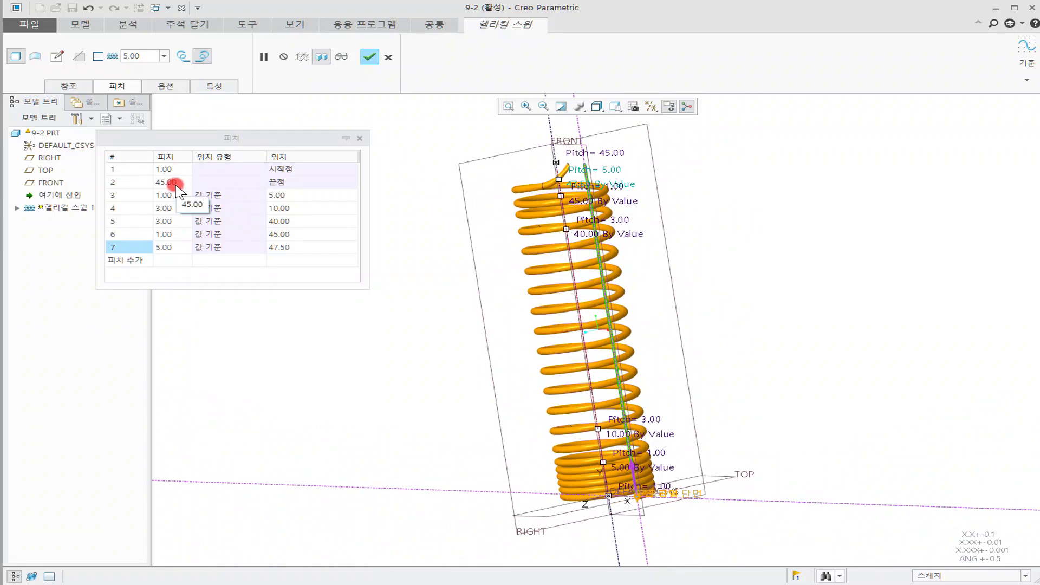
Step: Set the helical sweep's pitch at the end point to 1
left_click(284, 168)
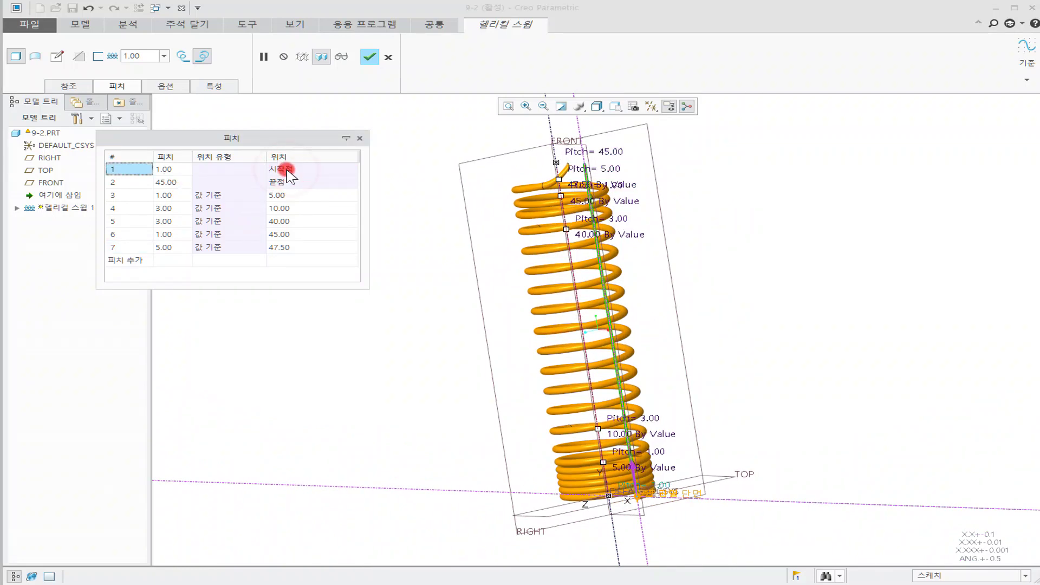
left_click(312, 186)
left_click(166, 182)
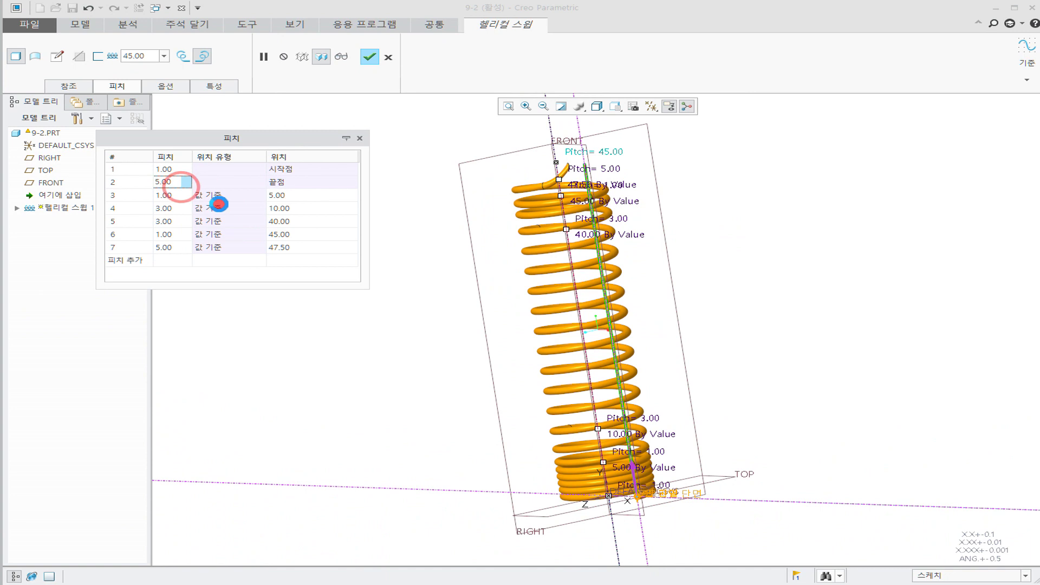
type("1")
left_click(299, 196)
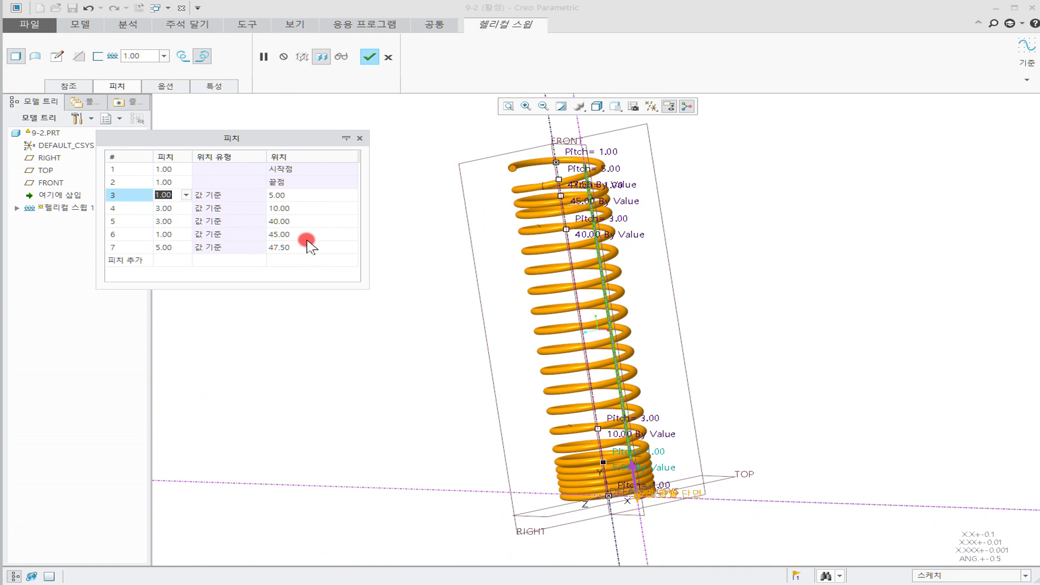
Step: Check the location values of the pitch entries and remove the seventh pitch point
left_click(301, 196)
left_click(303, 209)
left_click(303, 222)
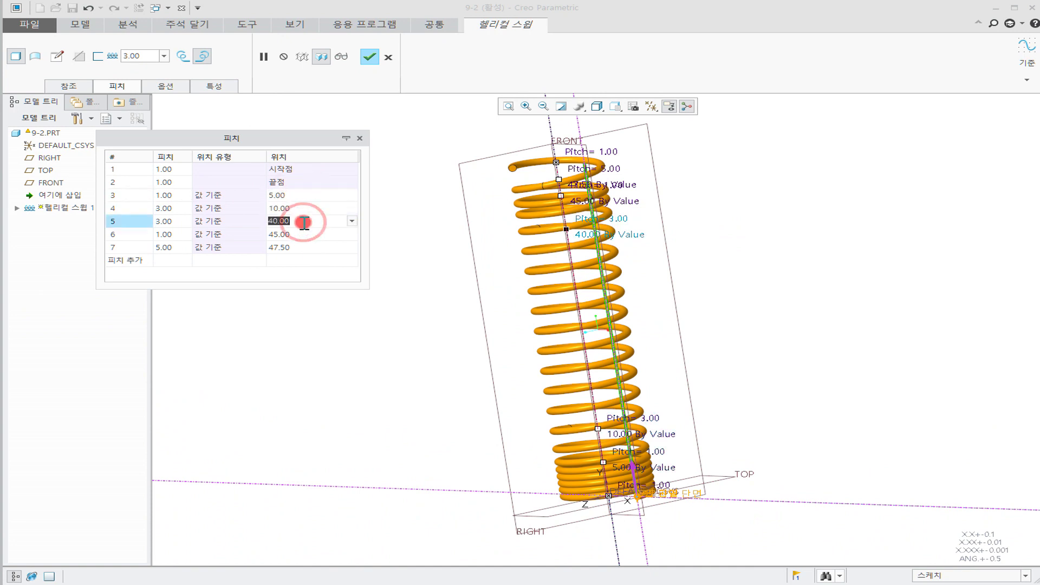
left_click(303, 234)
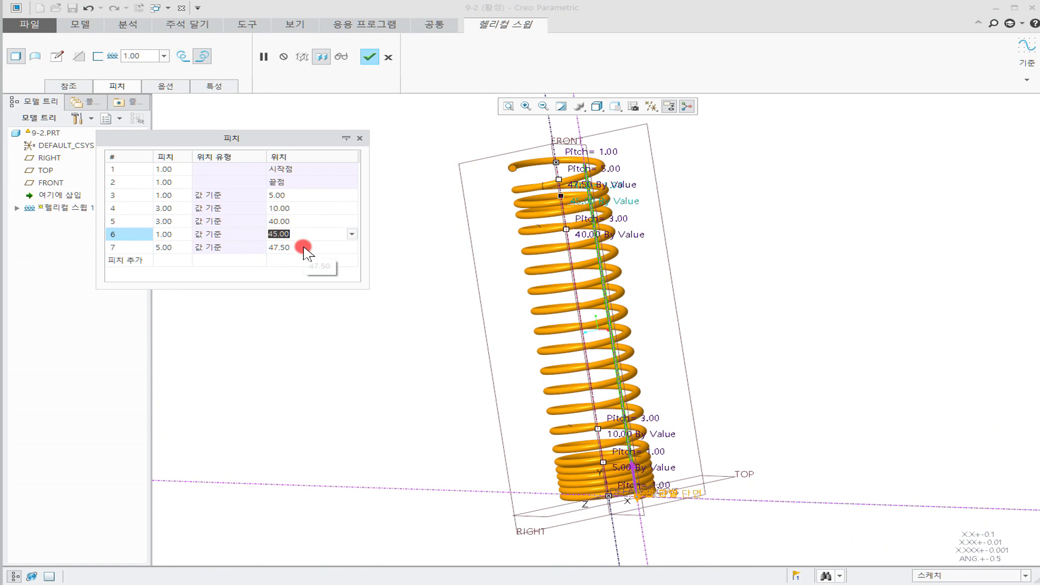
left_click(303, 248)
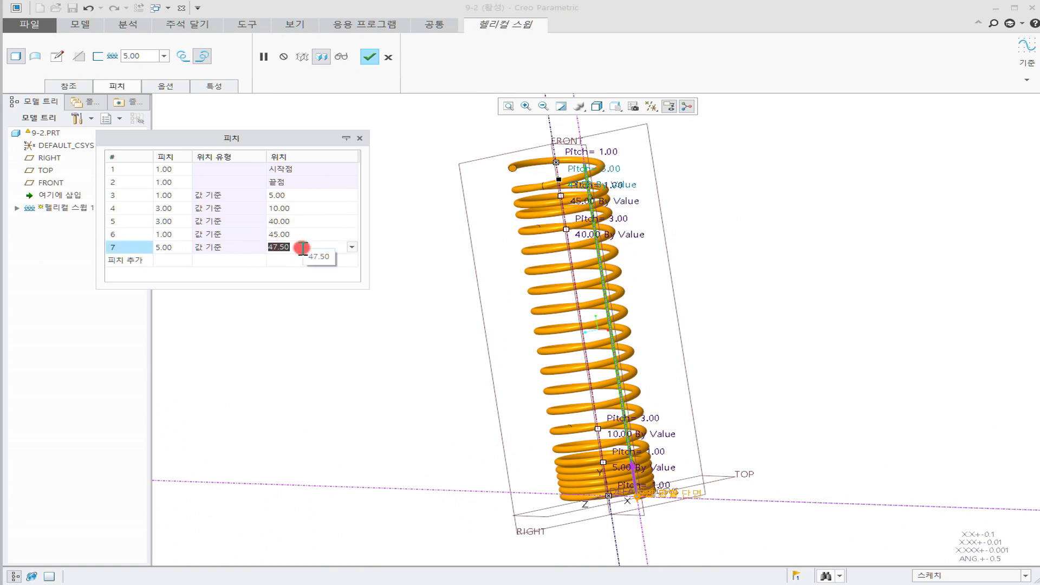
right_click(151, 247)
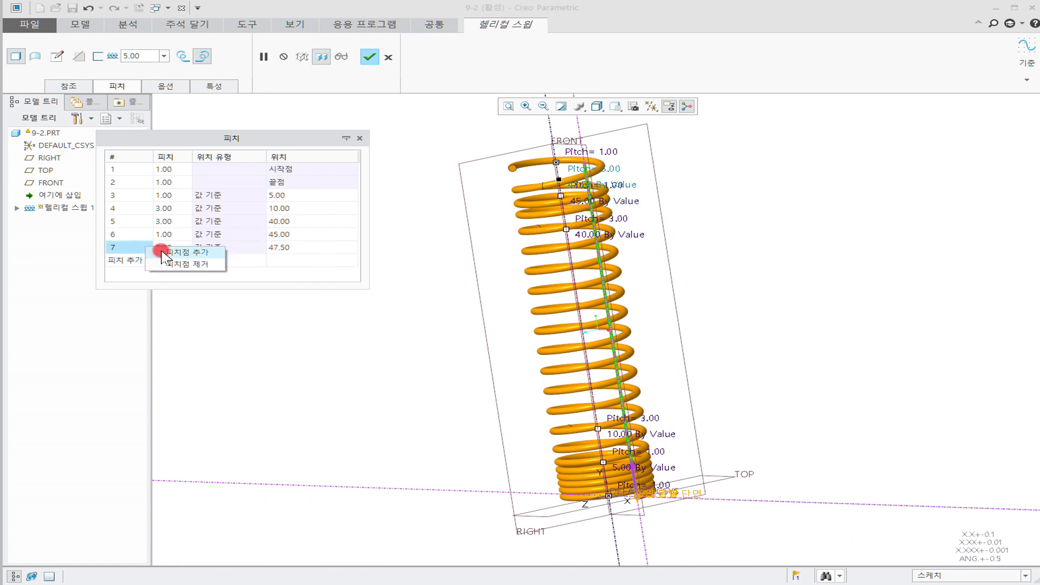
left_click(173, 265)
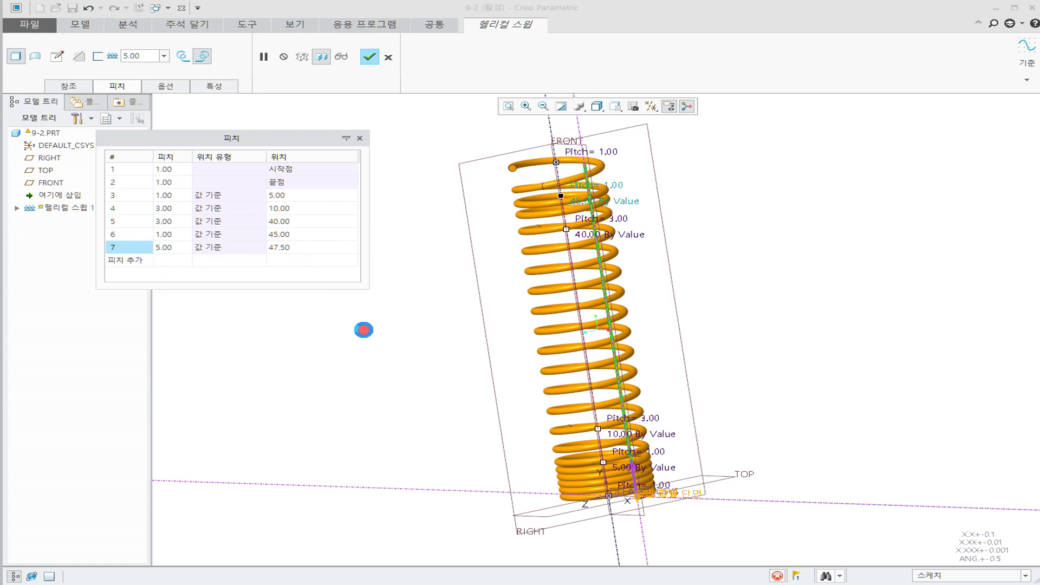
left_click(756, 307)
mouse_move(733, 335)
middle_mouse_down()
mouse_move(746, 316)
mouse_move(699, 323)
middle_mouse_up()
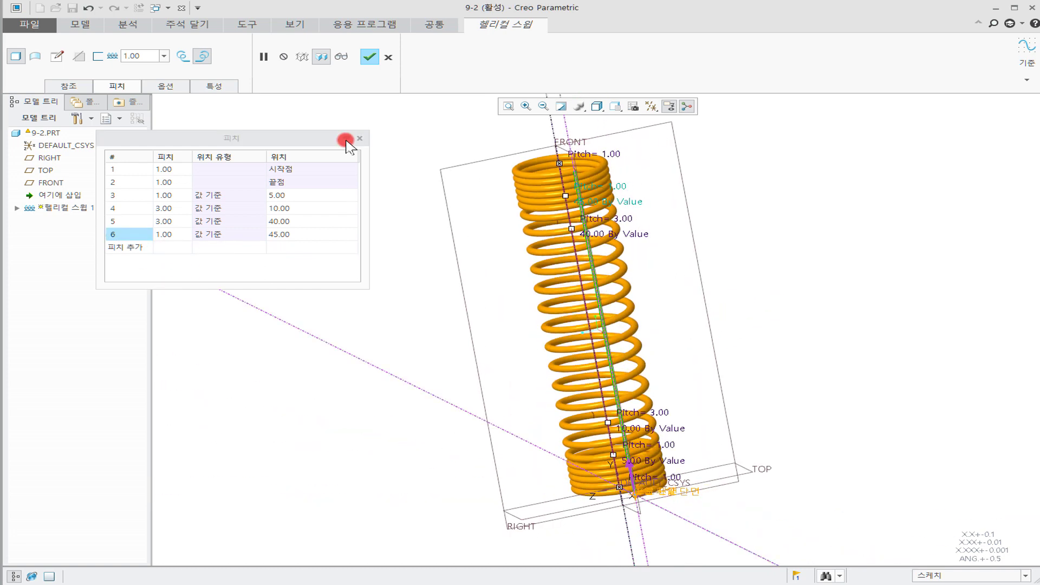
Step: Complete the helical sweep and accept a density of 1 for the part
left_click(370, 57)
middle_click(669, 271)
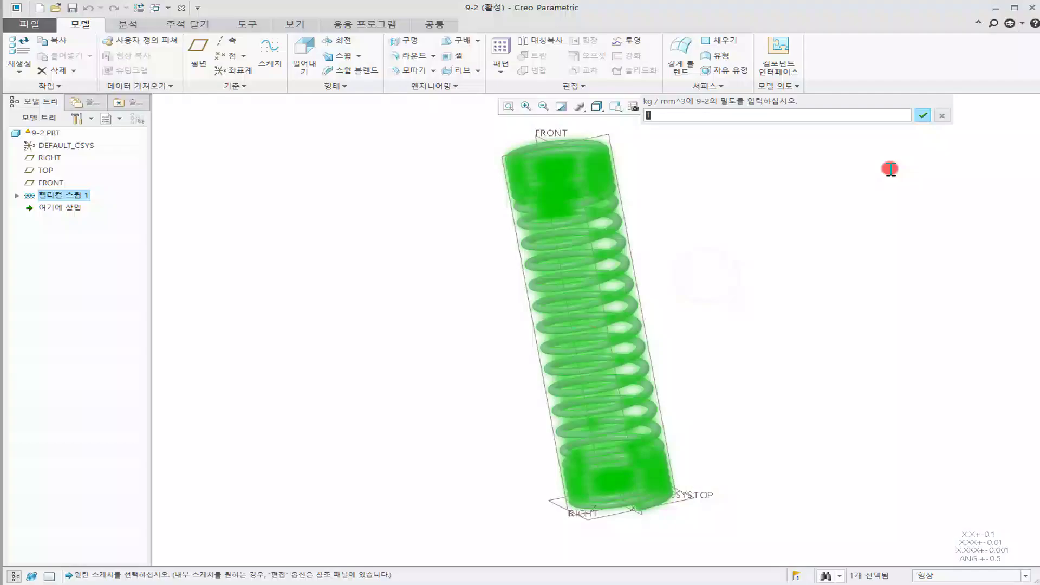
left_click(923, 115)
mouse_move(832, 198)
middle_mouse_down()
mouse_move(808, 214)
mouse_move(737, 223)
middle_mouse_up()
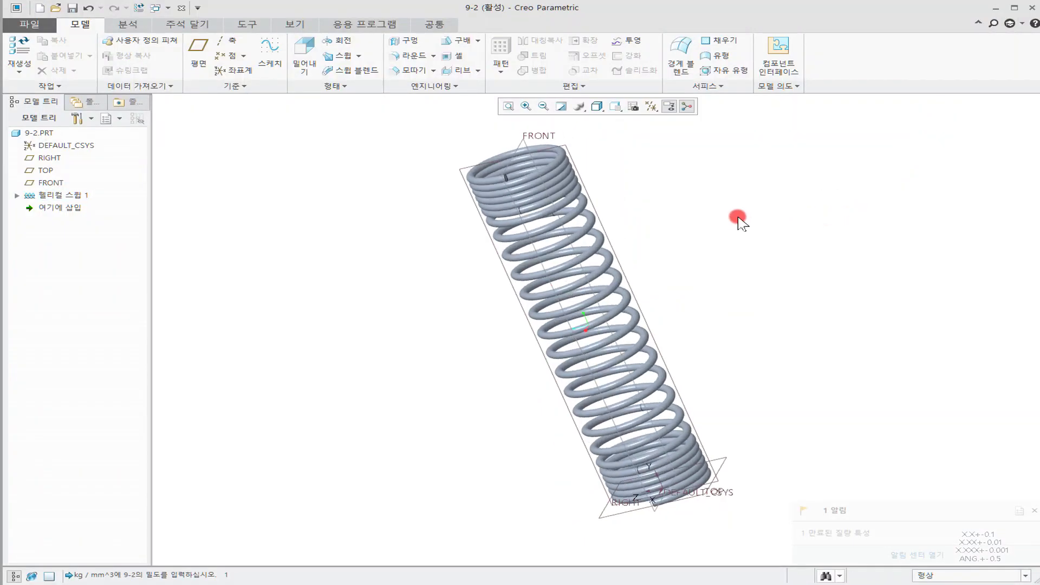
Step: Hide all datum planes, axes, points and coordinate systems in the graphics area
left_click(651, 106)
left_click(652, 119)
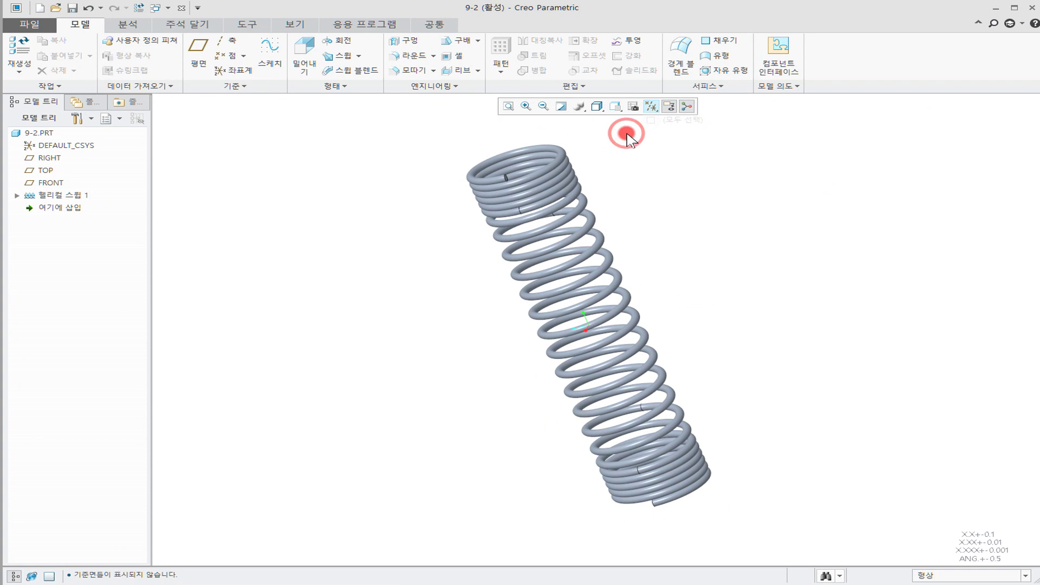
middle_click_drag(685, 343, 596, 347)
Step: Apply the green appearance to the whole 9-2 part and view the coloured spring from several angles
left_click(293, 24)
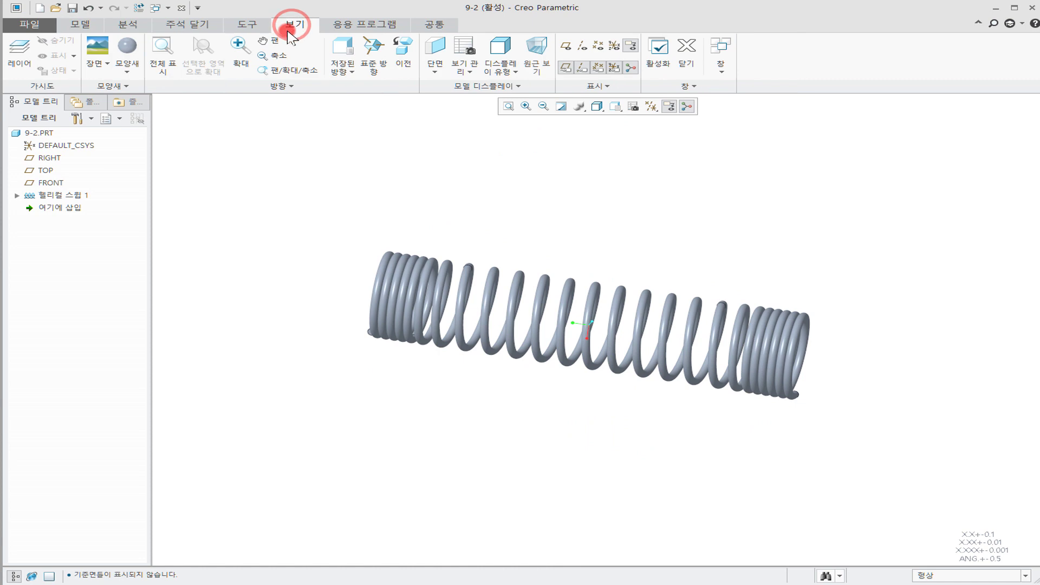
left_click(130, 60)
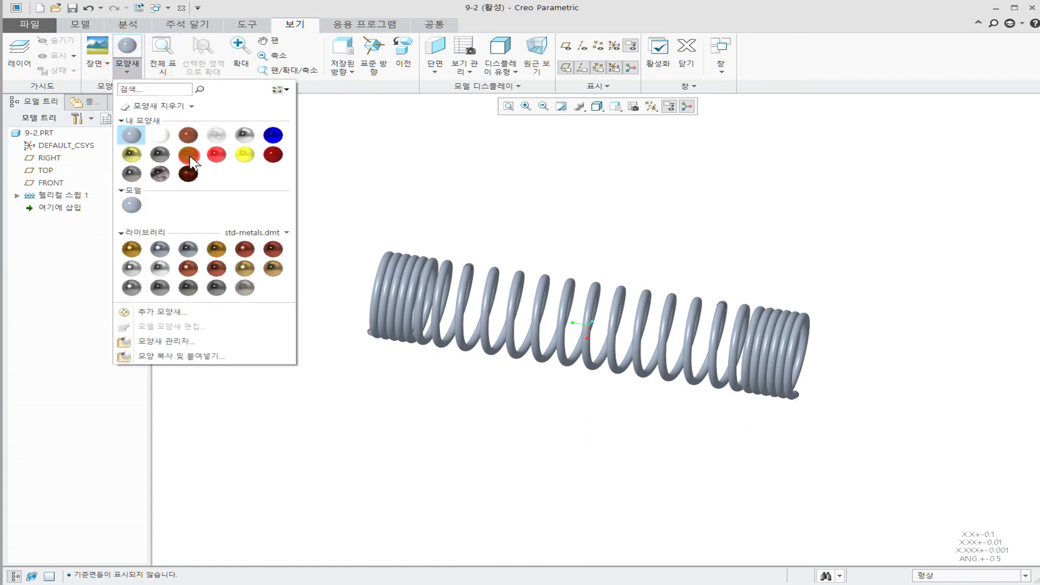
left_click(190, 158)
left_click(40, 133)
middle_click(270, 152)
mouse_move(328, 244)
middle_mouse_down()
mouse_move(344, 251)
mouse_move(330, 214)
mouse_move(334, 224)
middle_mouse_up()
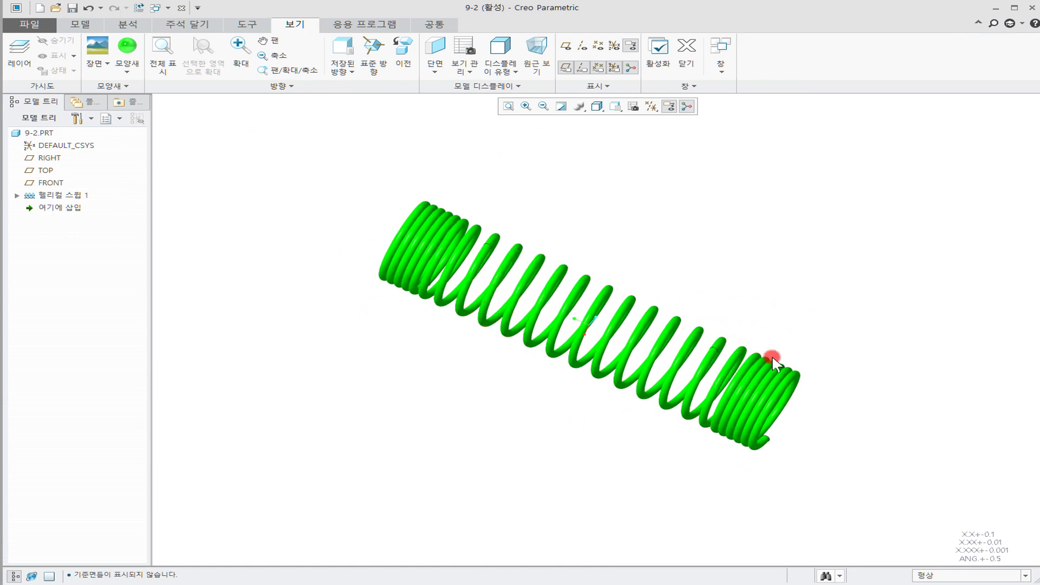
mouse_move(558, 242)
middle_mouse_down()
mouse_move(527, 260)
mouse_move(506, 309)
mouse_move(574, 293)
mouse_move(560, 252)
mouse_move(727, 237)
mouse_move(658, 244)
mouse_move(594, 298)
mouse_move(530, 309)
mouse_move(533, 320)
middle_mouse_up()
mouse_move(585, 281)
middle_mouse_down()
mouse_move(650, 255)
mouse_move(657, 225)
mouse_move(686, 203)
middle_mouse_up()
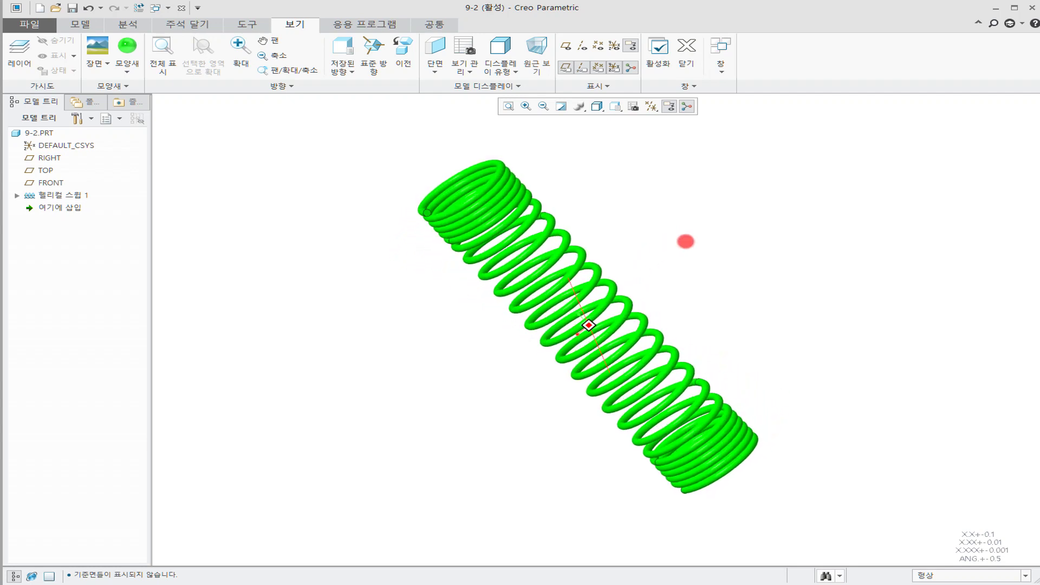
mouse_move(649, 305)
middle_mouse_down()
mouse_move(688, 272)
mouse_move(748, 269)
mouse_move(722, 286)
mouse_move(728, 268)
middle_mouse_up()
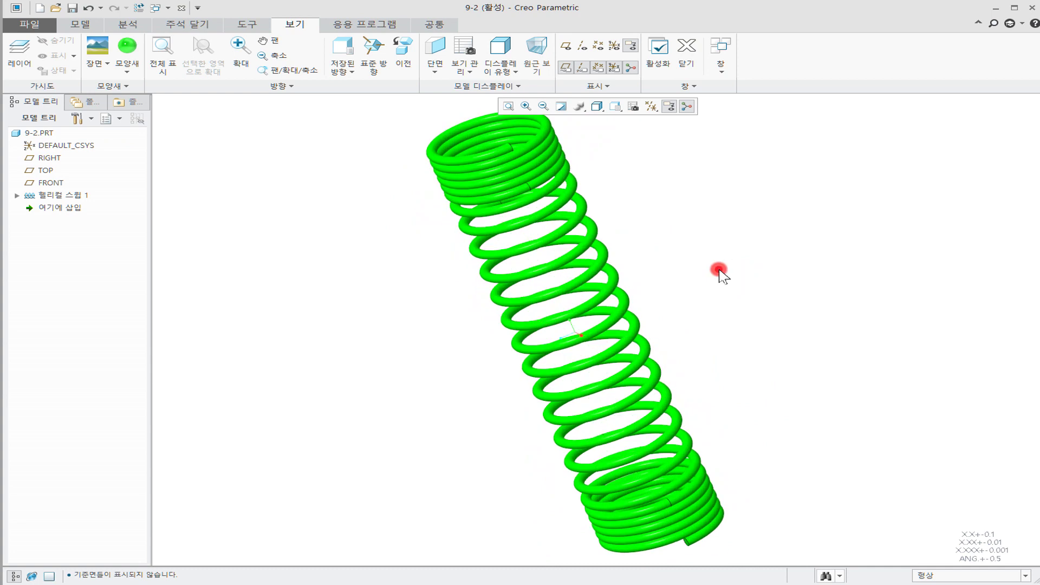